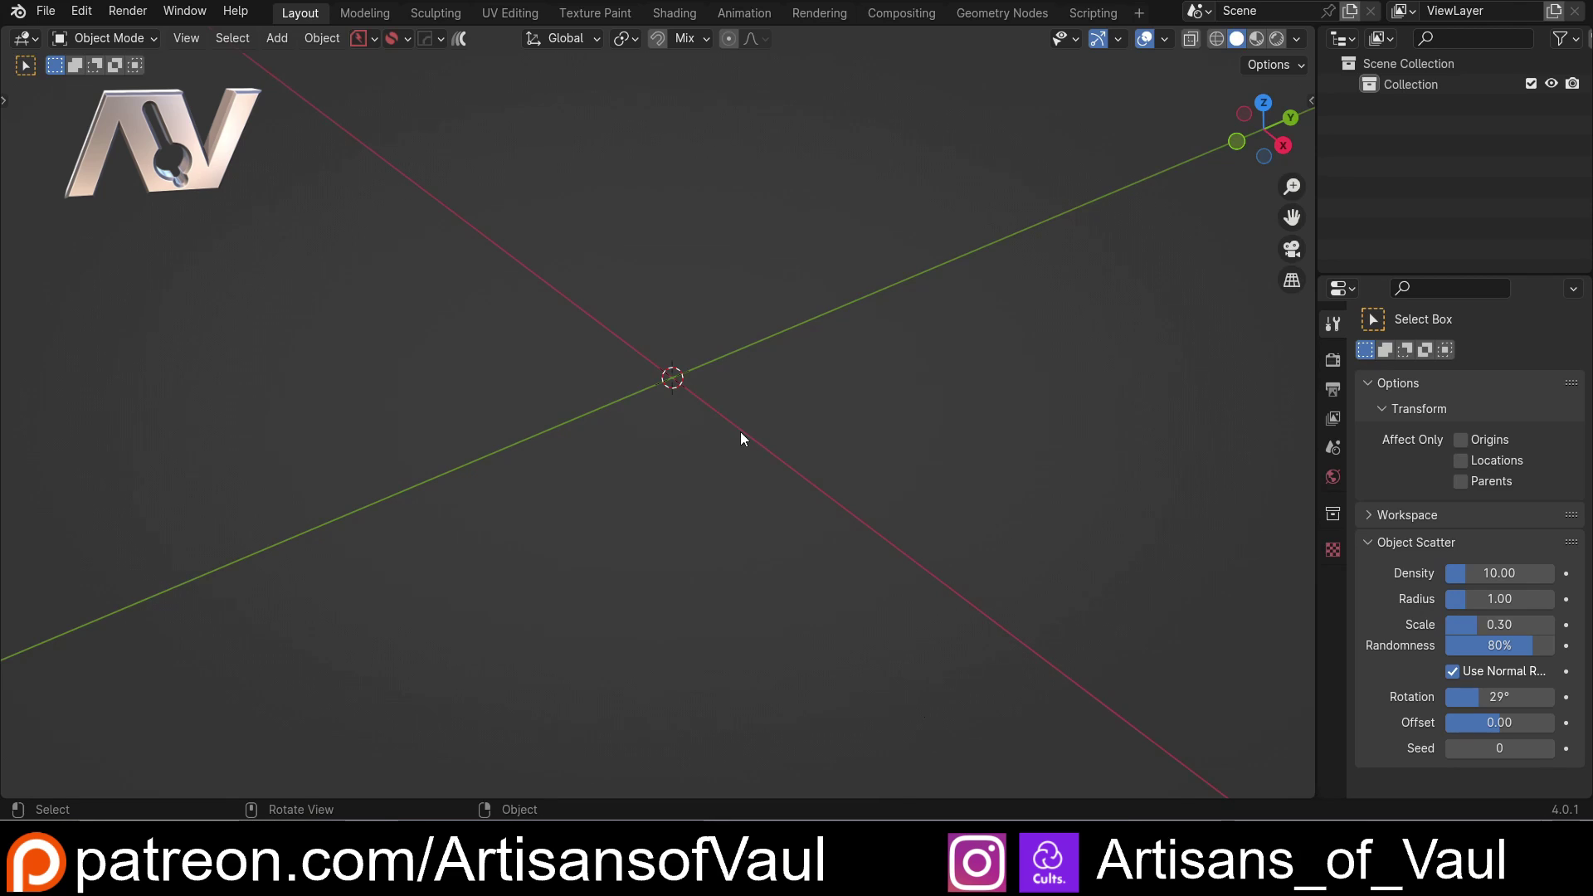
- Add a quad sphere with 5 subdivisions
key(shift+a)
mouse_move(813, 398)
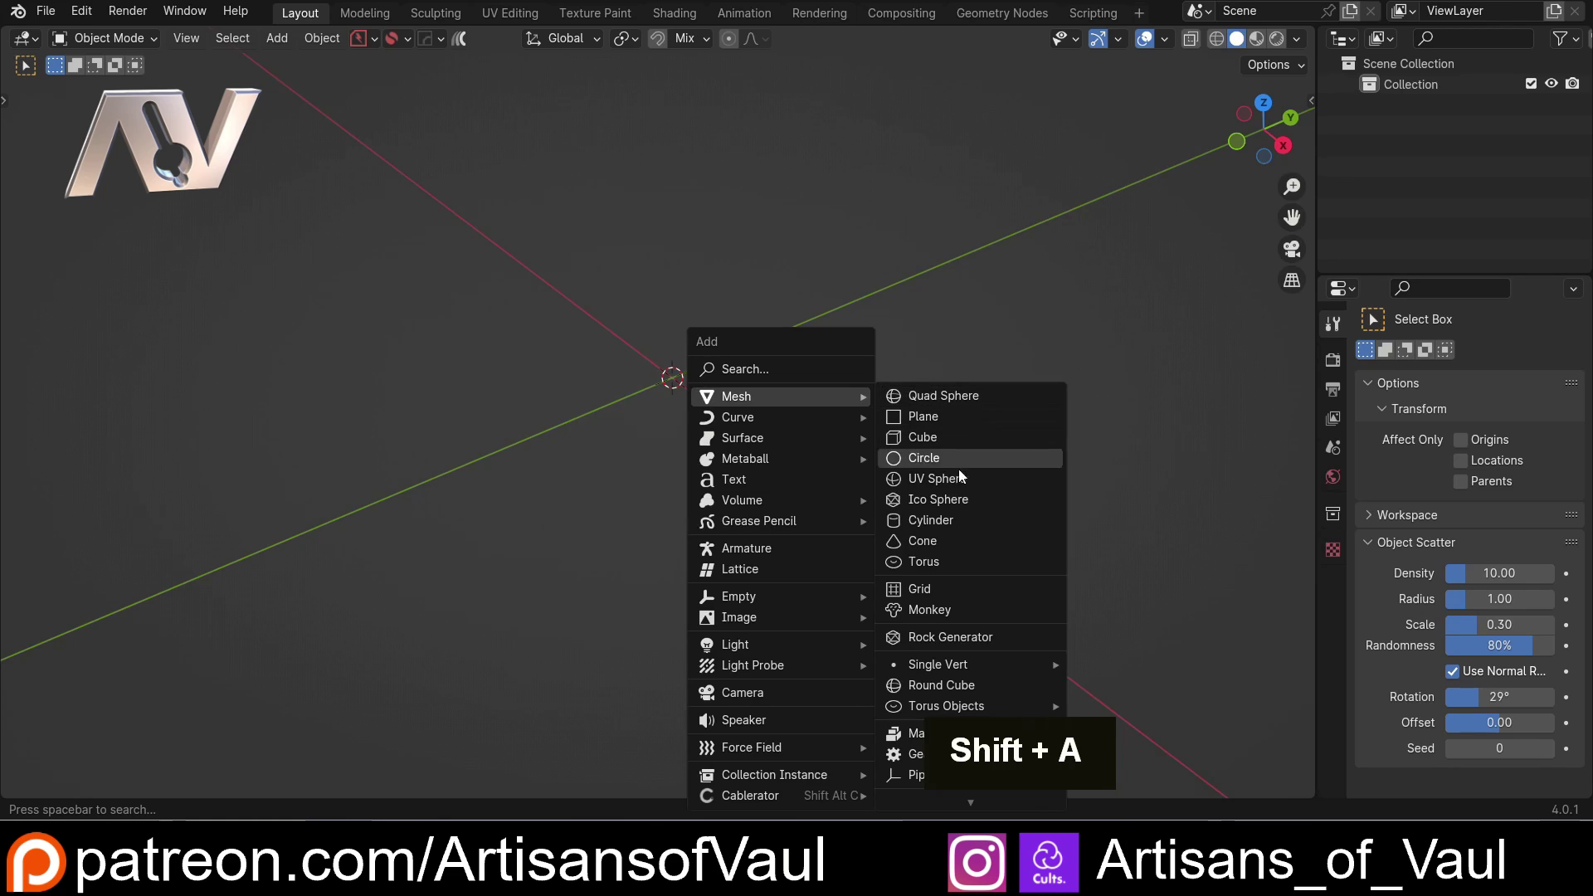
click(944, 397)
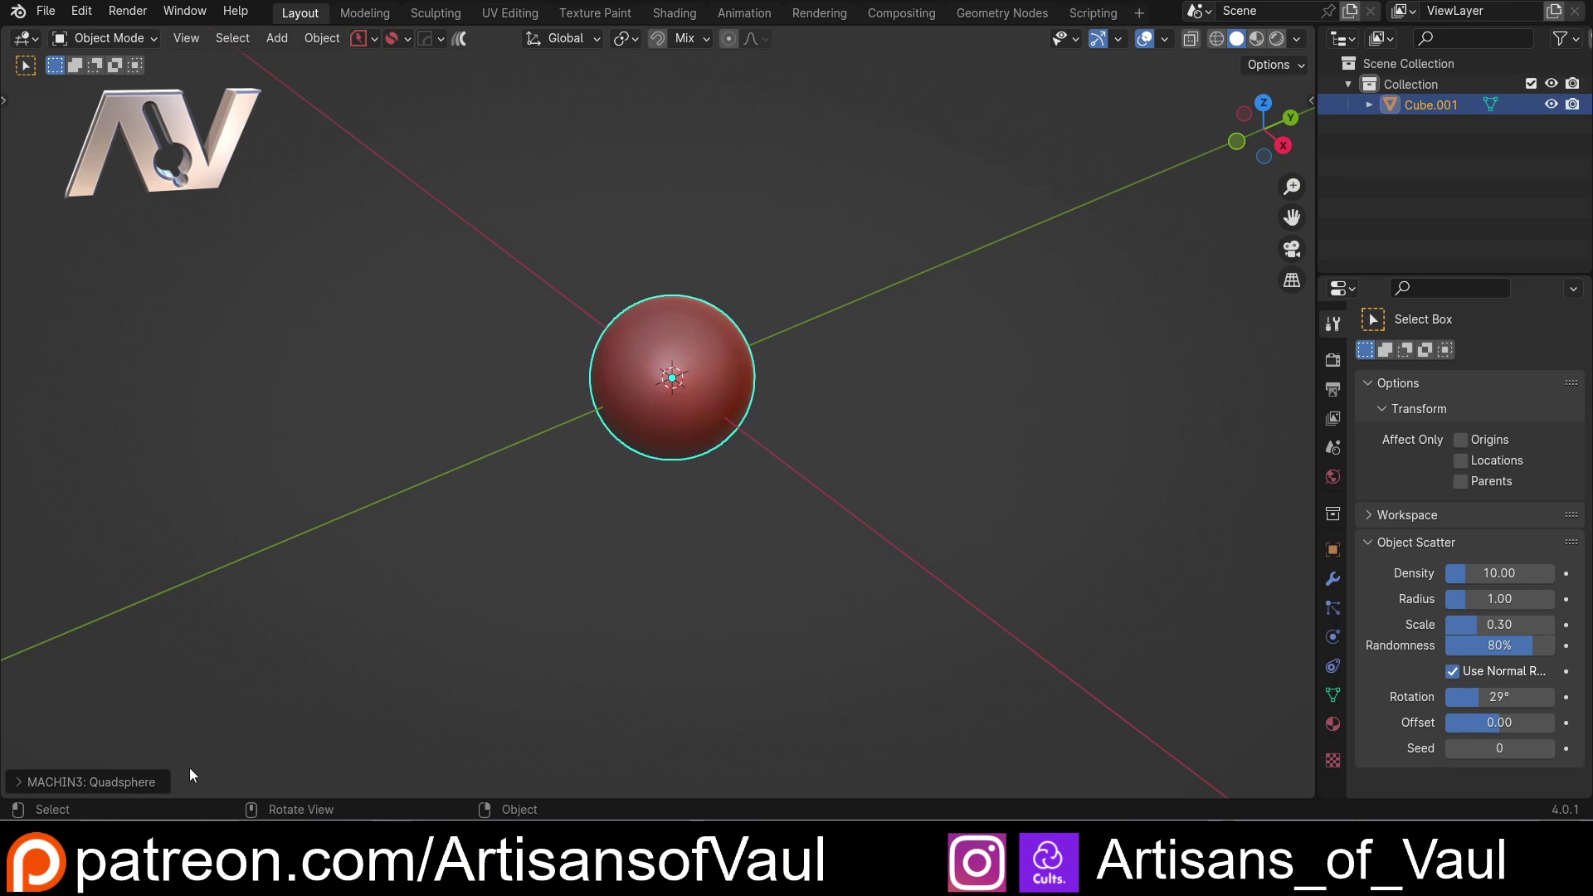
click(124, 782)
text(5)
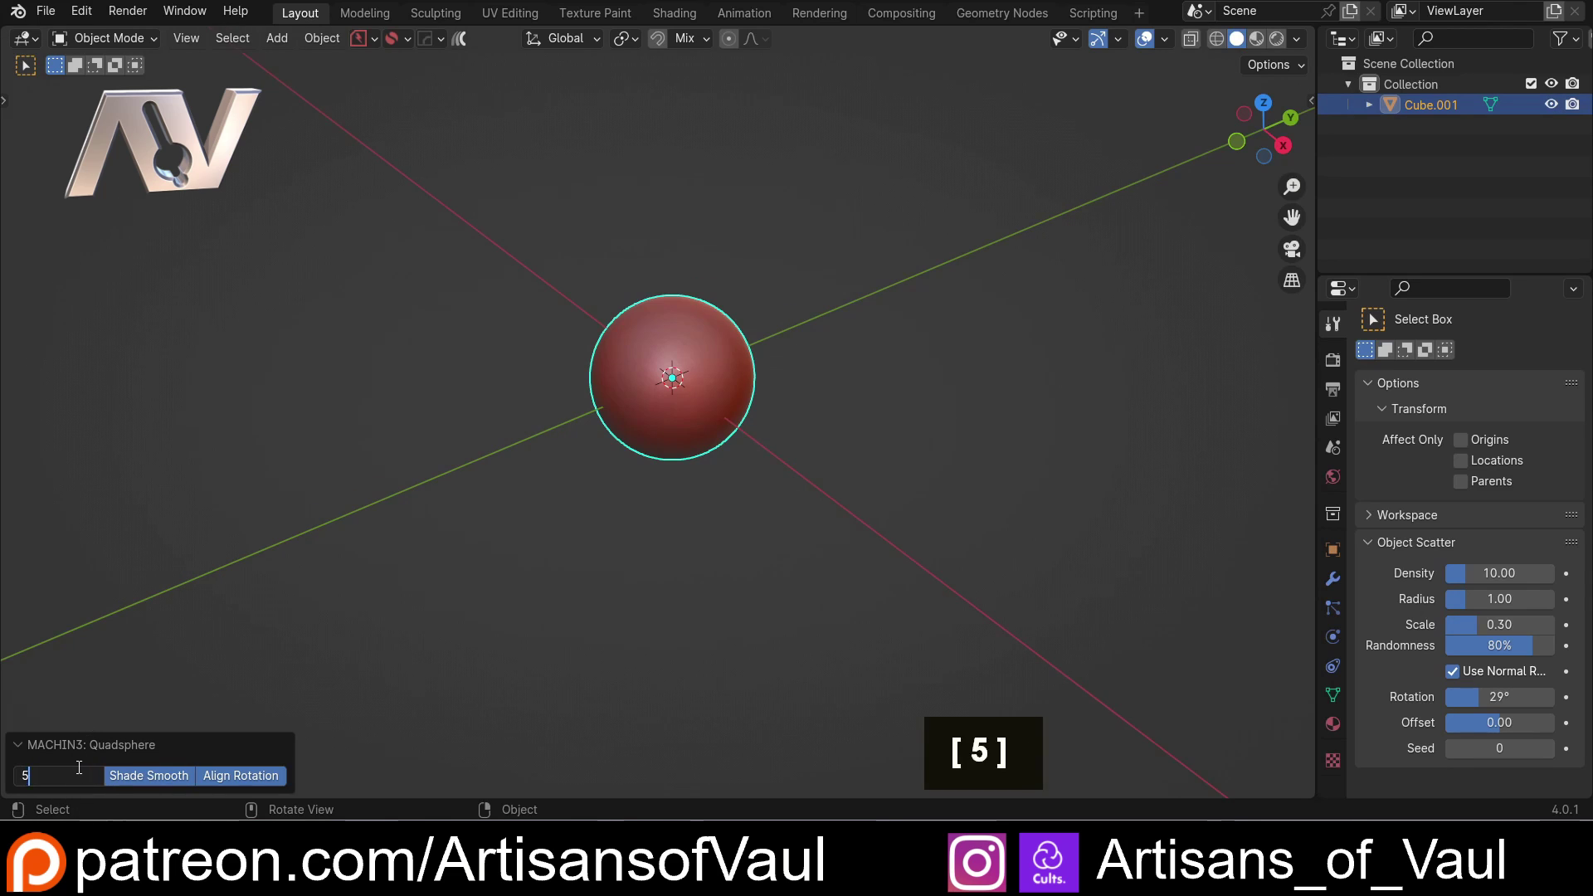
key(Return)
- Scale the sphere up about 3.33 times and apply its scale
key(s)
click(1199, 701)
key(ctrl+a)
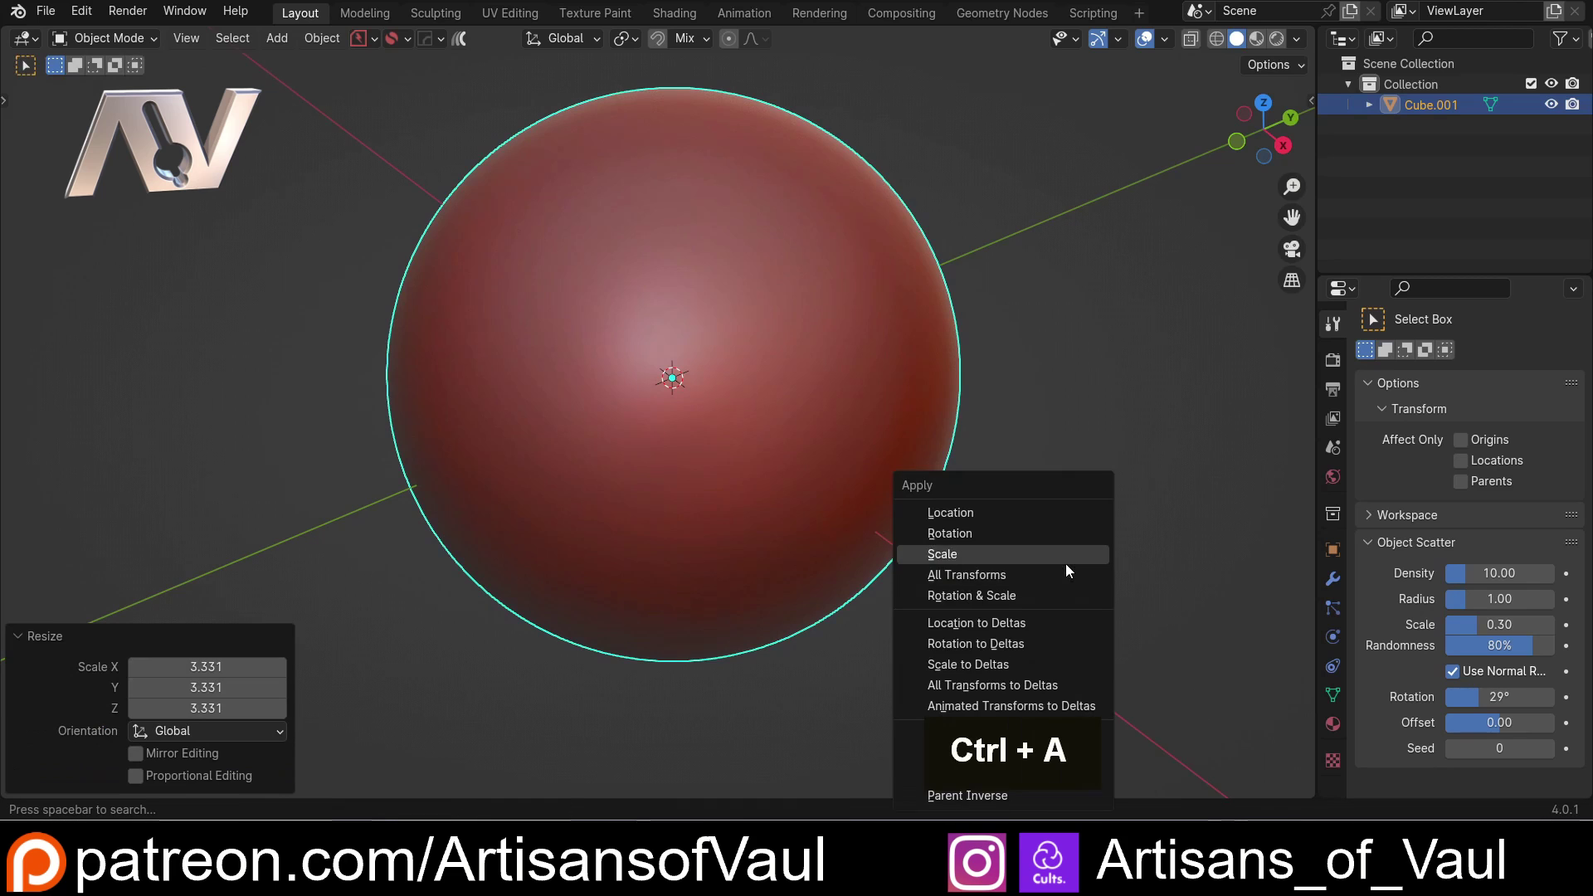
click(1025, 558)
- Move the sphere 9.72 units along the Y axis
click(1041, 592)
middle_drag(1038, 590, 794, 500)
click(805, 499)
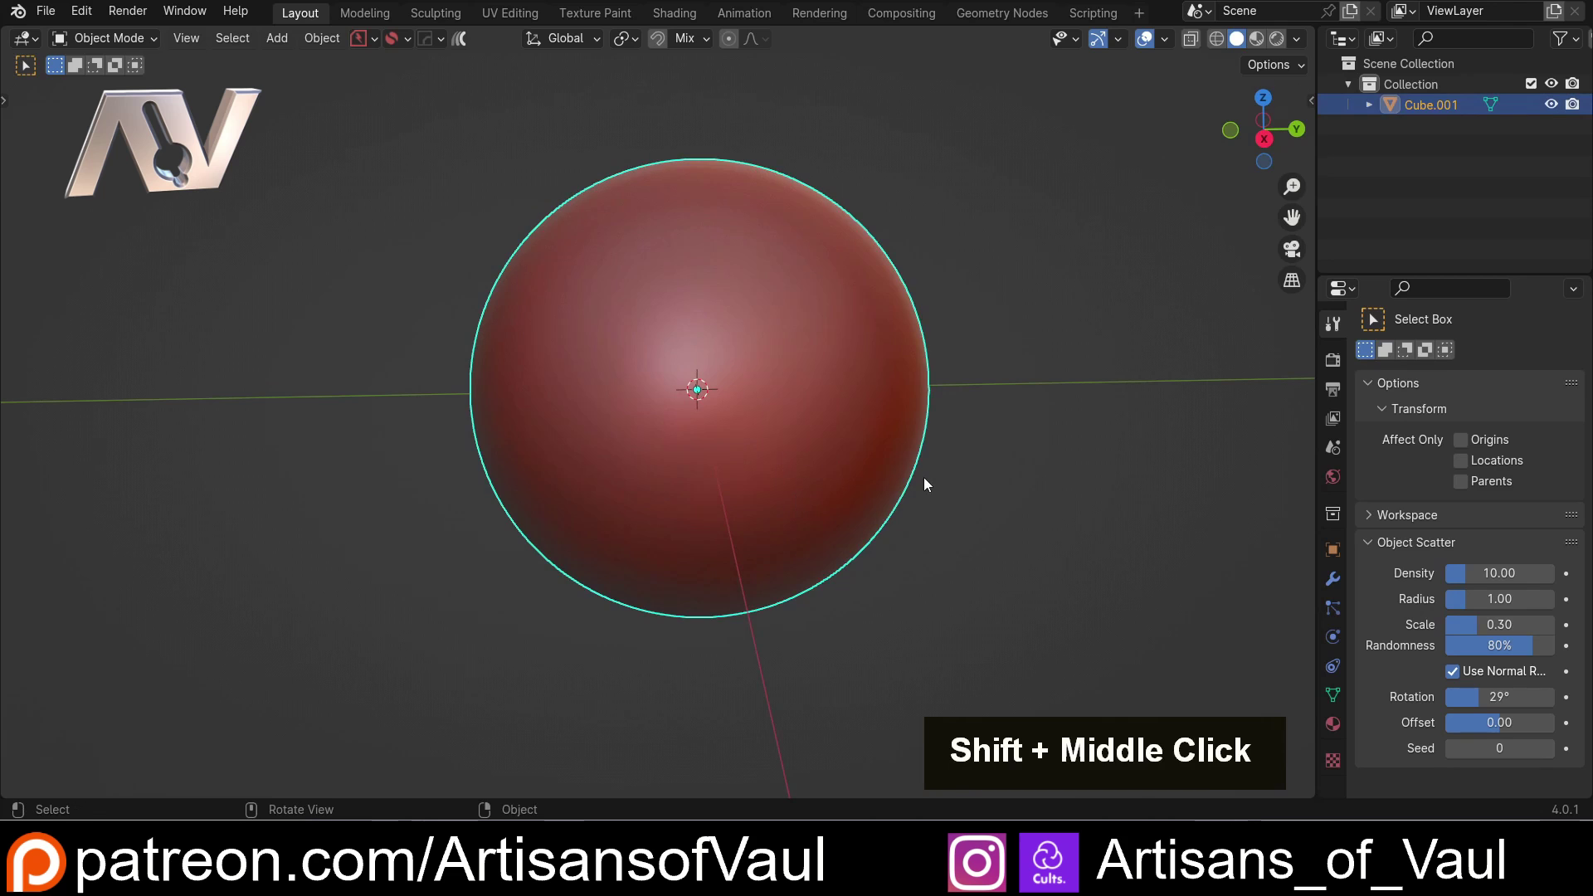
key(g)
key(y)
click(1299, 535)
shift+middle_drag(672, 422, 583, 437)
scroll(605, 441, up, 2)
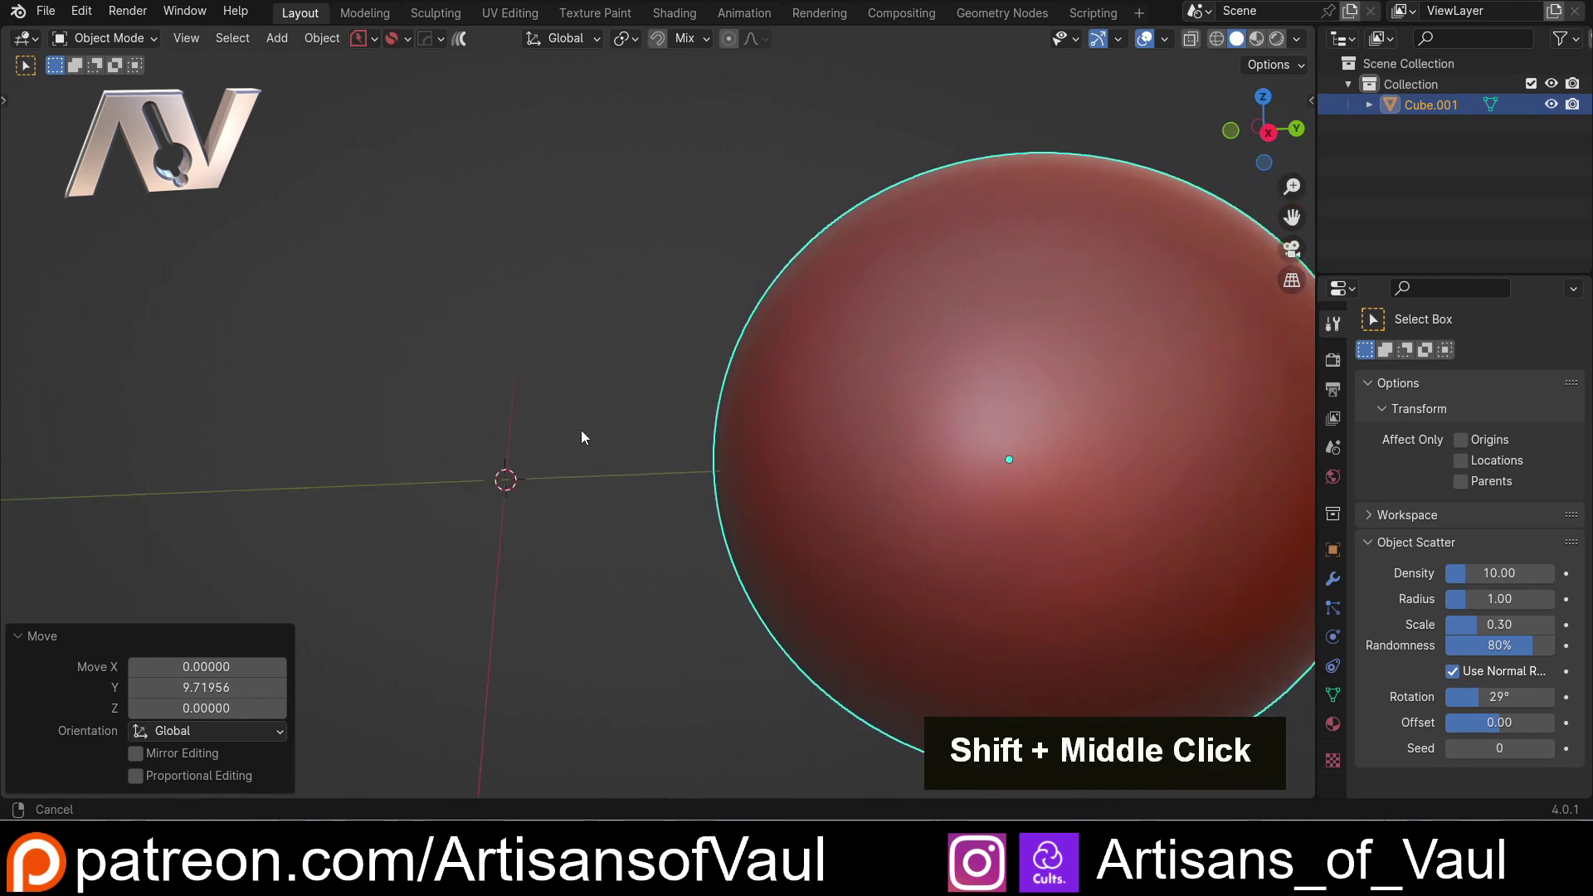
scroll(655, 371, up, 1)
- Add a cube and scale it to 1.679
key(shift+a)
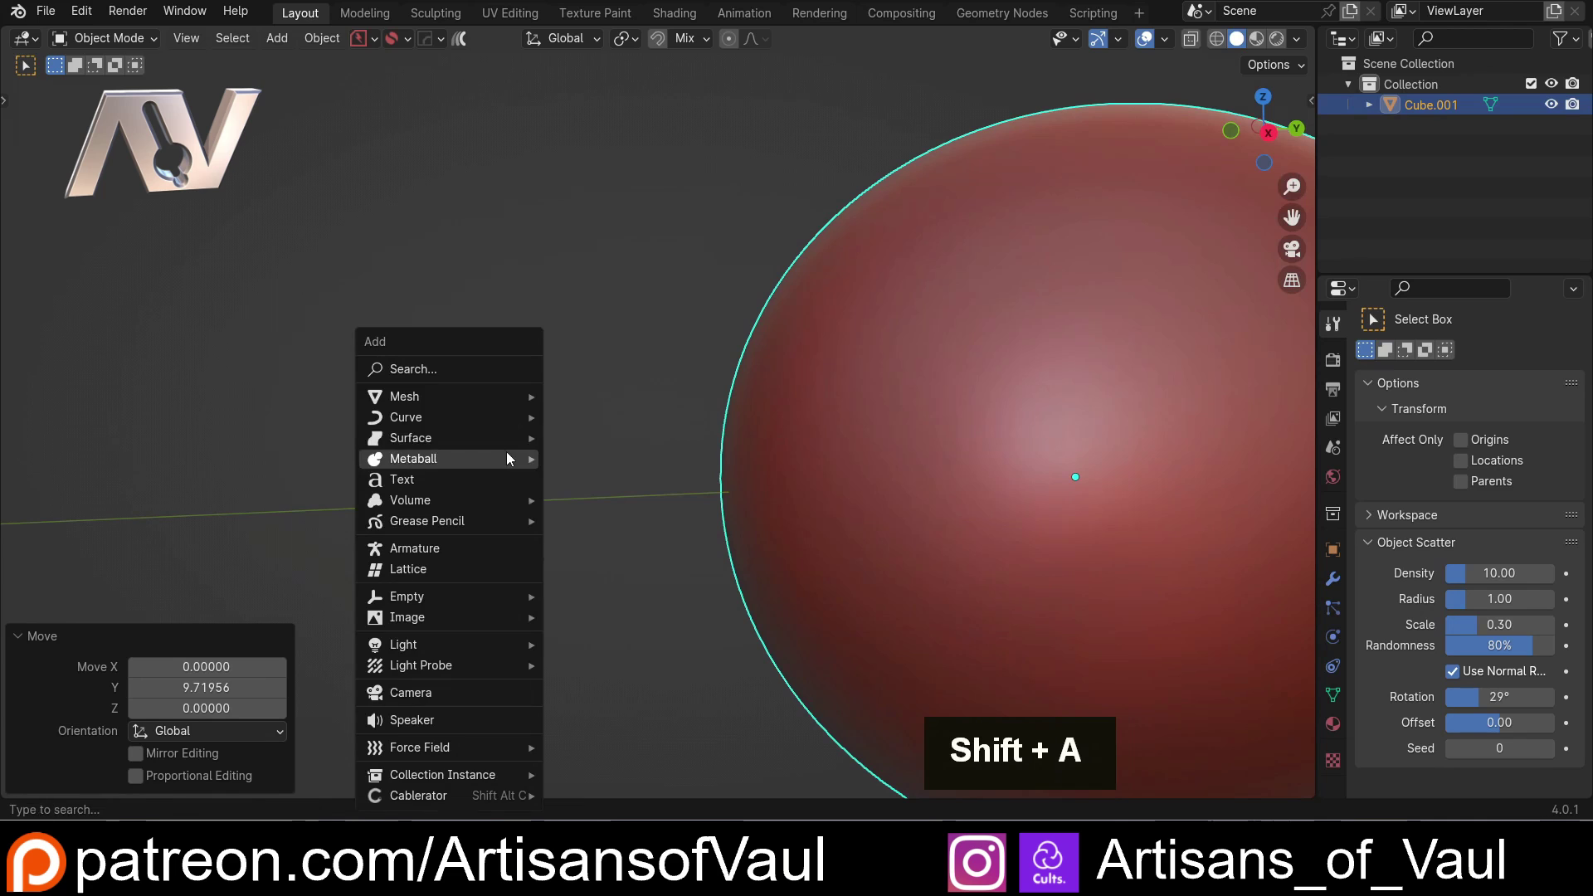
mouse_move(478, 399)
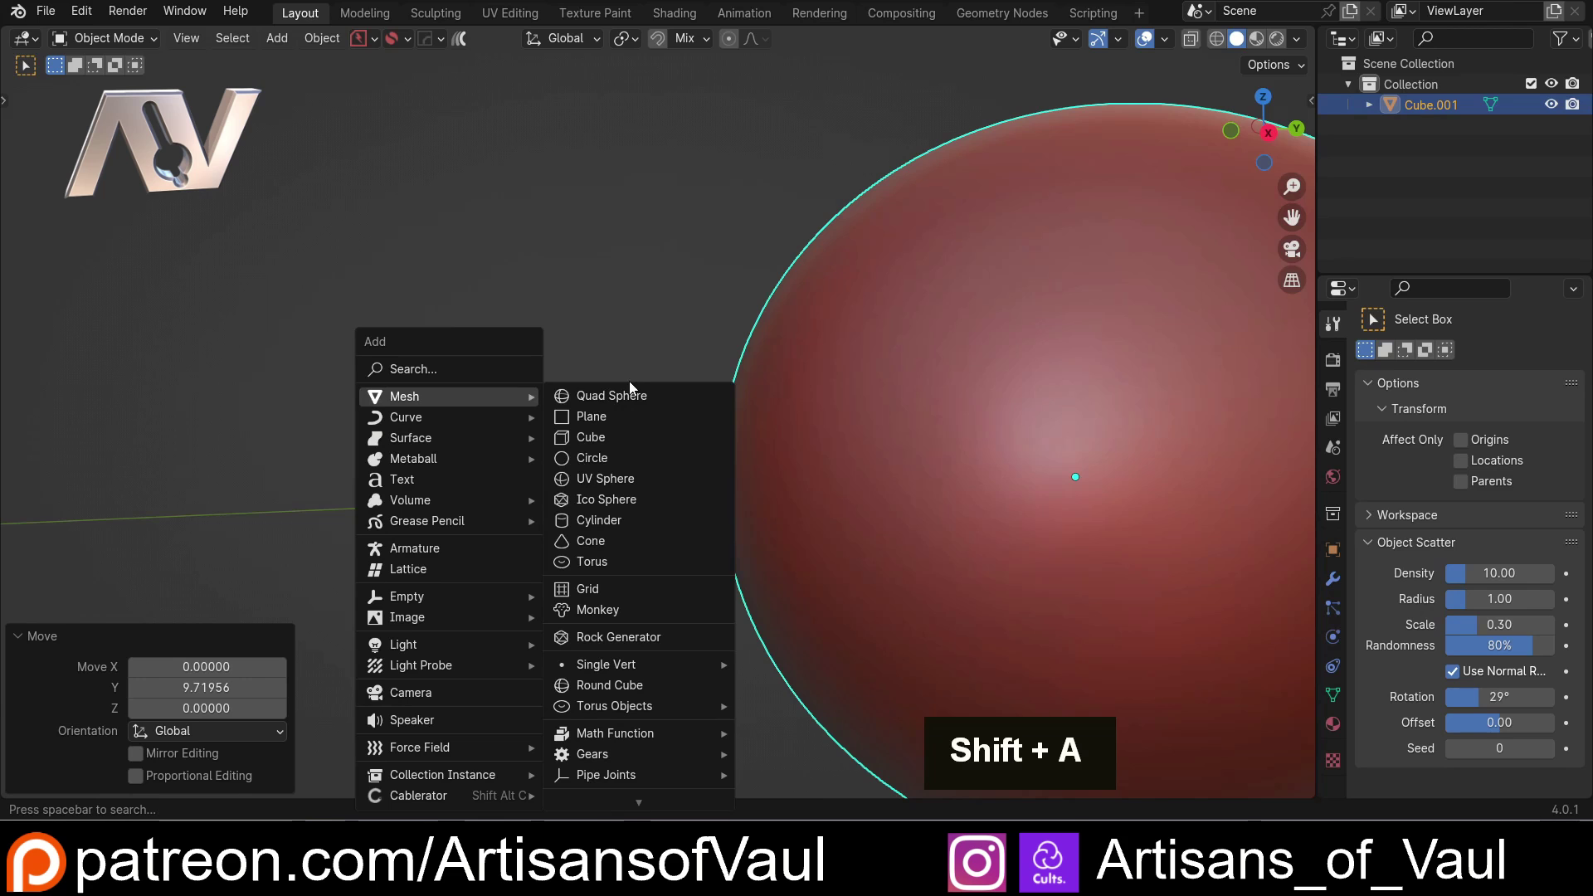
click(614, 437)
key(s)
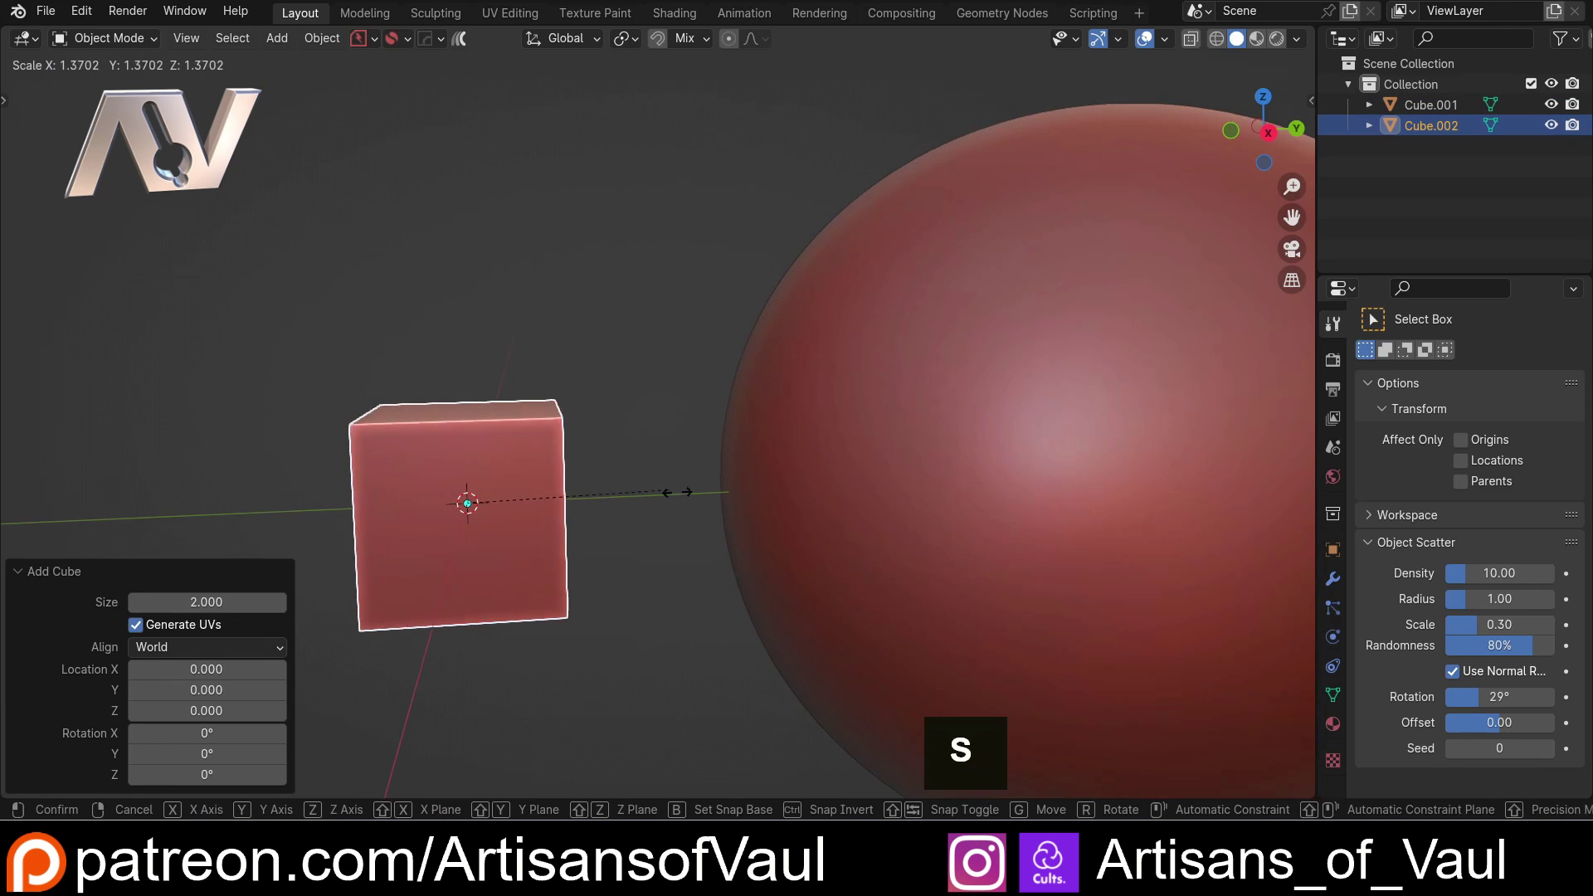
click(716, 500)
- Flatten the cube along Z into a thin plate and apply its scale
key(s)
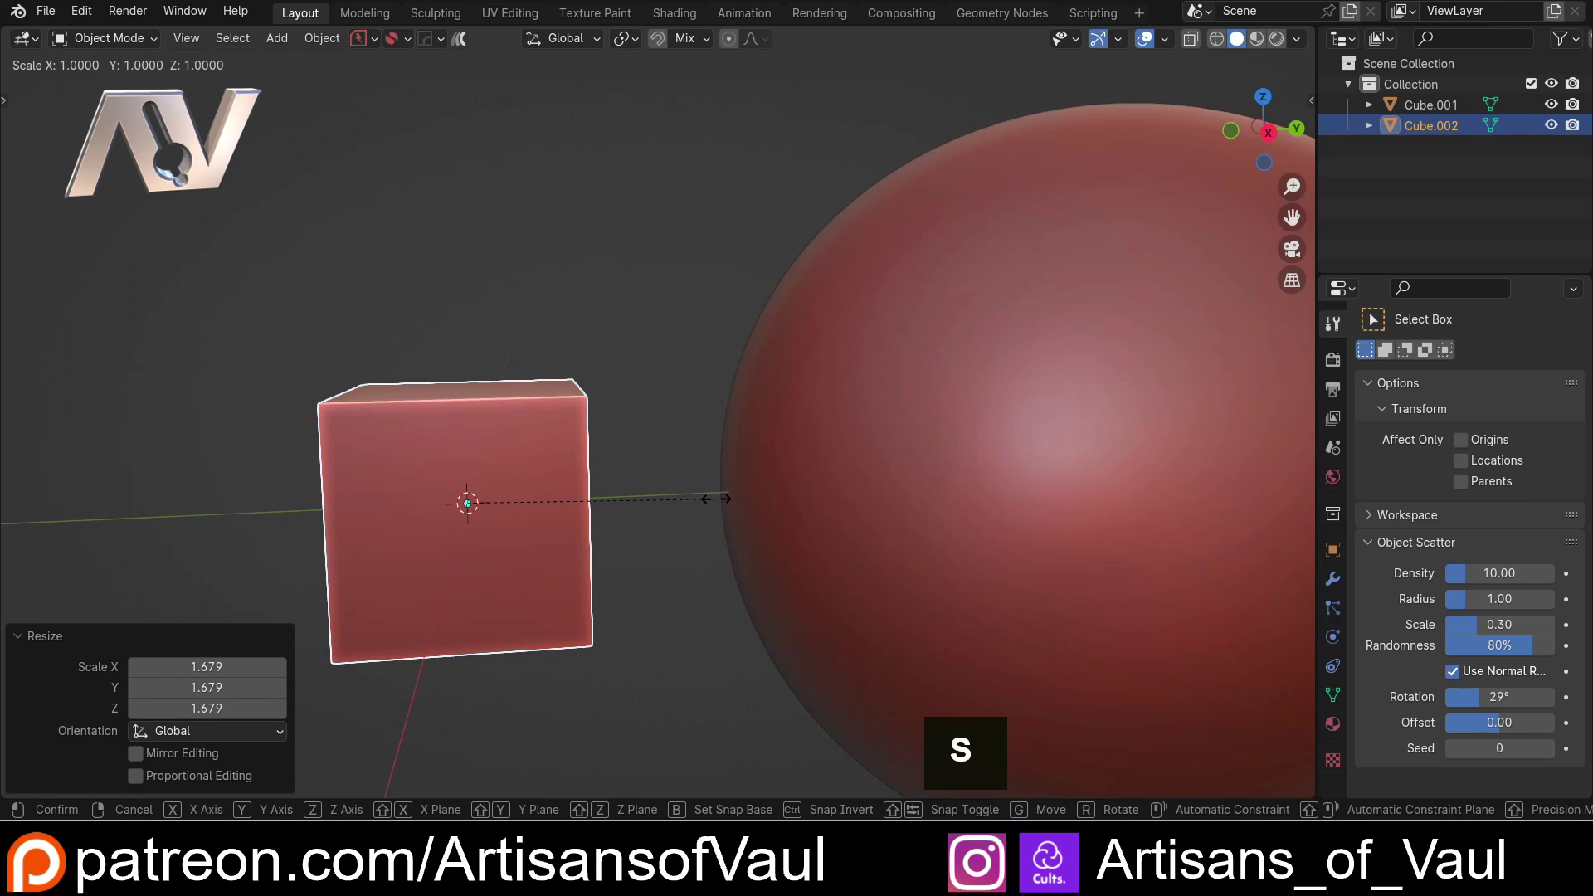
key(z)
click(469, 501)
key(ctrl+a)
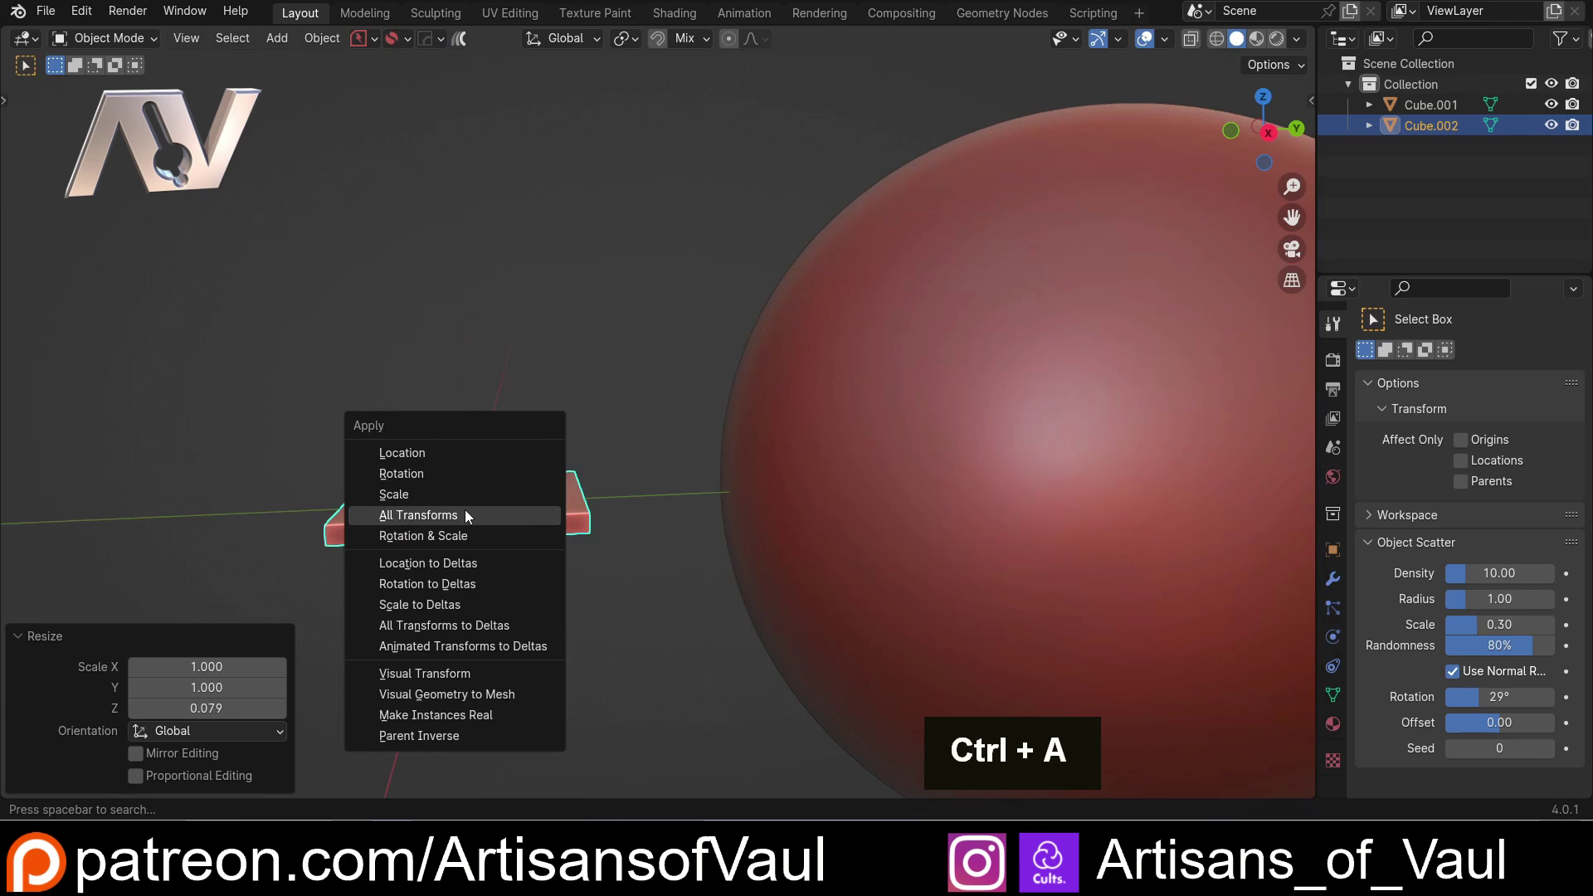
click(463, 498)
shift+middle_drag(464, 501, 653, 476)
scroll(644, 481, up, 3)
key(shift+a)
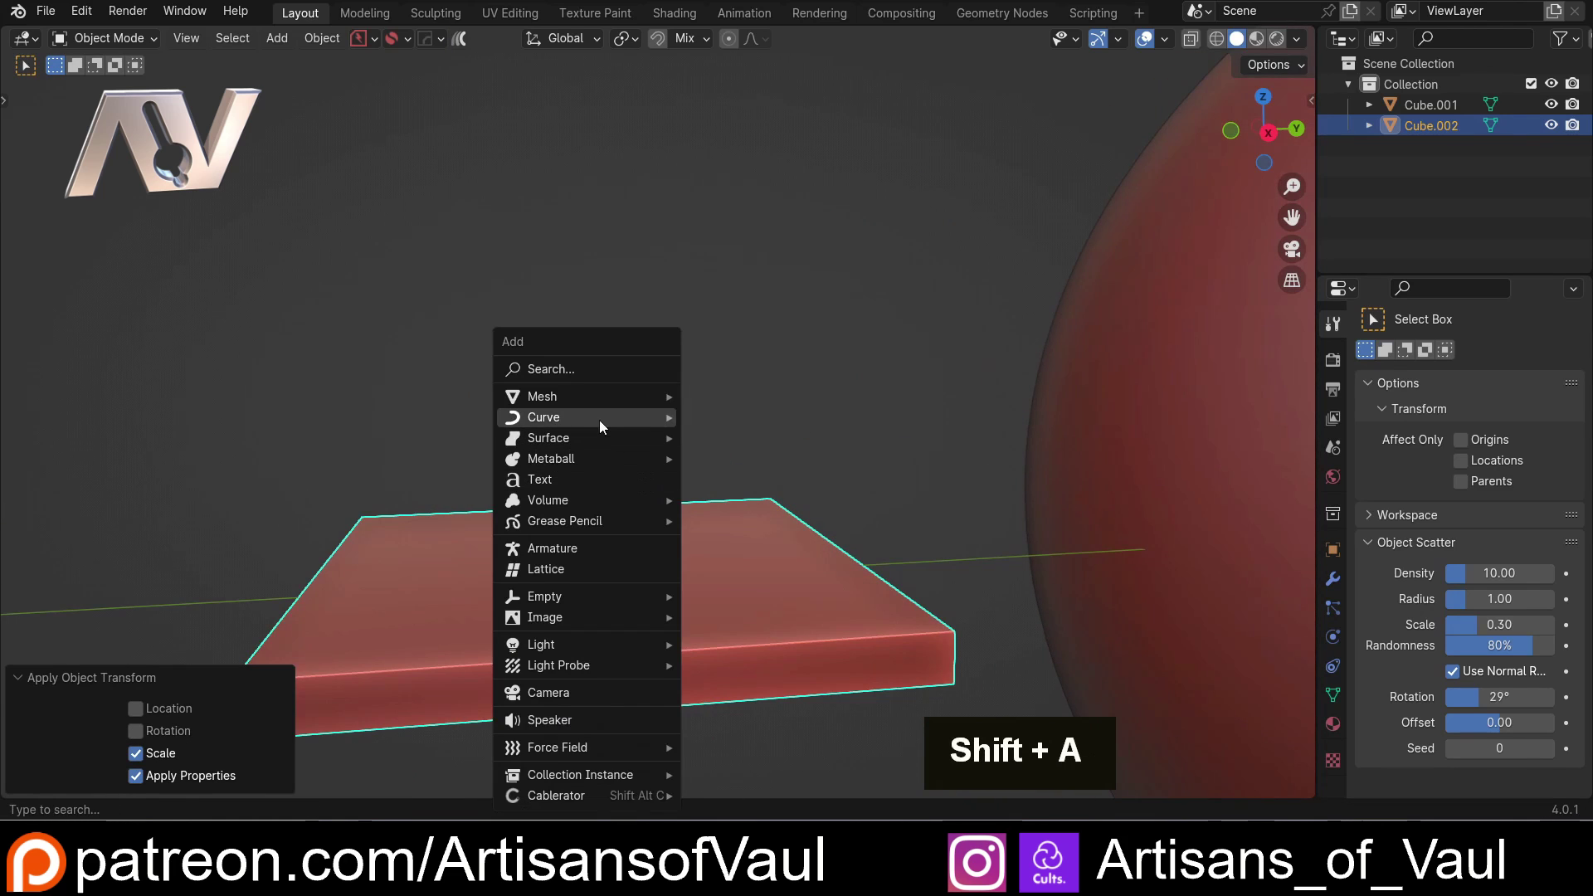
- Add a 128-vertex cylinder and raise it 0.80646 units on Z onto the plate
mouse_move(610, 395)
click(768, 519)
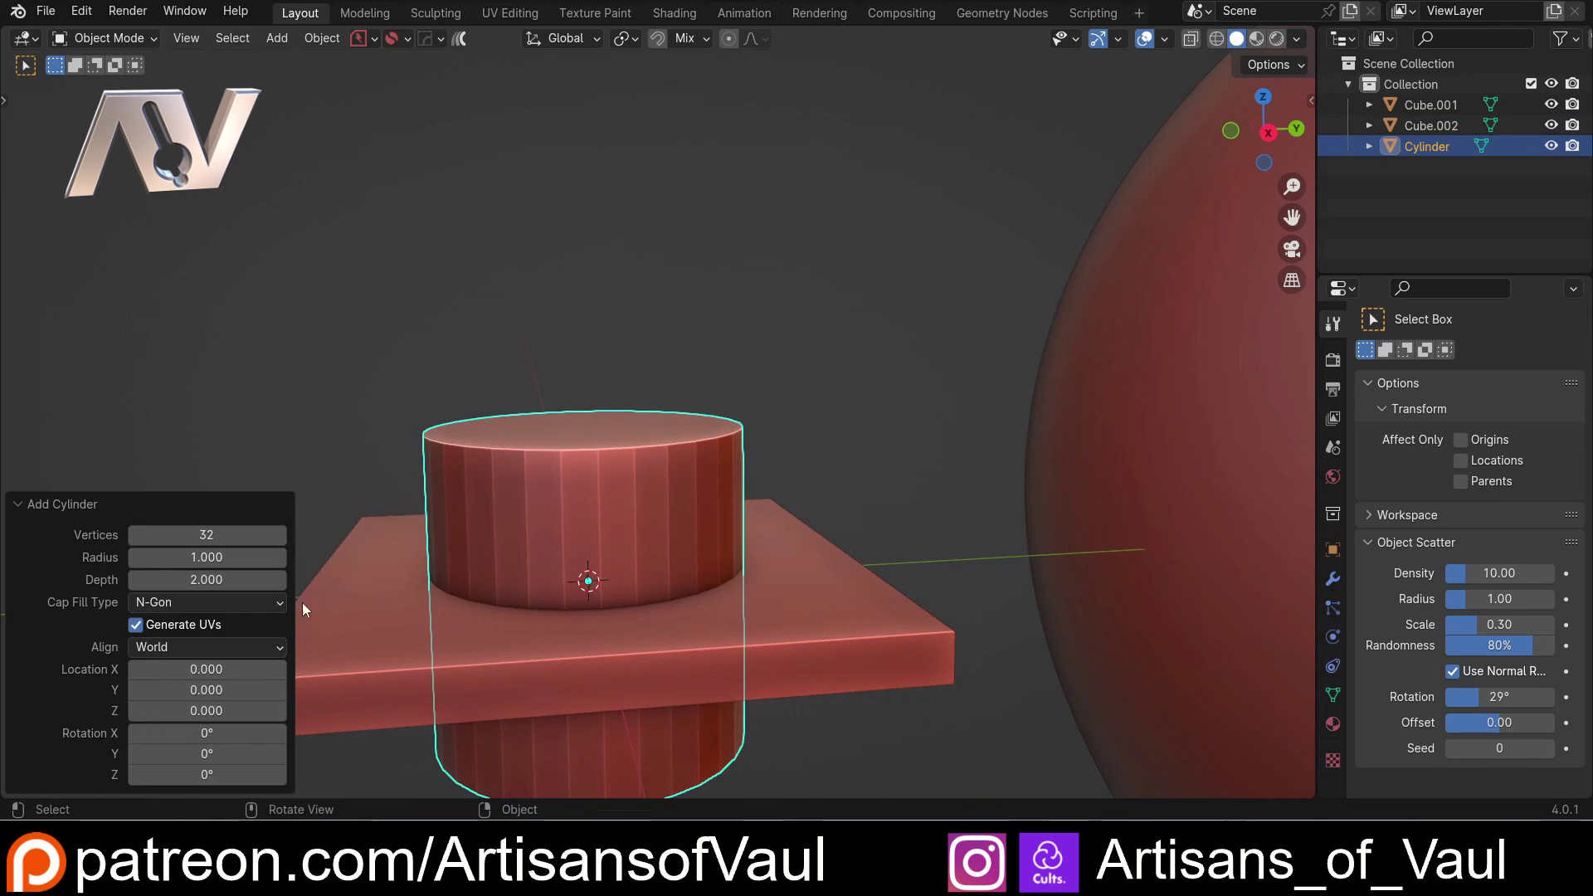
click(241, 538)
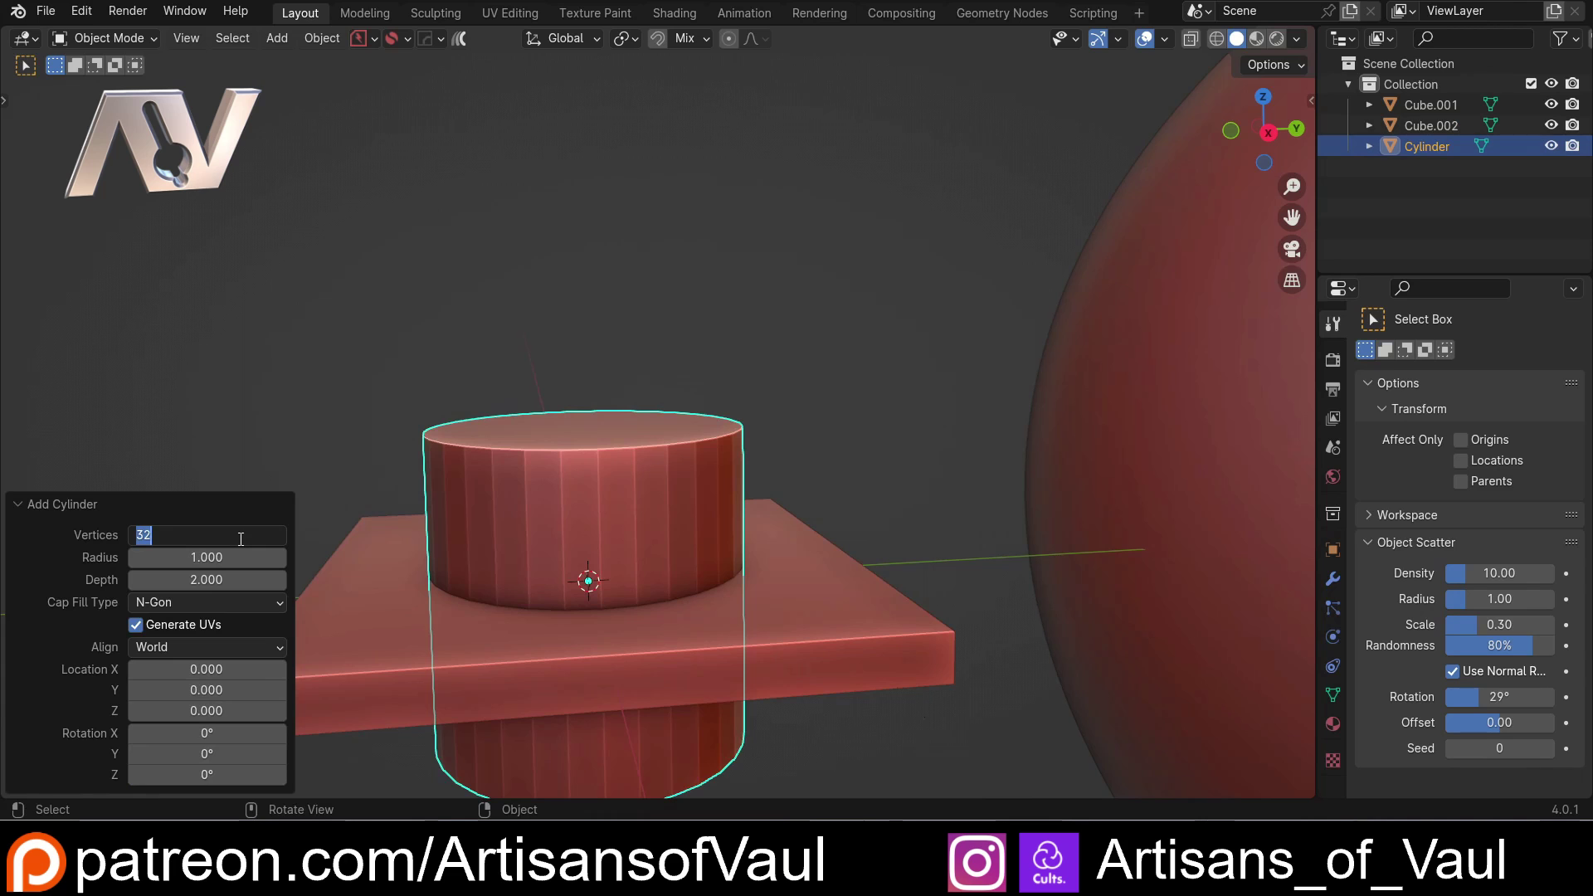
text(128)
key(Return)
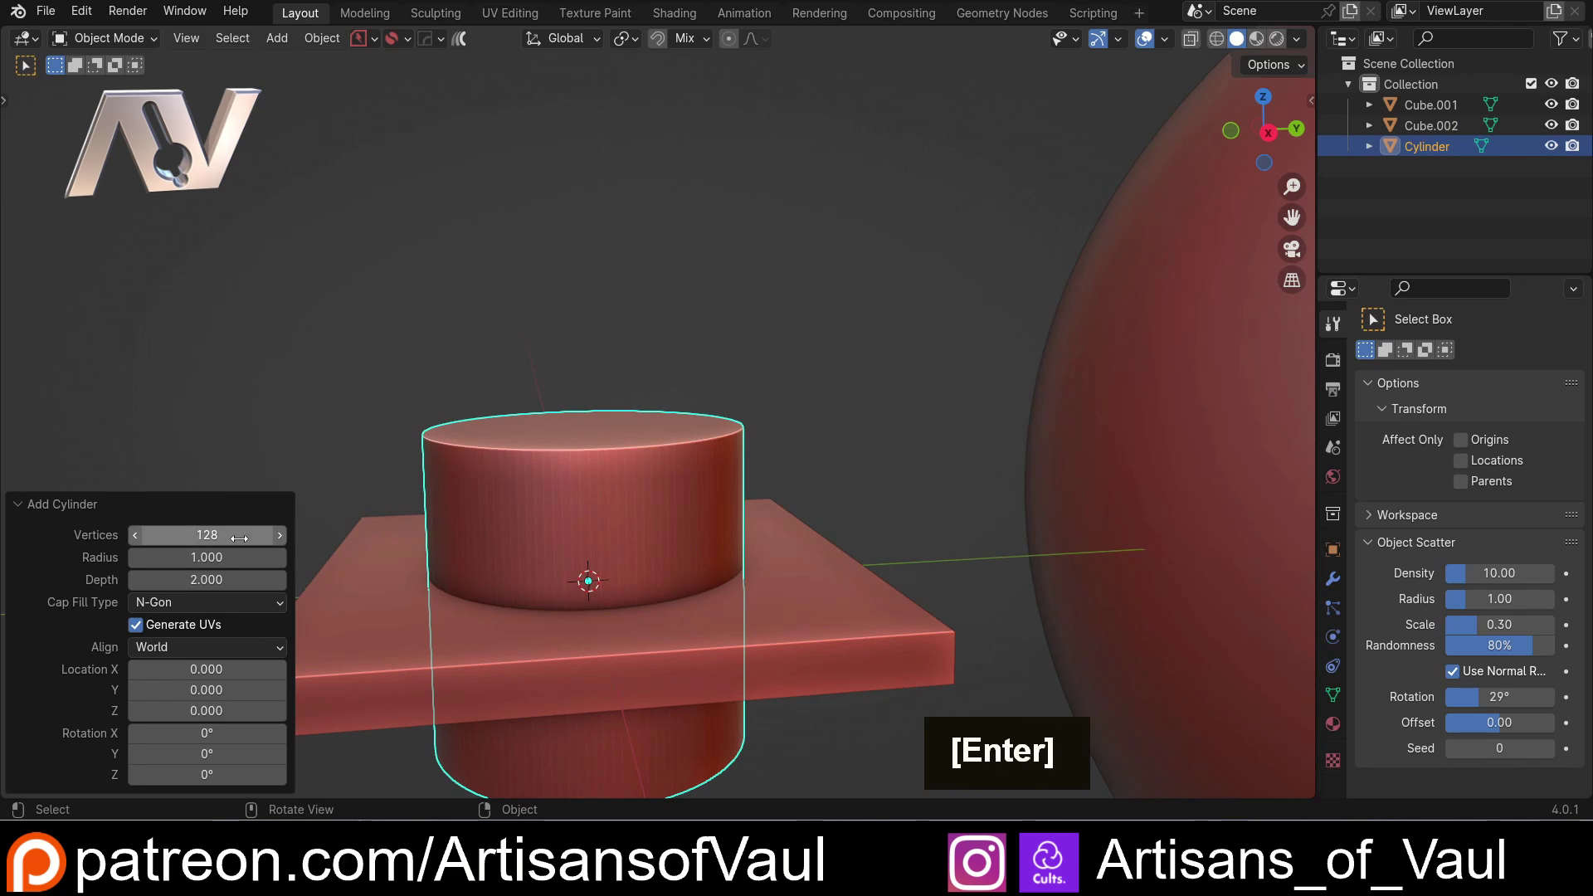
key(g)
key(z)
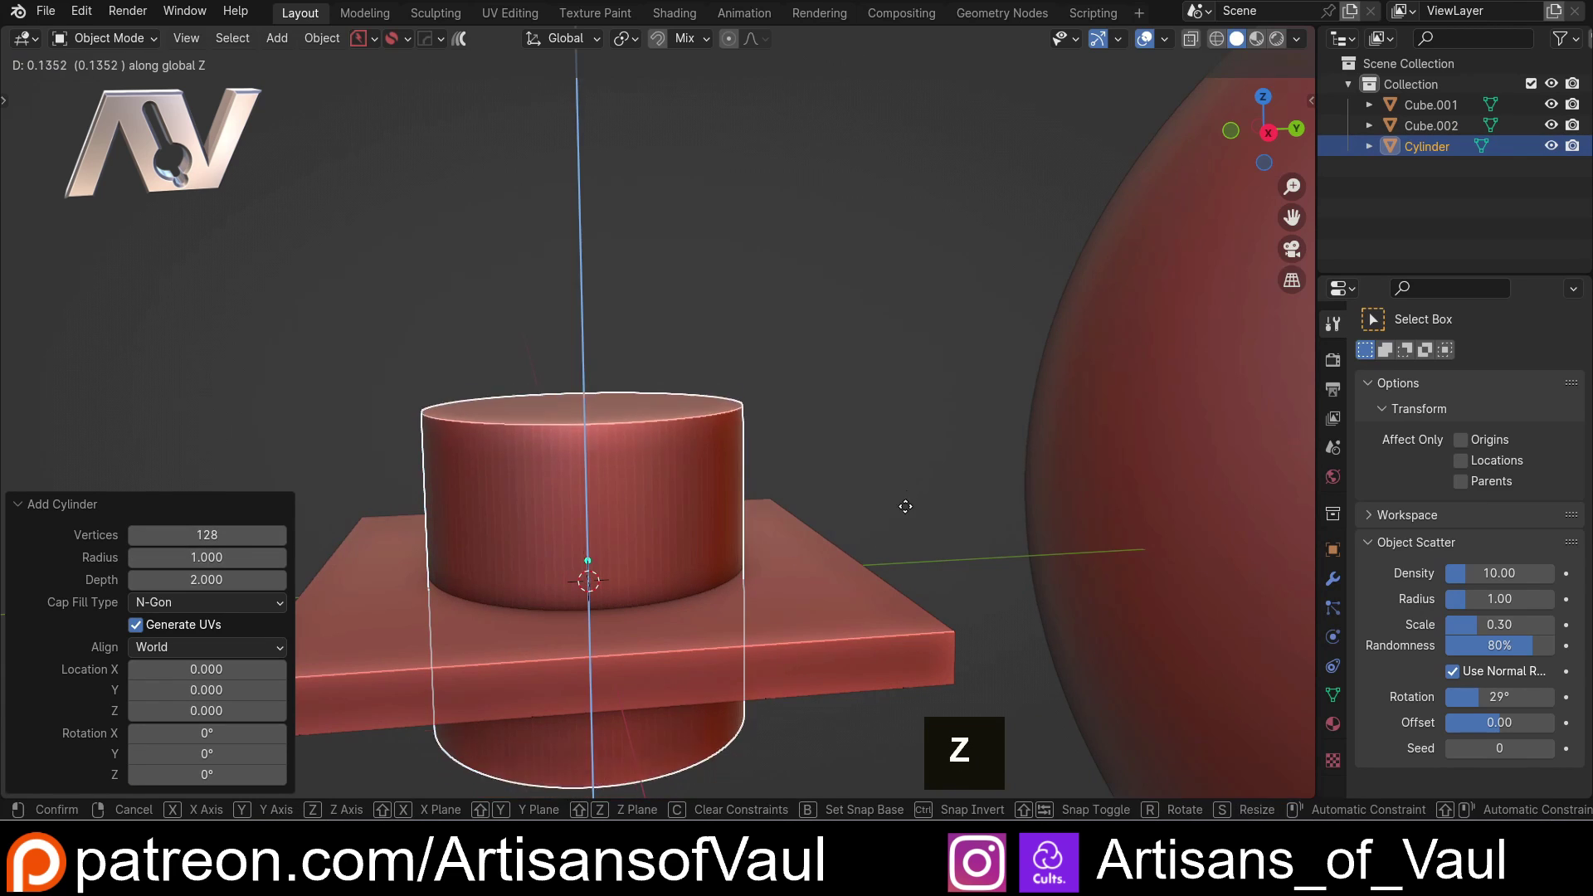
click(1218, 204)
- Widen the plate without changing its thickness, then select the cylinder for editing
click(1270, 137)
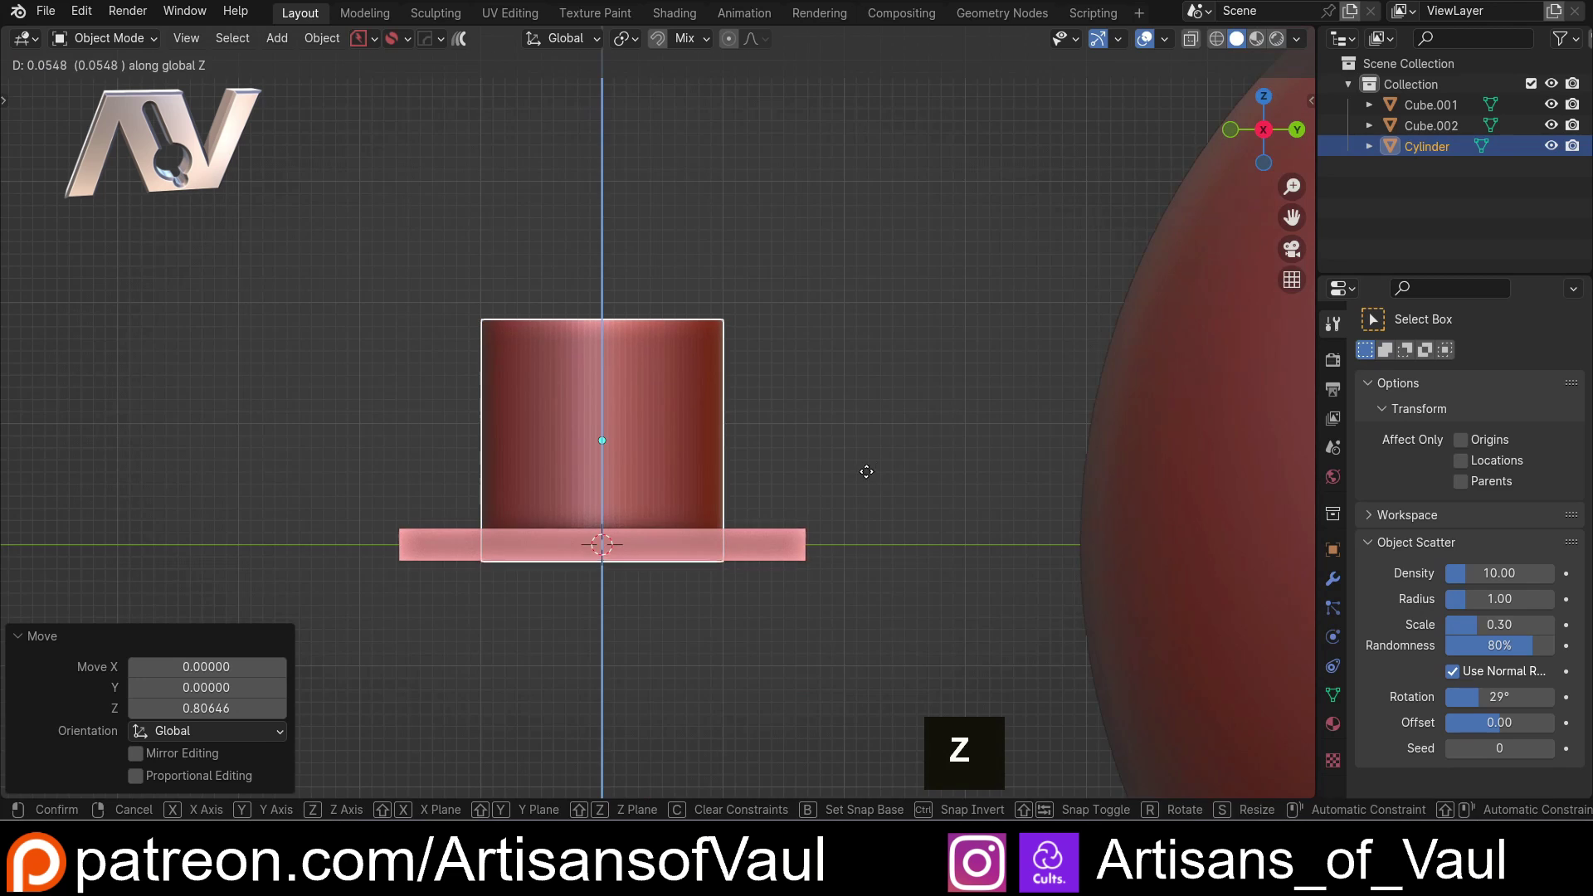
click(766, 550)
key(s)
key(shift+z)
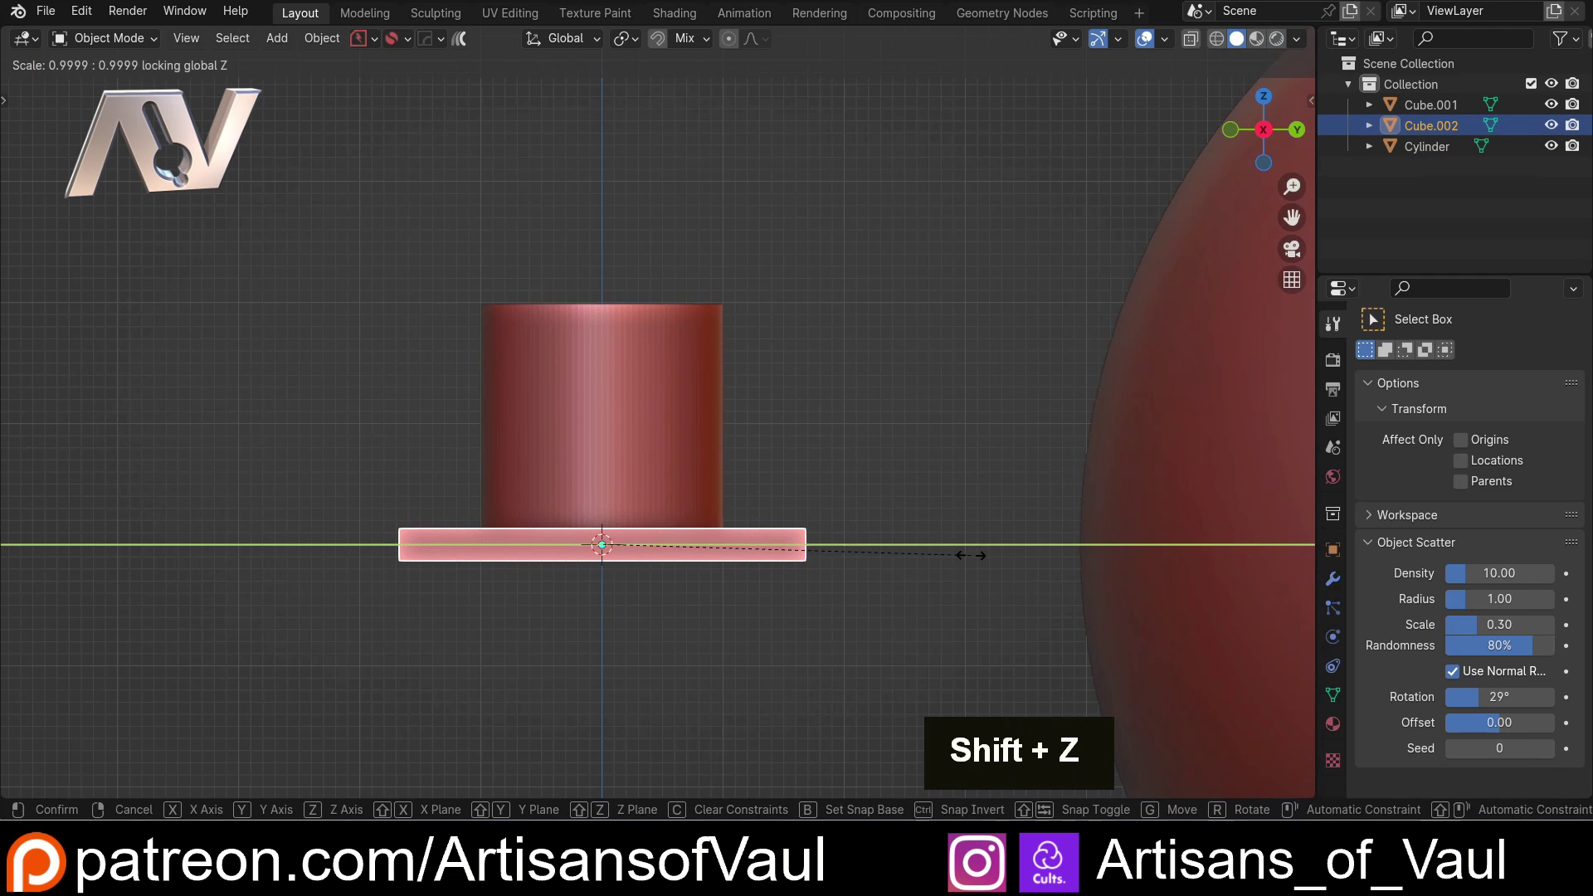
click(1048, 563)
scroll(697, 392, up, 3)
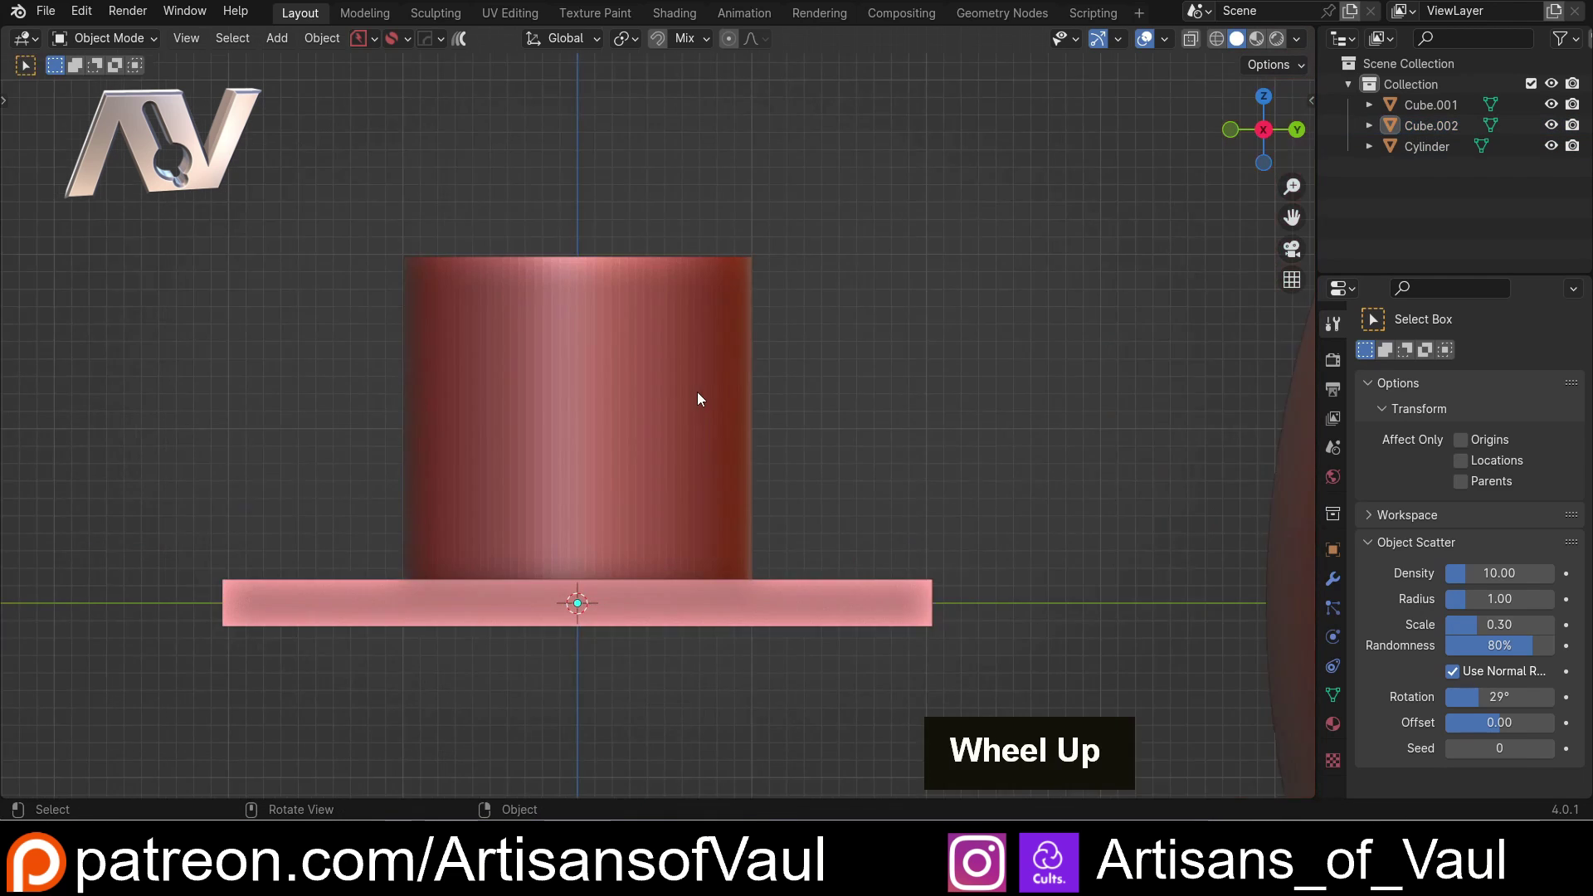
click(693, 395)
key(Tab)
- Add a loop cut around the cylinder near mid-height
click(889, 405)
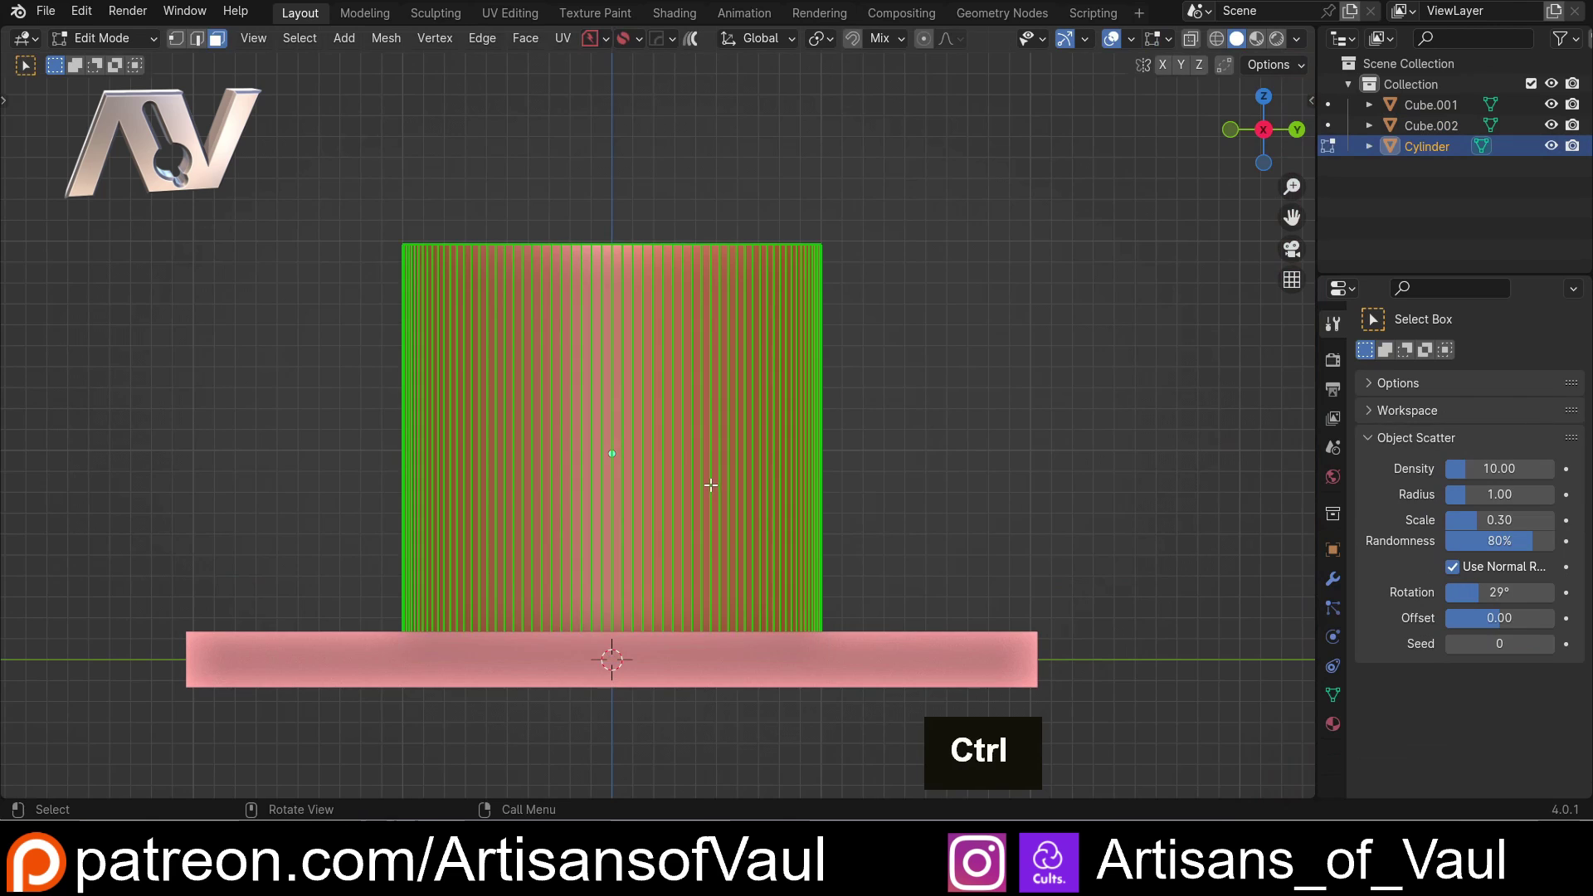
key(ctrl+r)
click(598, 439)
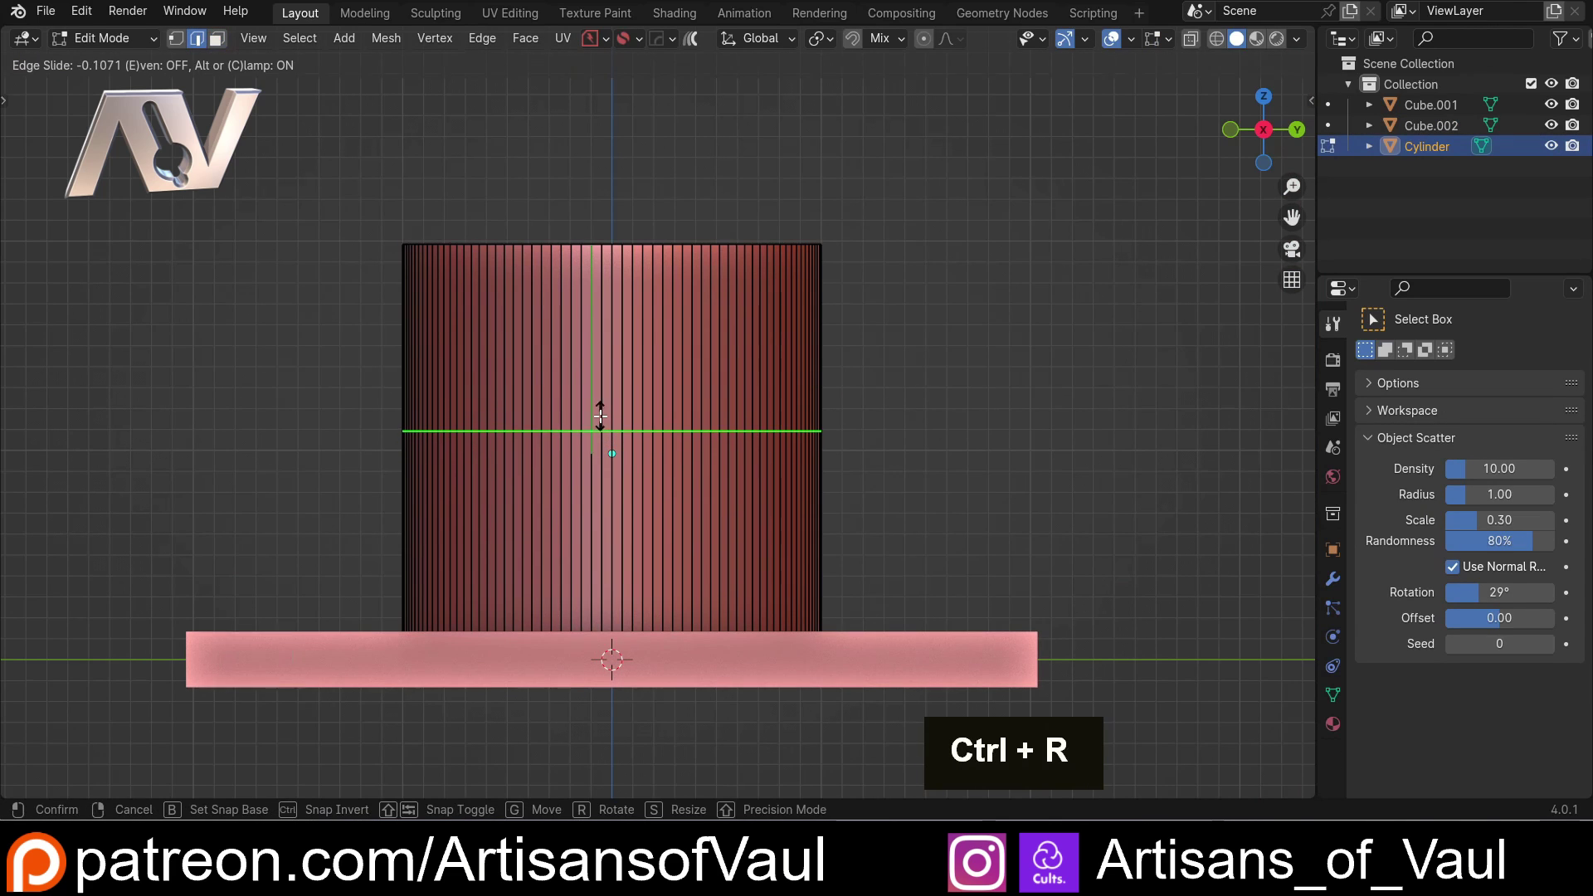
key(Escape)
shift+middle_drag(556, 355, 591, 421)
scroll(592, 421, up, 2)
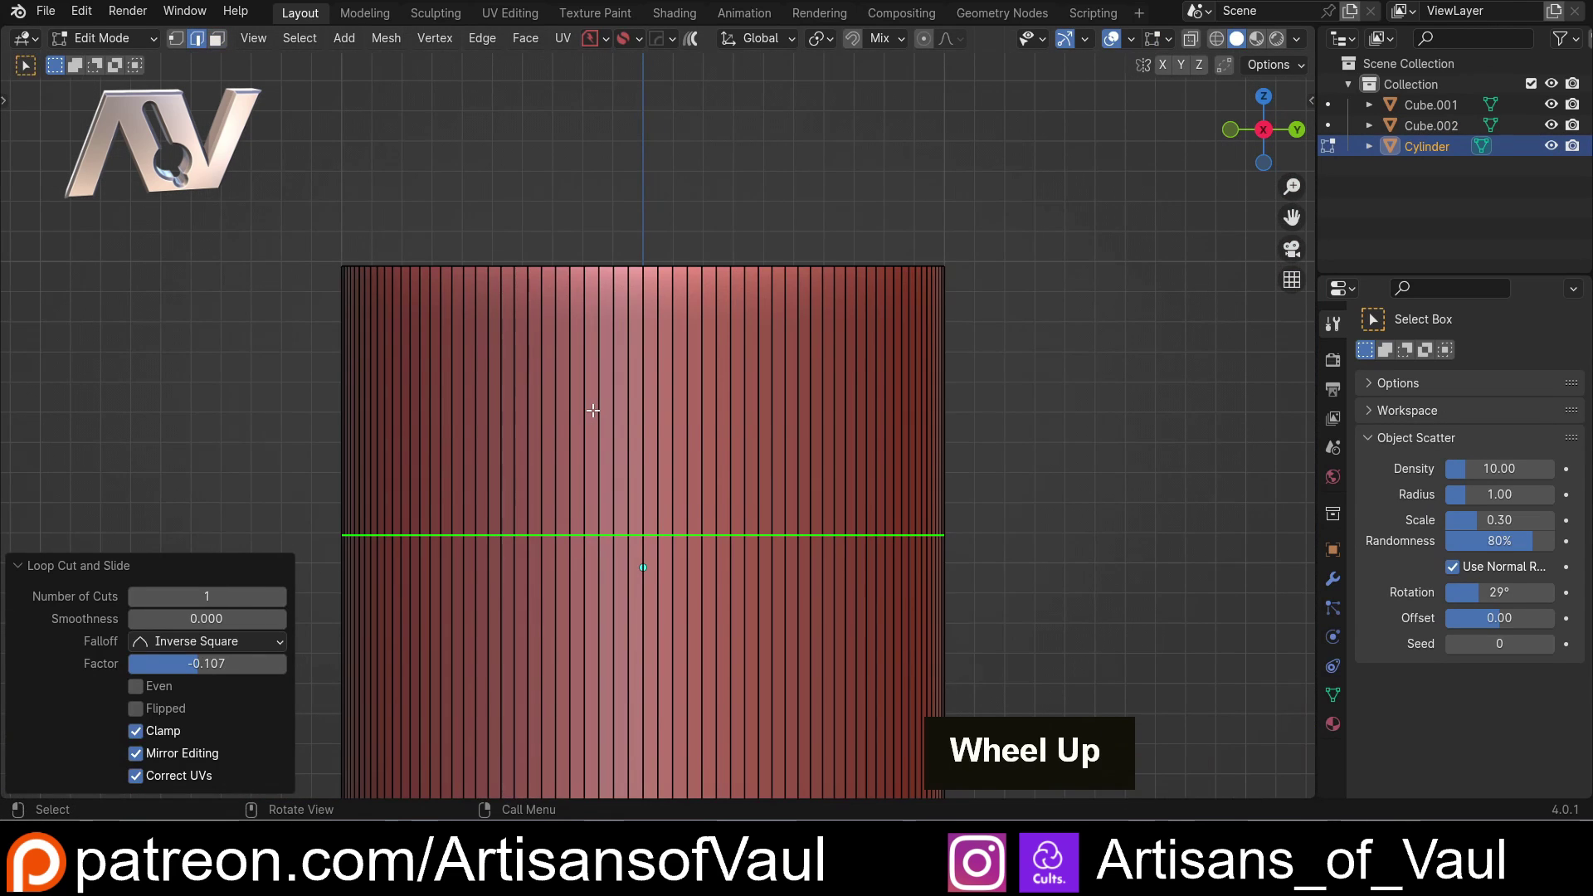
- Select the cylinder's upper band of faces using X-ray
key(Tab)
click(730, 415)
key(shift+z)
drag(275, 346, 1095, 477)
key(shift+z)
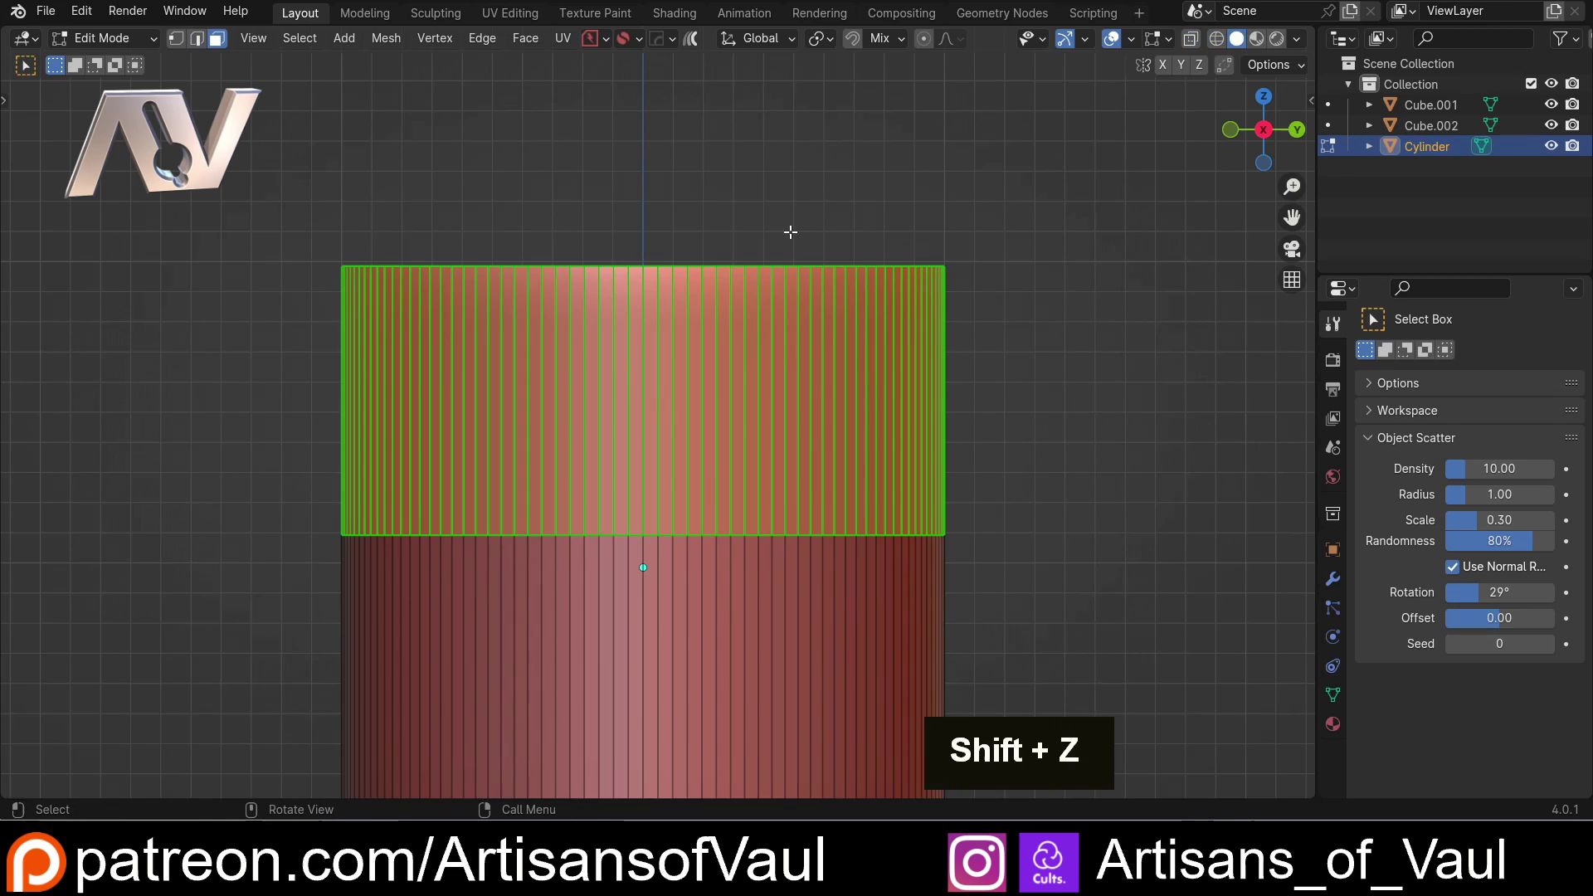
- Add a MACHIN3tools screw thread with 5 threads at 8.64% depth
right_click(724, 345)
mouse_move(705, 279)
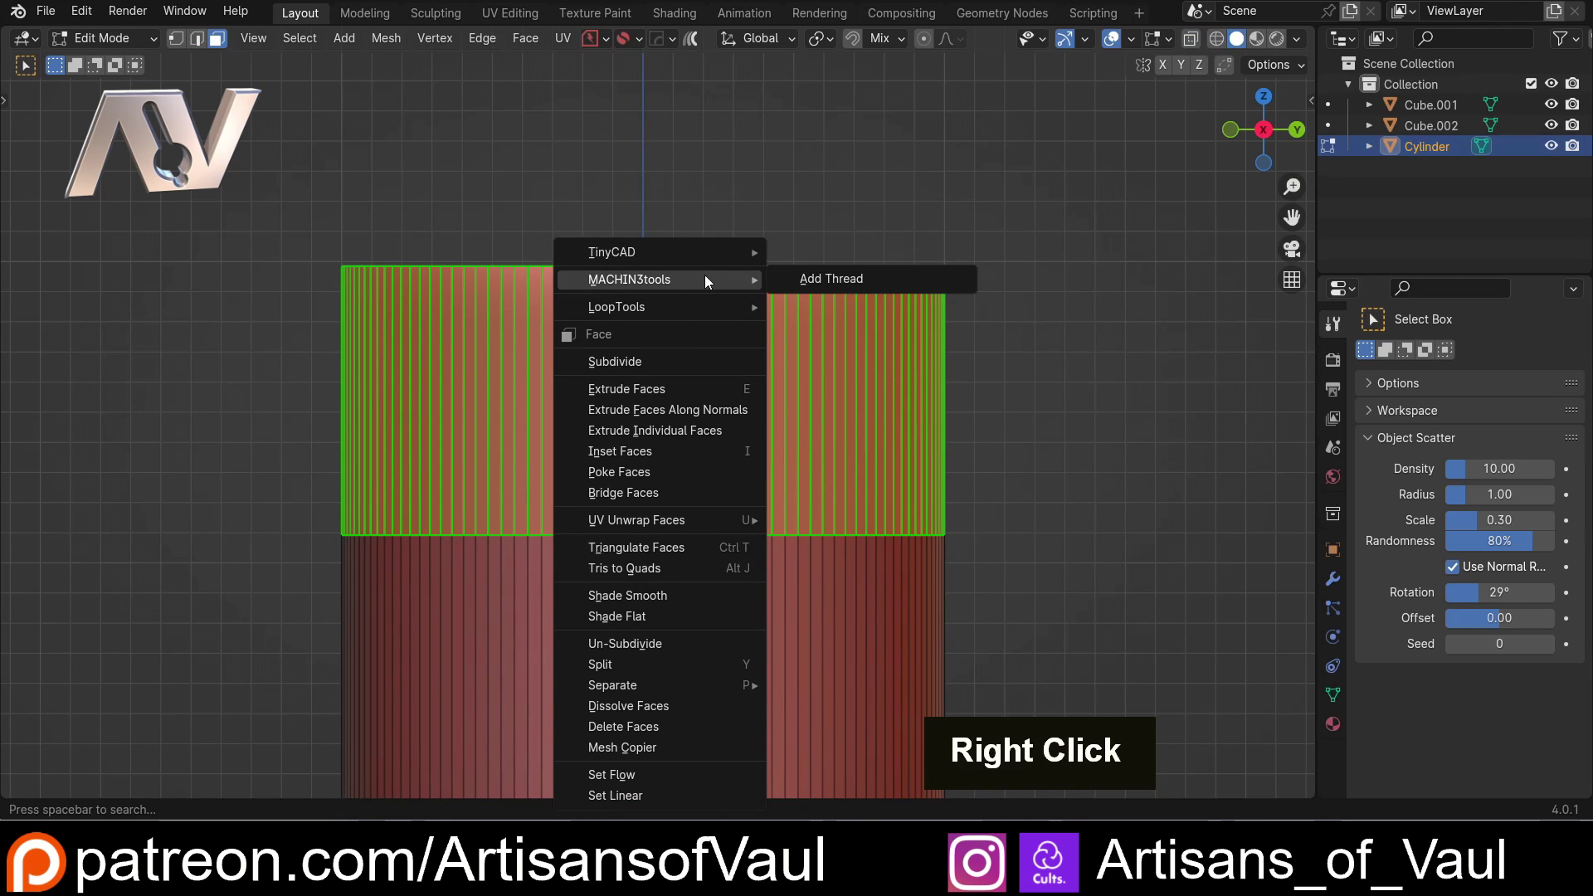
click(818, 280)
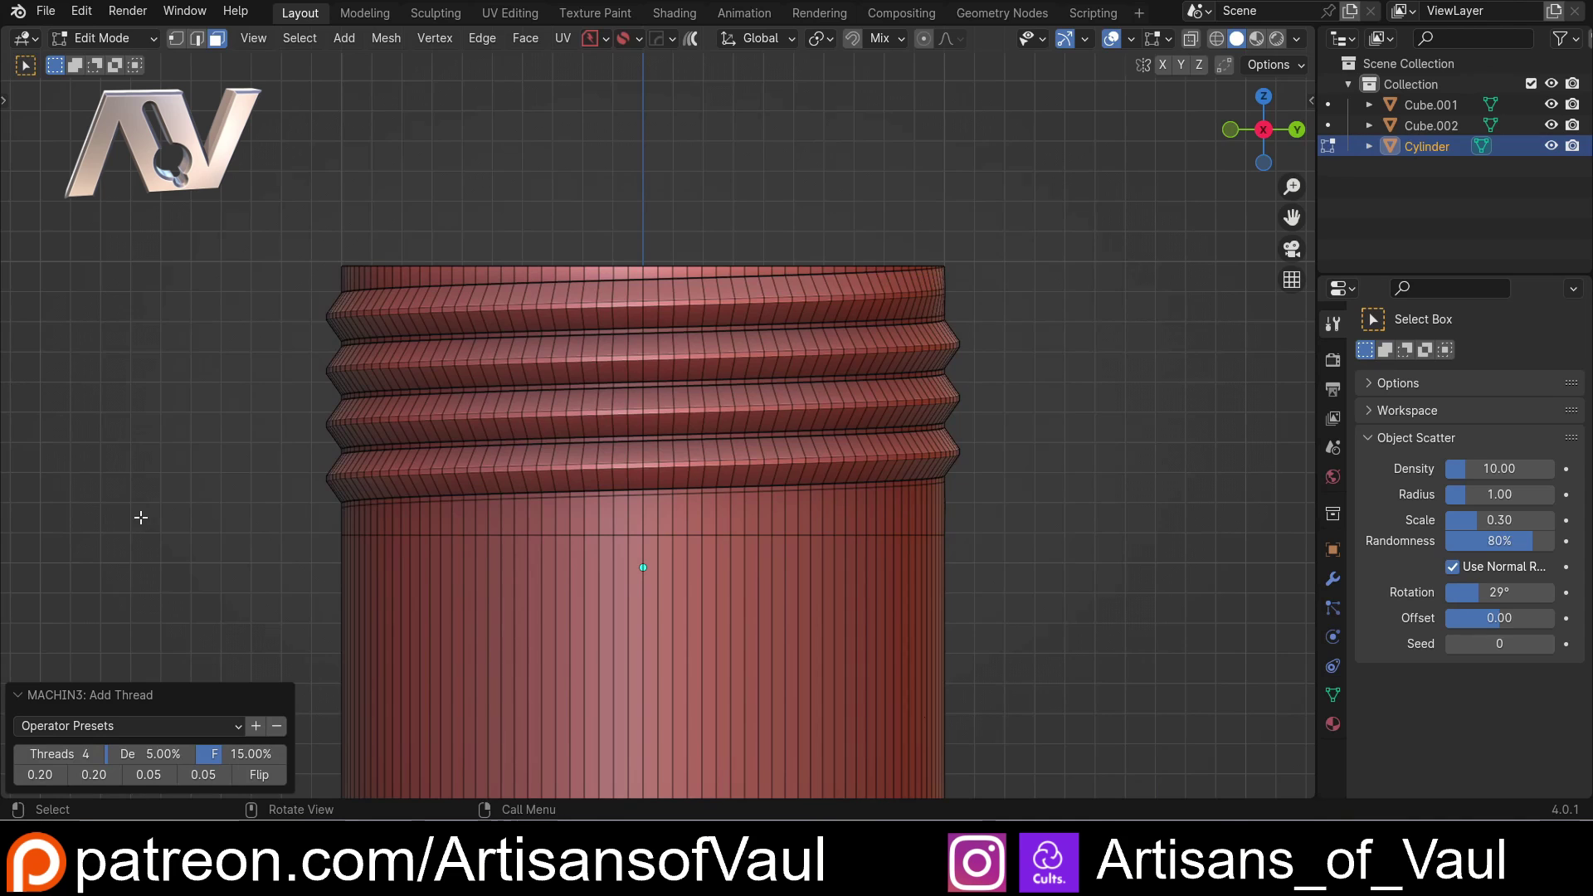
middle_drag(141, 517, 207, 728)
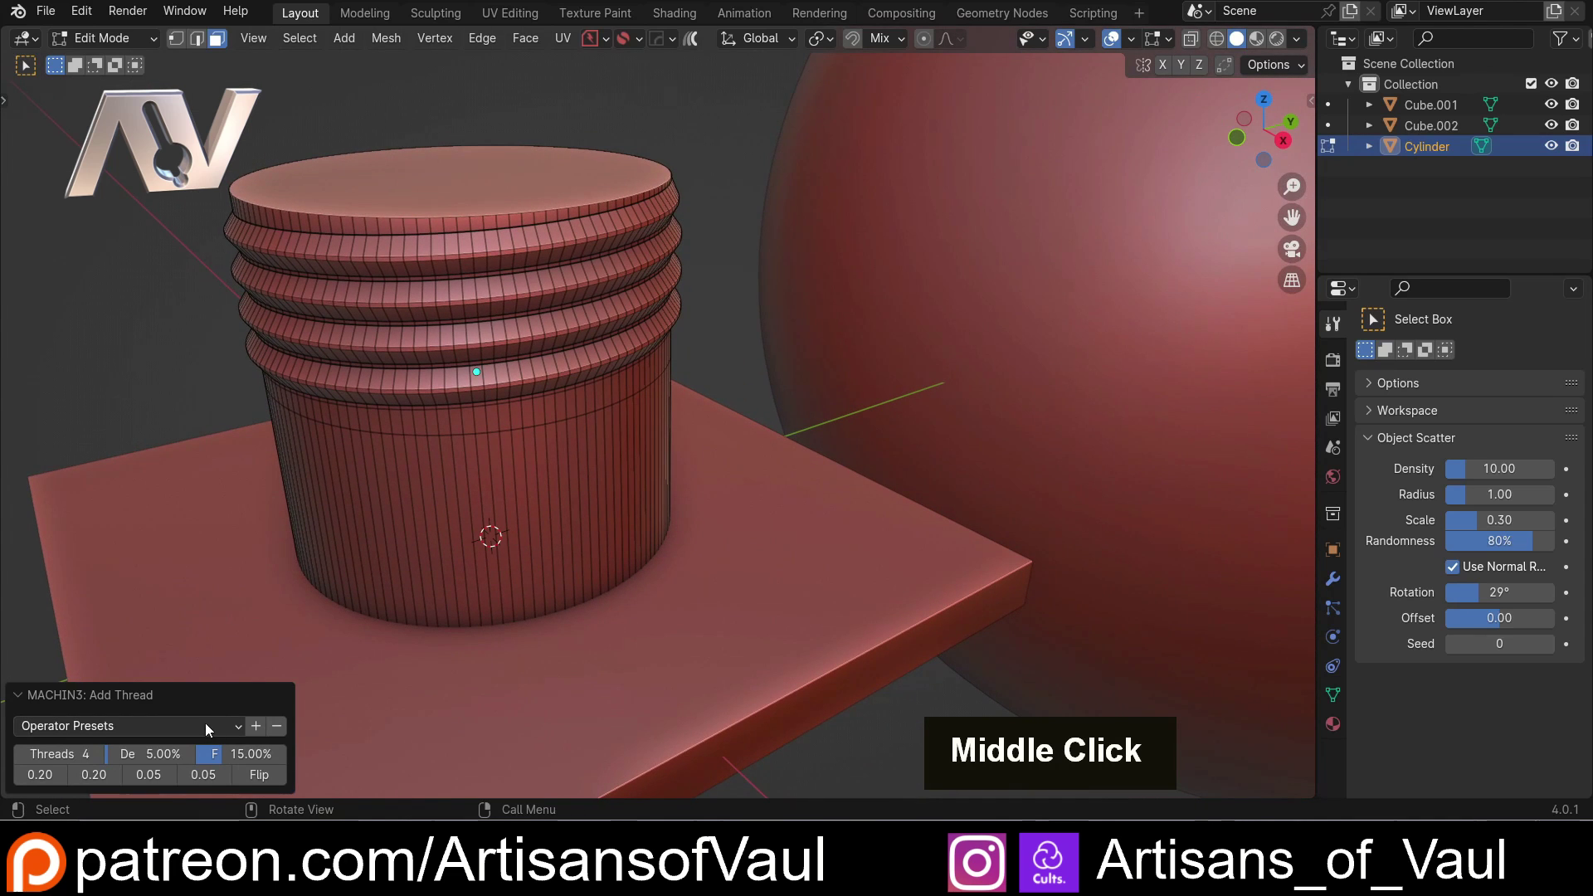
click(97, 757)
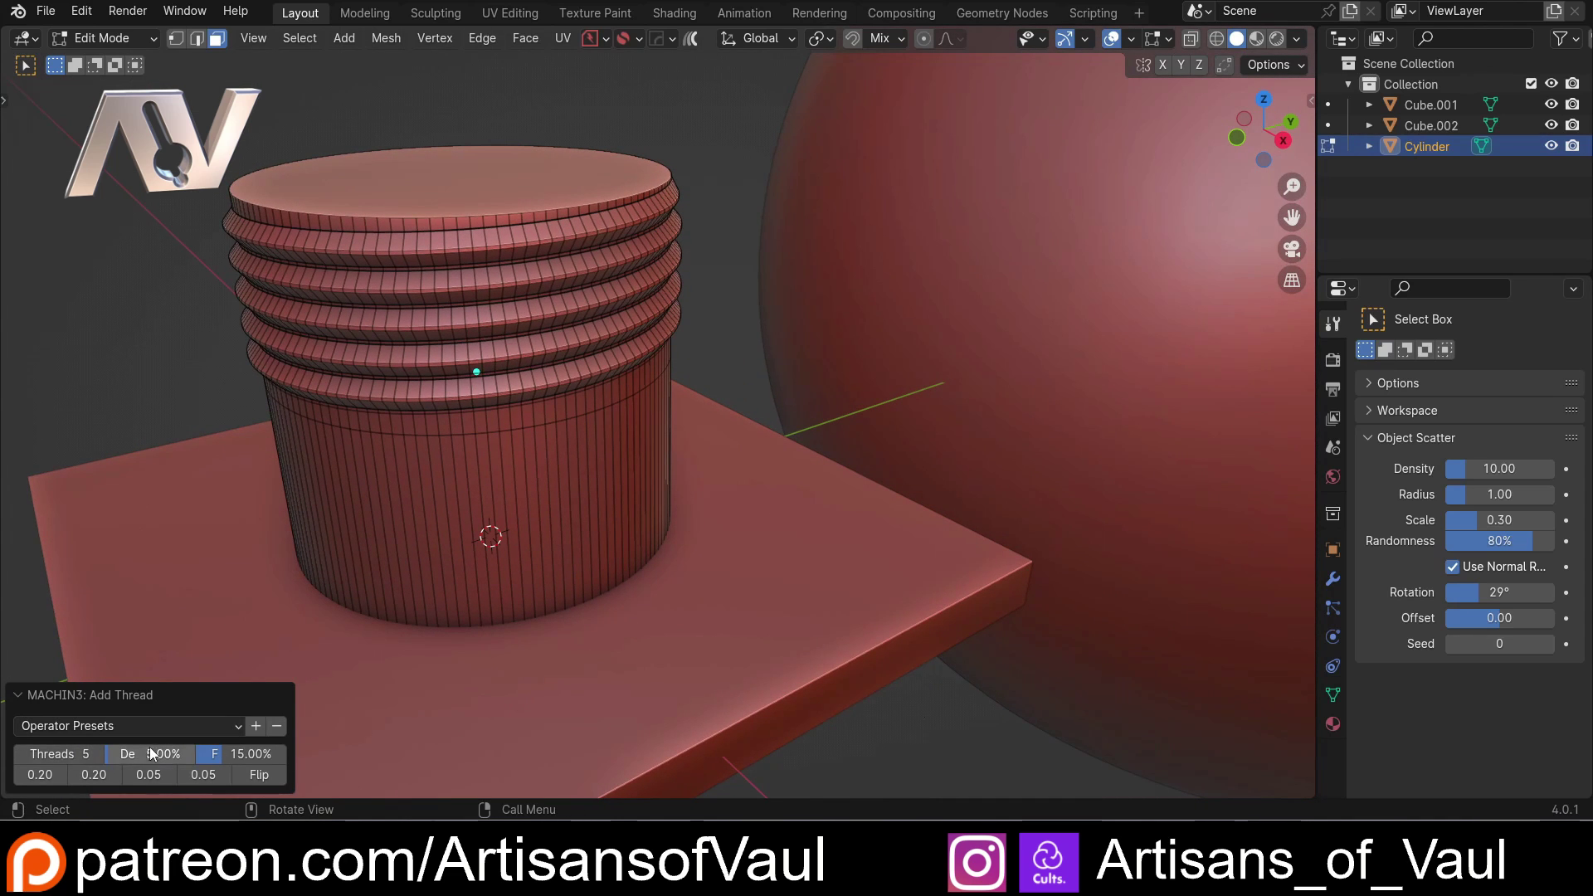
drag(149, 753, 166, 754)
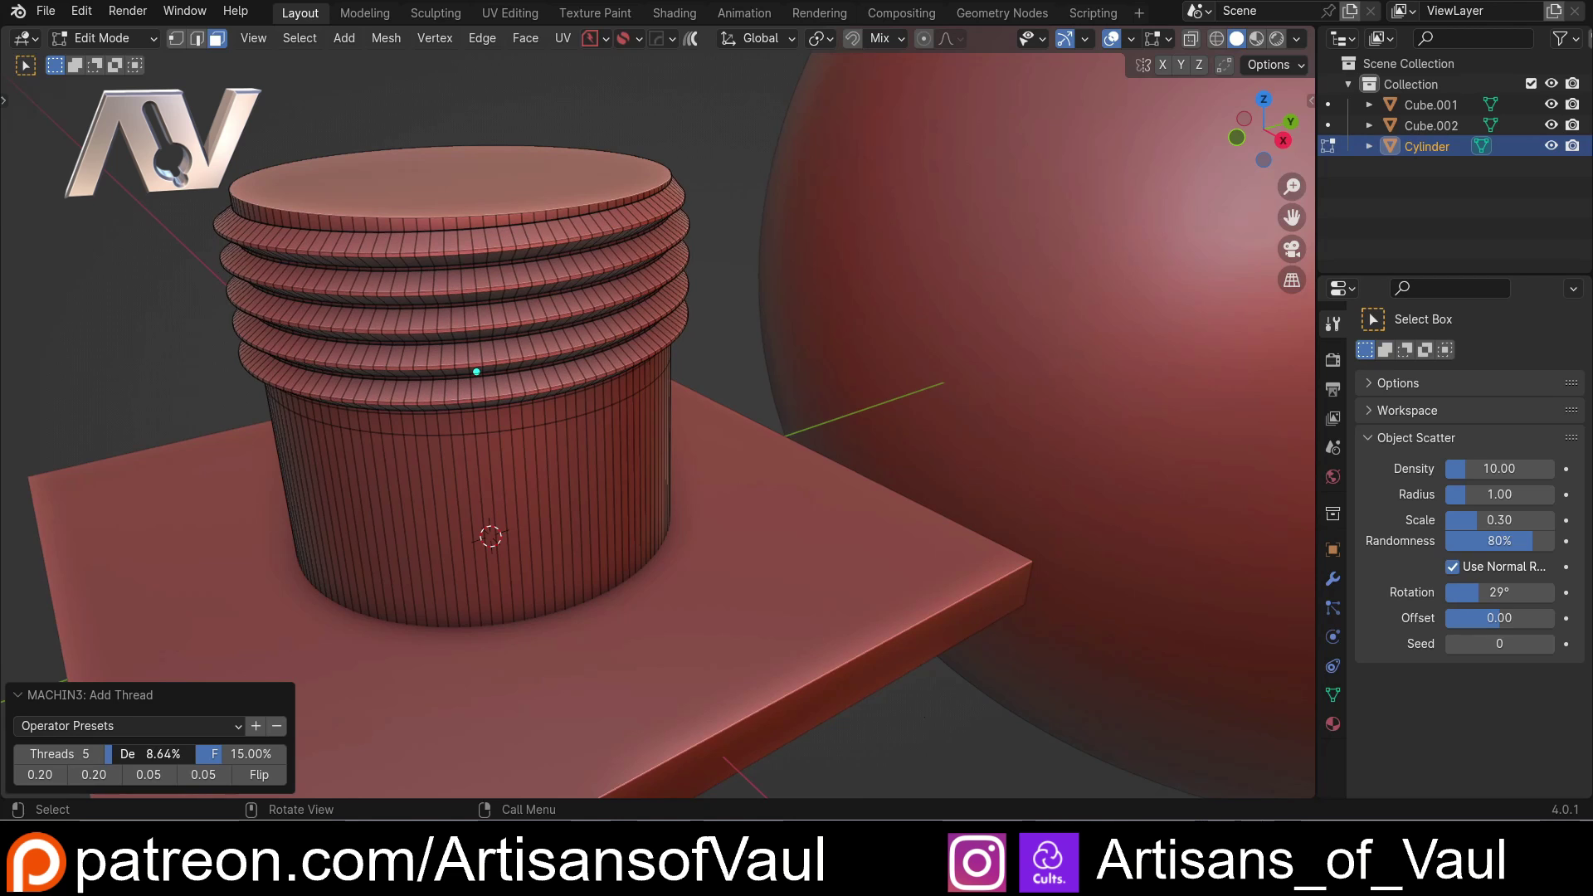
scroll(462, 473, down, 3)
shift+middle_drag(462, 472, 615, 562)
- Inset the cylinder's top face and extrude it down into a recess
key(Tab)
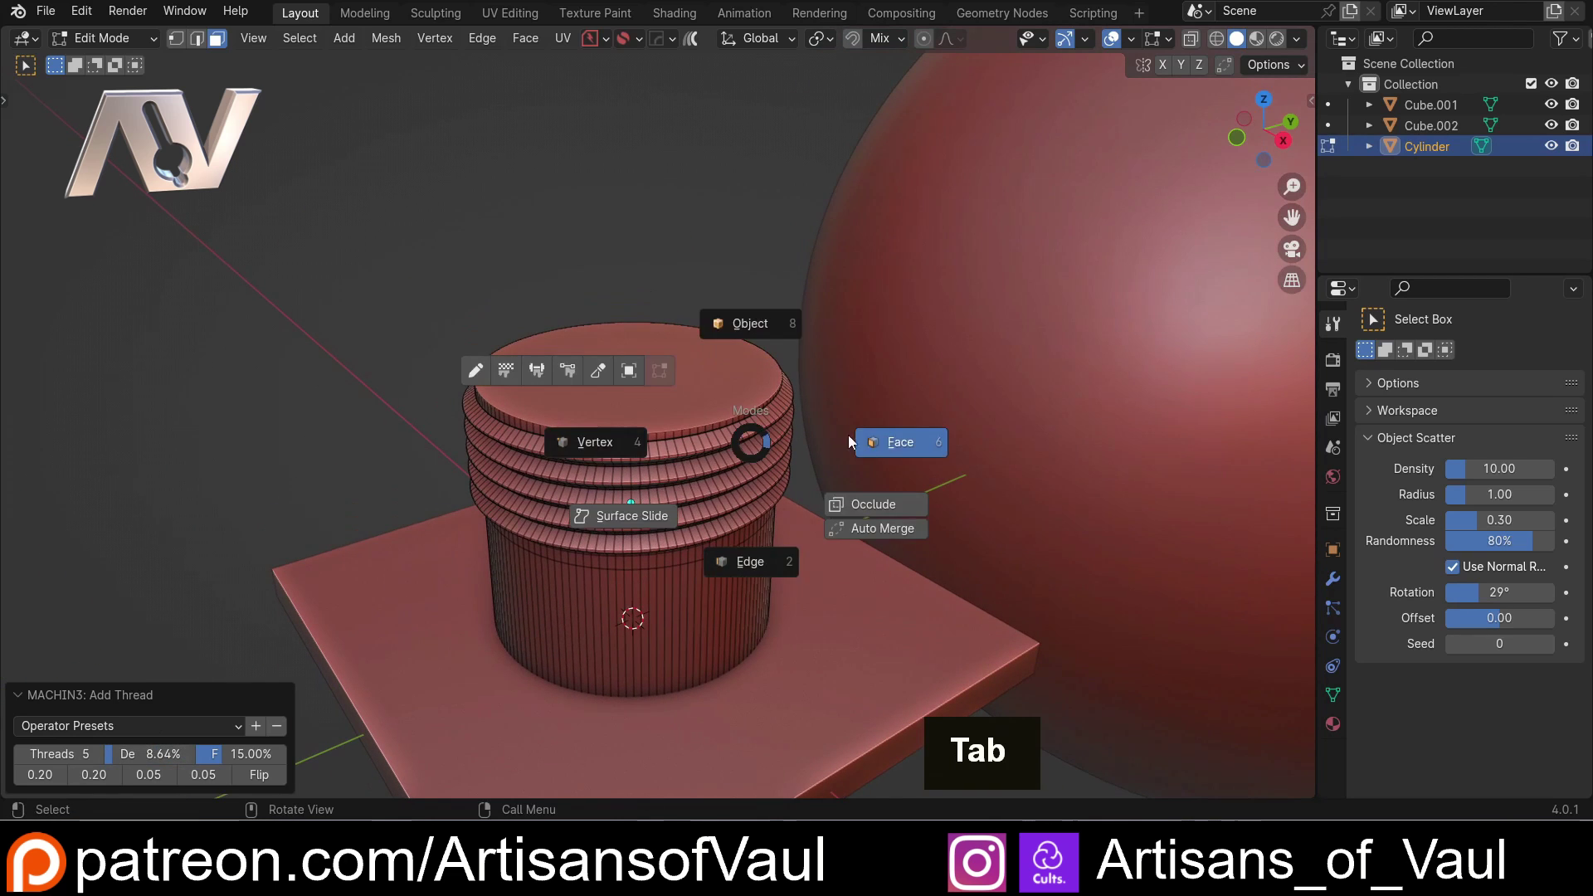
click(701, 375)
middle_drag(701, 375, 953, 380)
key(i)
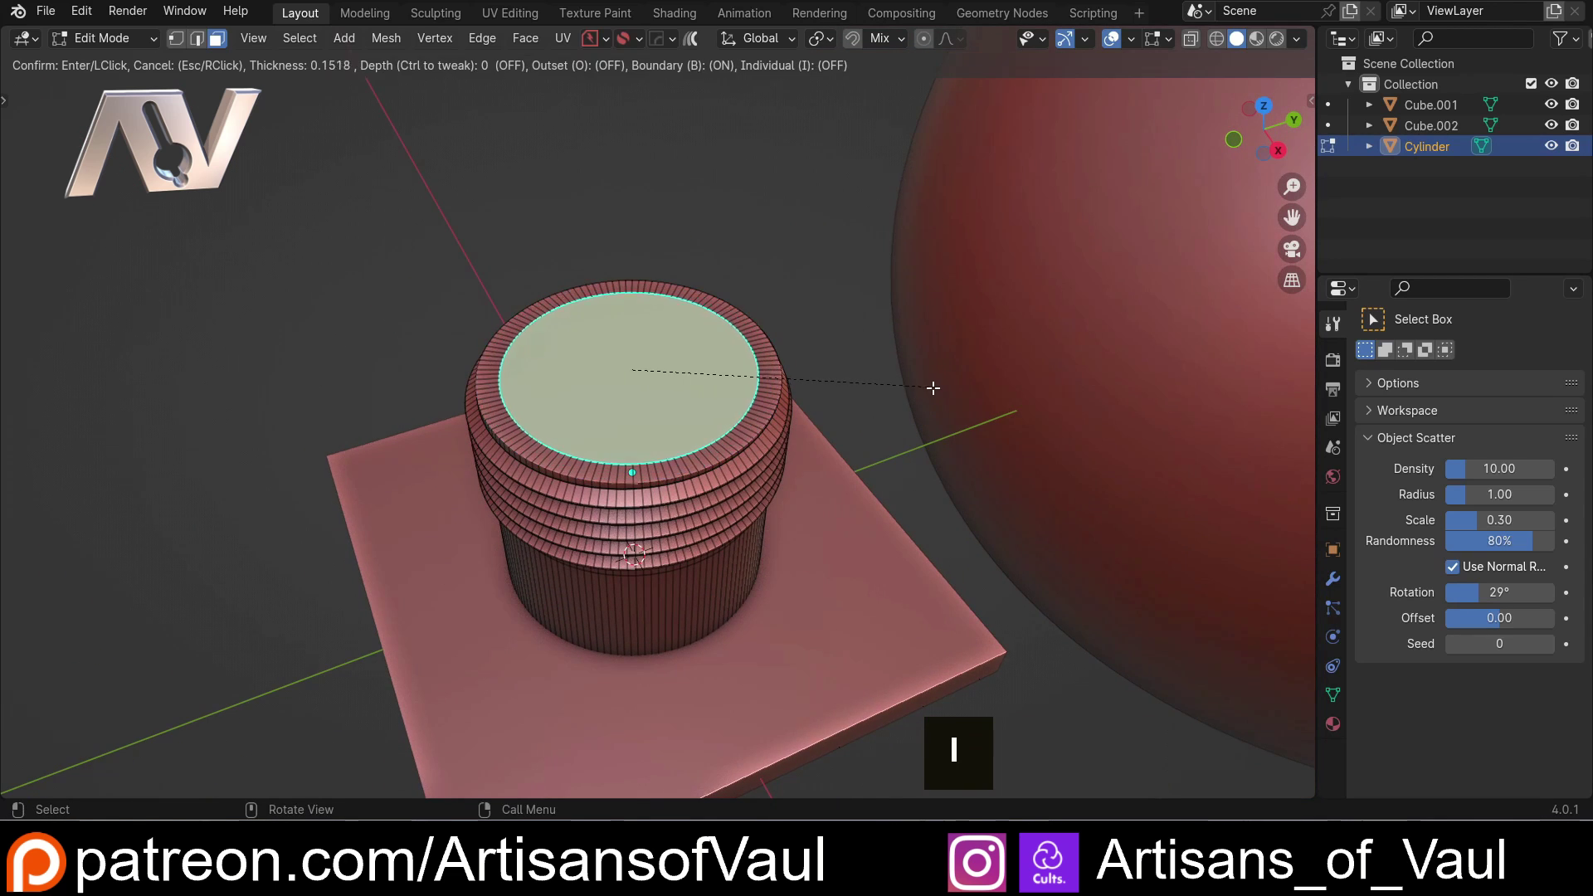
click(923, 383)
key(e)
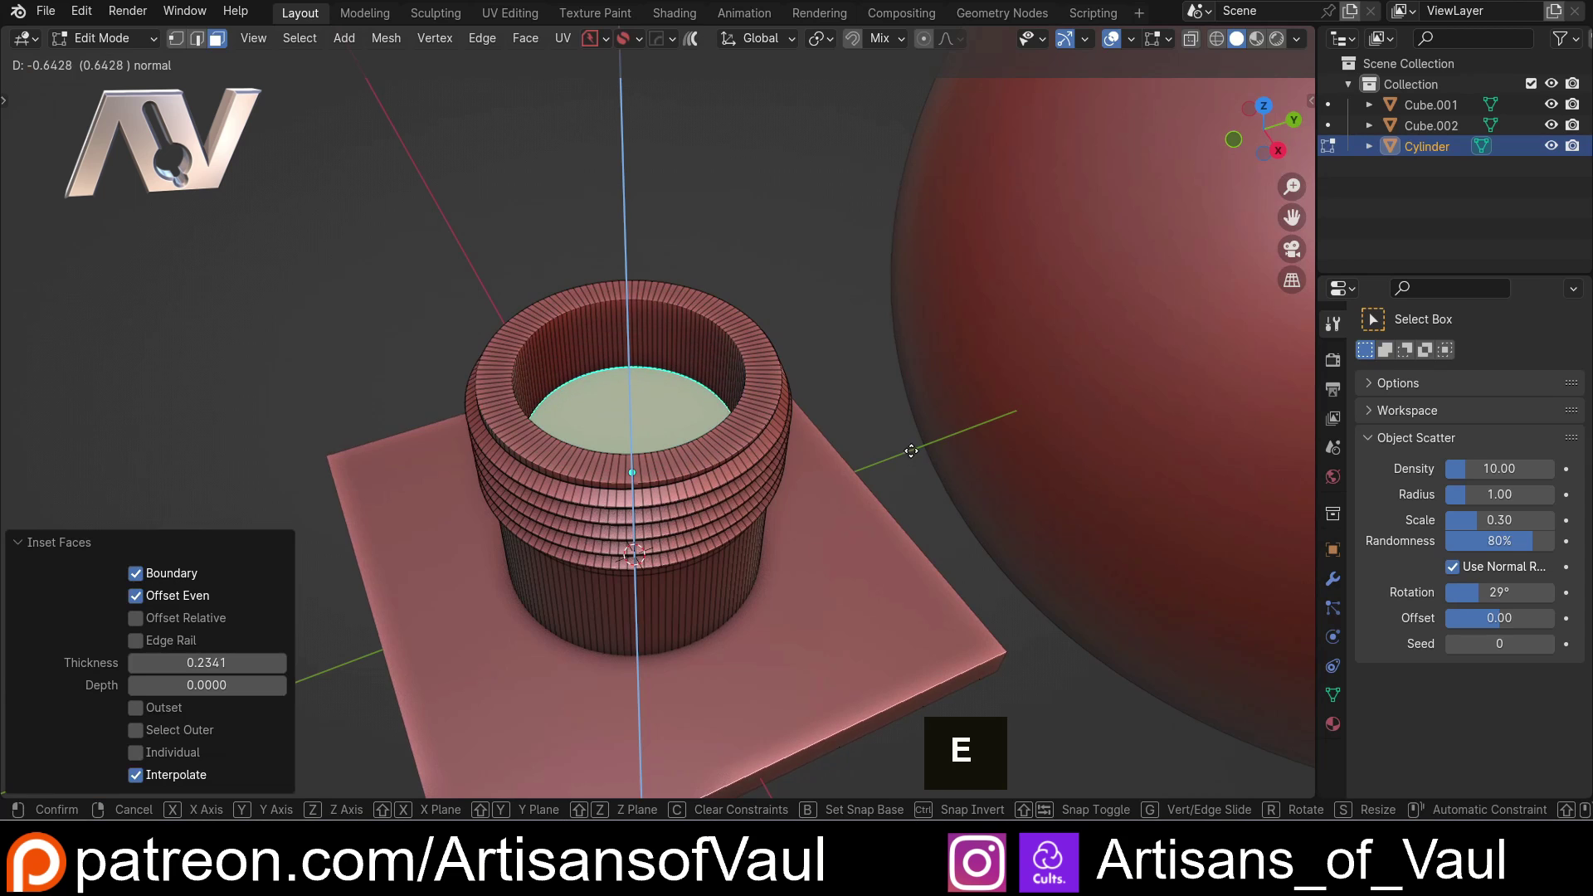
click(911, 449)
- Inset the recess floor and extrude a central pillar upward, back in Object Mode
key(i)
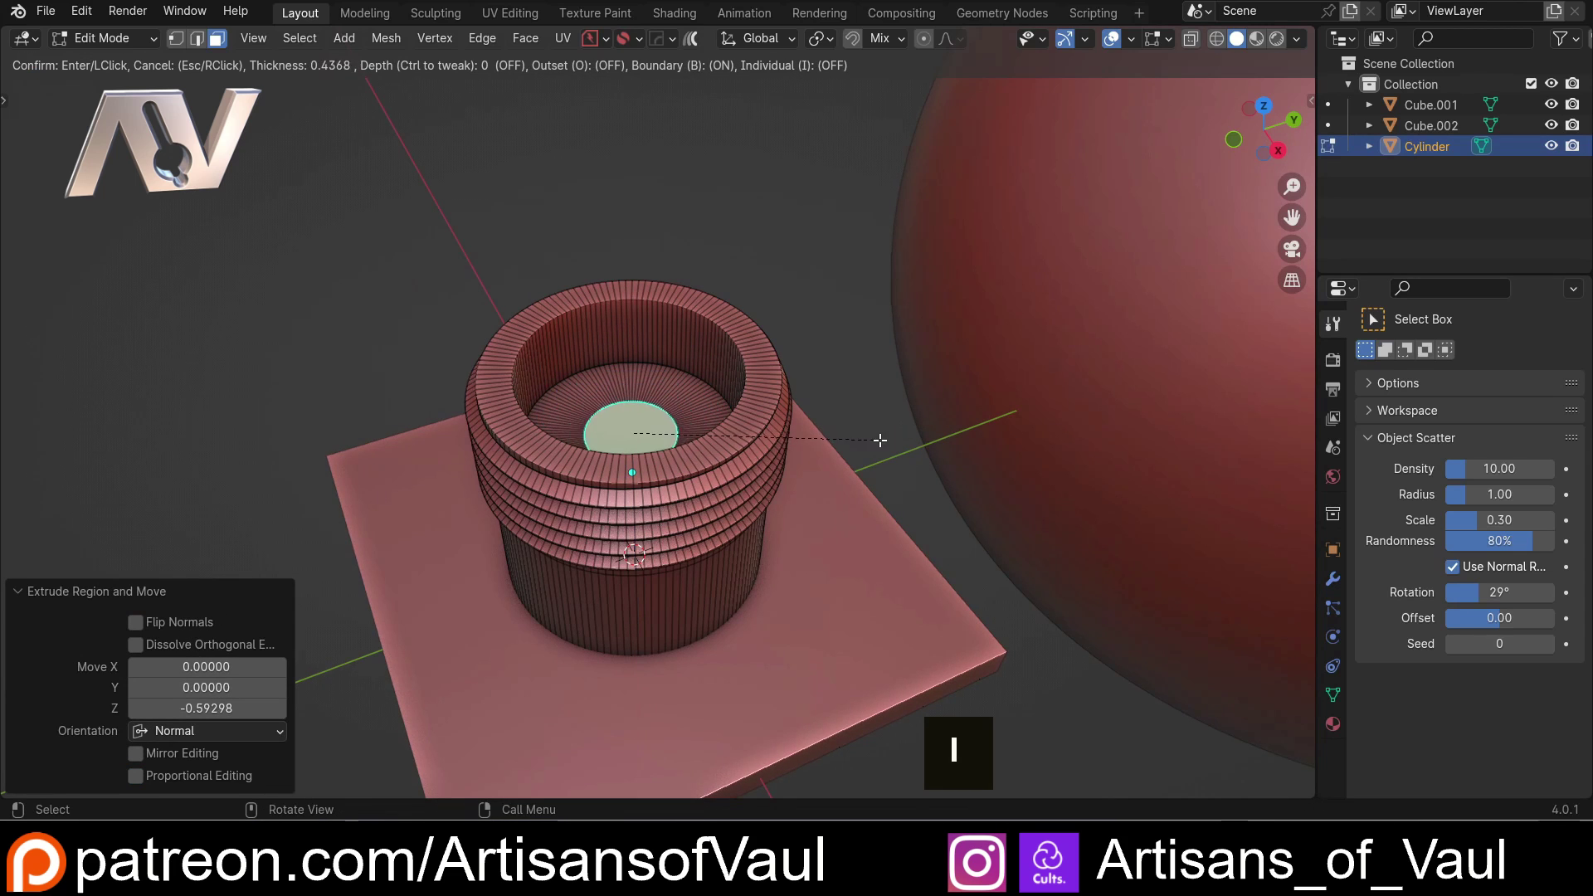
click(862, 448)
key(e)
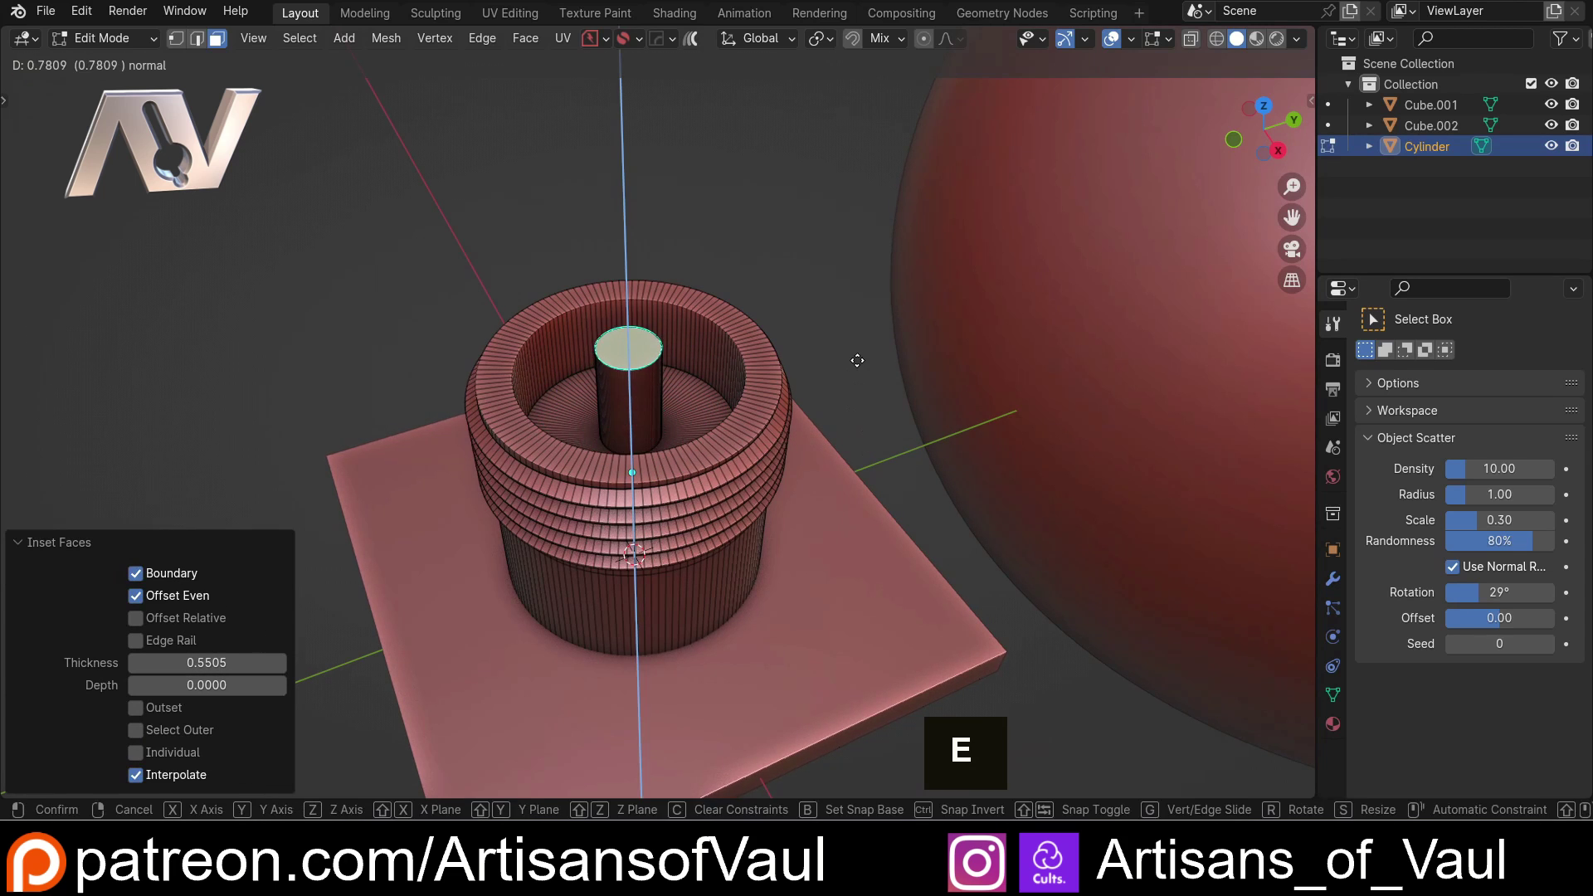
click(853, 388)
scroll(752, 413, up, 2)
scroll(753, 412, up, 2)
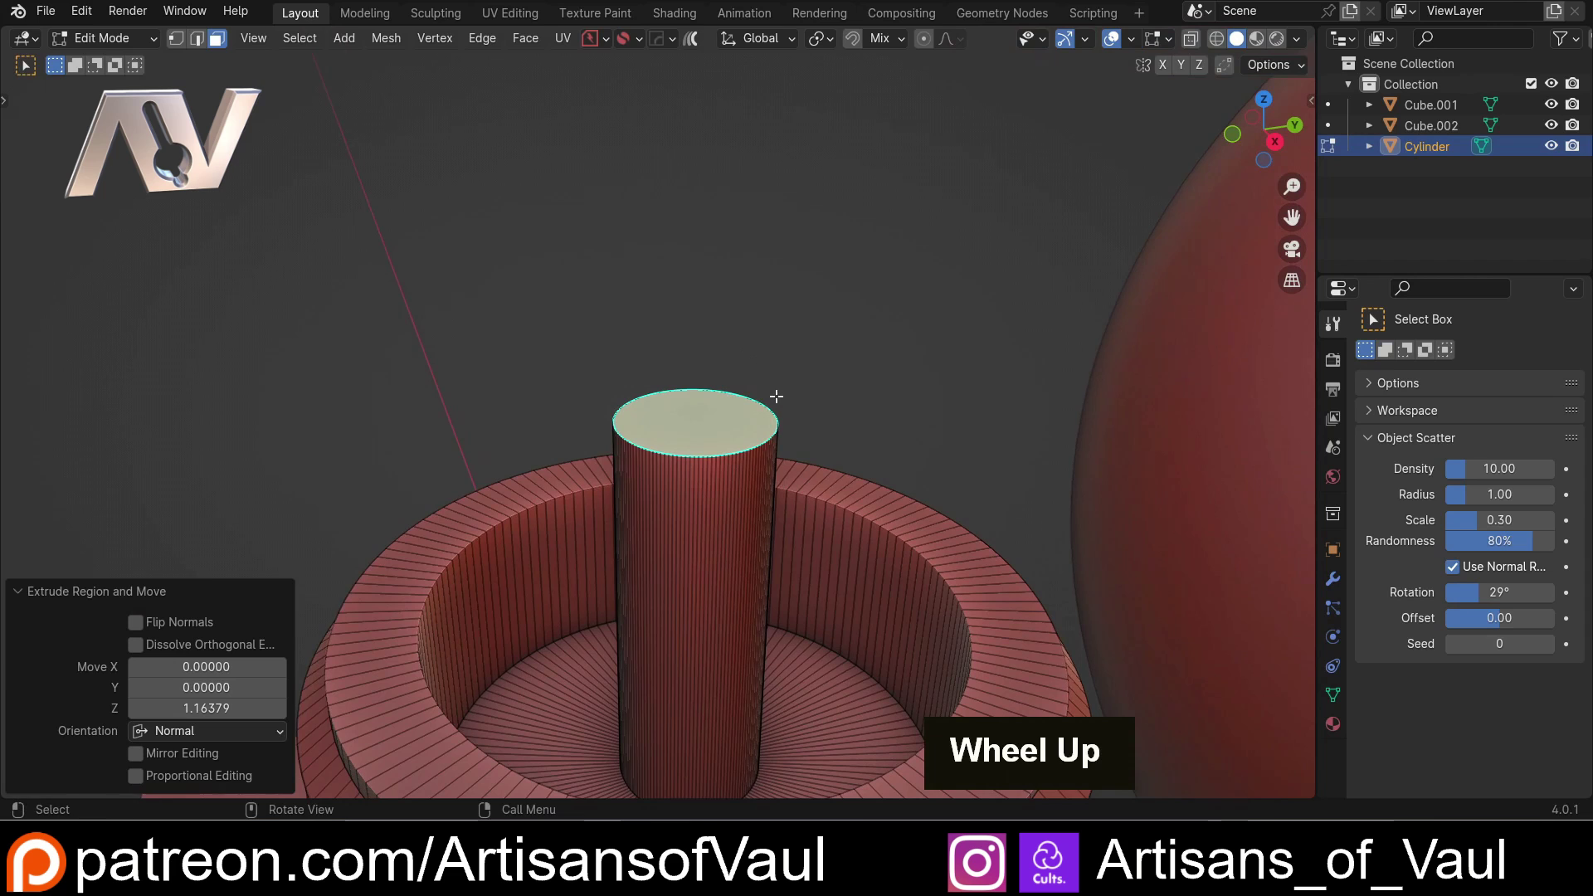
key(Tab)
key(ctrl+a)
- Apply the cylinder's scale and bevel the pillar top at 0.187 width with 8 segments
click(683, 427)
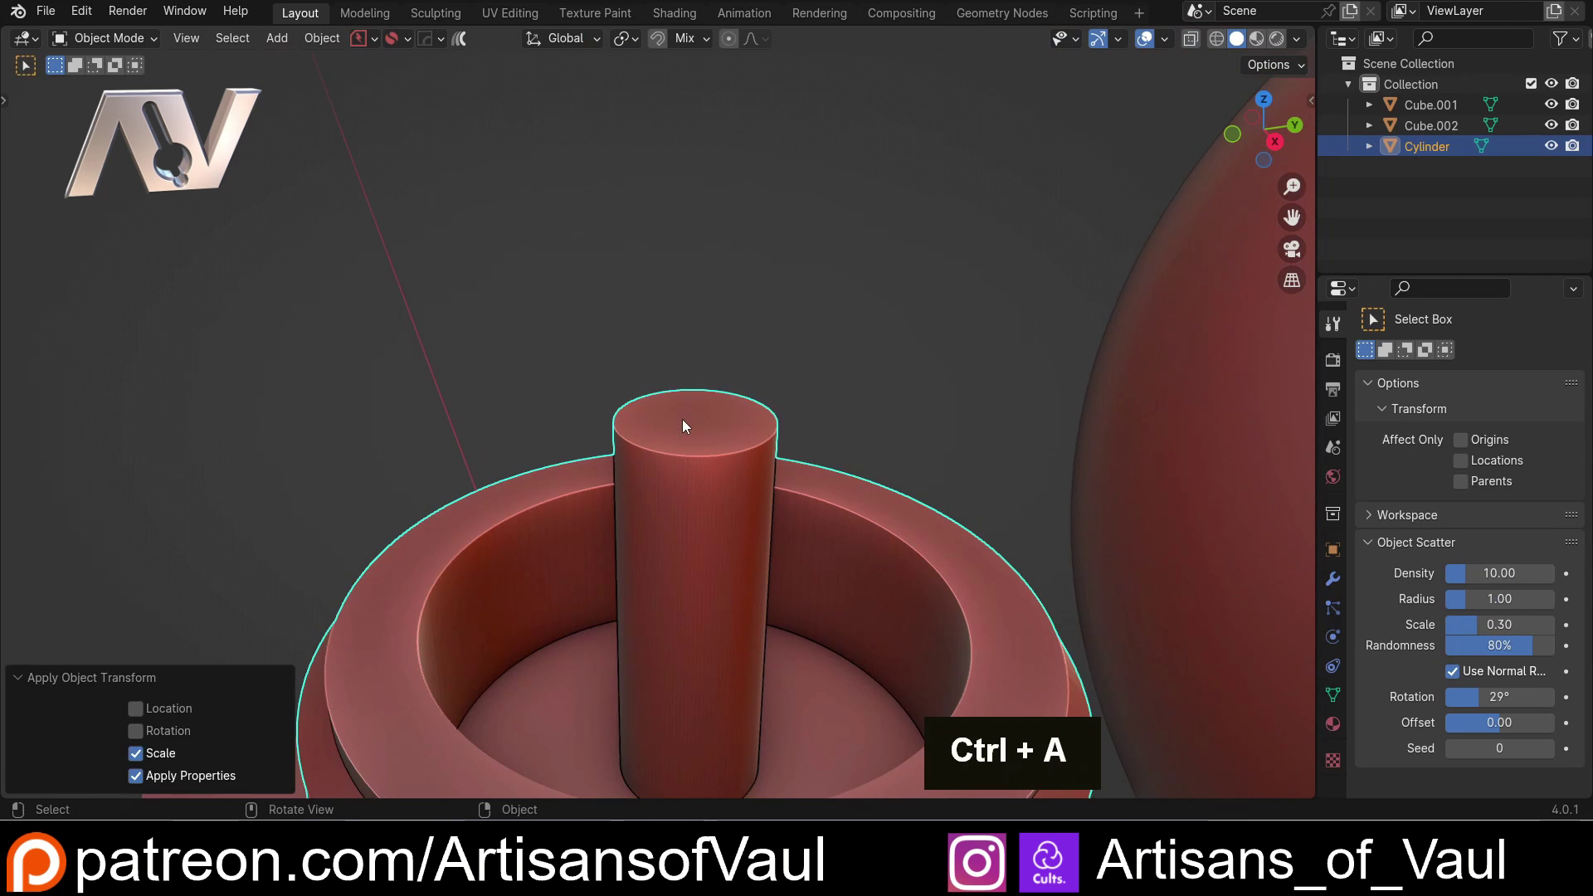
key(Tab)
click(815, 420)
key(ctrl+b)
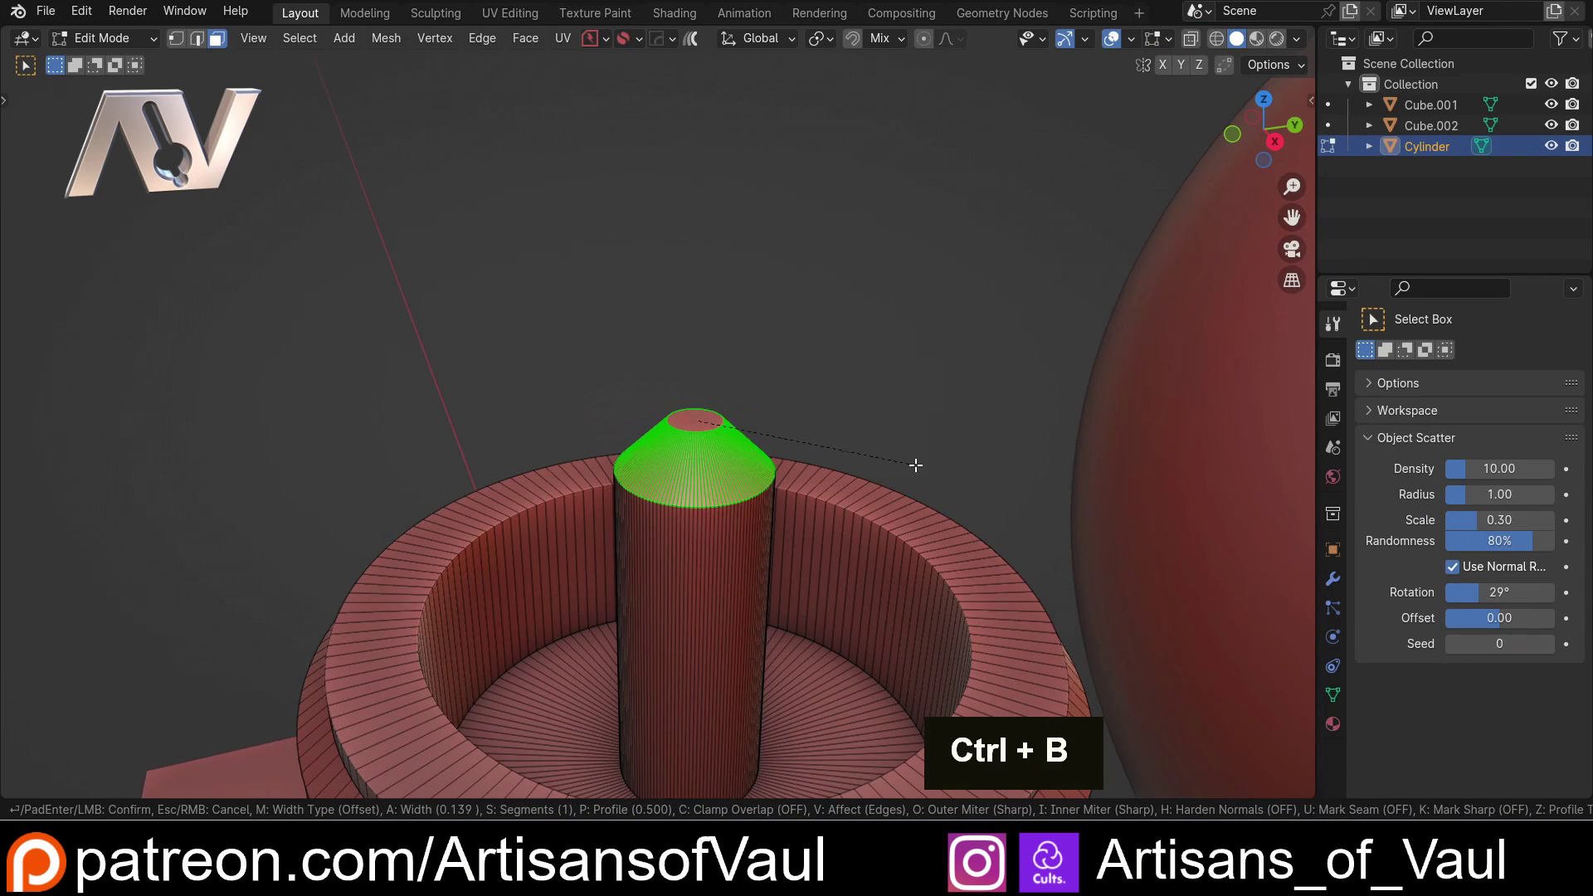
scroll(927, 474, up, 4)
click(931, 479)
- Return to Object Mode and orbit around the finished threaded part
key(Tab)
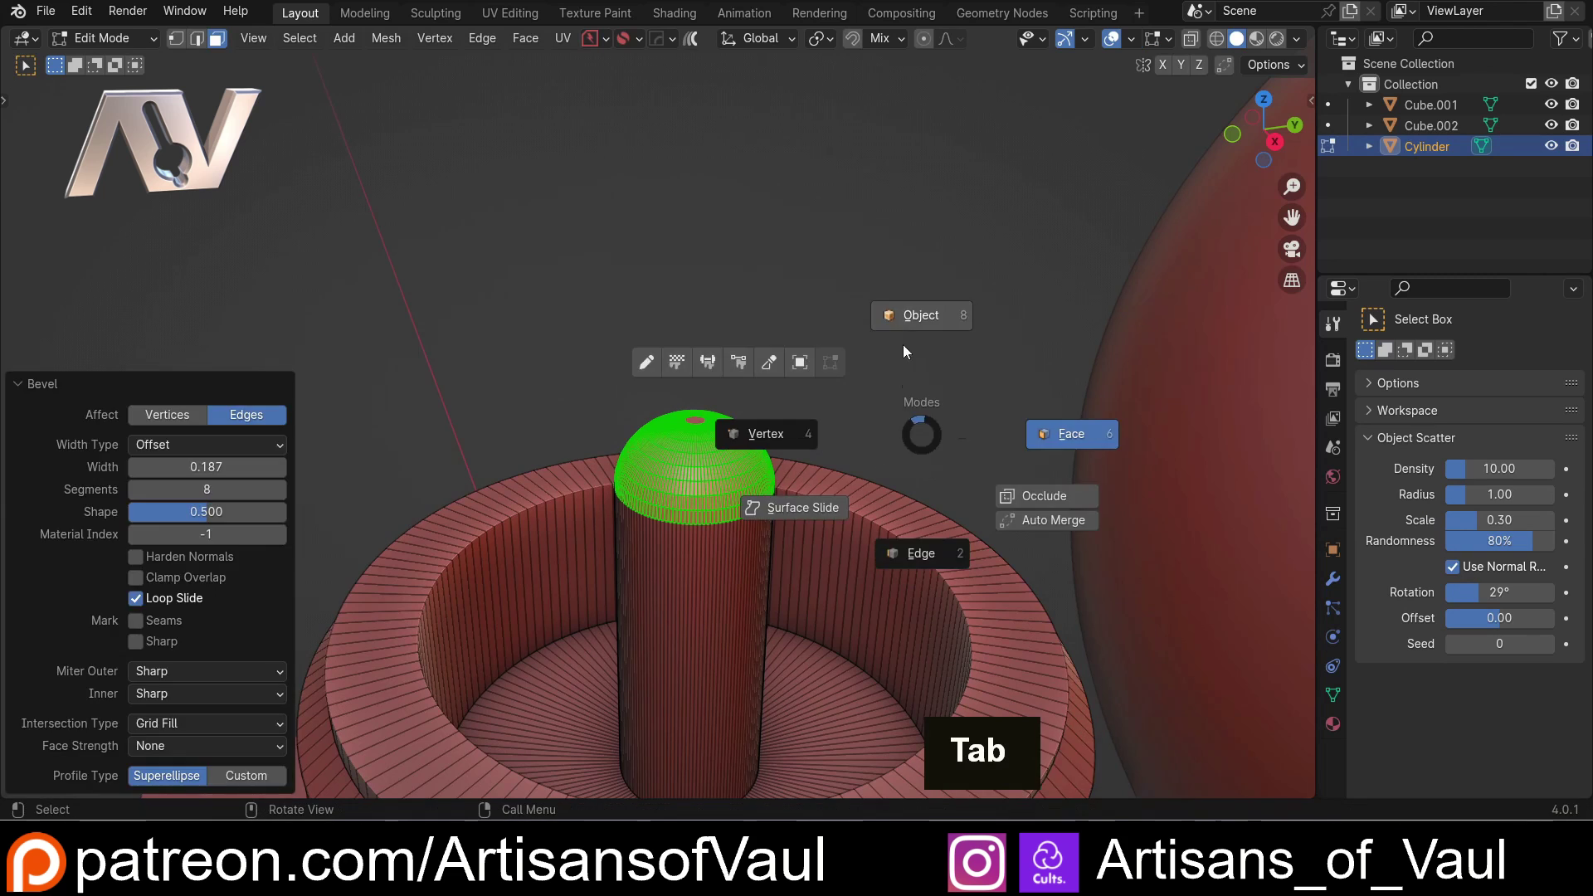
click(917, 313)
scroll(843, 454, down, 3)
middle_drag(843, 455, 745, 421)
scroll(753, 362, up, 2)
middle_drag(753, 362, 690, 337)
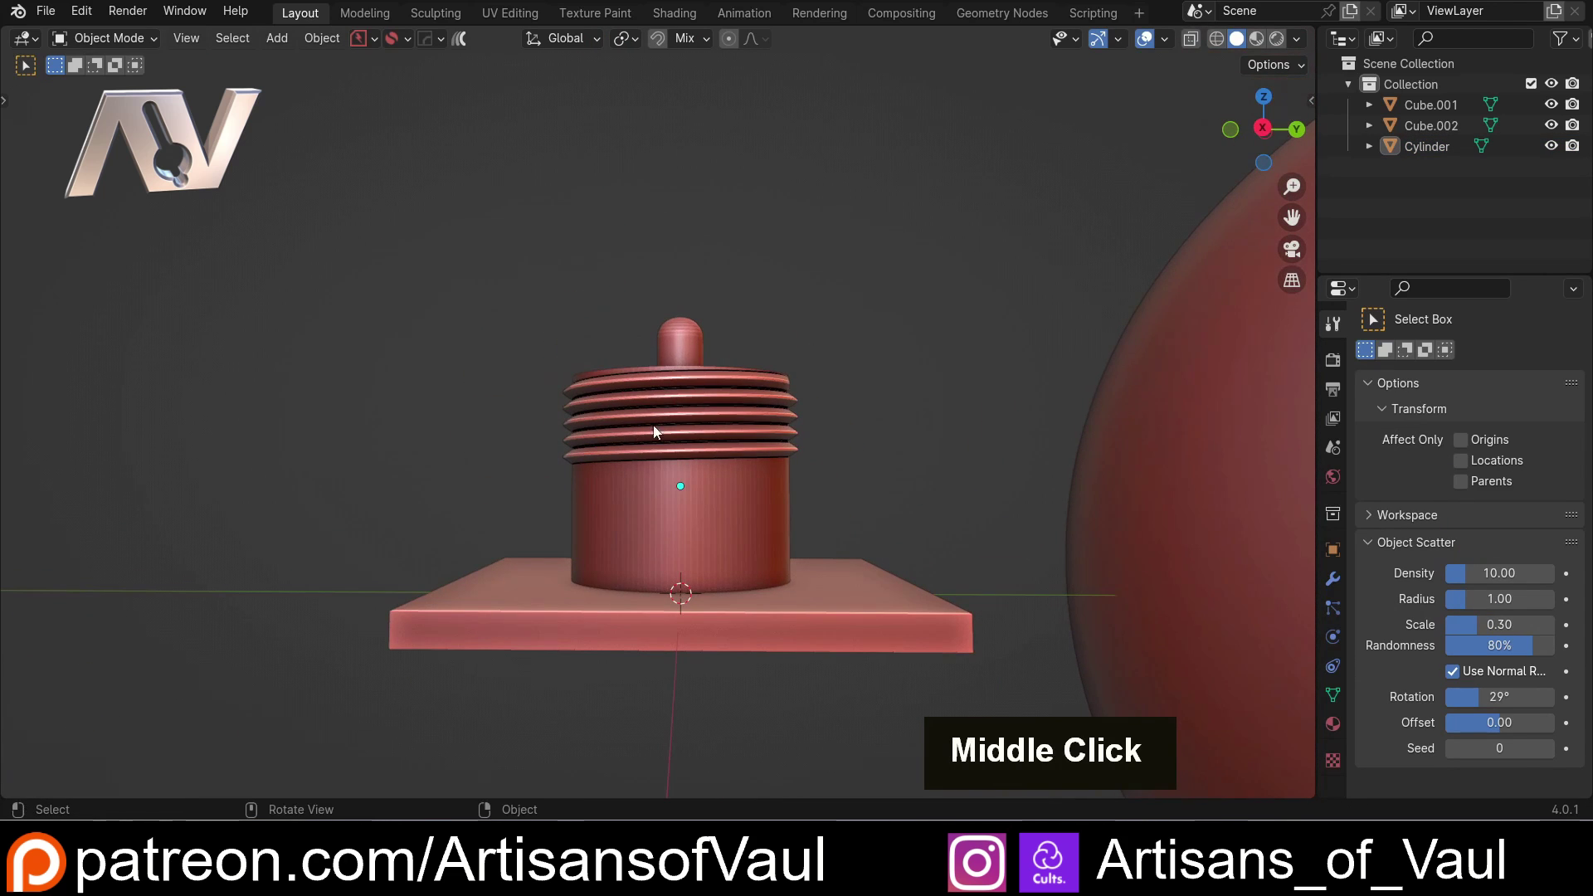
middle_drag(725, 443, 728, 513)
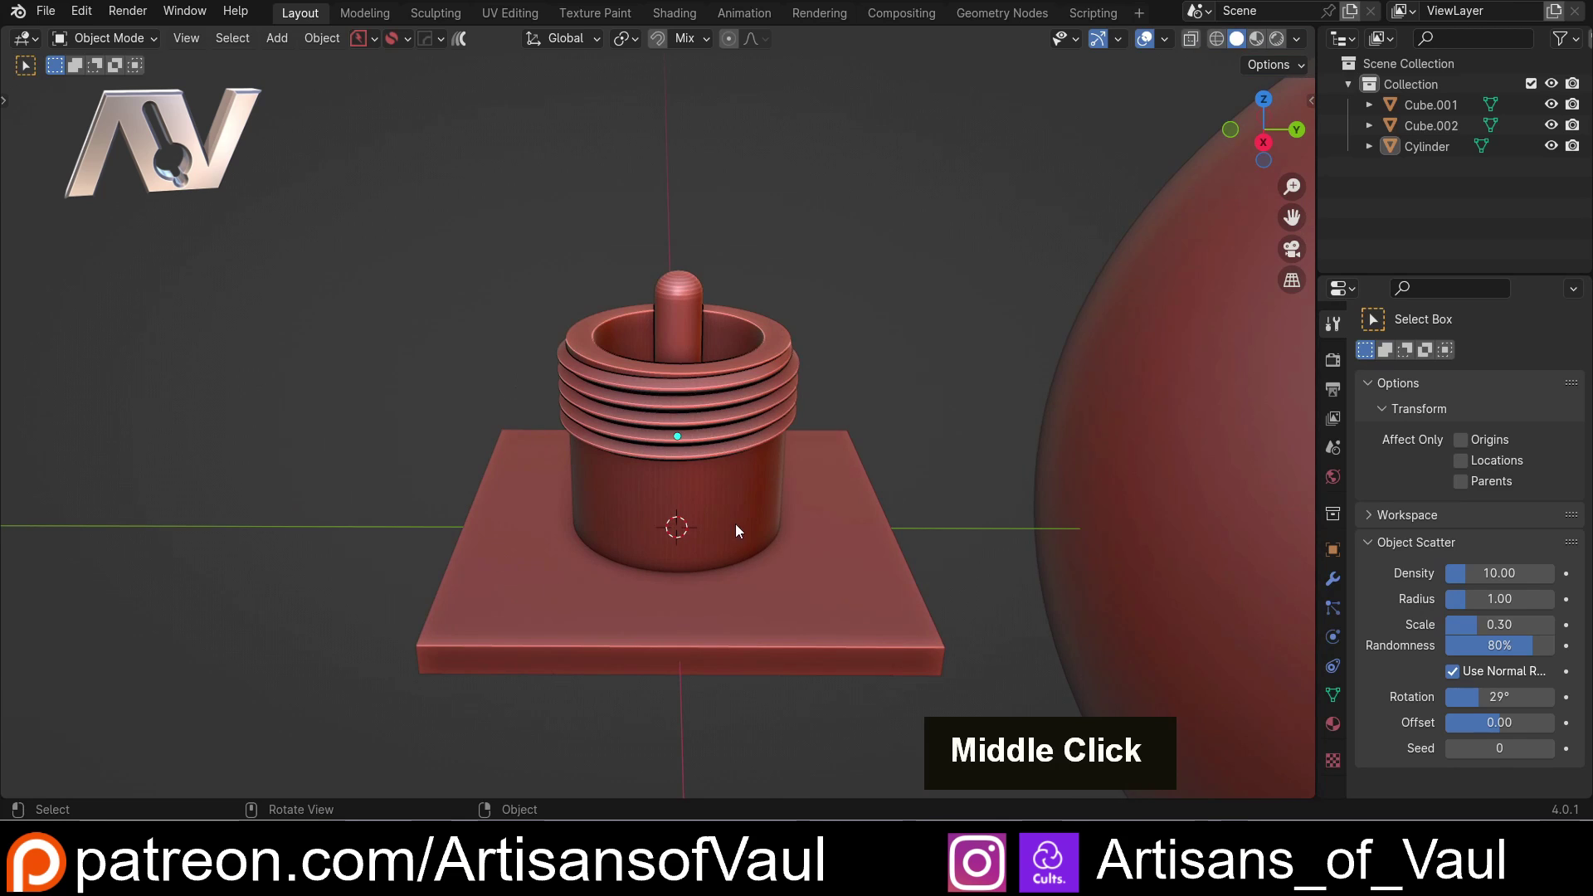
key(shift+a)
- Add a quad sphere with 4 subdivisions
mouse_move(705, 398)
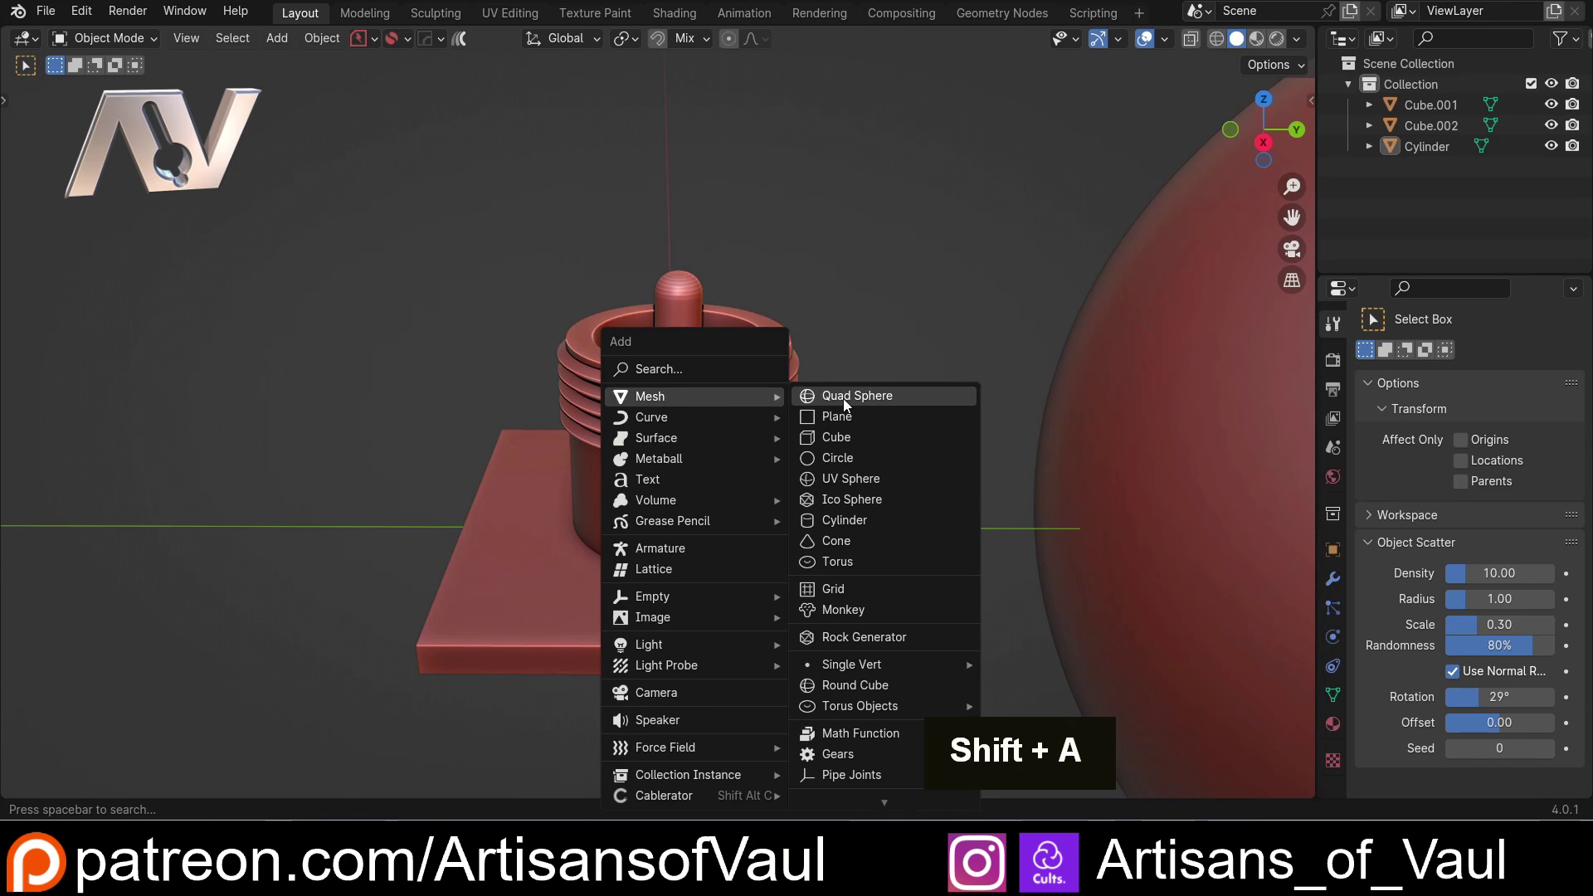
click(845, 398)
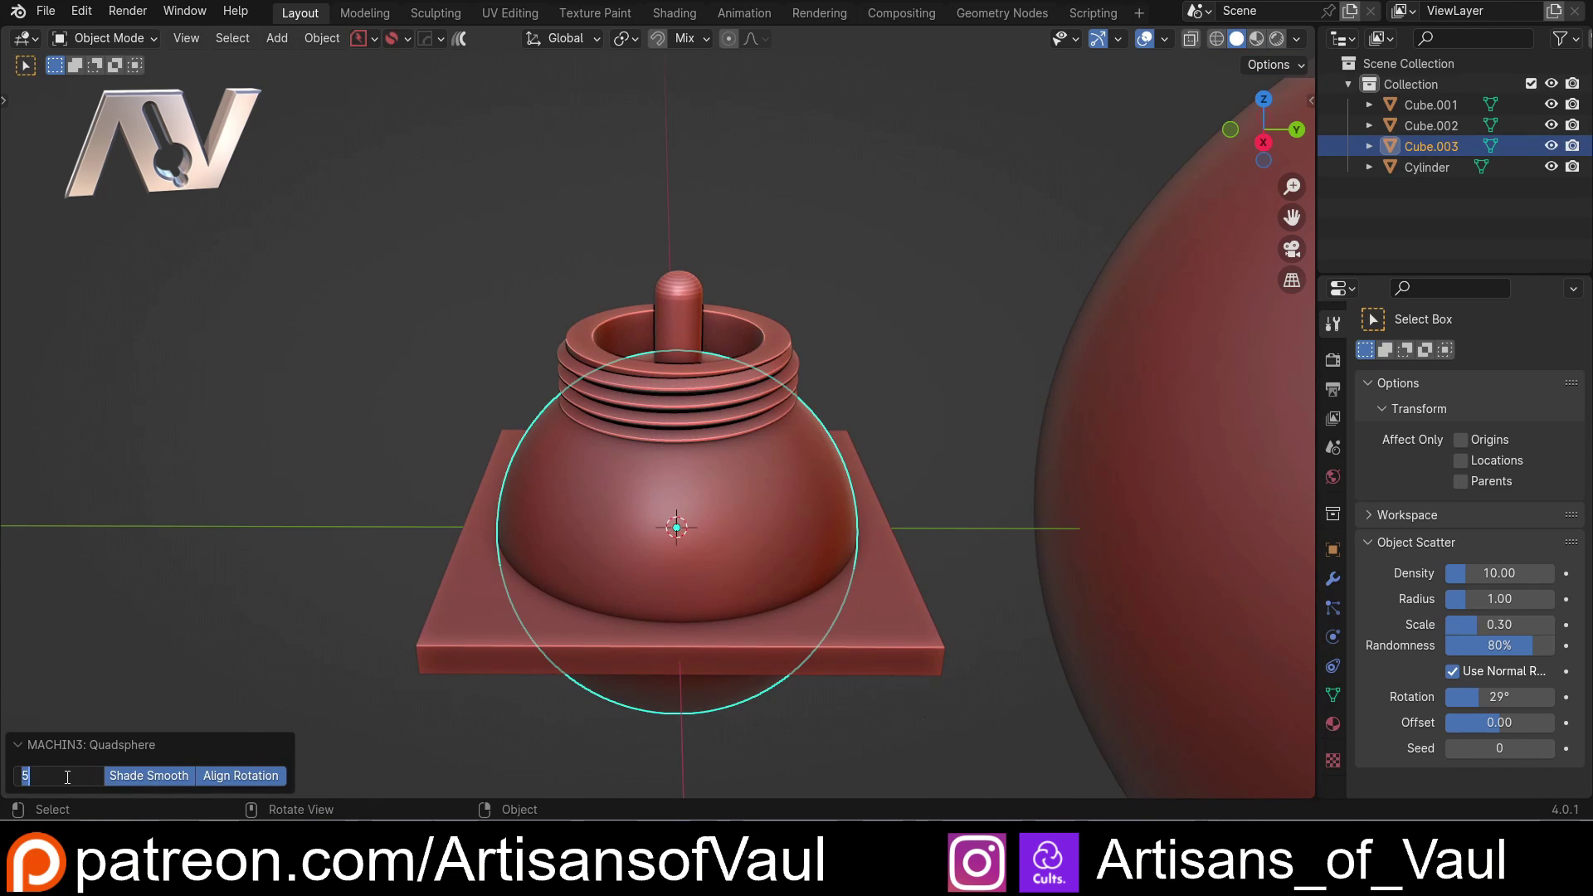
text(4)
key(Return)
- Shrink the sphere and position it at the plate's right edge in side view
click(1262, 142)
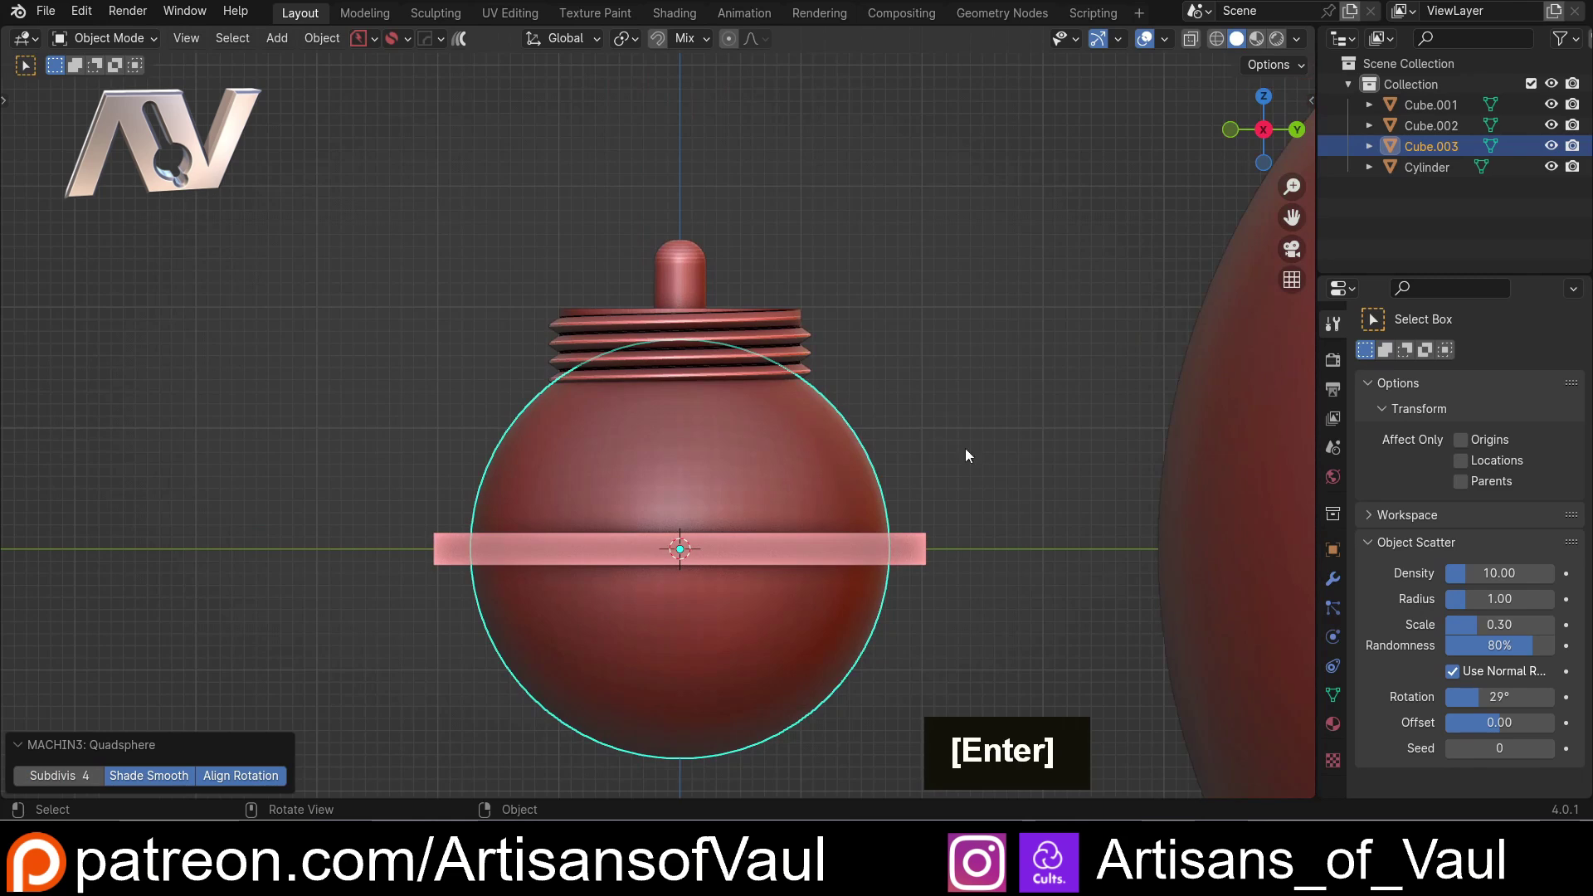
key(s)
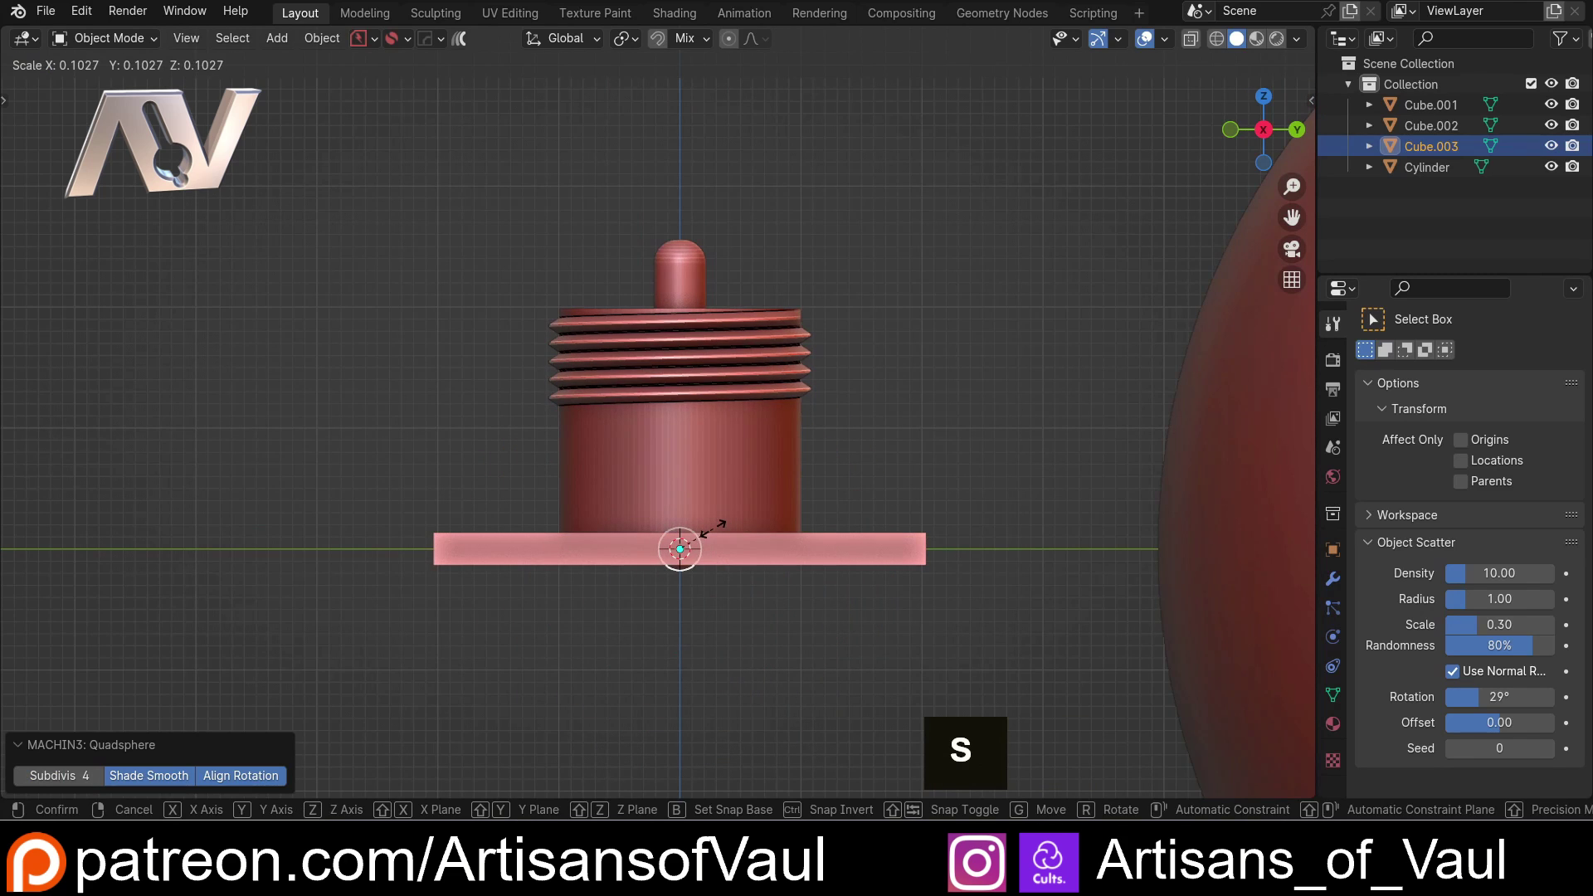
click(712, 529)
key(g)
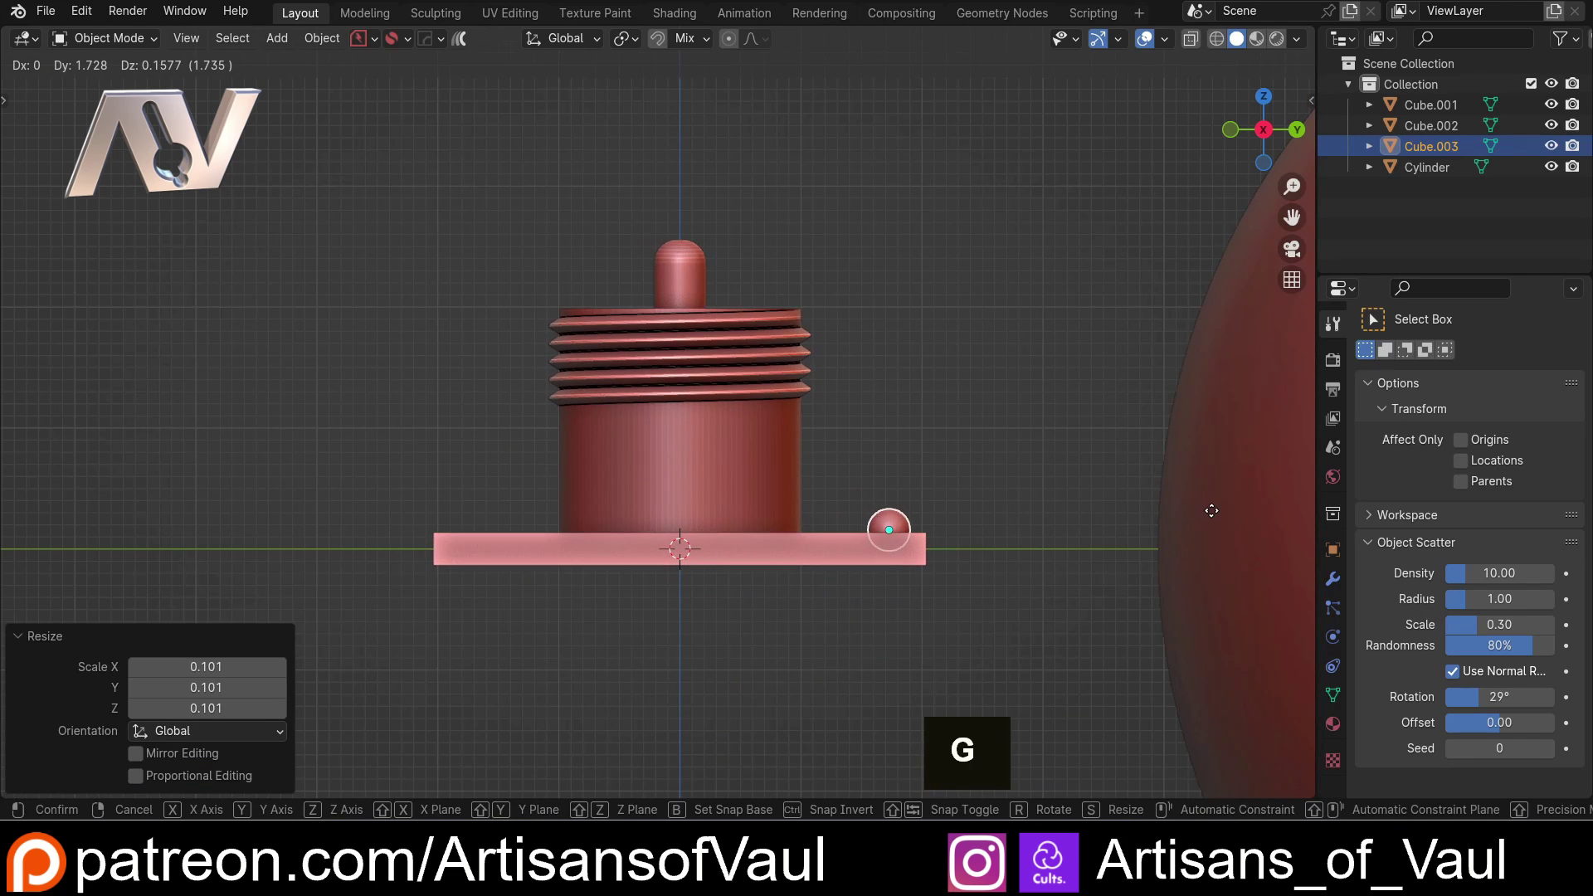
click(1208, 520)
key(s)
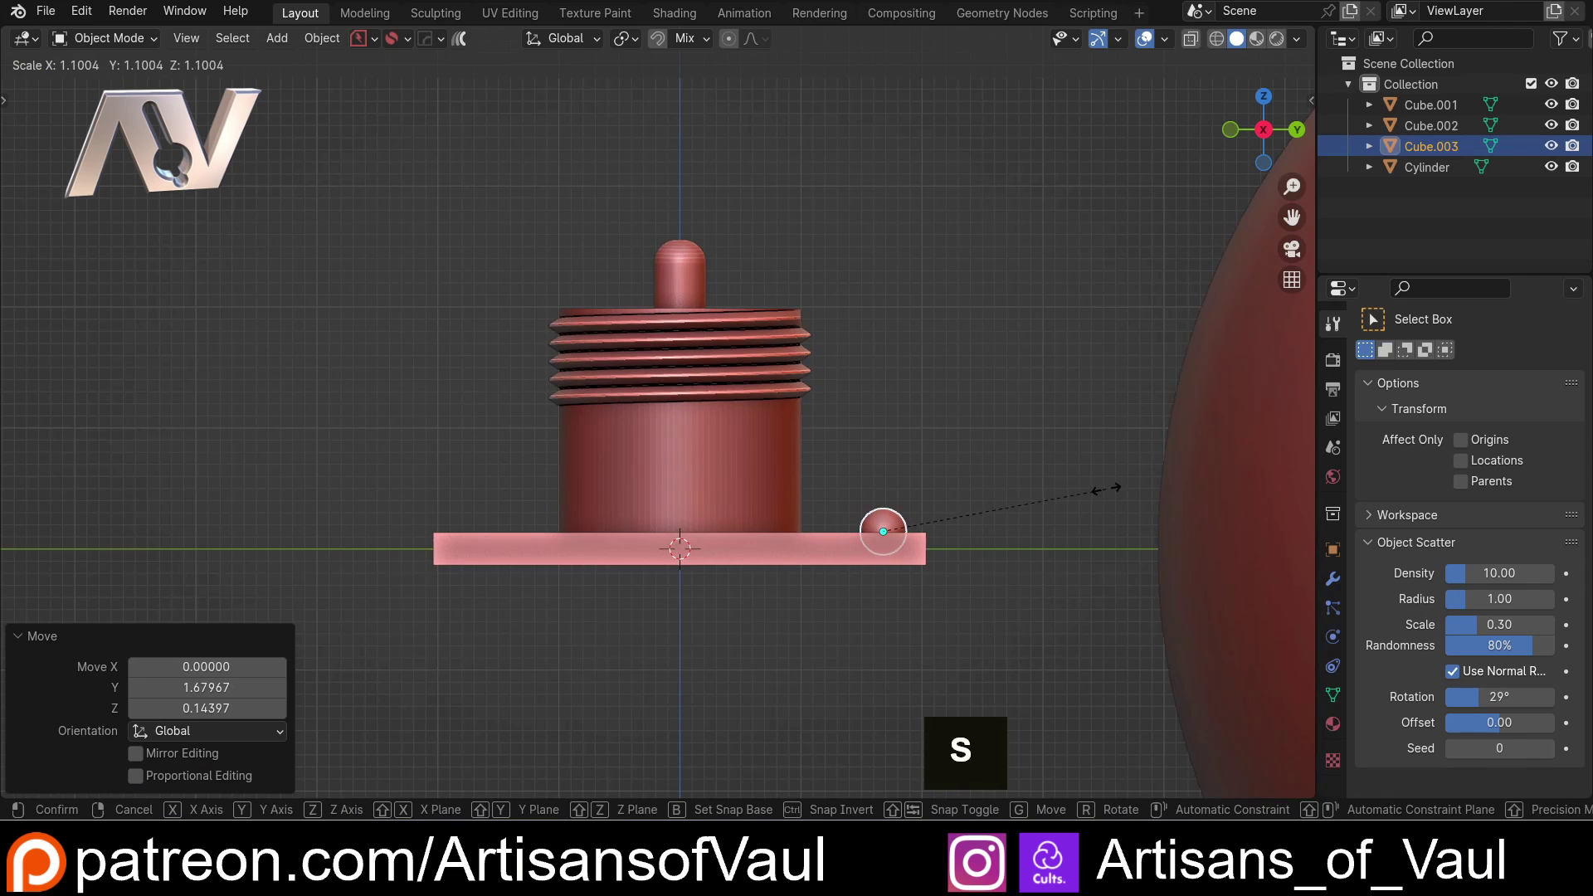
click(1143, 506)
key(g)
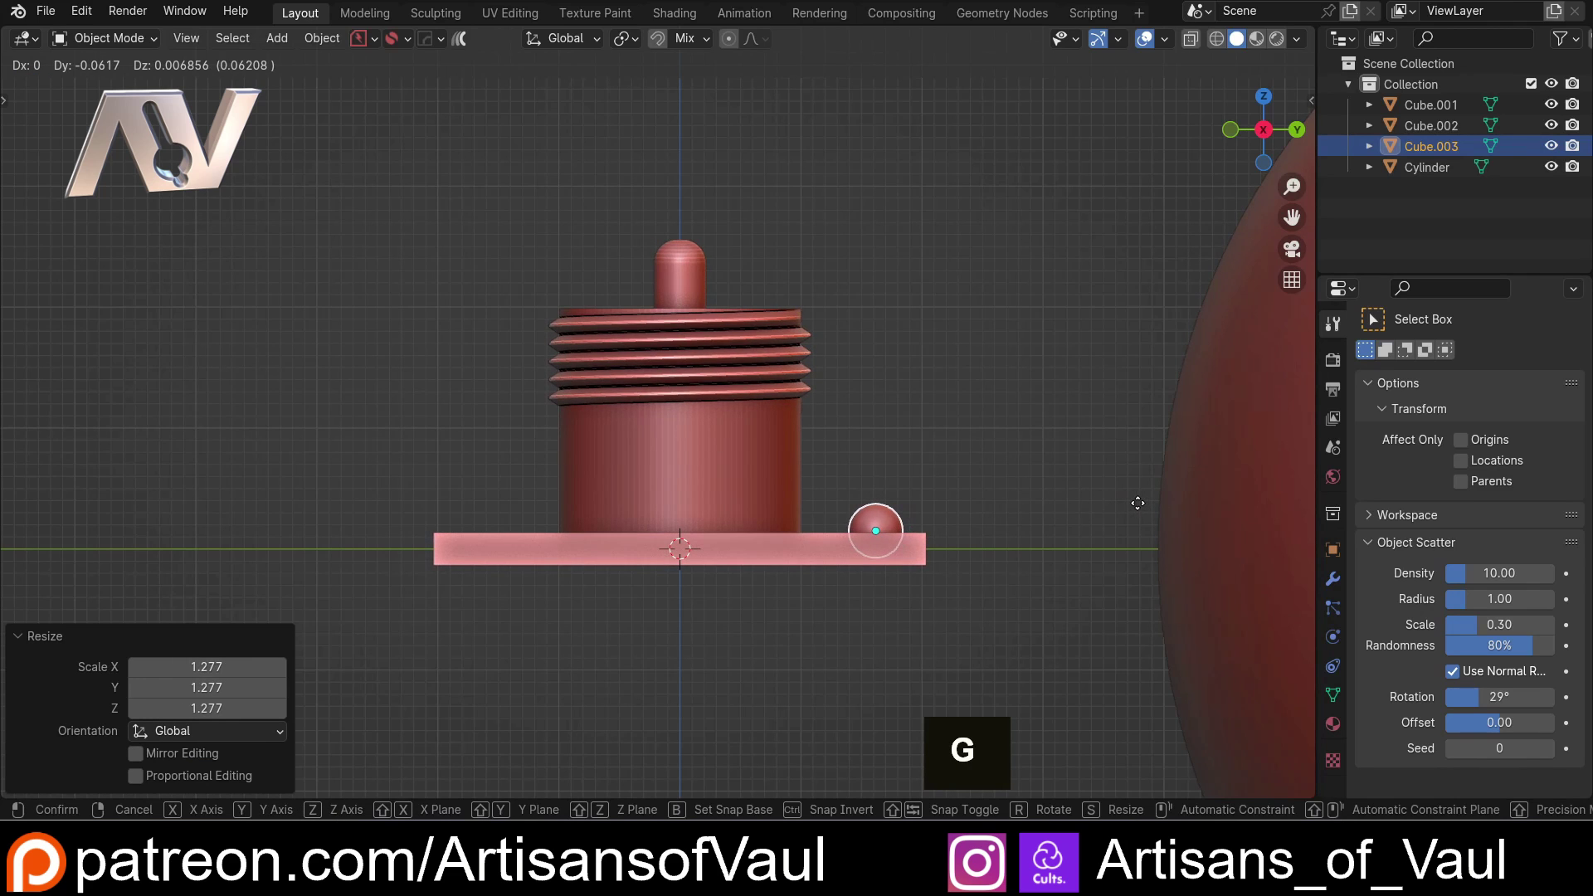
click(1135, 505)
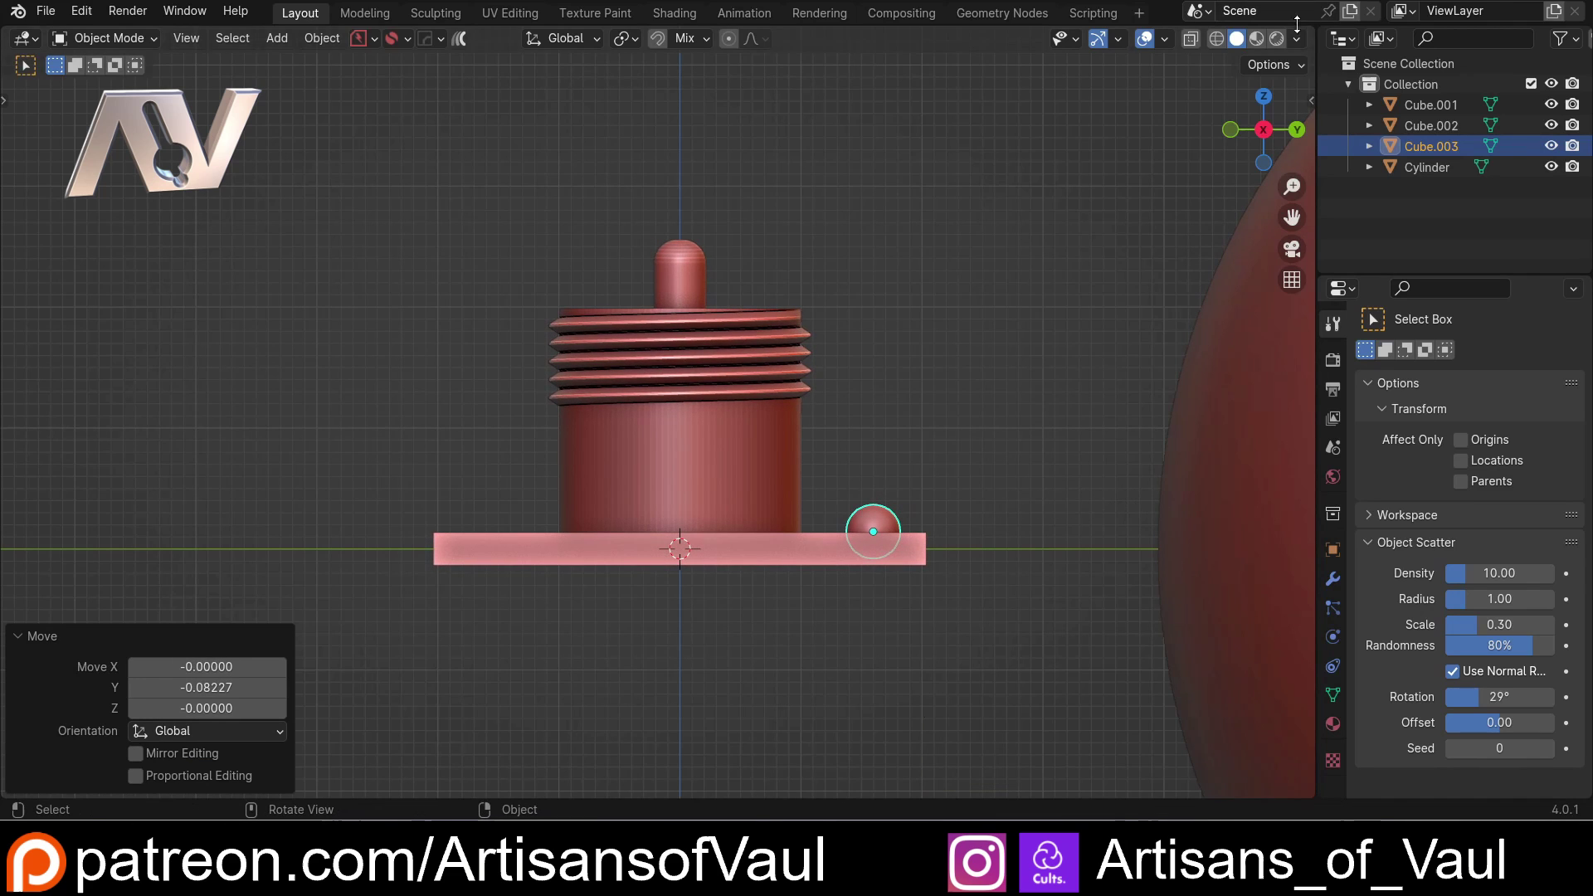
- Move the sphere near a plate corner in top view and add the plate to the selection
click(1264, 96)
key(g)
key(y)
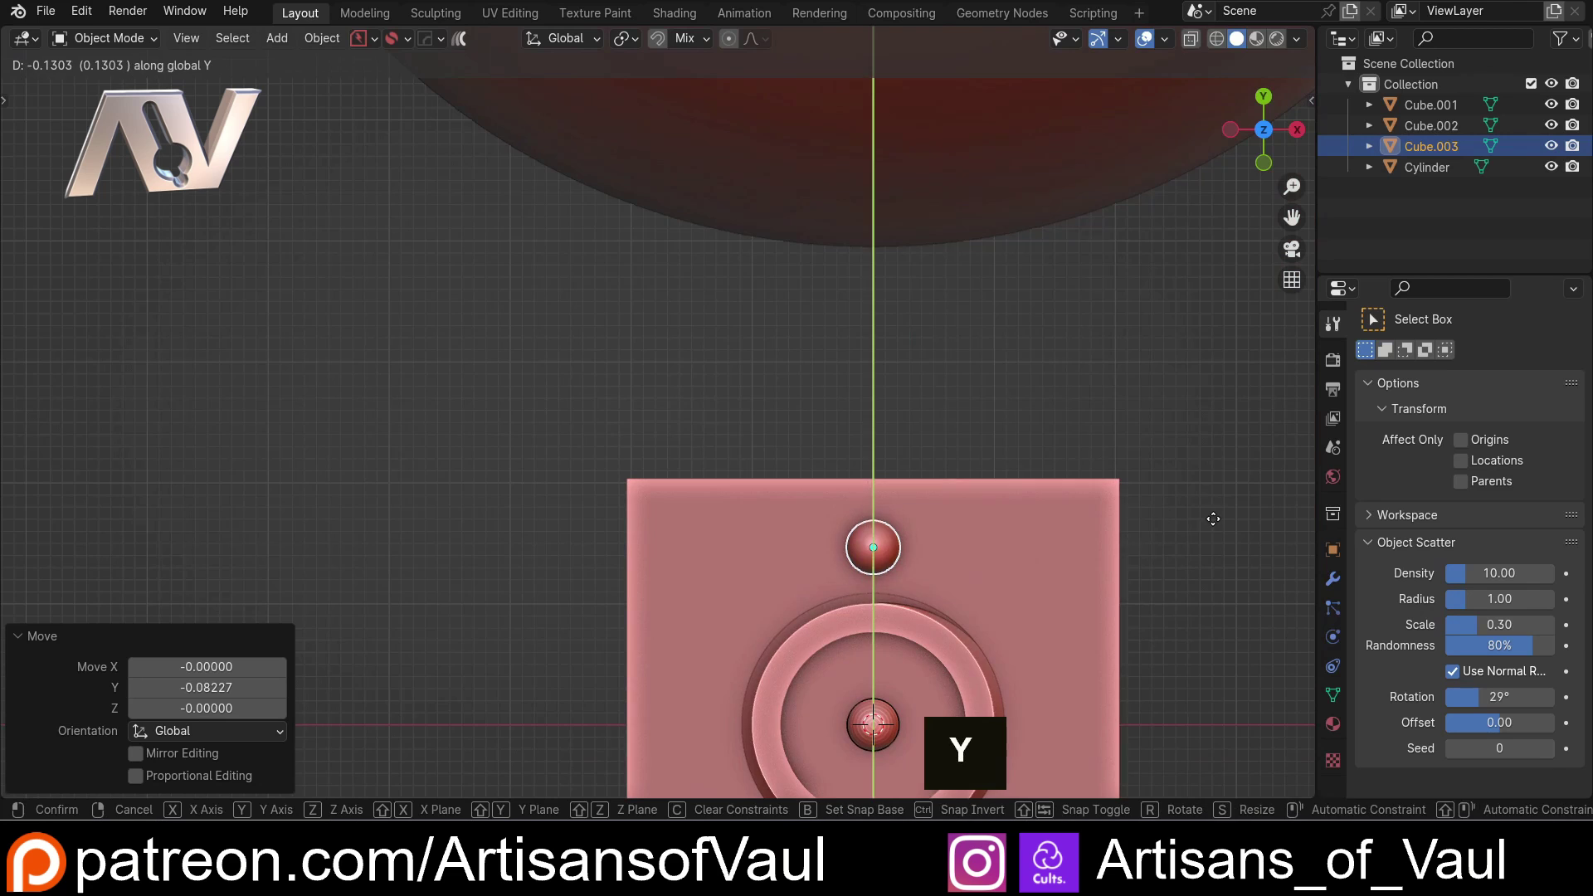
key(c)
click(1263, 507)
shift+middle_drag(1263, 507, 882, 451)
shift+click(882, 451)
- Mirror the rivet across the plate's width and length with HardOps Mirror
key(alt+x)
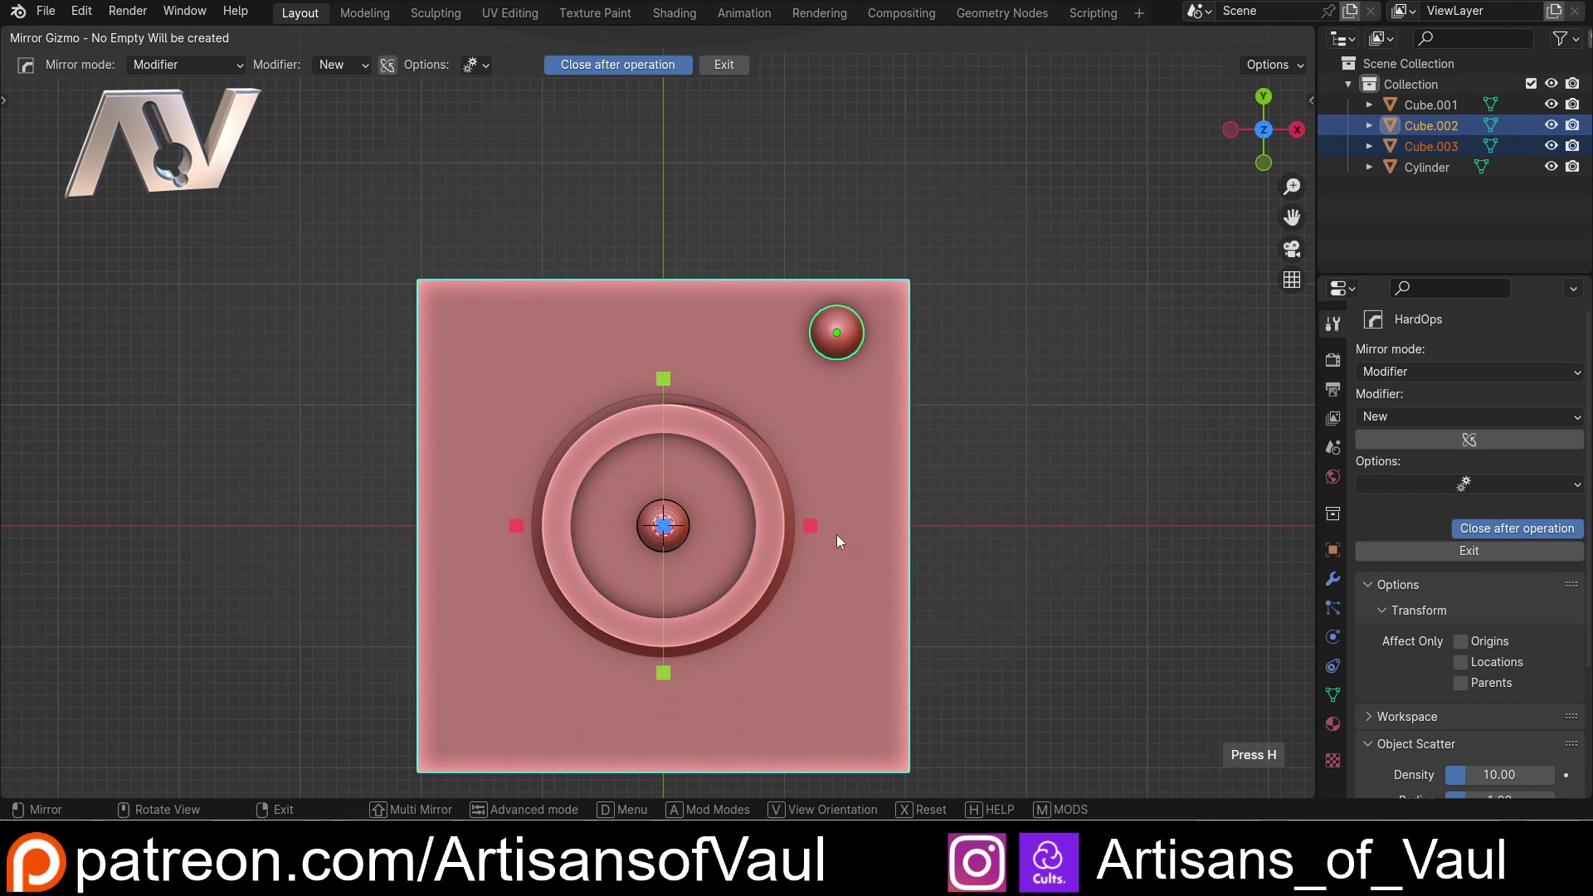
shift+click(811, 526)
shift+click(663, 379)
click(1042, 395)
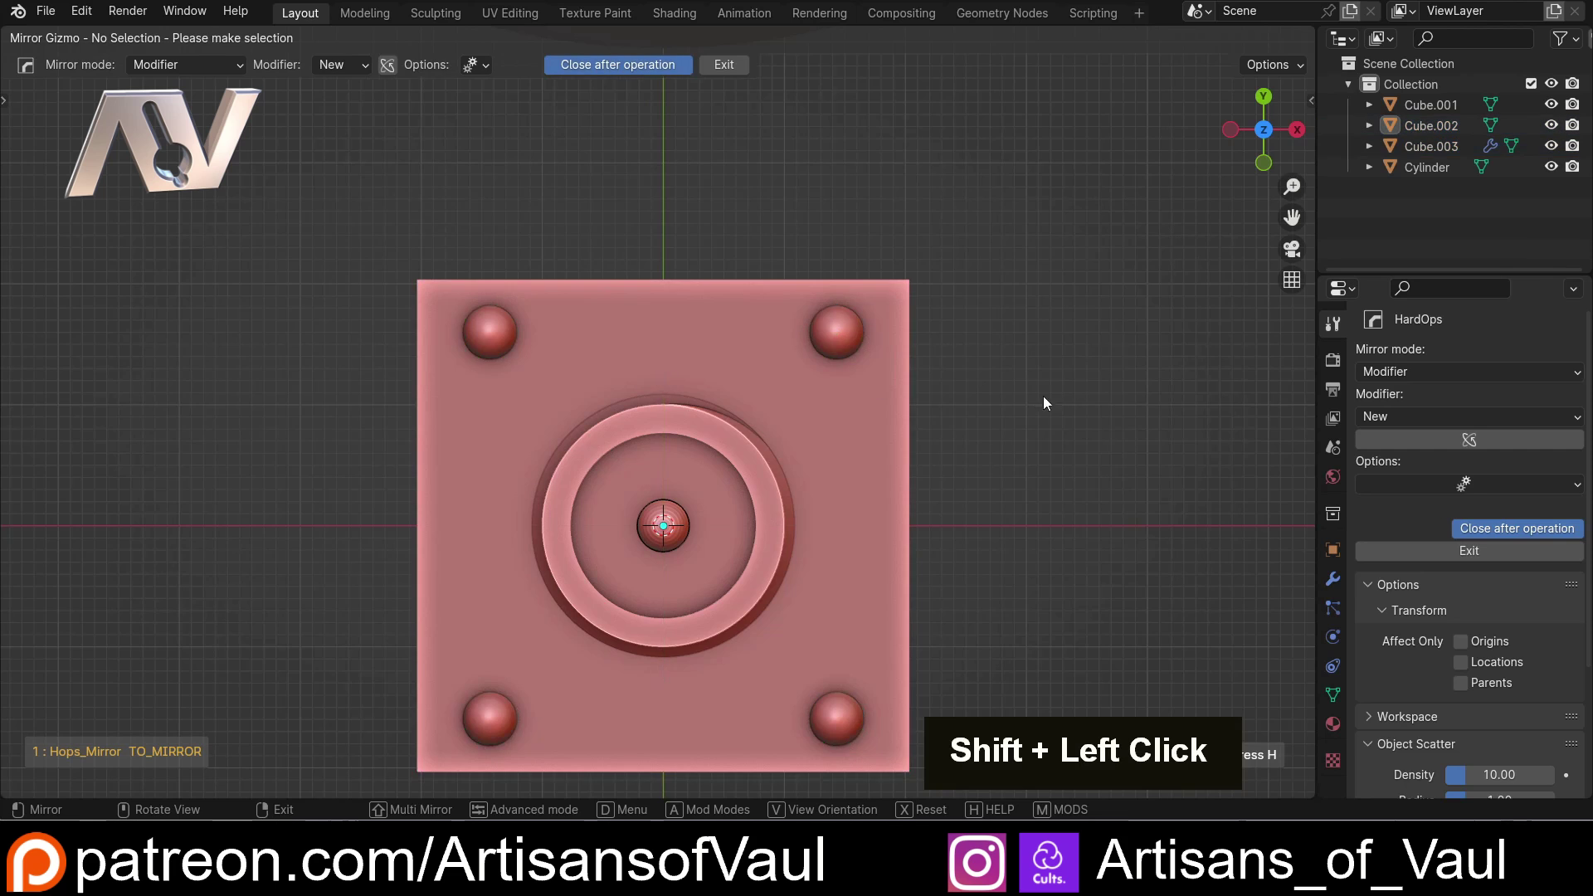
- Leave the mirror tool and select the base plate
middle_drag(1043, 395, 678, 362)
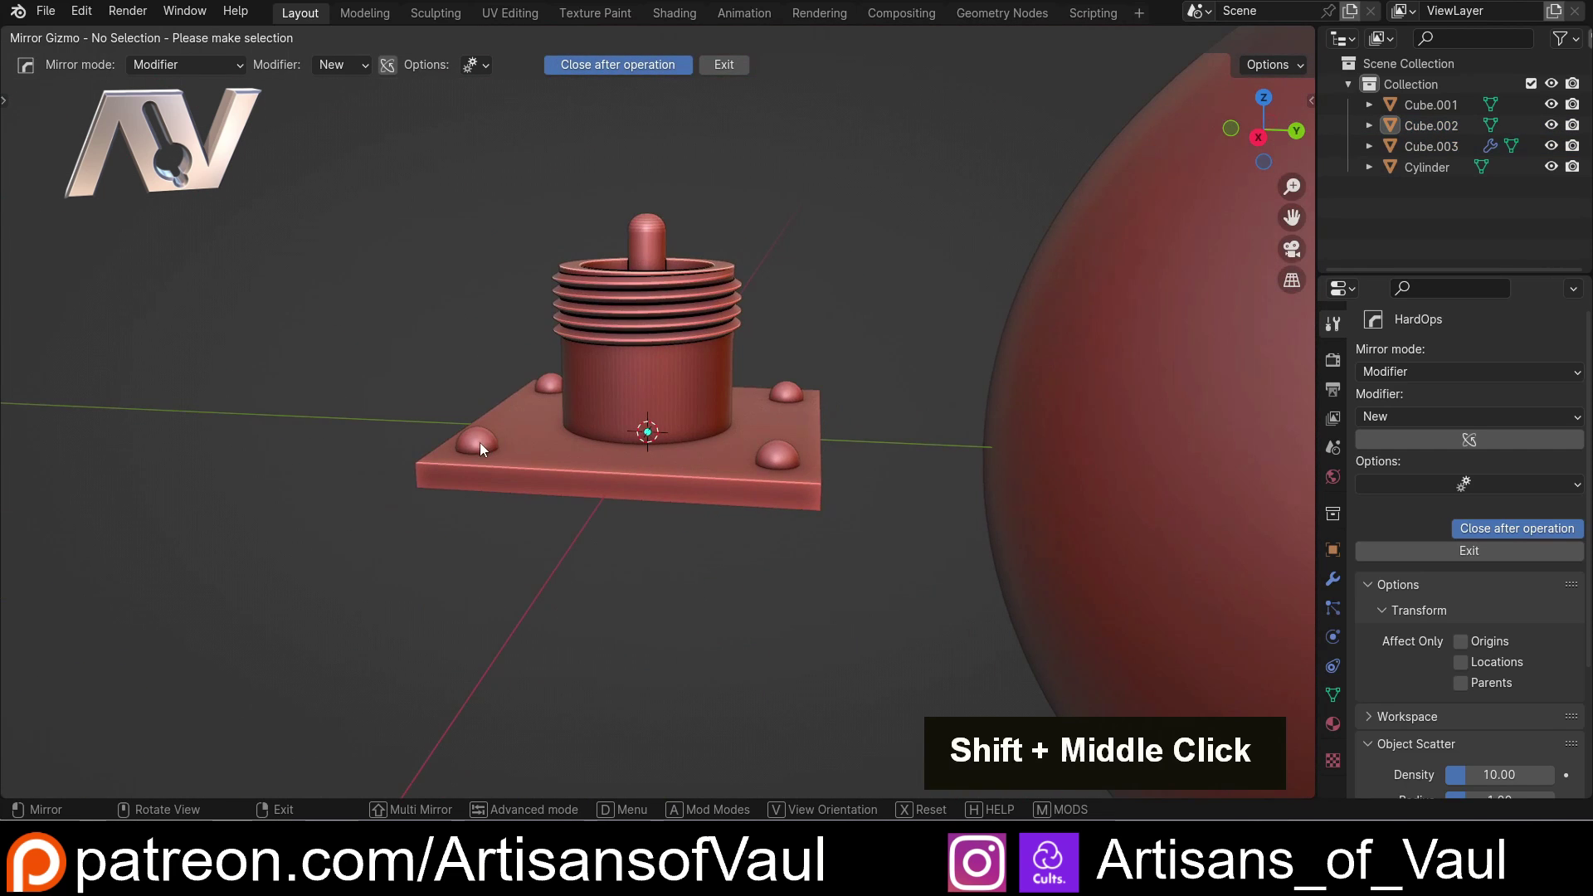
click(569, 455)
click(579, 430)
scroll(558, 431, up, 4)
key(Escape)
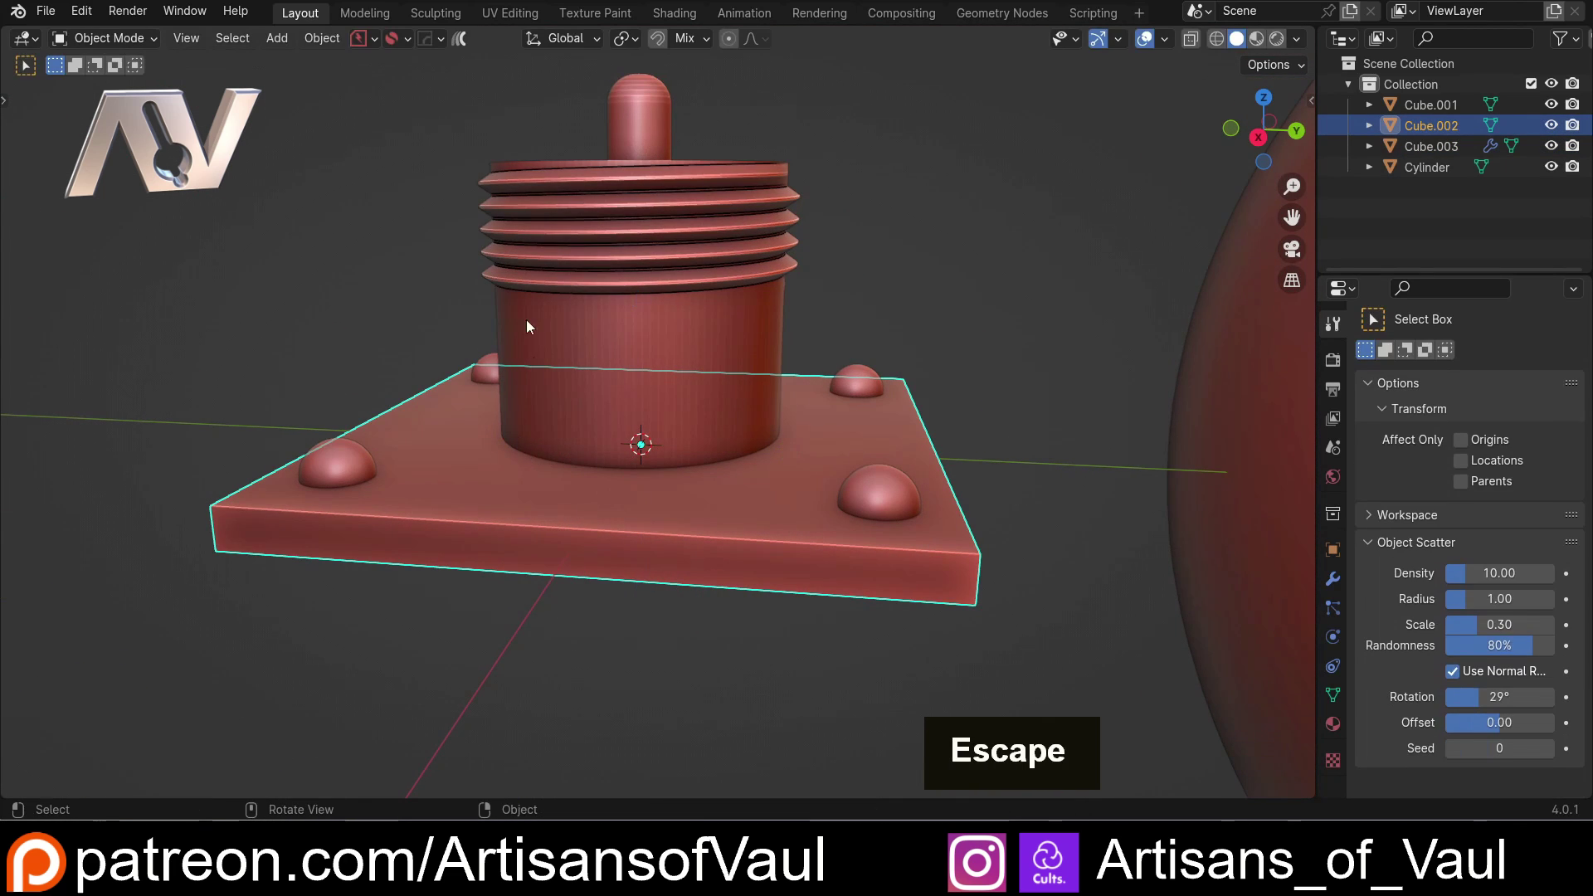
key(Tab)
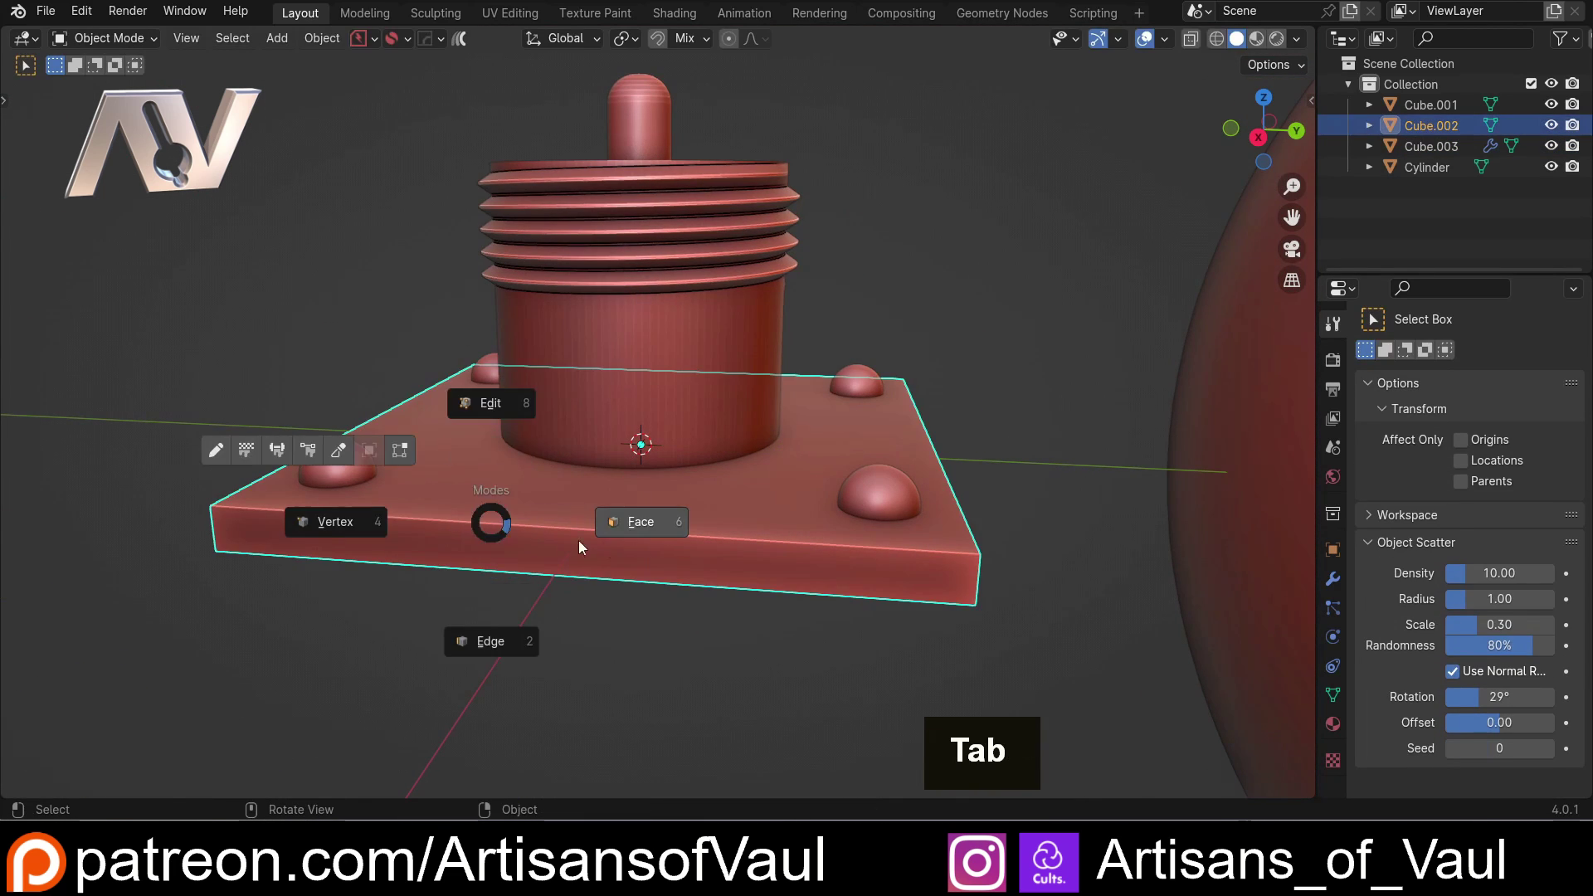
- Subdivide the plate's faces in Edit Mode with 50 cuts, then return to Object Mode
click(662, 531)
middle_drag(662, 531, 713, 546)
key(ctrl+e)
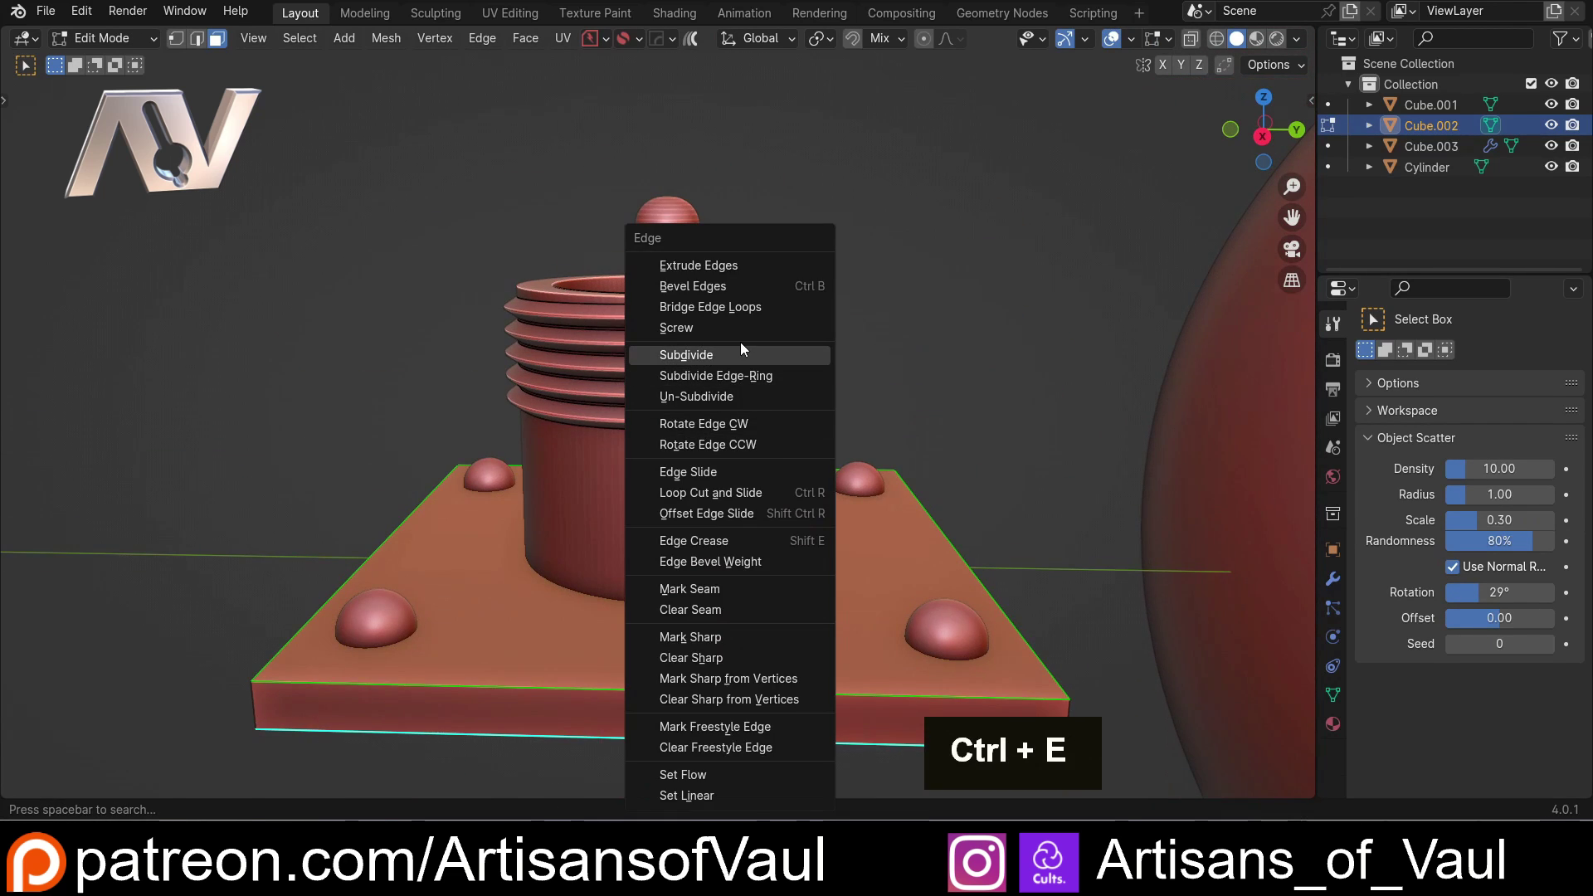
click(736, 352)
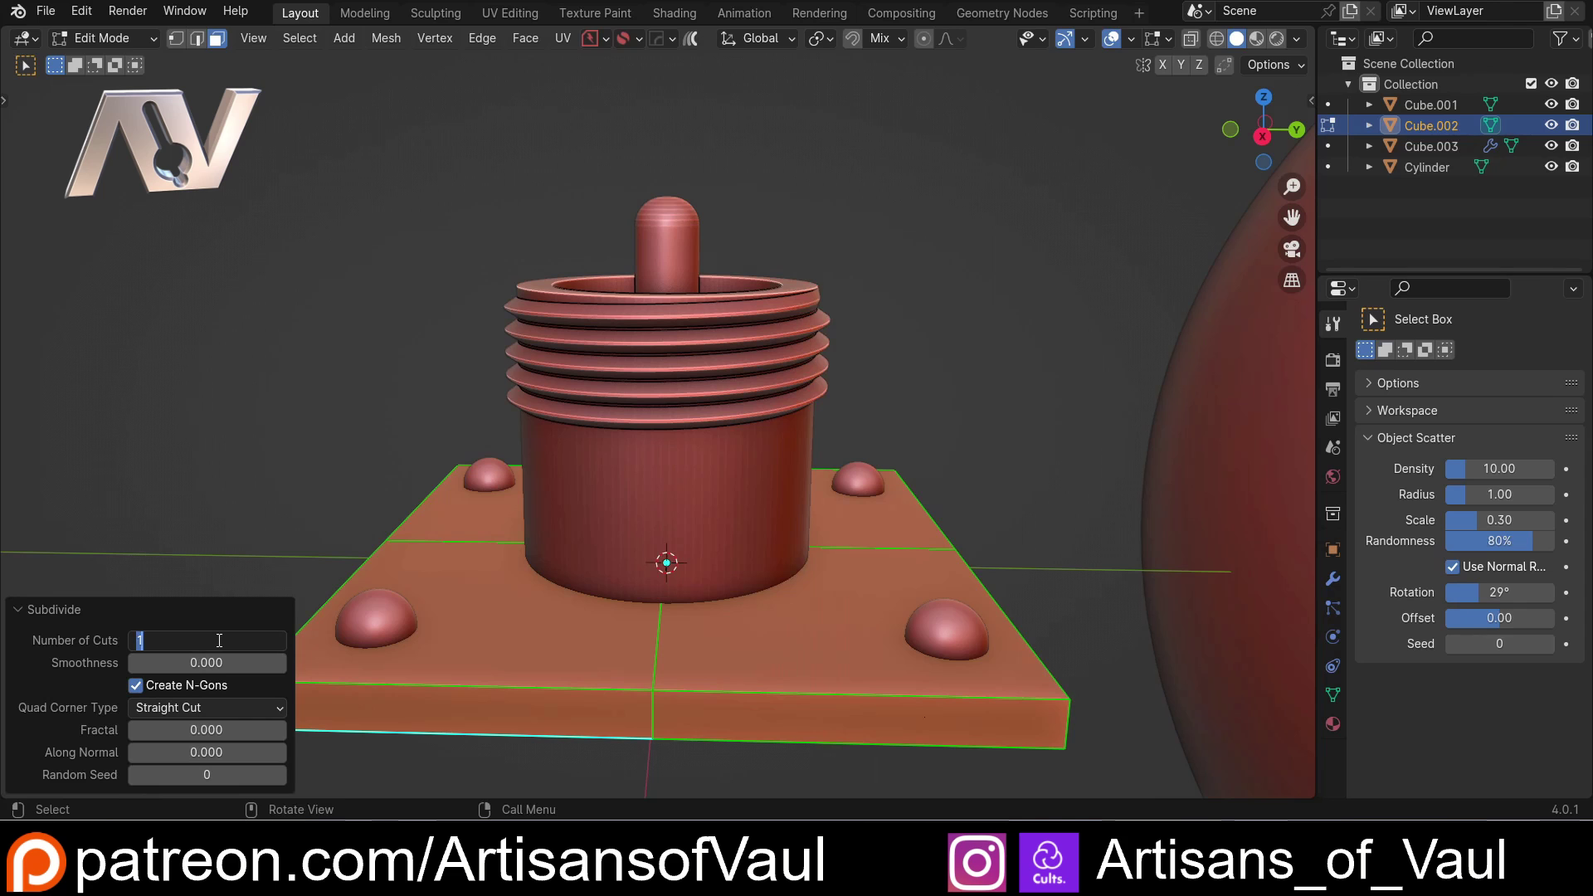
text(50)
key(Return)
scroll(582, 438, down, 3)
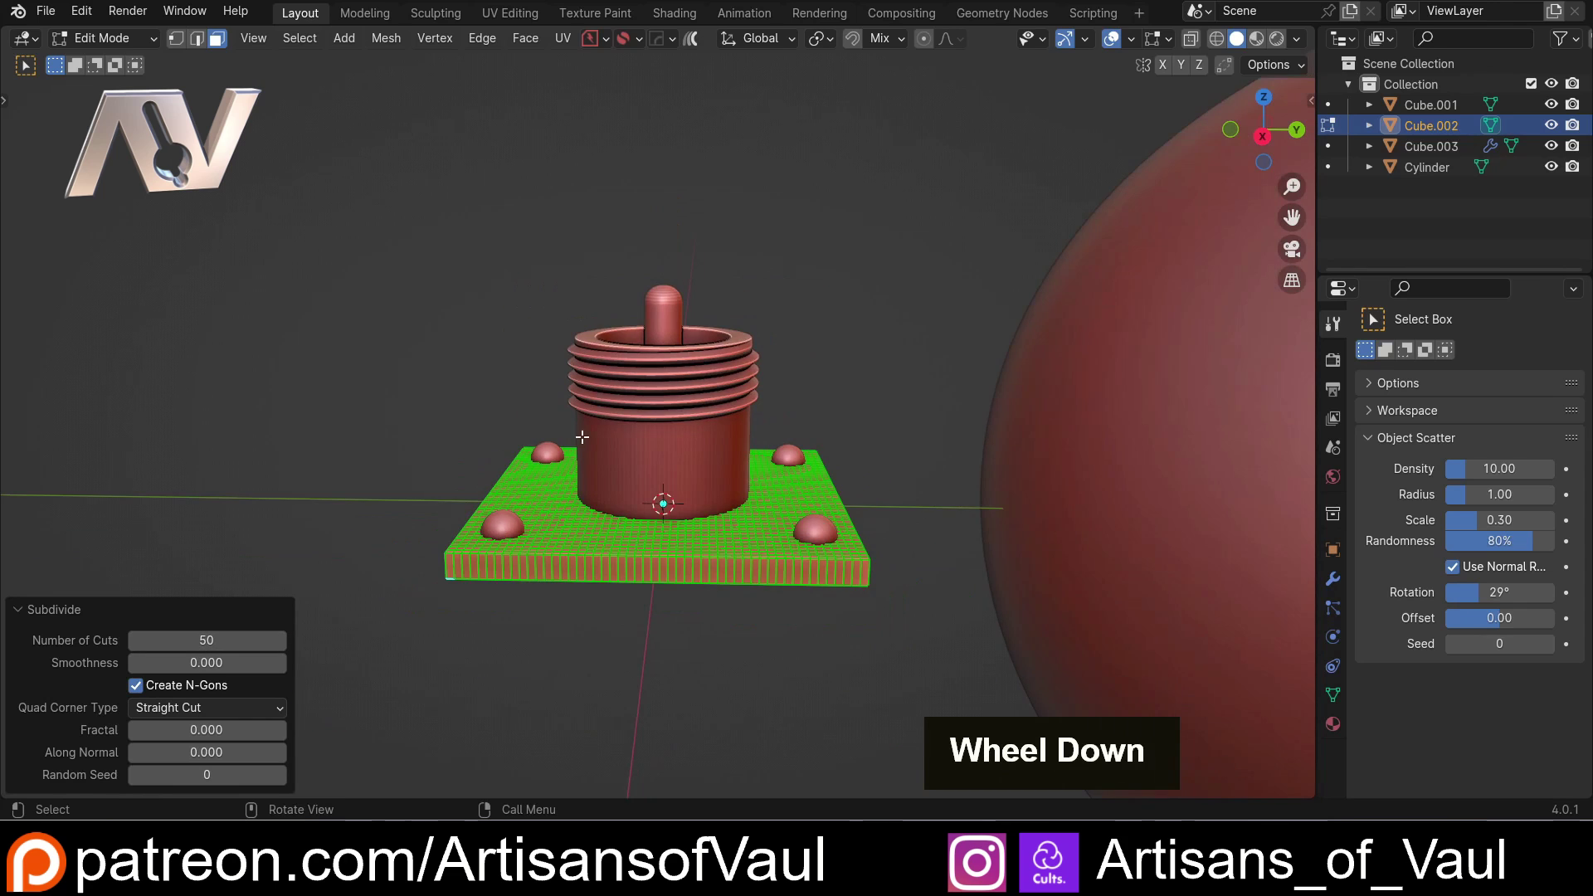
scroll(599, 431, up, 3)
key(Tab)
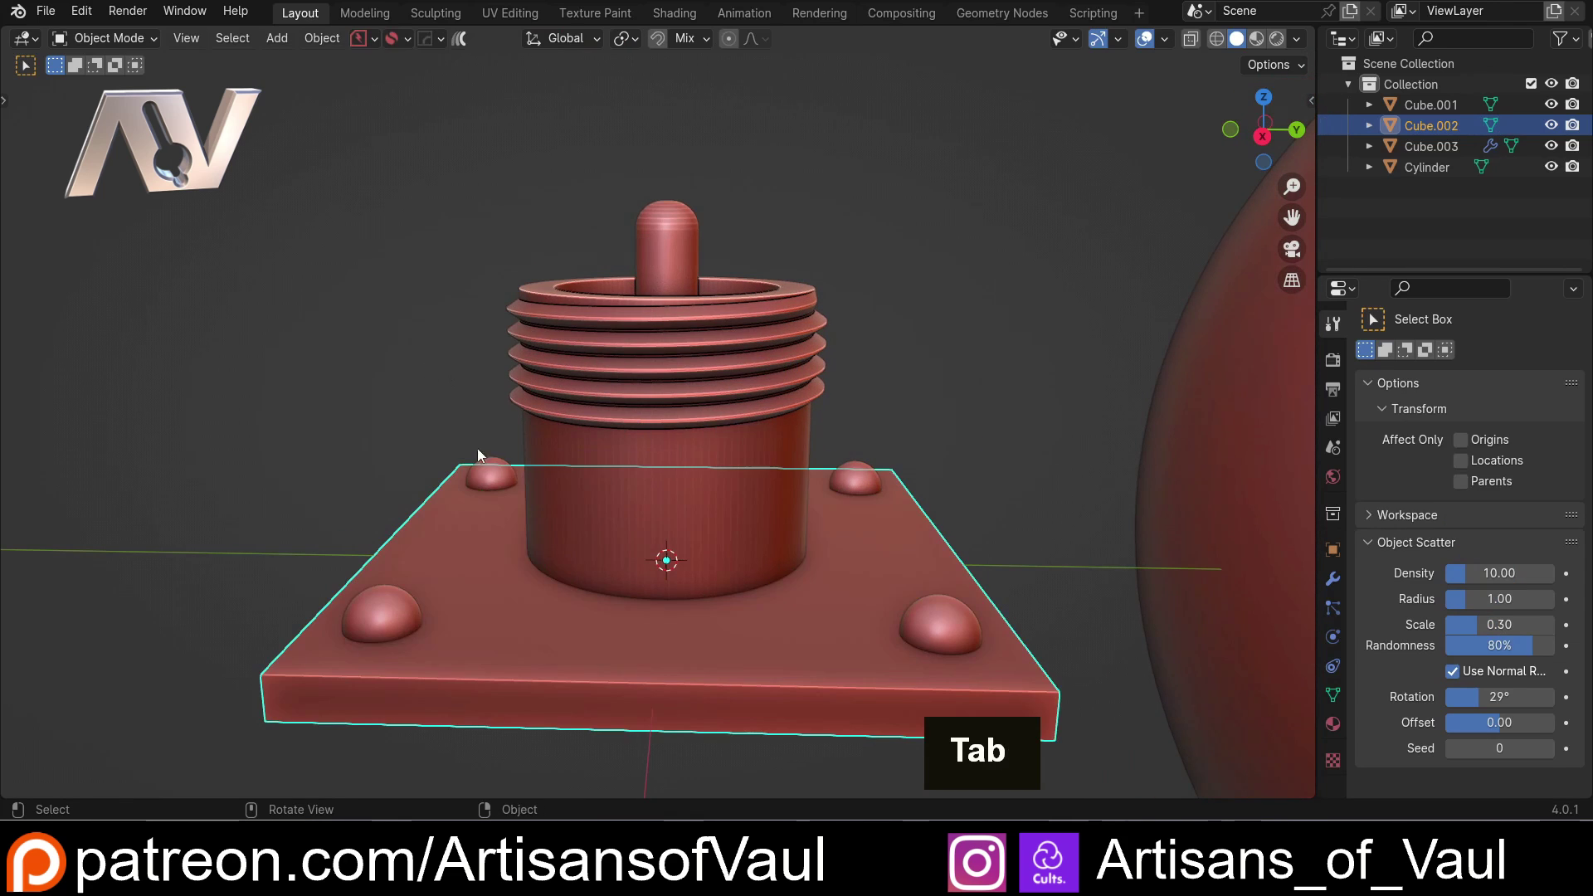
shift+middle_drag(477, 455, 462, 366)
- Union the scattered bumps and threaded cylinder into the base plate
shift+click(474, 429)
shift+click(581, 465)
shift+click(652, 572)
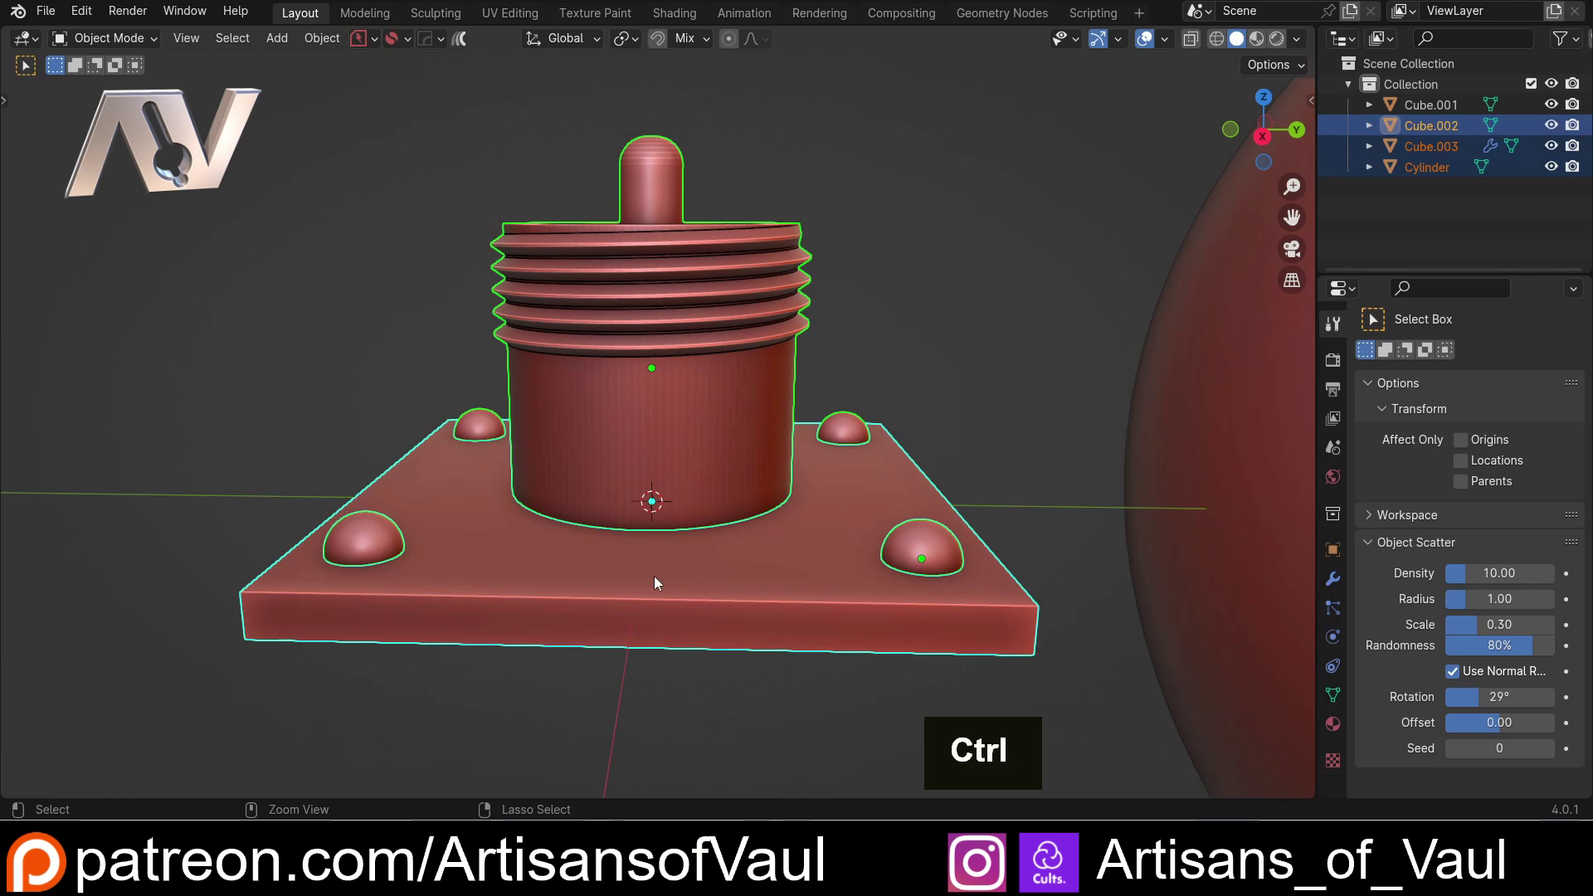
key(ctrl+shift+KP_Add)
- Reposition the merged connector plate in two moves while checking it from above
scroll(887, 327, down, 3)
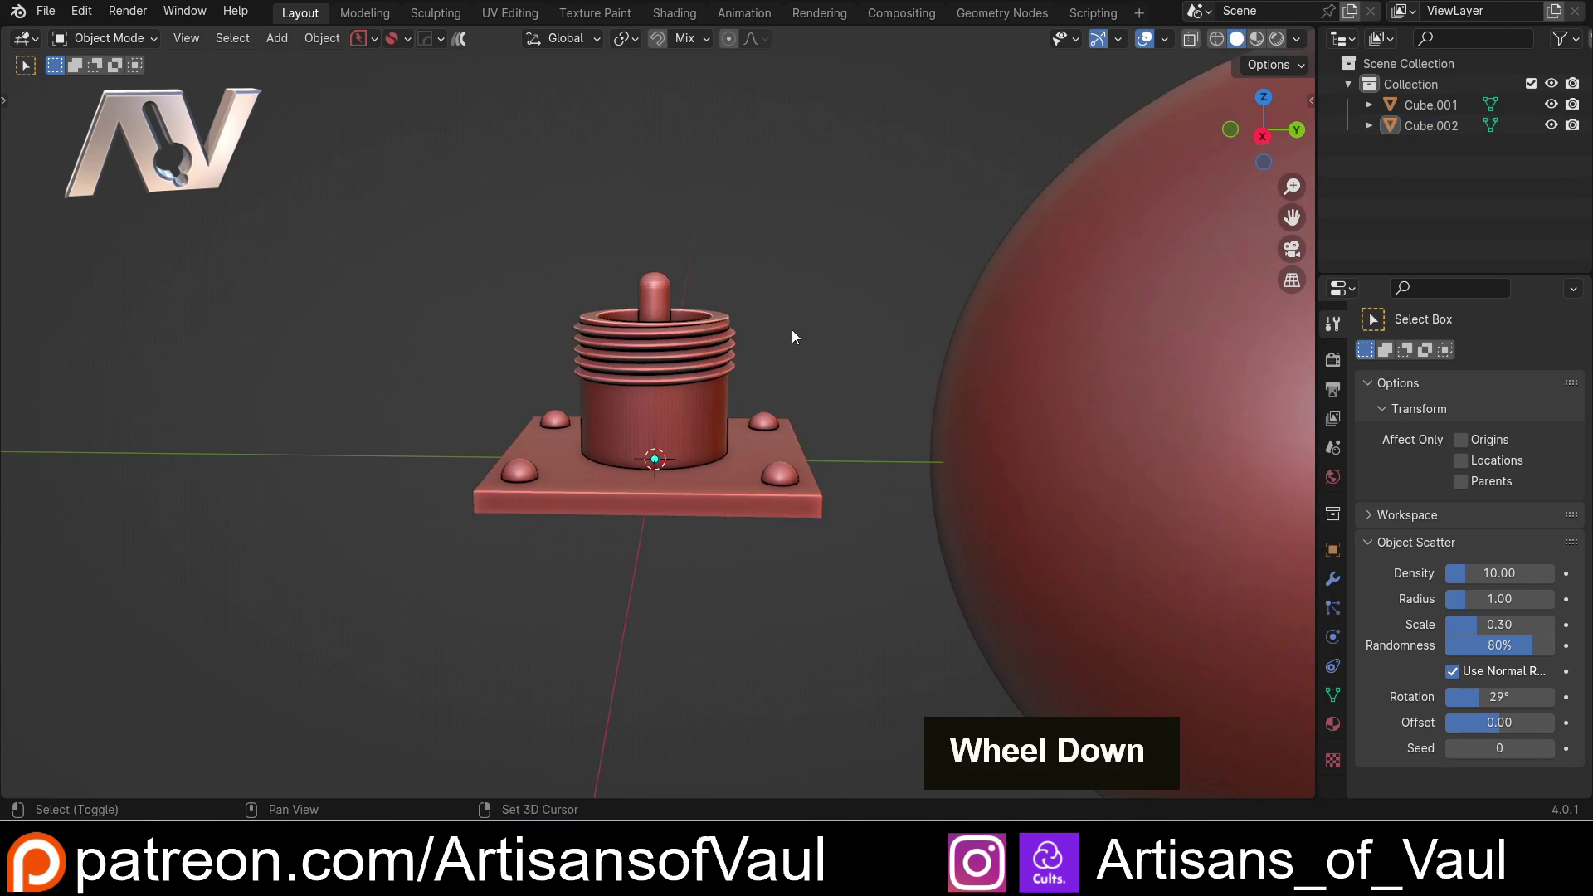
shift+middle_drag(792, 336, 570, 591)
click(569, 591)
middle_drag(815, 655, 848, 605)
key(g)
click(527, 501)
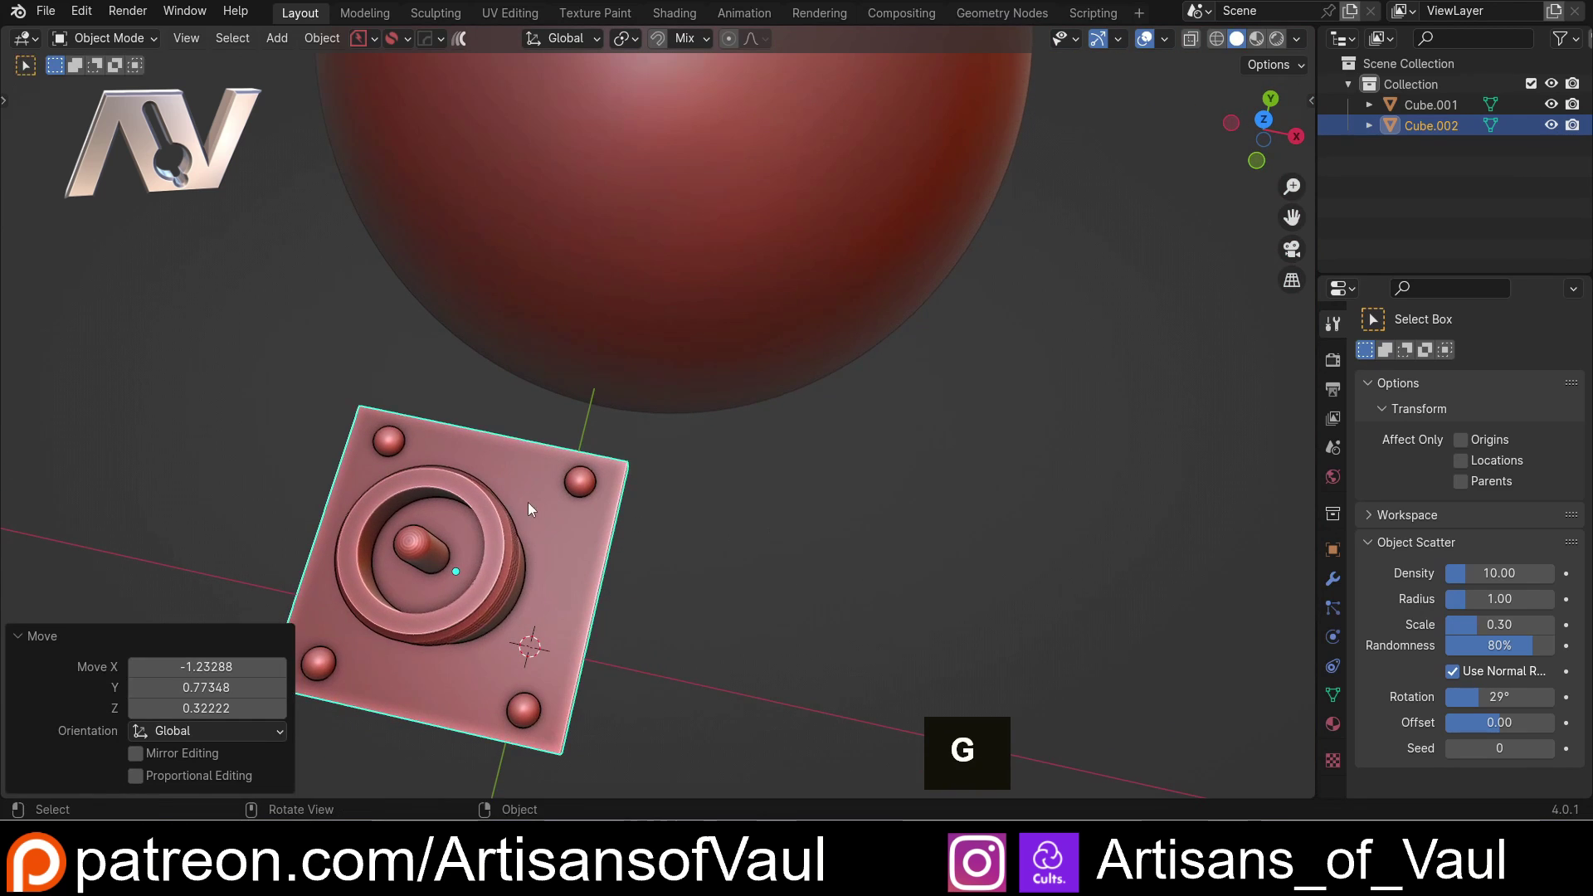
middle_drag(528, 501, 579, 524)
key(g)
click(511, 388)
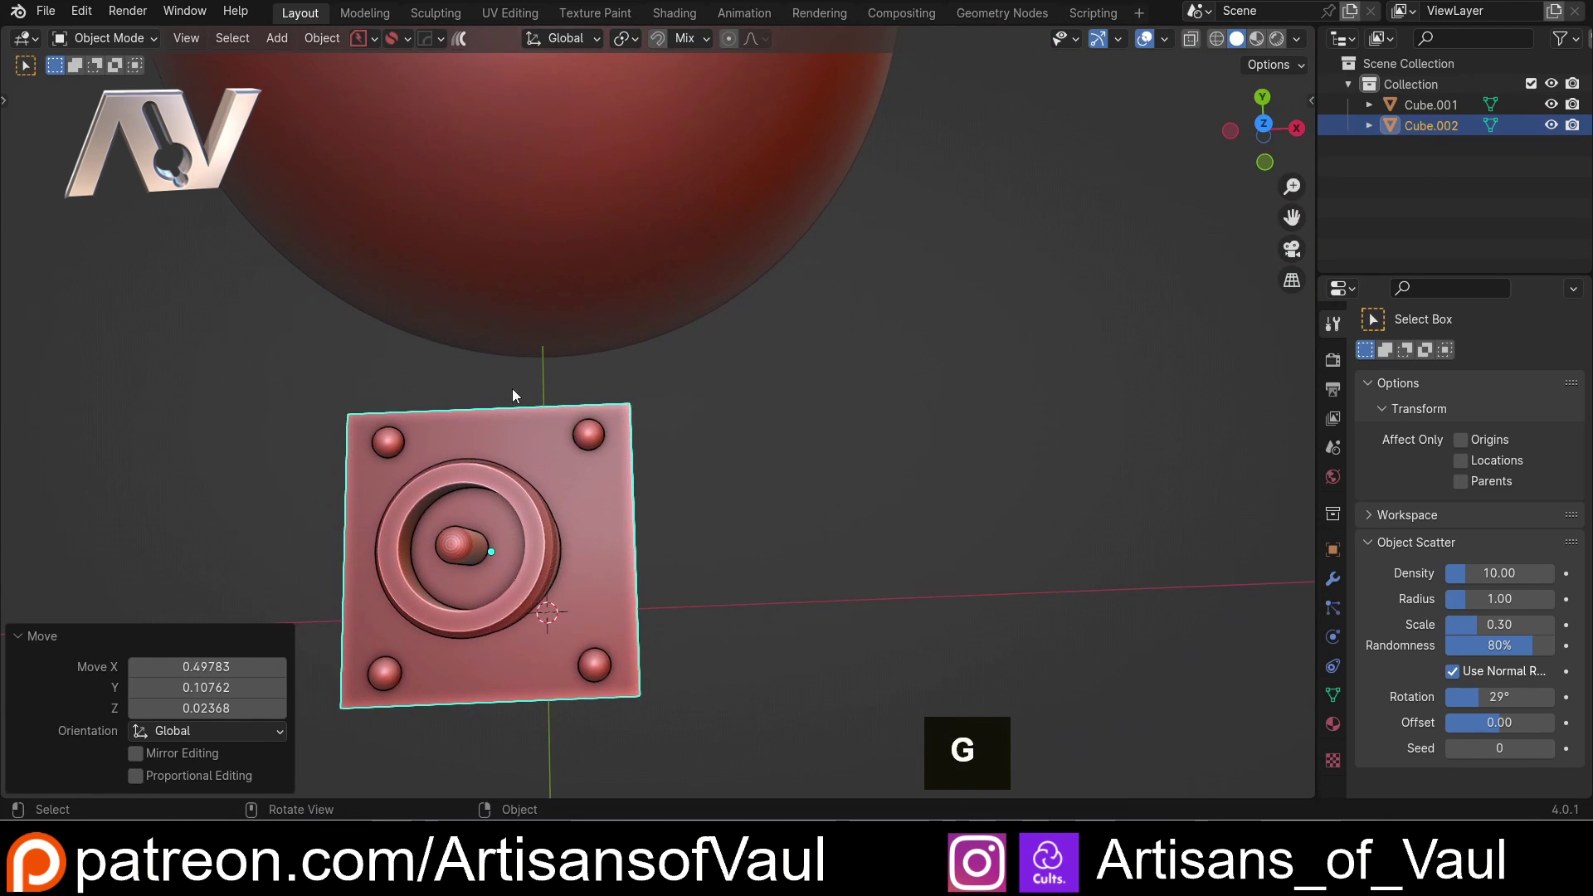
middle_drag(512, 390, 653, 395)
- Rotate the connector -90° in orthographic side view so it faces the sphere
click(1264, 125)
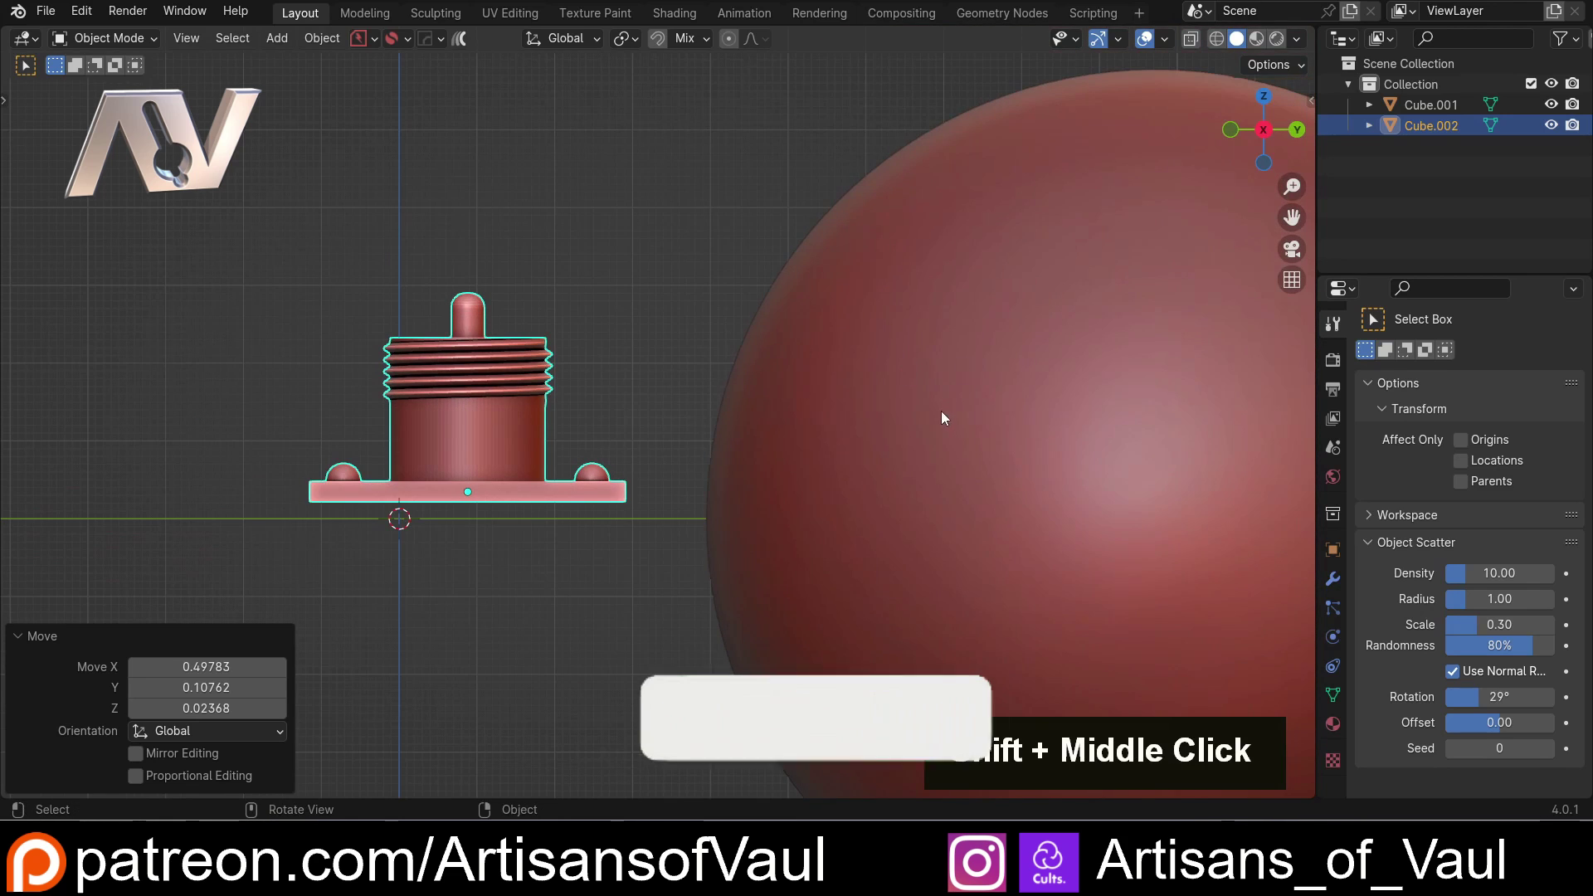
text(r90-)
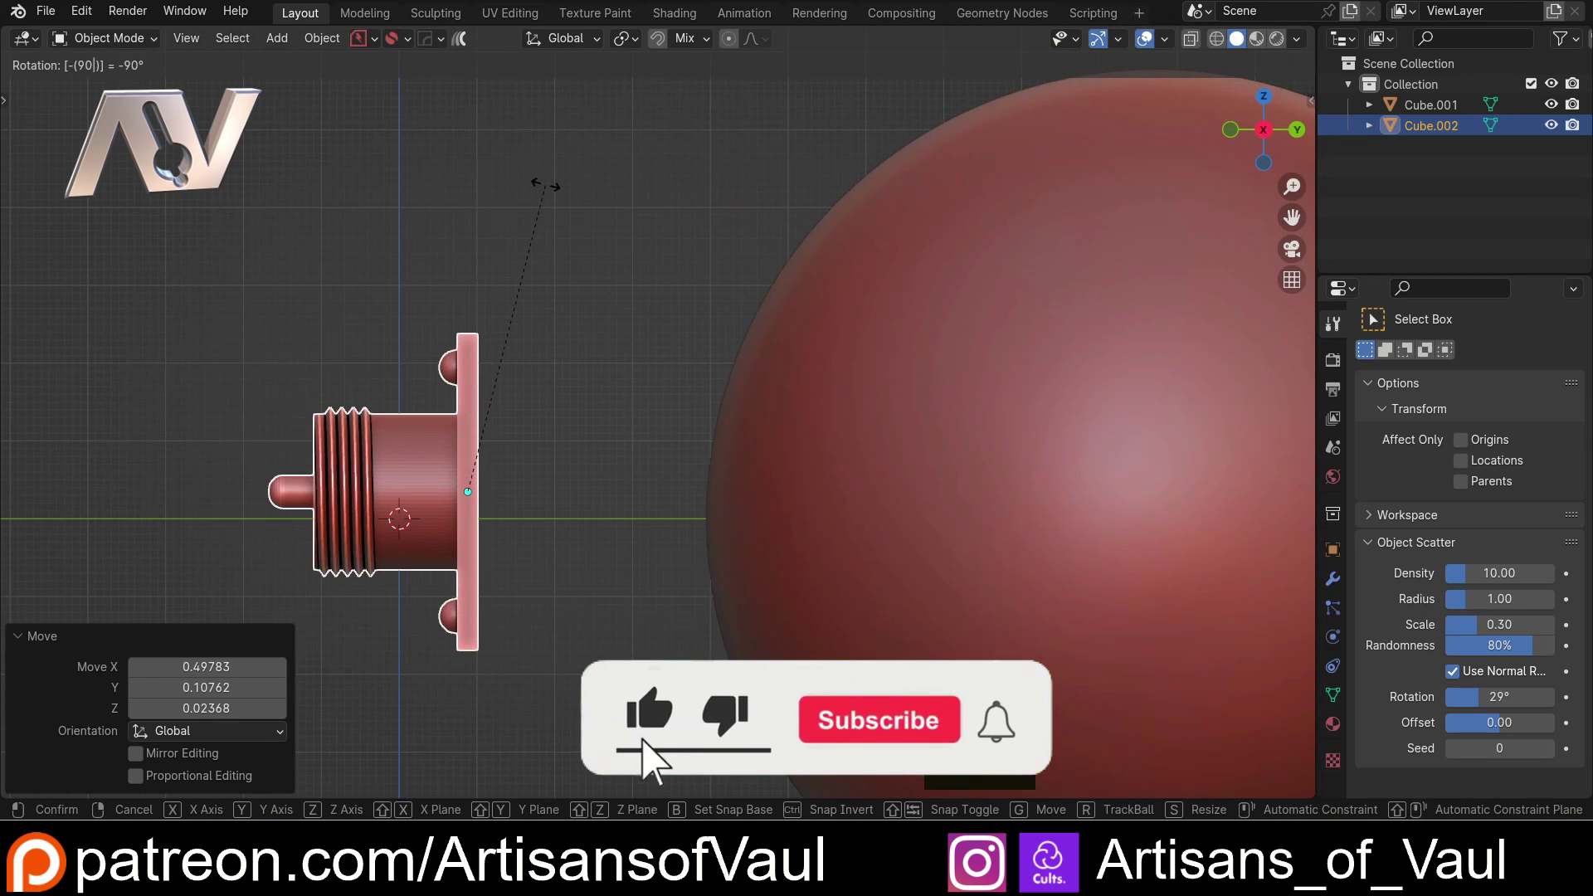
key(Return)
- Apply the connector's rotation and scale, then slide it toward the sphere
key(ctrl+a)
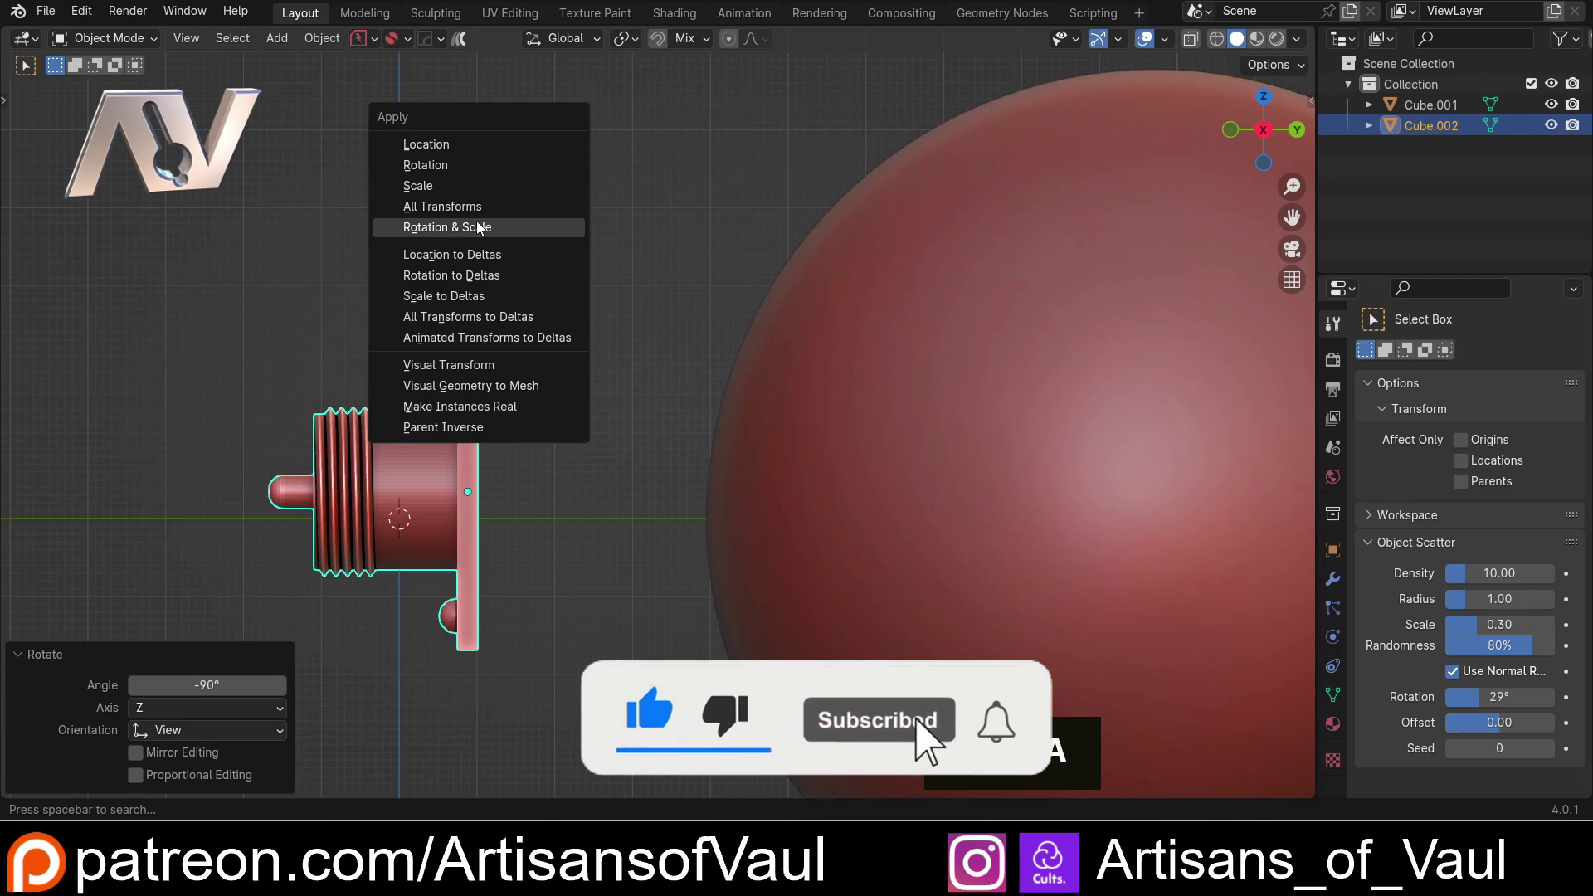
click(447, 228)
key(g)
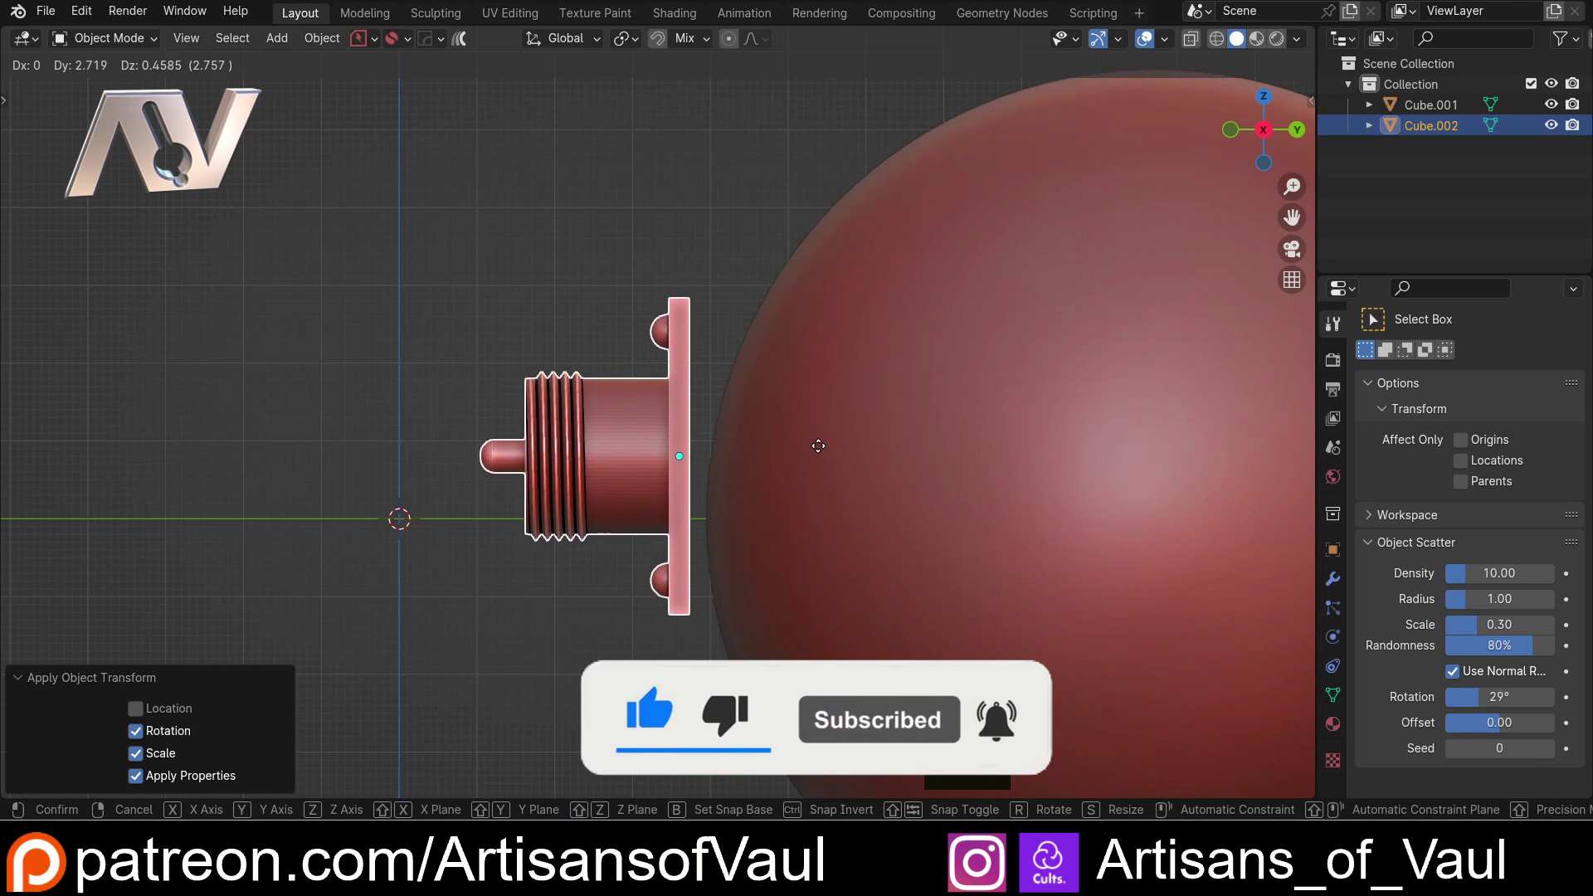
- Place the connector beside the sphere and frame both objects in view
click(825, 457)
click(599, 286)
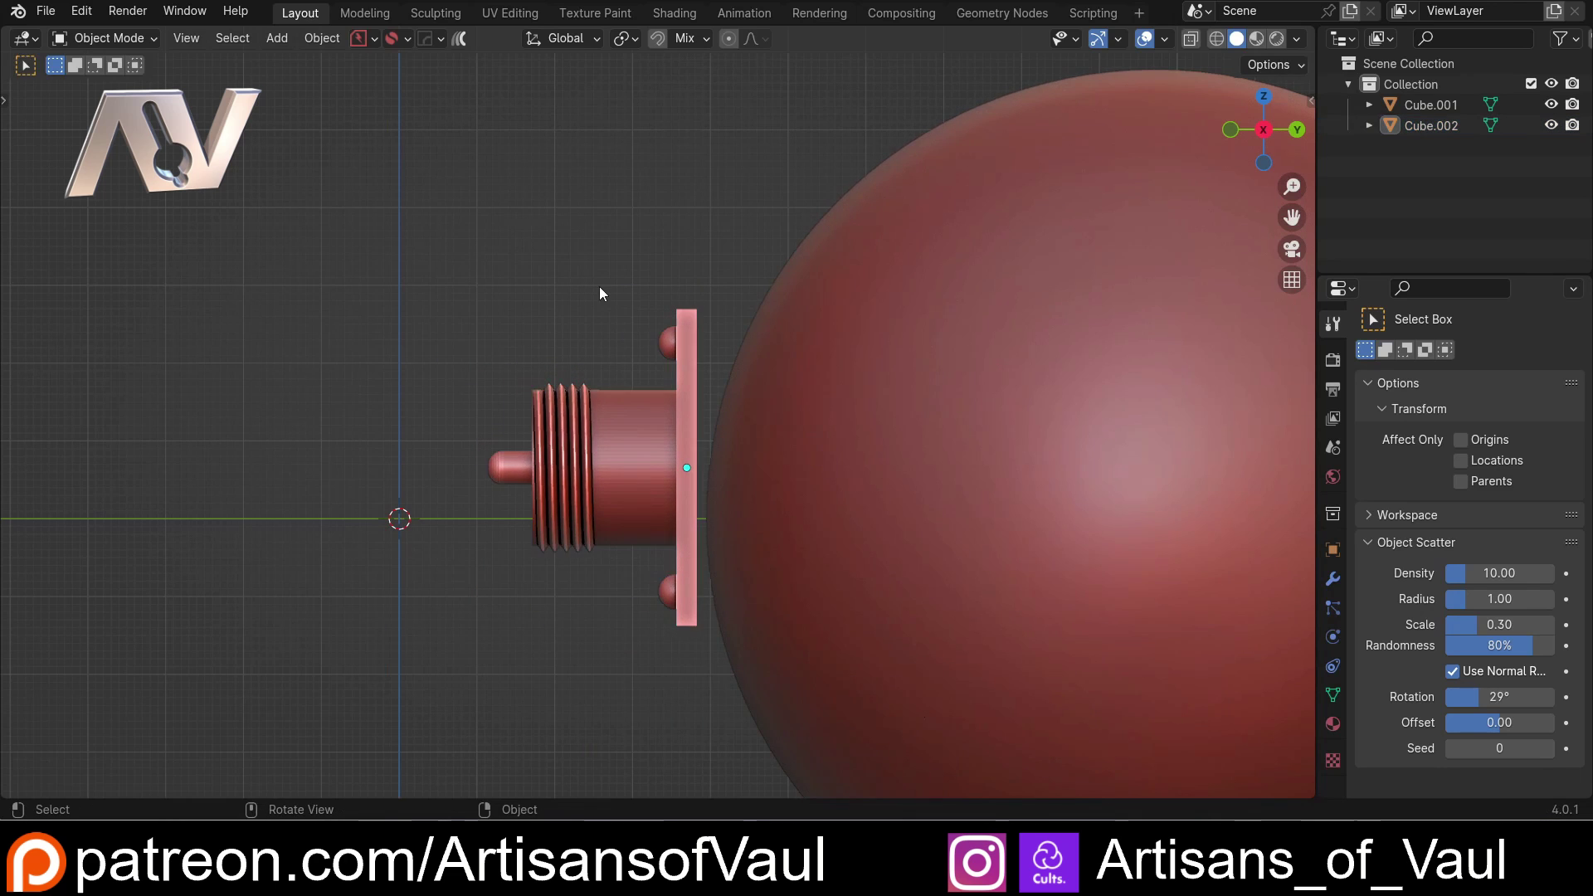
shift+middle_drag(598, 286, 490, 391)
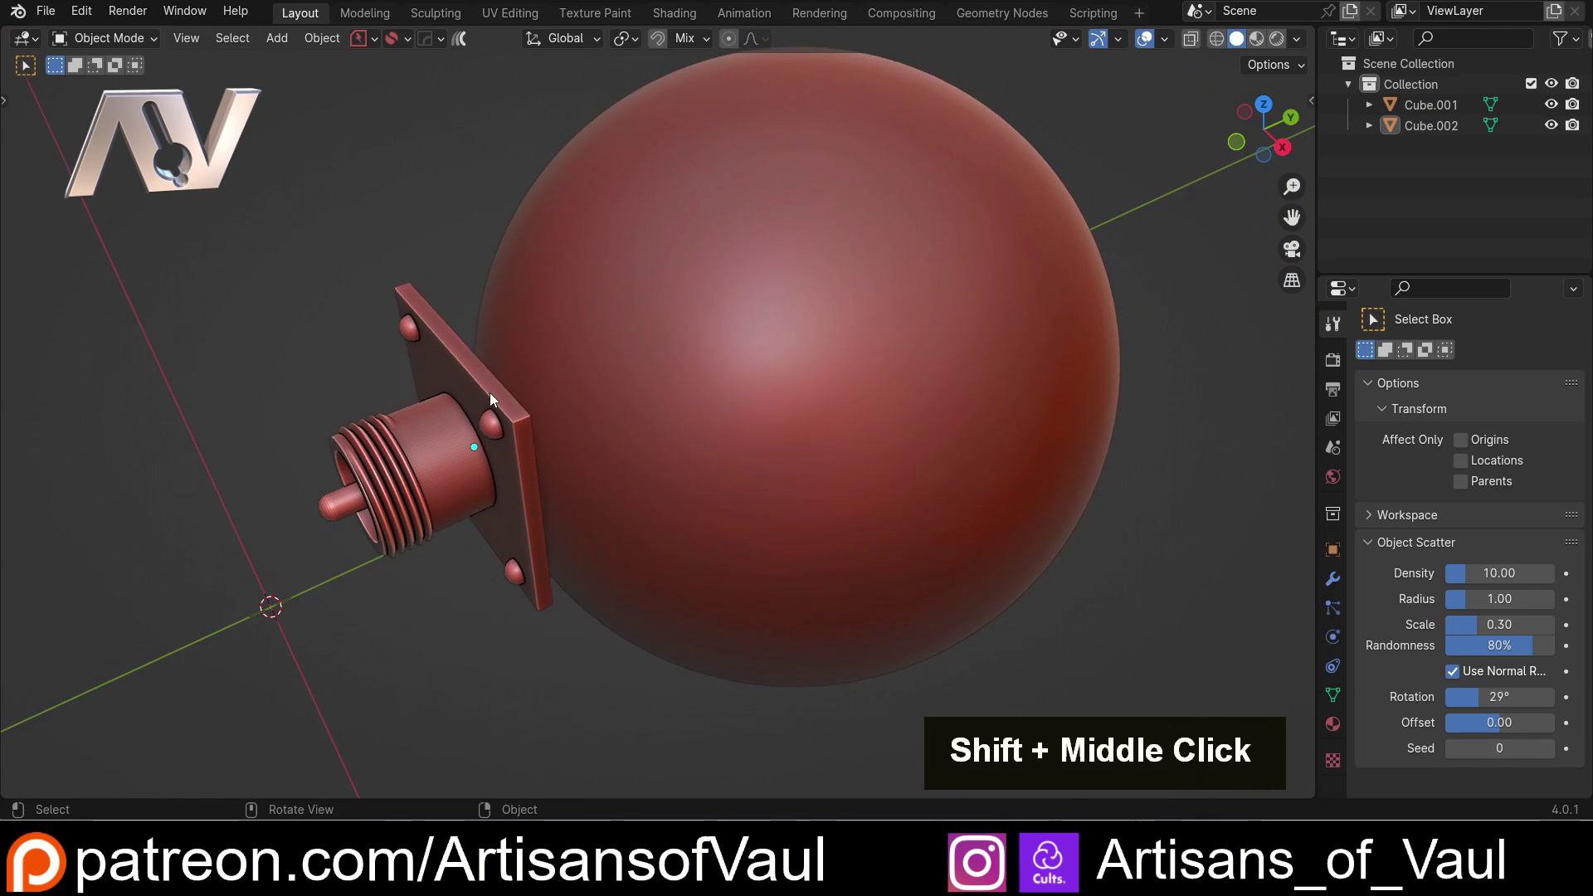
click(490, 392)
middle_drag(763, 352, 739, 431)
shift+click(739, 432)
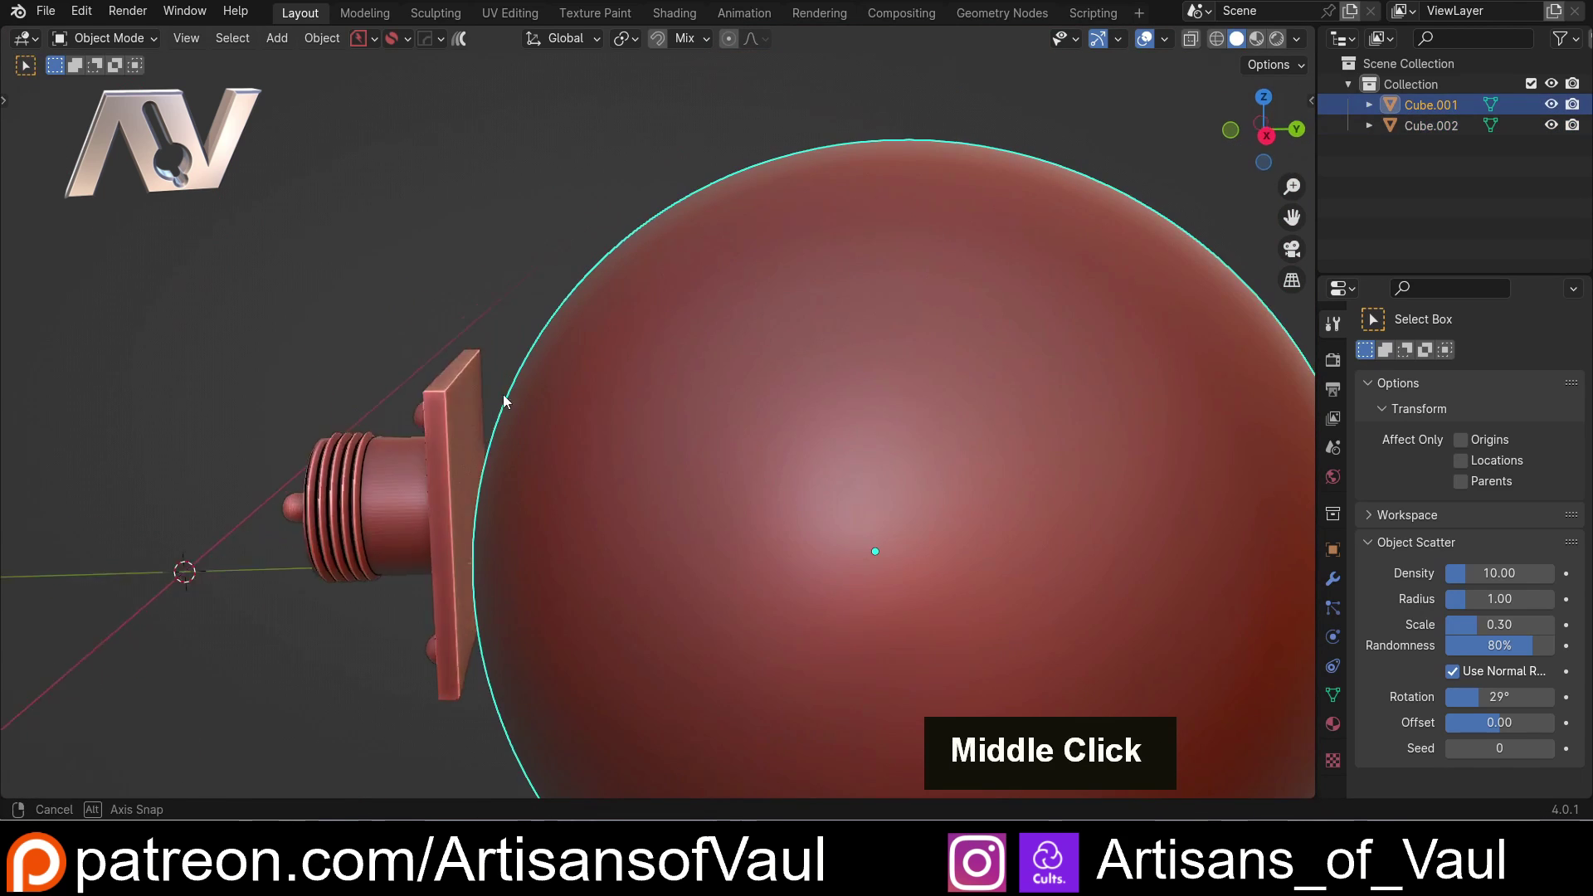
middle_drag(505, 401, 462, 419)
- Scale the connector down slightly
shift+click(524, 340)
key(Escape)
key(s)
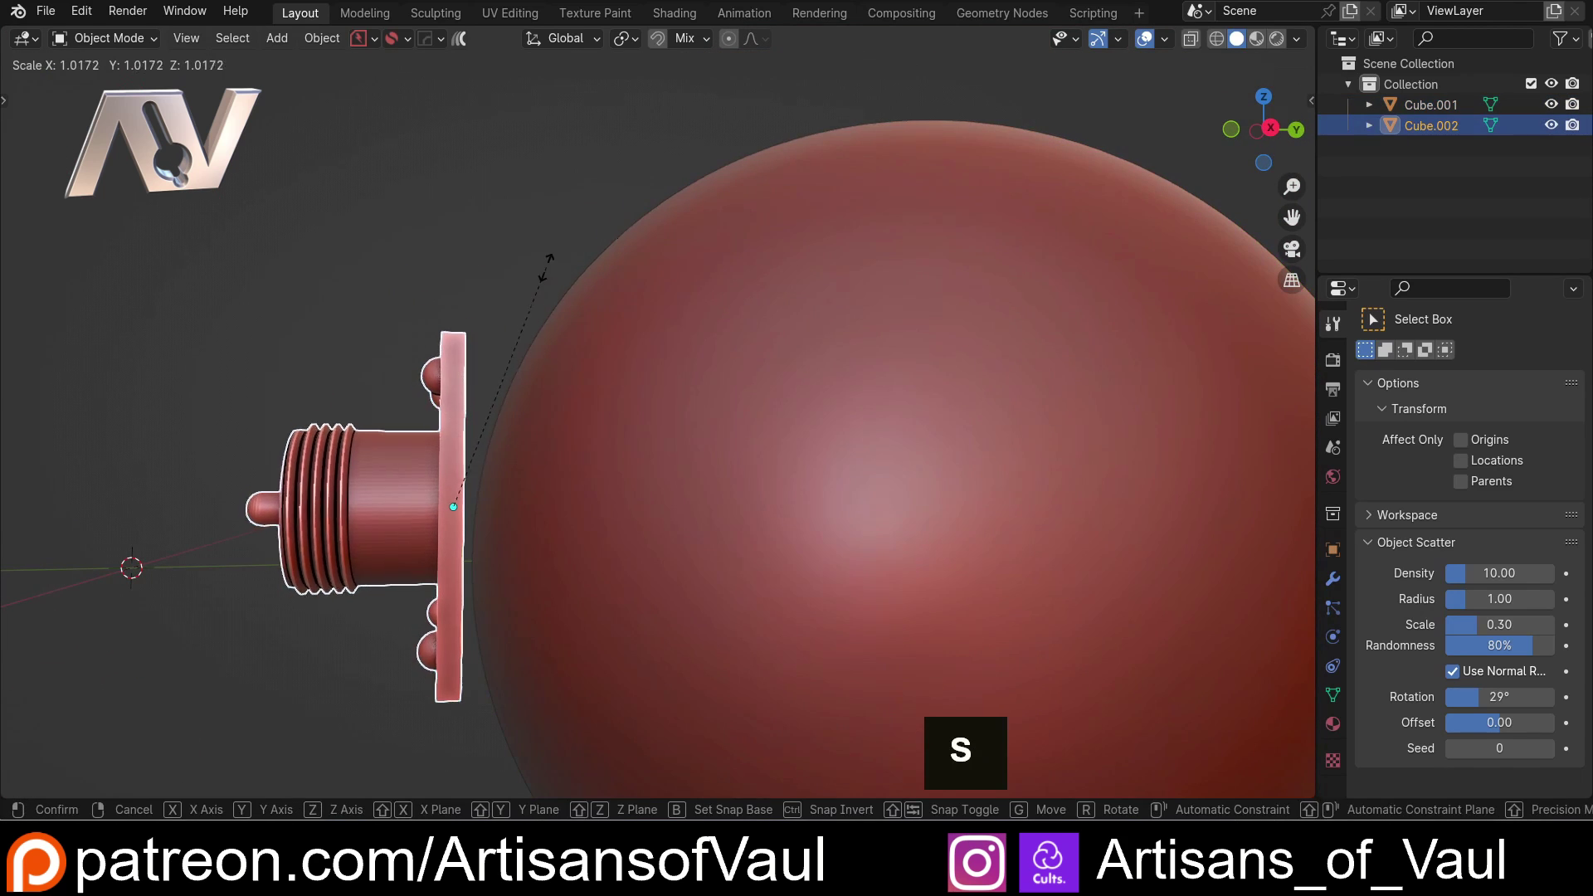
click(509, 362)
key(ctrl+a)
shift+middle_drag(475, 402, 544, 335)
- Reselect the connector and inspect it from an orthographic side view
click(511, 267)
click(535, 335)
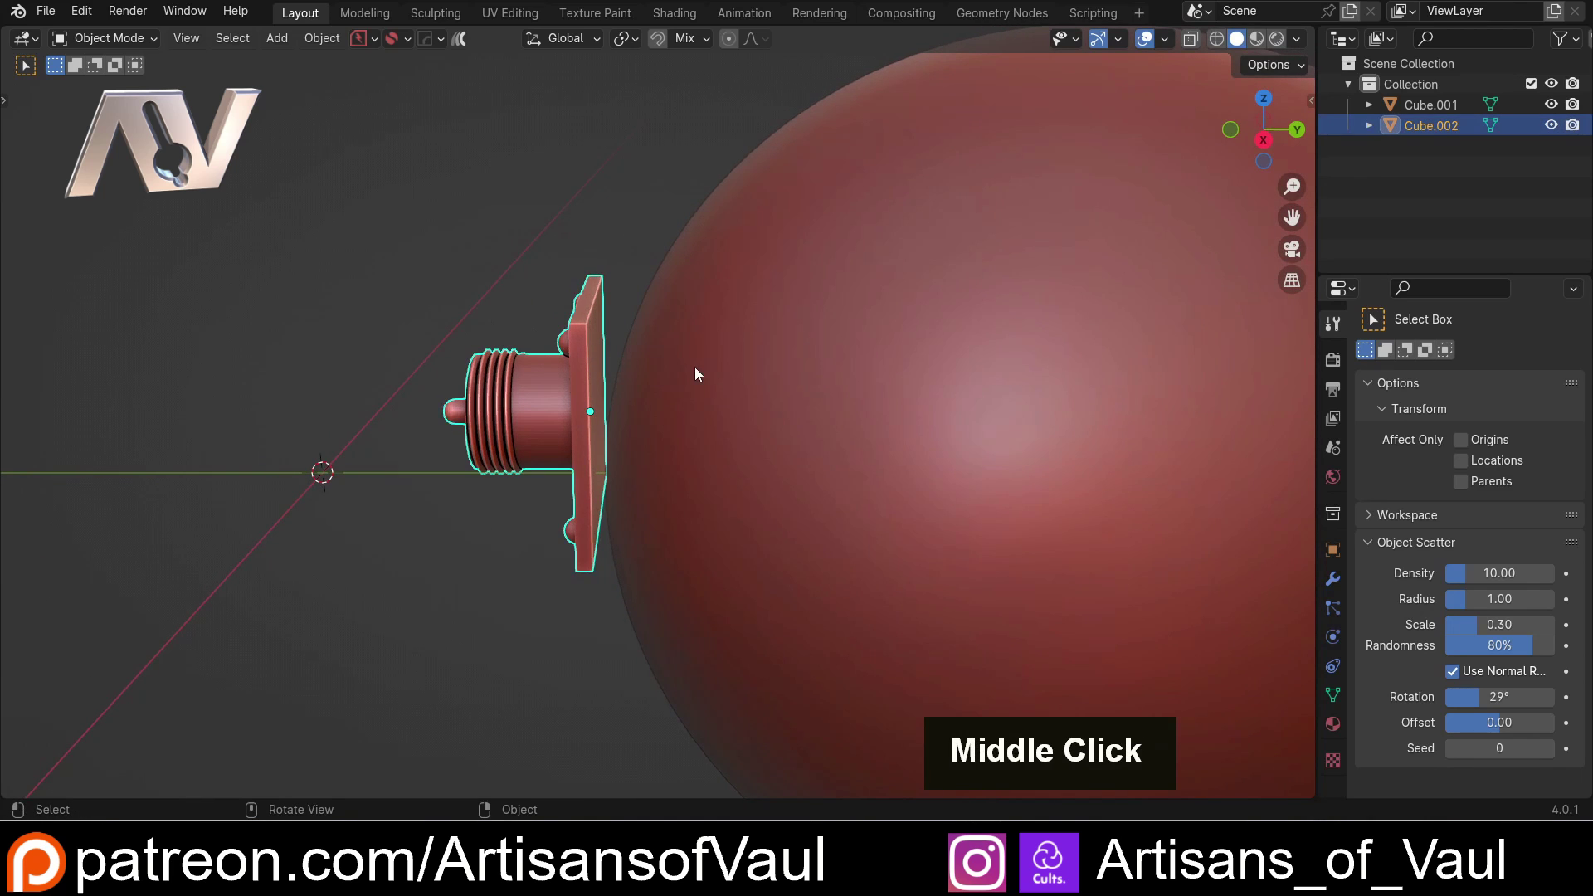
middle_drag(589, 390, 630, 355)
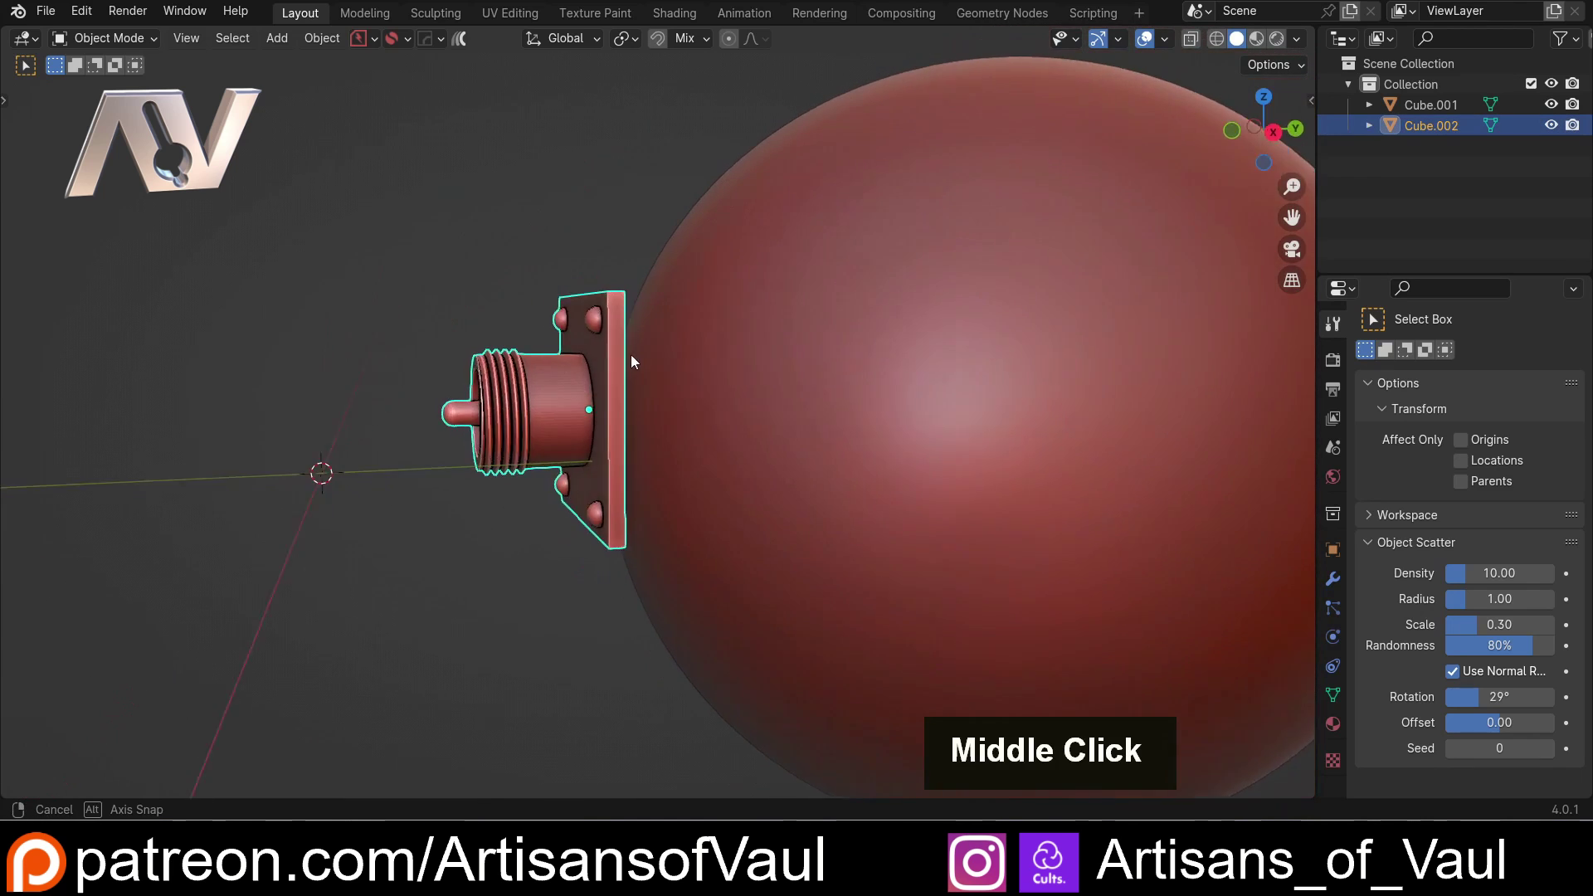
scroll(590, 356, up, 3)
shift+middle_drag(509, 362, 624, 335)
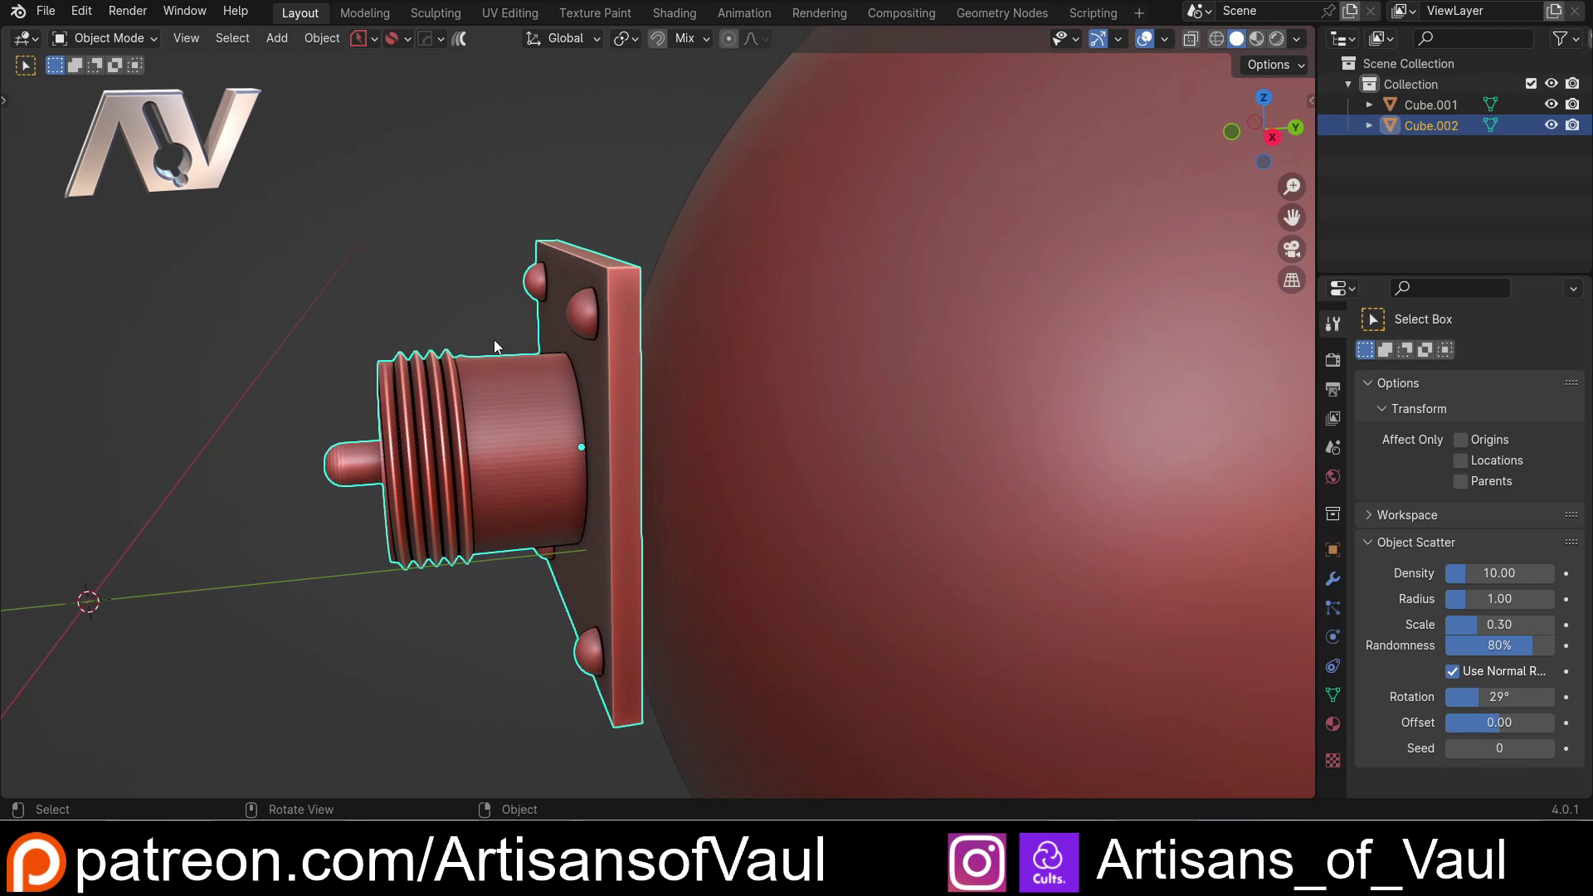
middle_drag(495, 347, 541, 309)
scroll(540, 309, down, 3)
middle_drag(609, 357, 634, 177)
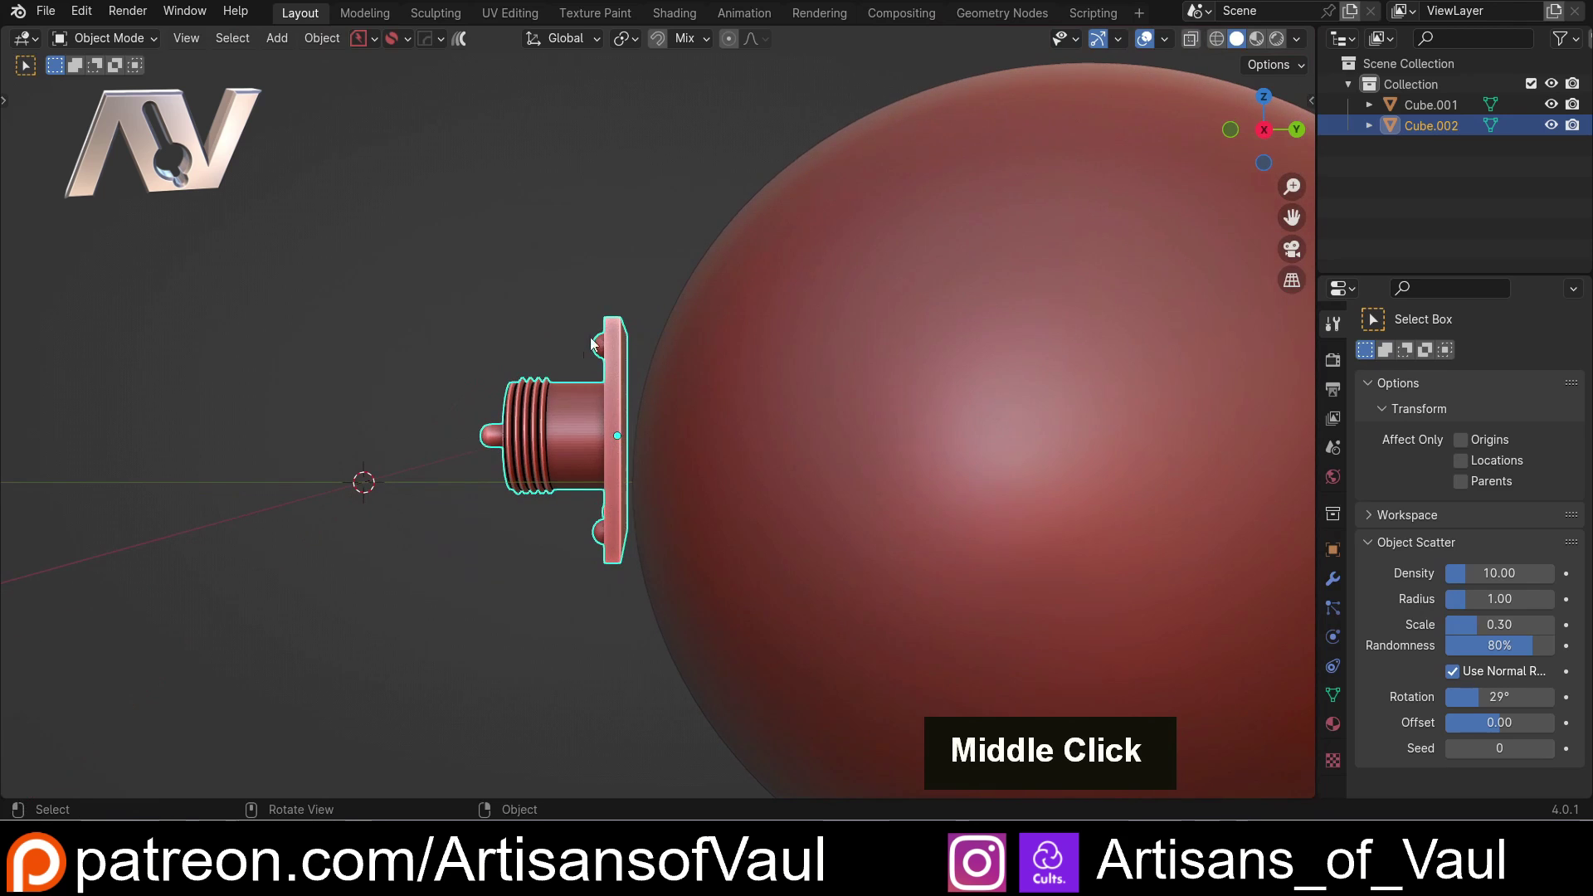
click(1264, 130)
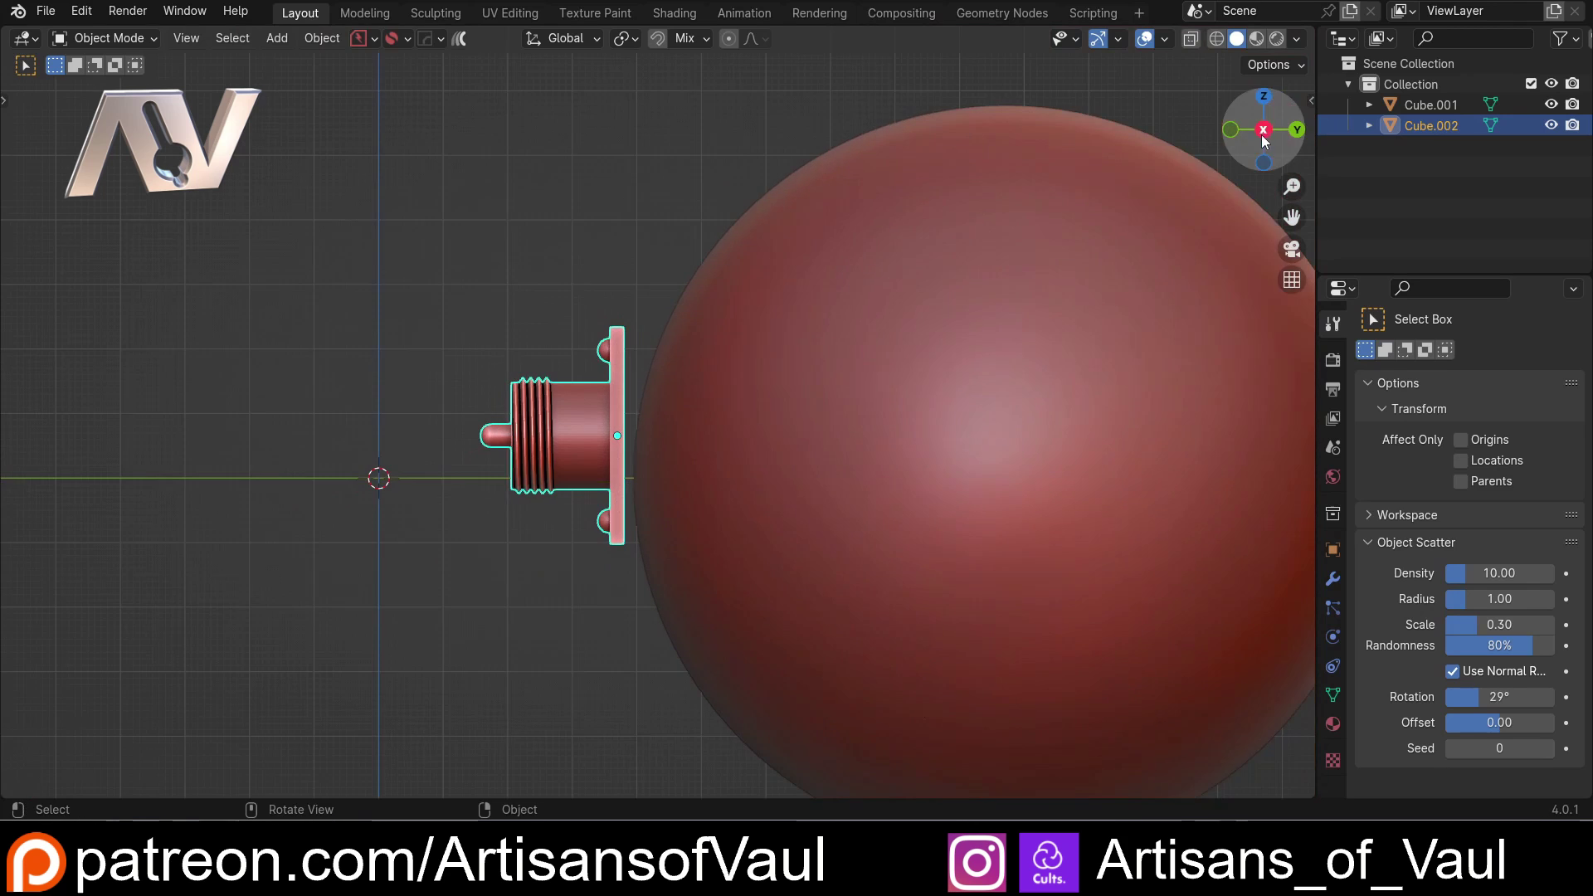
scroll(640, 344, up, 2)
- Box-select the connector, then add the sphere so the sphere is active
click(612, 520)
click(525, 481)
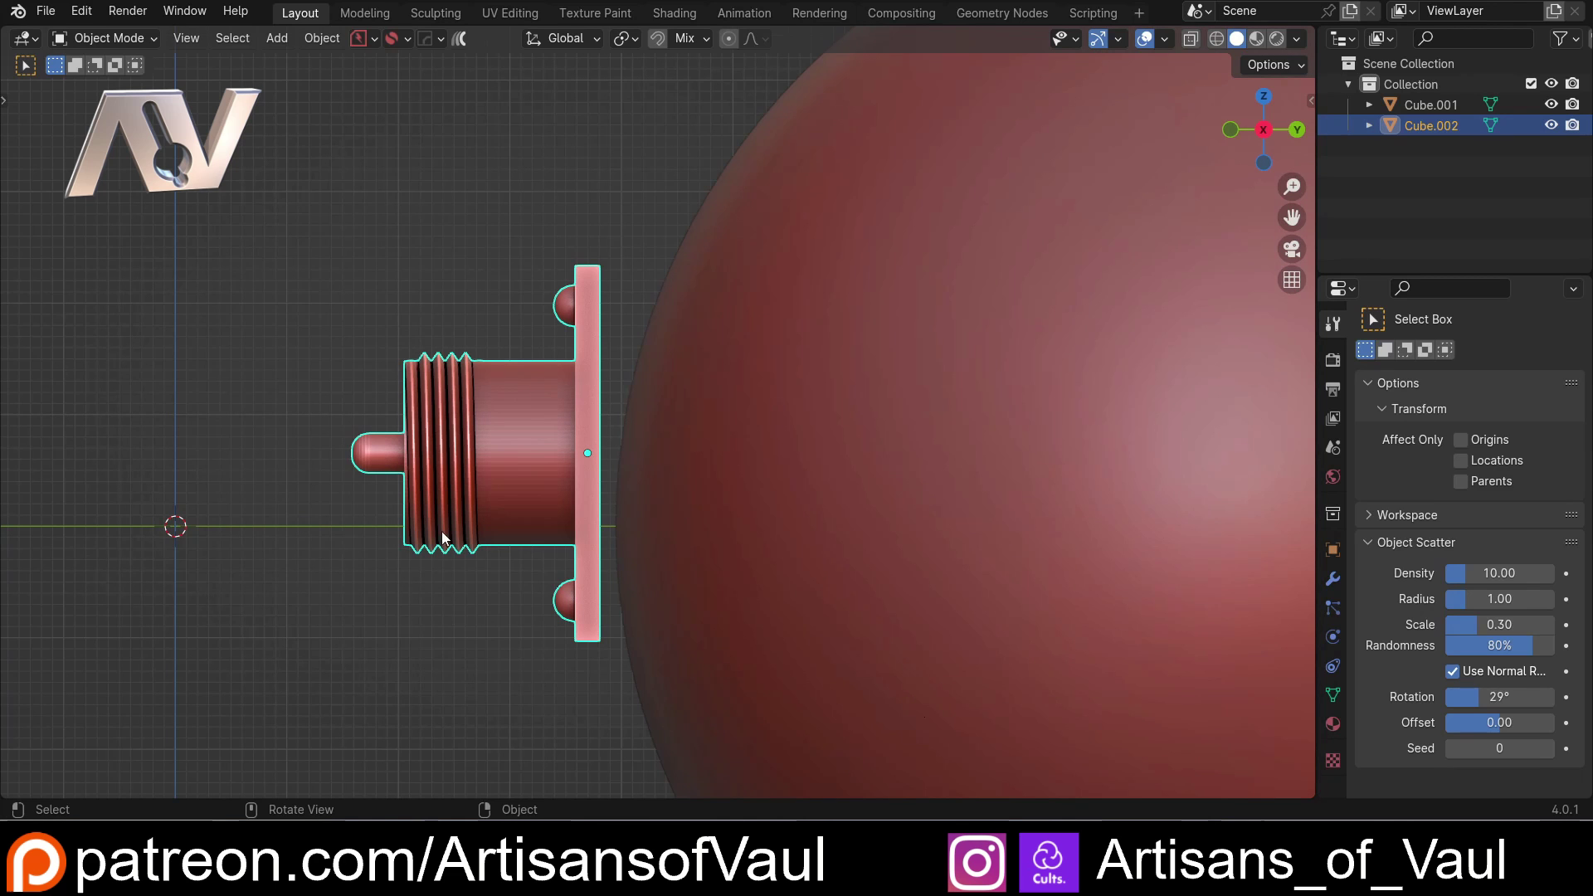
scroll(428, 524, up, 3)
shift+middle_drag(428, 525, 438, 287)
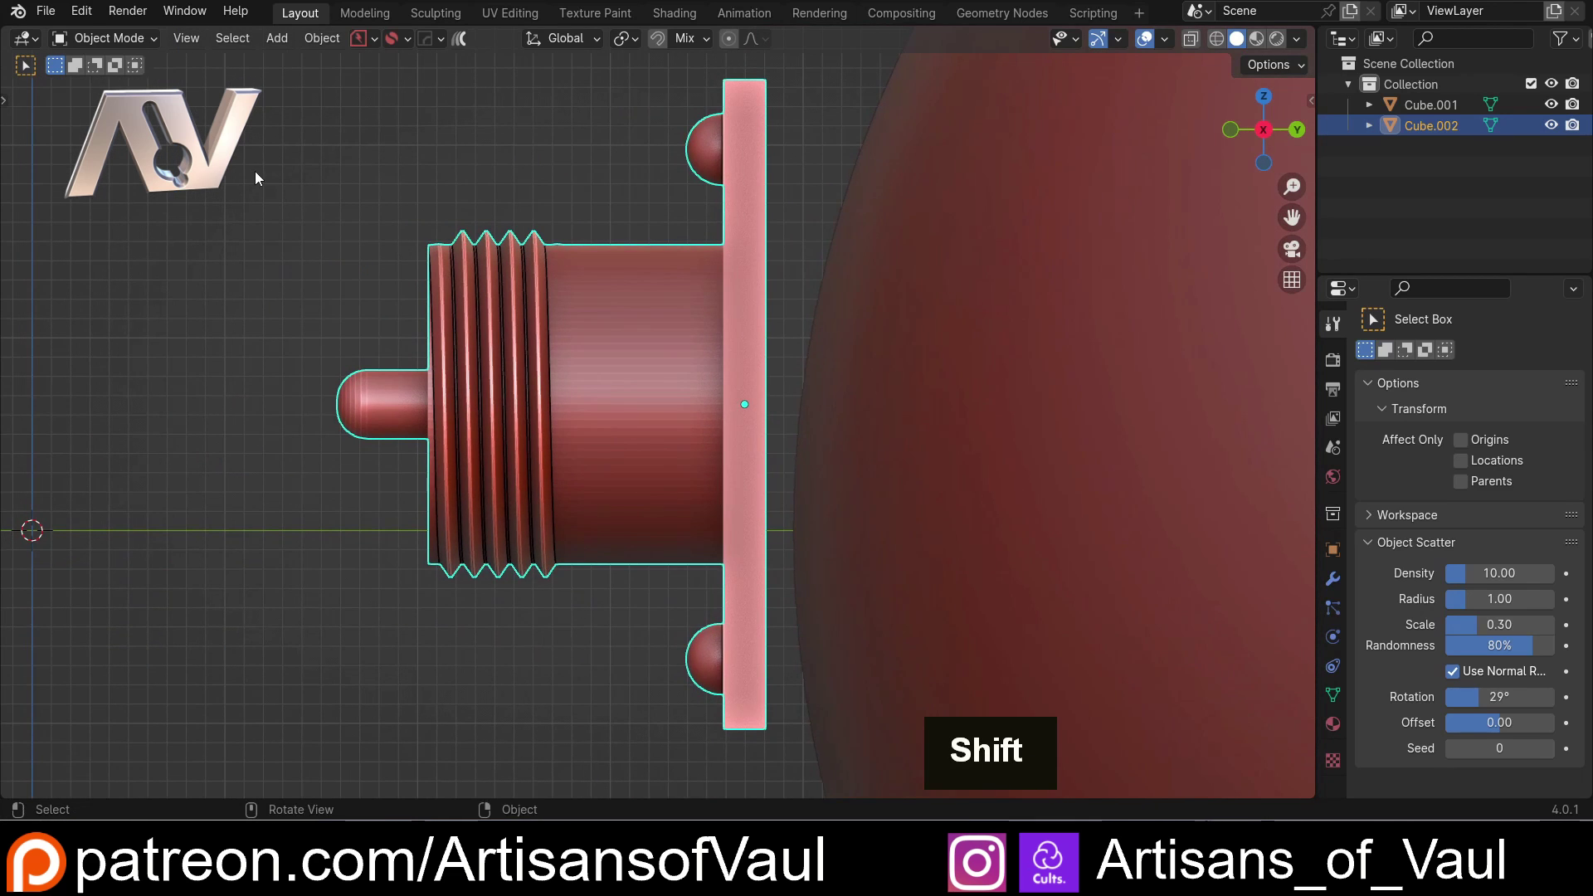
shift+middle_drag(255, 171, 299, 167)
drag(299, 166, 644, 667)
scroll(439, 530, down, 2)
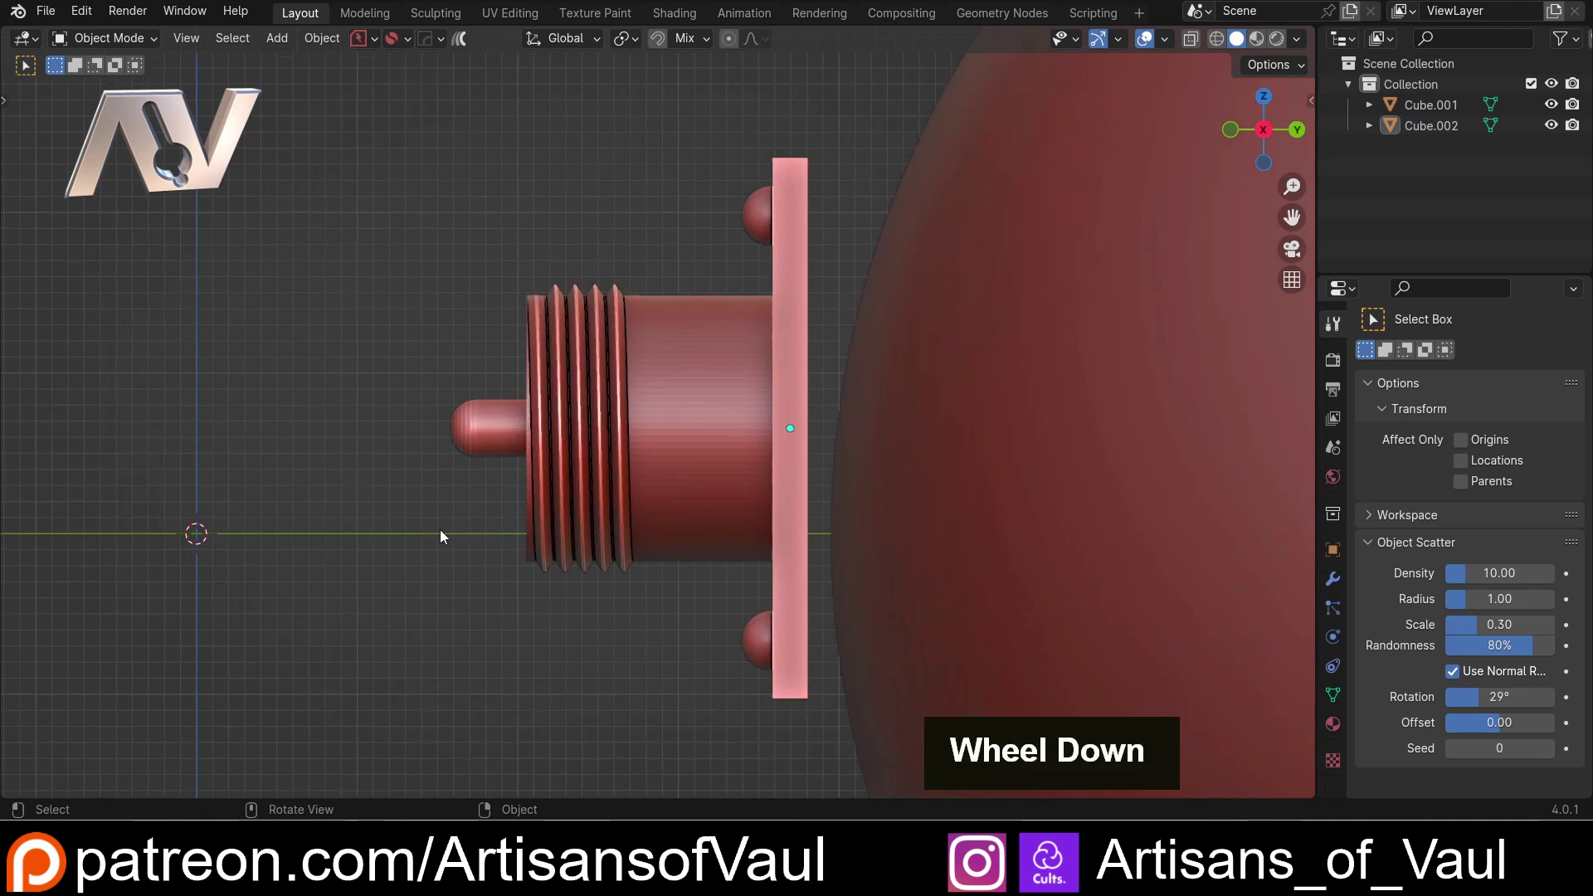
shift+click(805, 342)
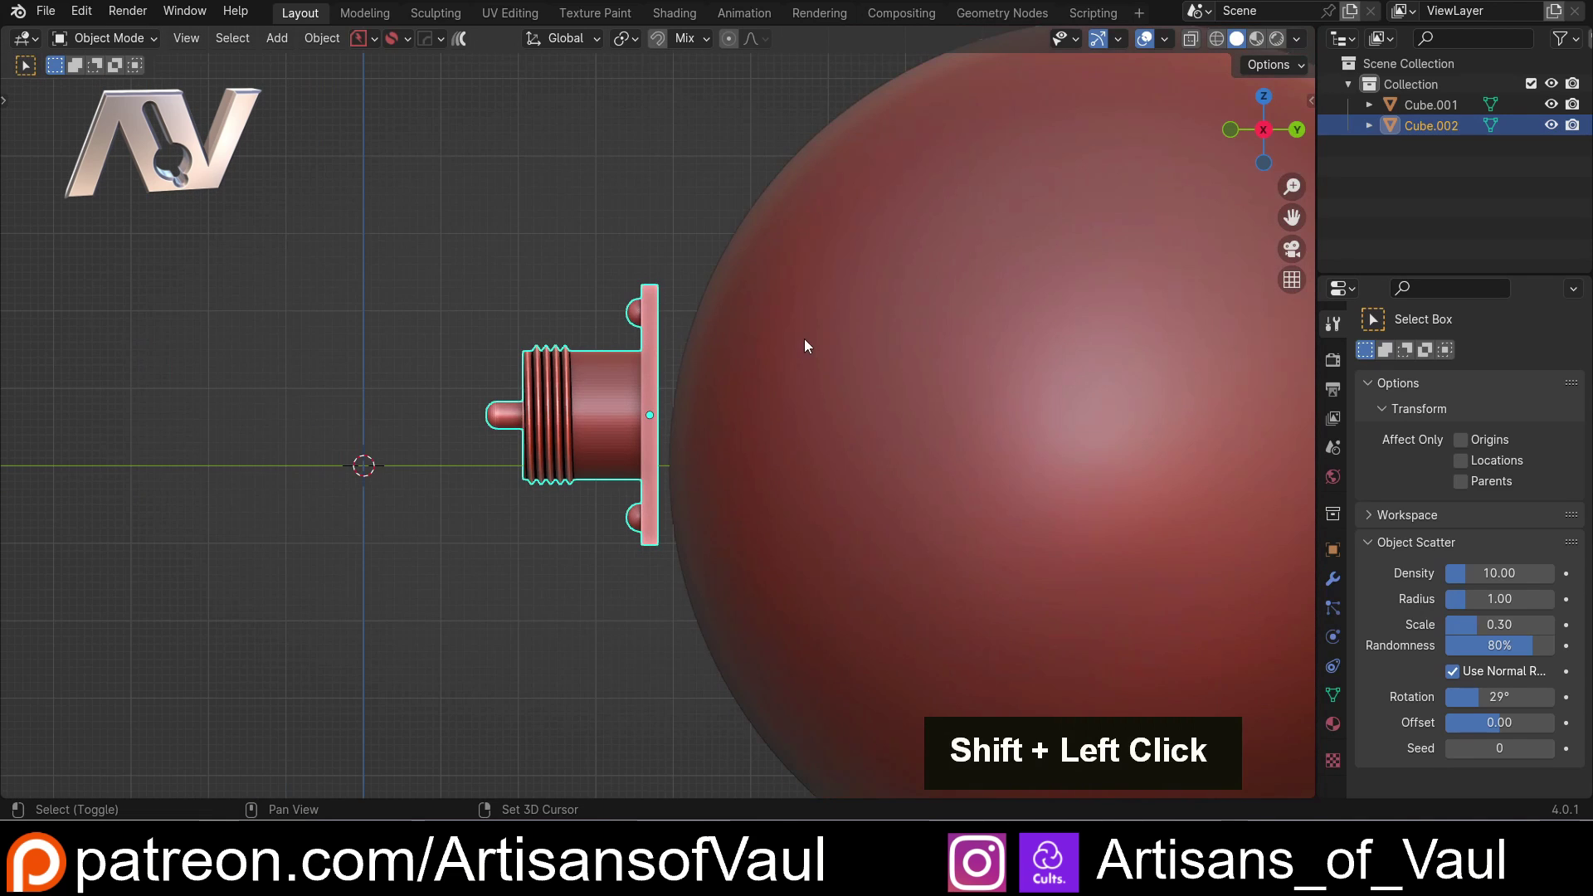
shift+middle_drag(804, 342, 518, 289)
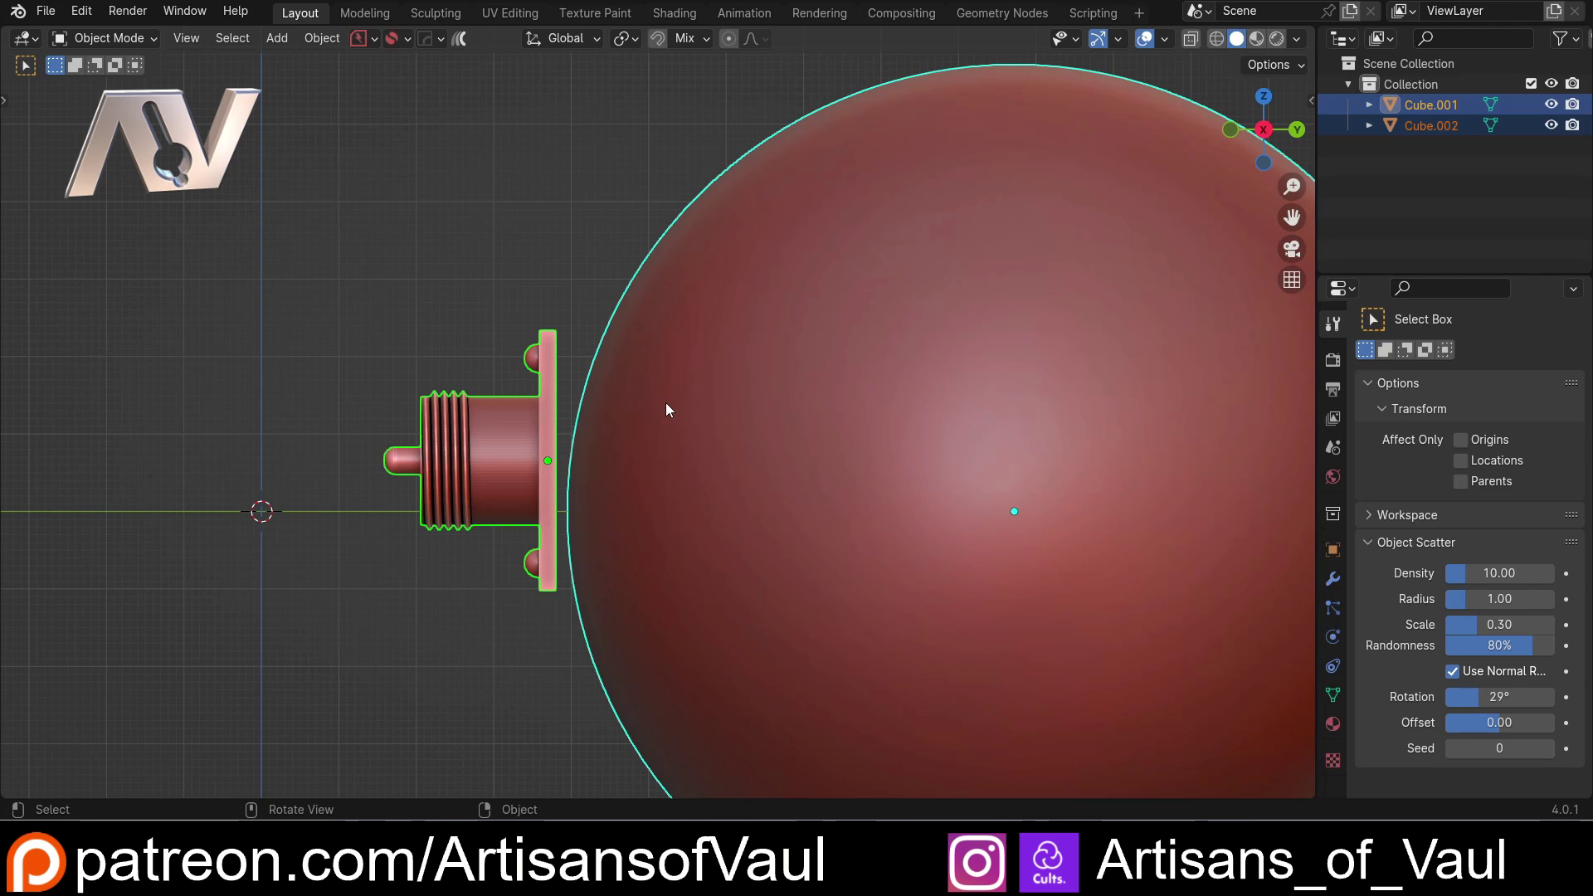
- Turn off surface snapping and conform the connector onto the sphere with Conform Object
click(460, 39)
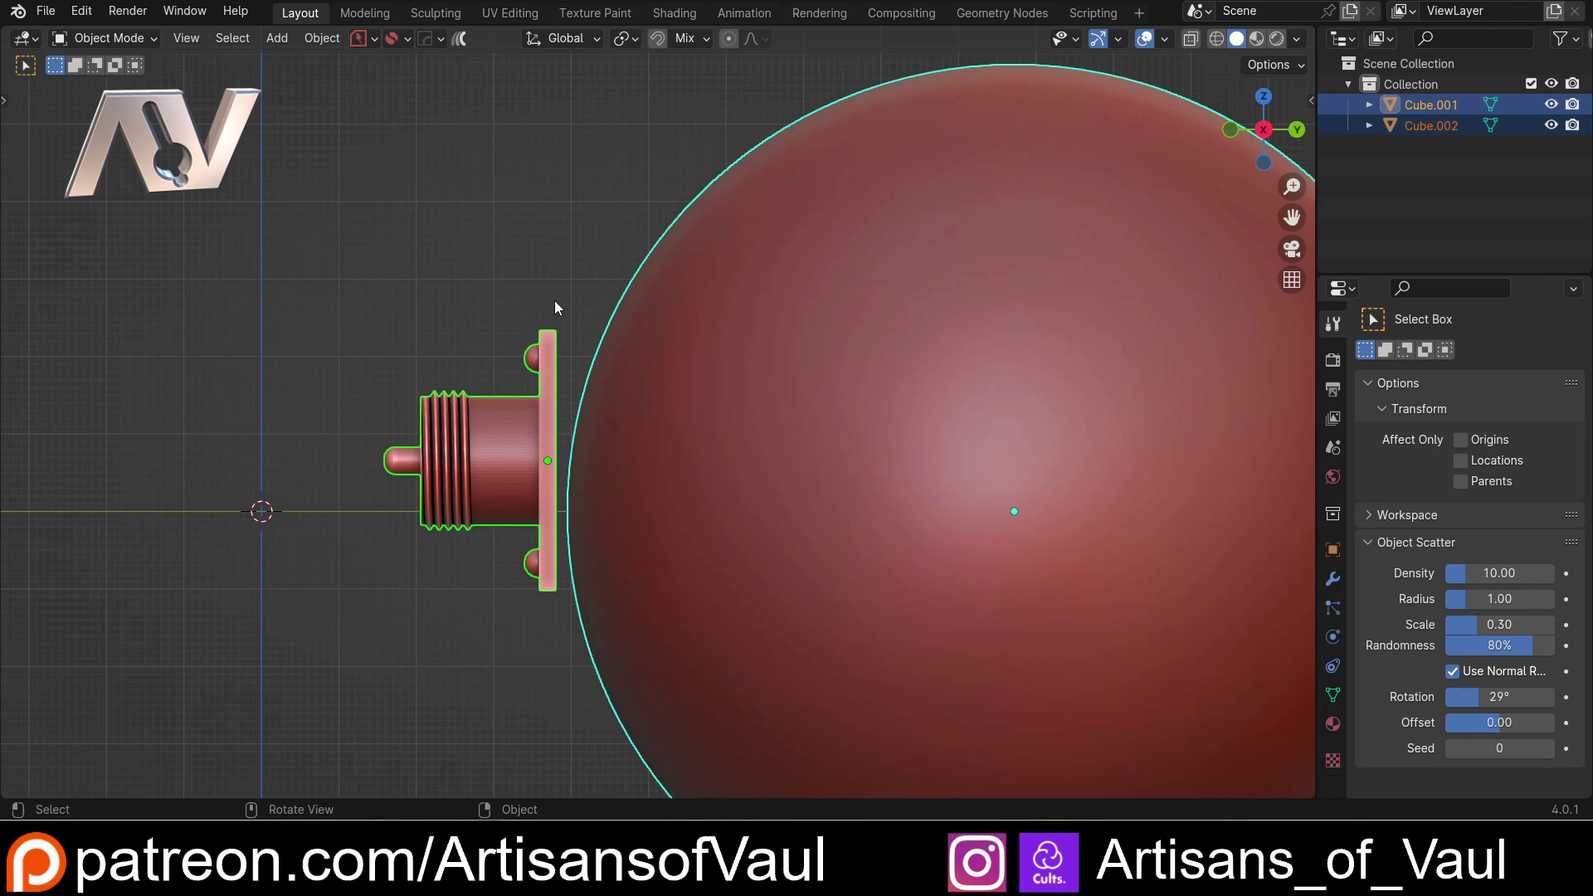
right_click(586, 242)
mouse_move(523, 674)
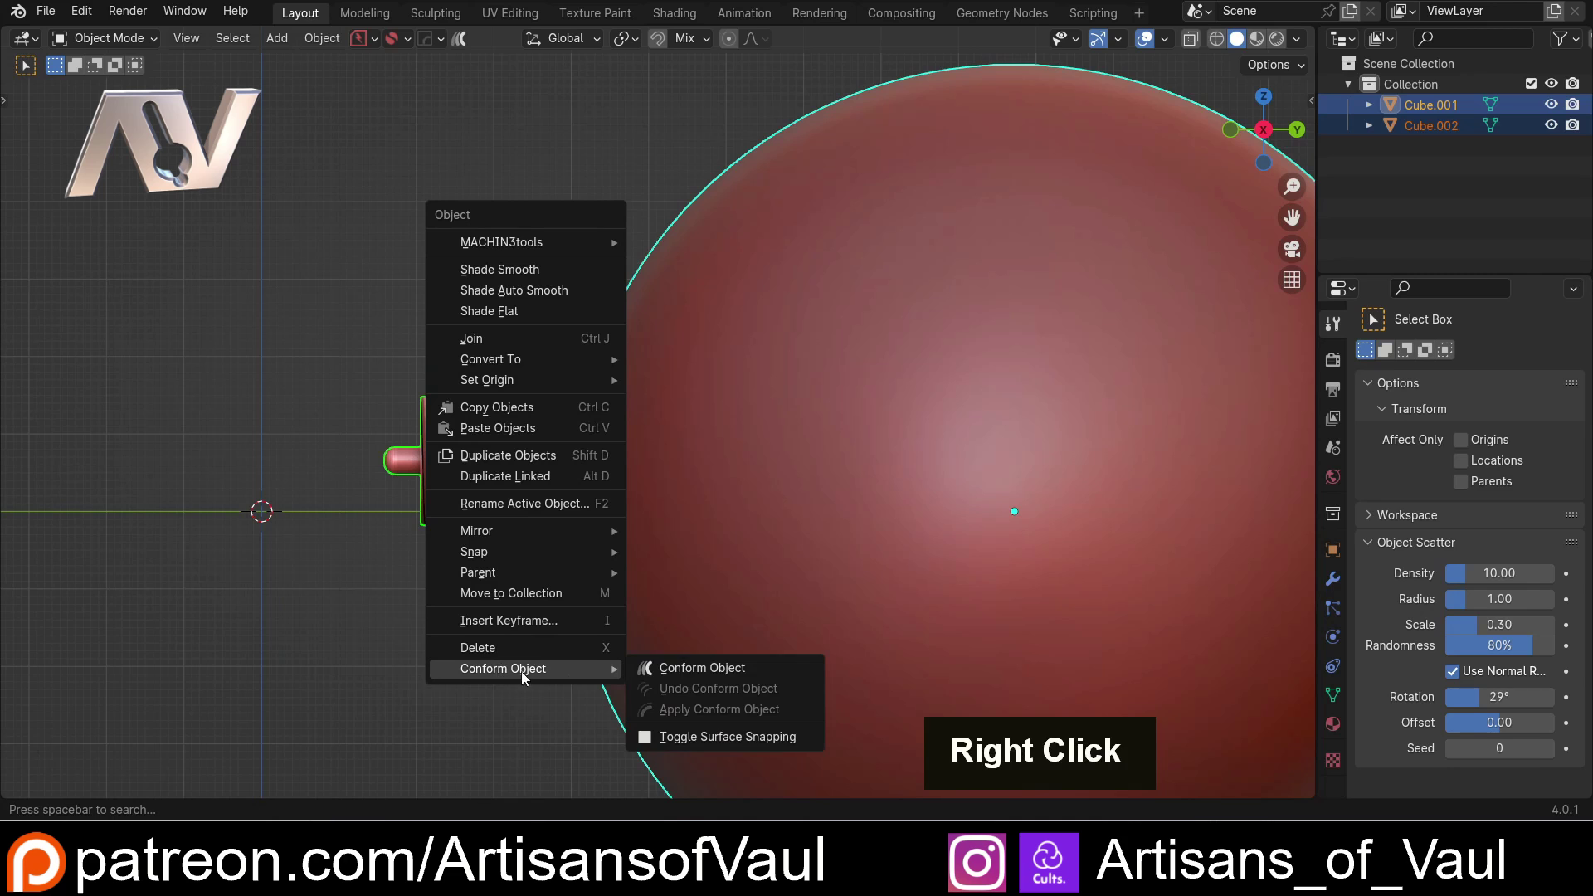
click(694, 668)
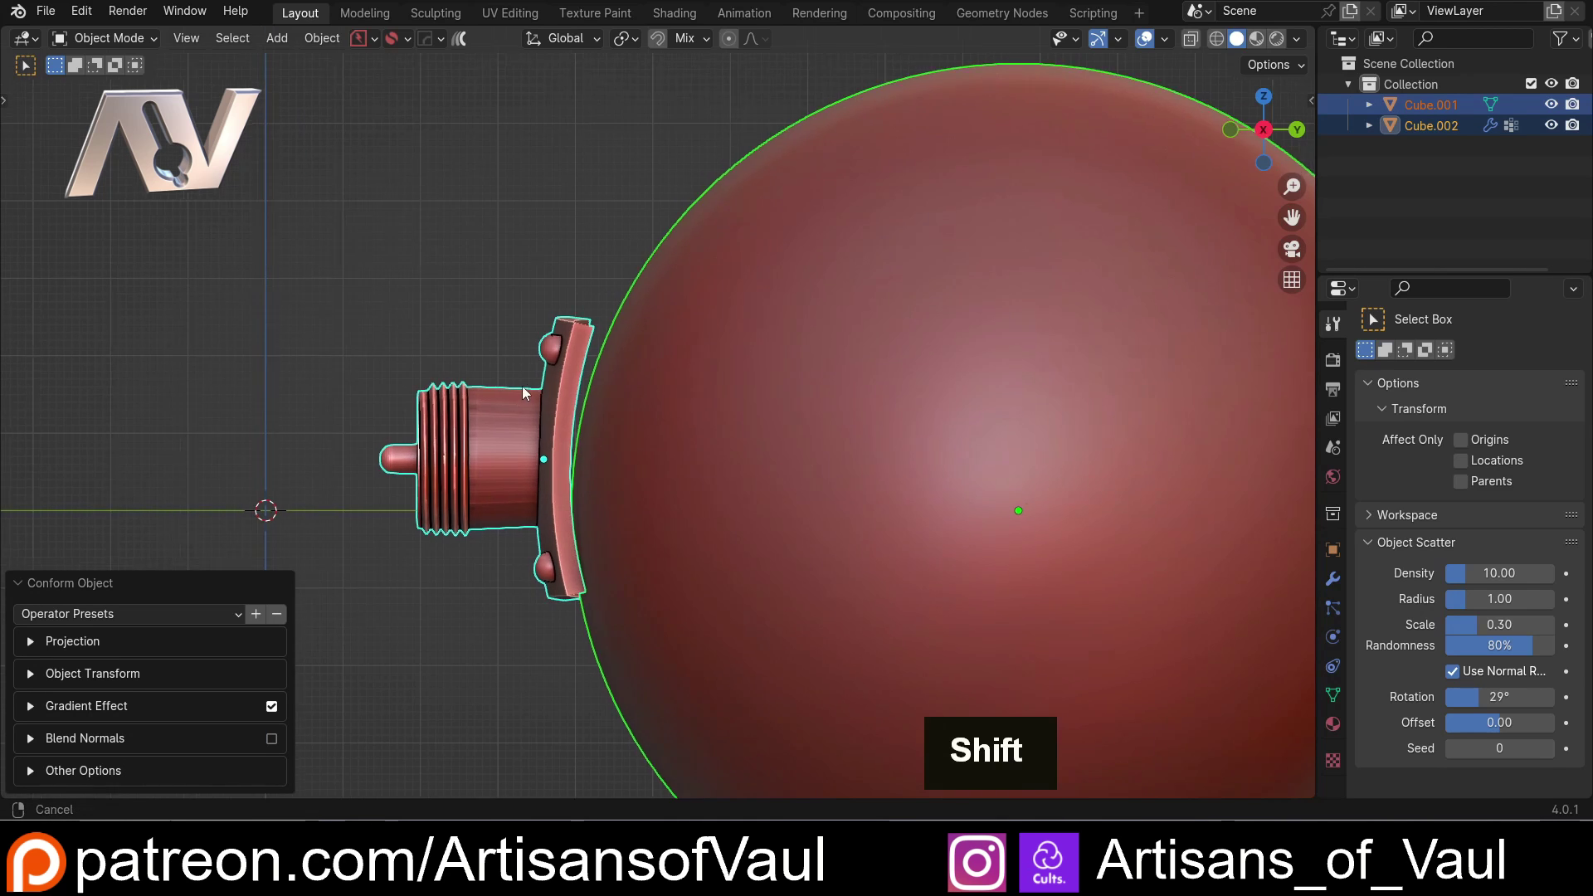
- Inspect the conformed part from several angles and expand the Projection settings
scroll(523, 390, up, 3)
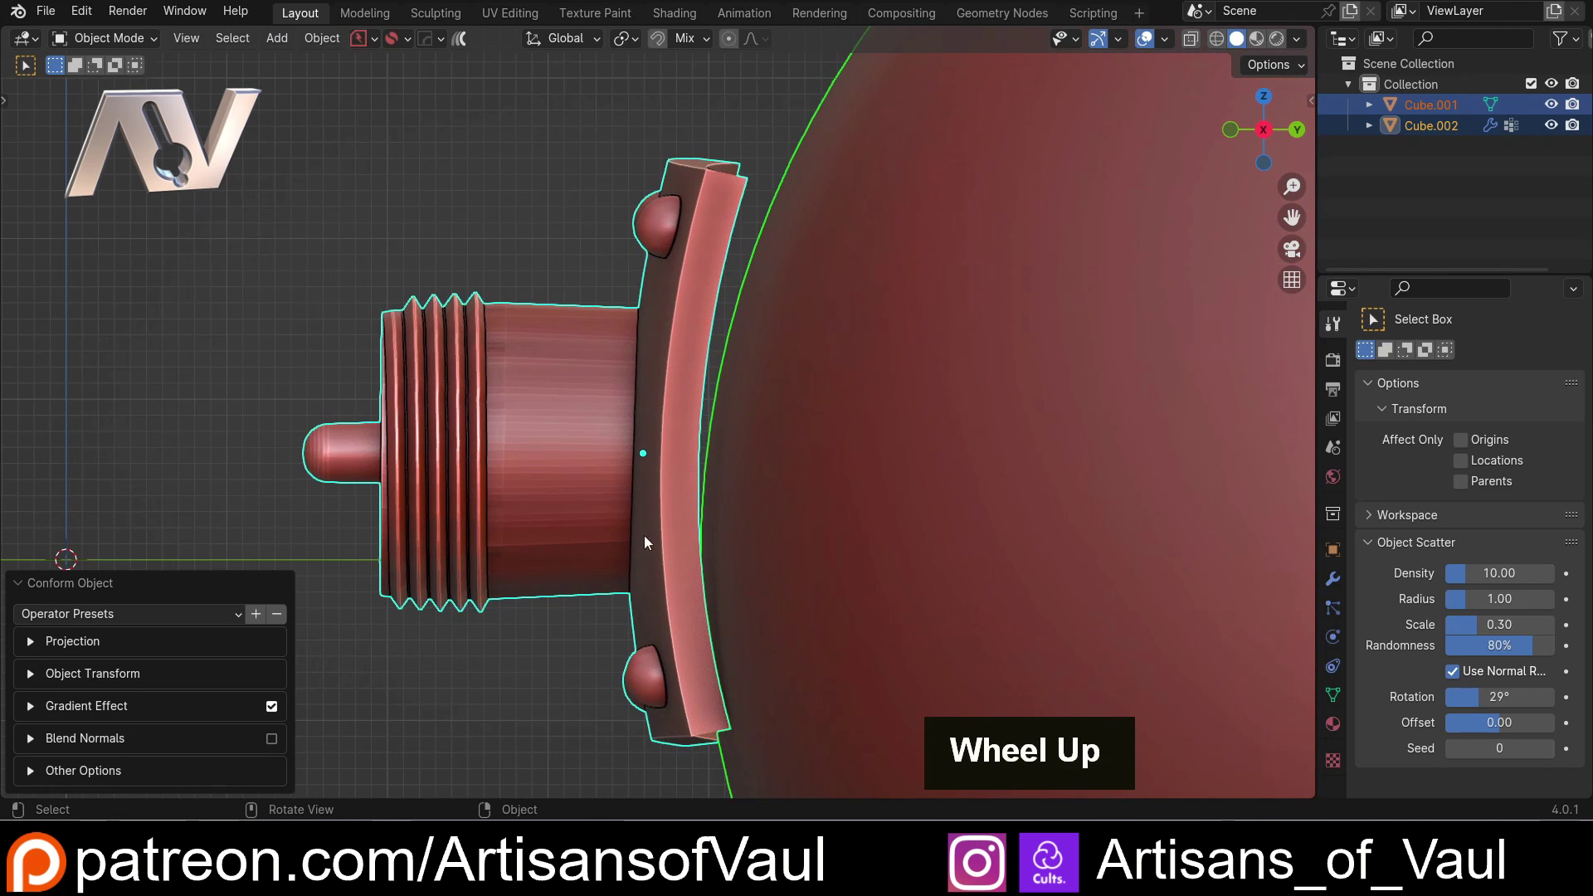
middle_drag(747, 377, 1109, 249)
scroll(729, 543, down, 2)
click(1263, 131)
scroll(763, 309, down, 2)
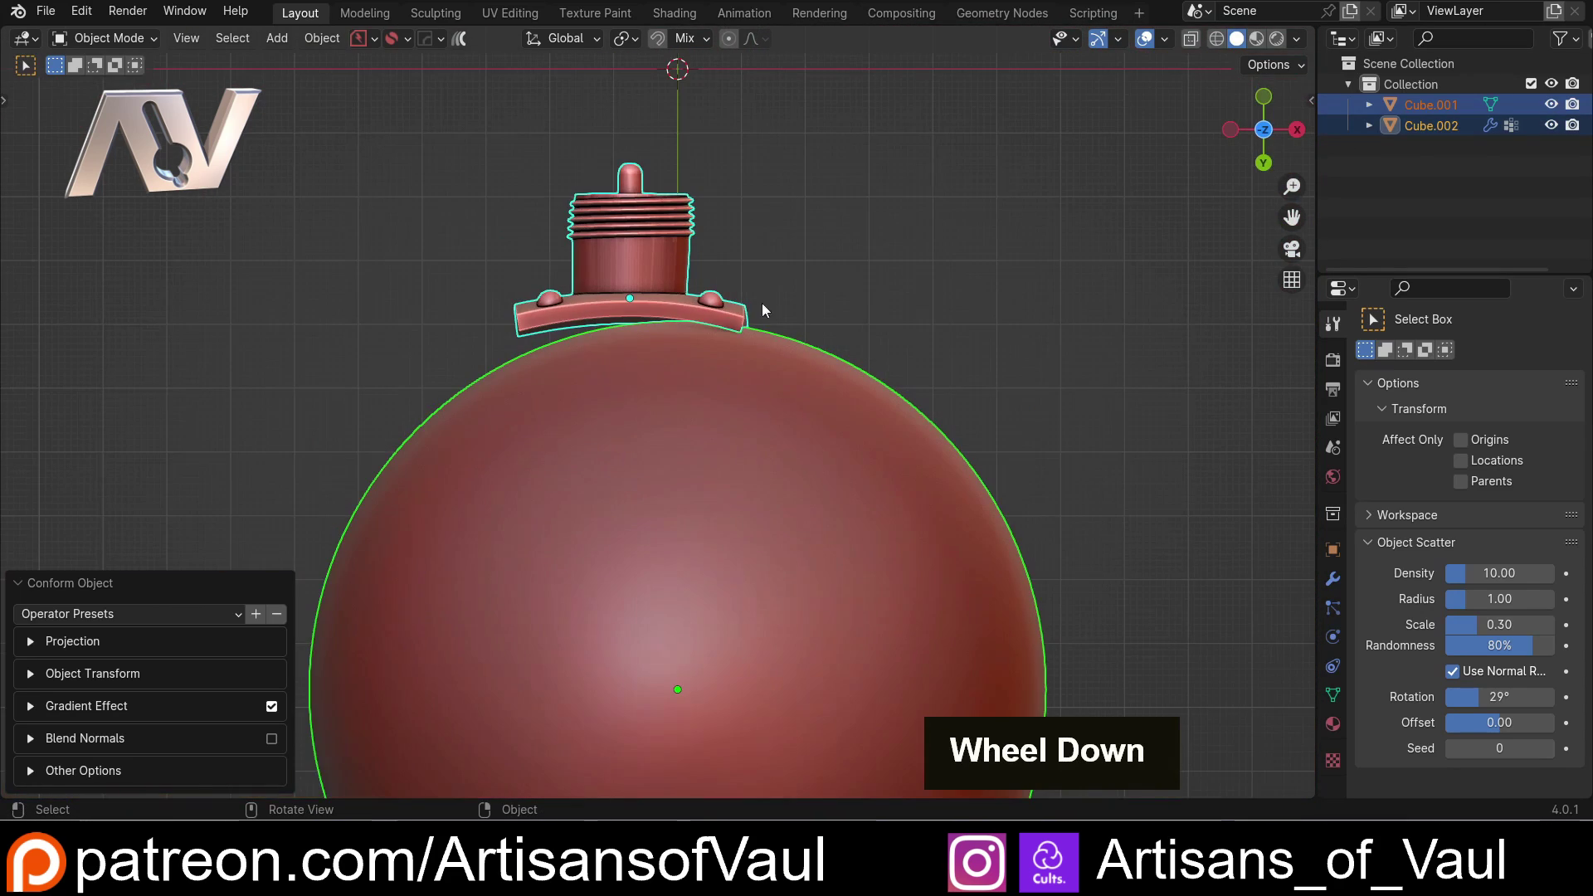
middle_drag(708, 188, 693, 680)
scroll(727, 456, up, 5)
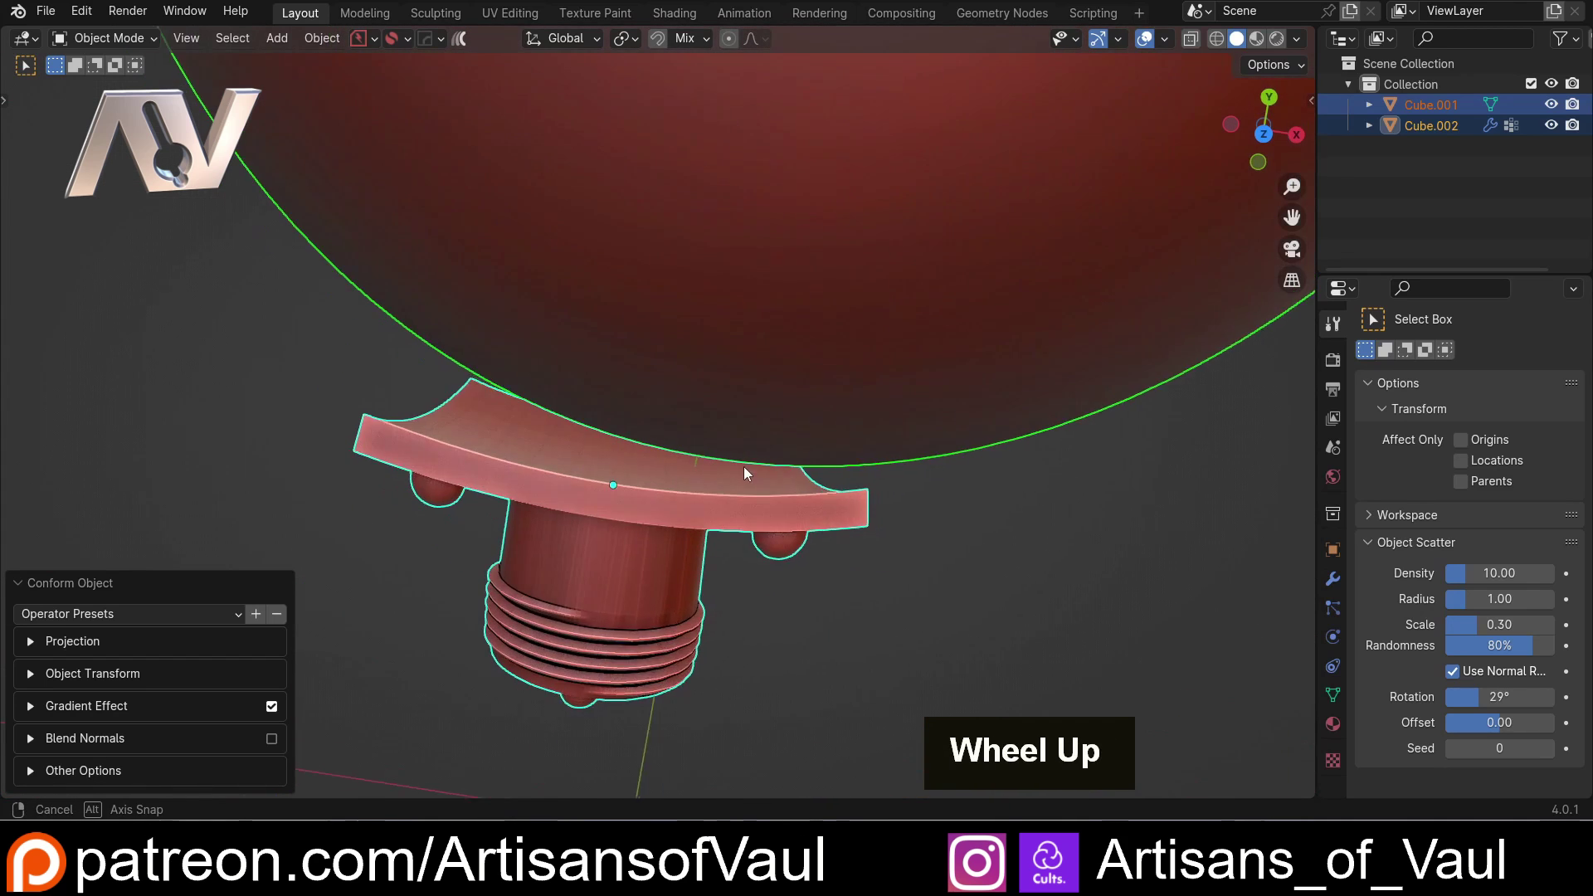
middle_drag(744, 466, 754, 452)
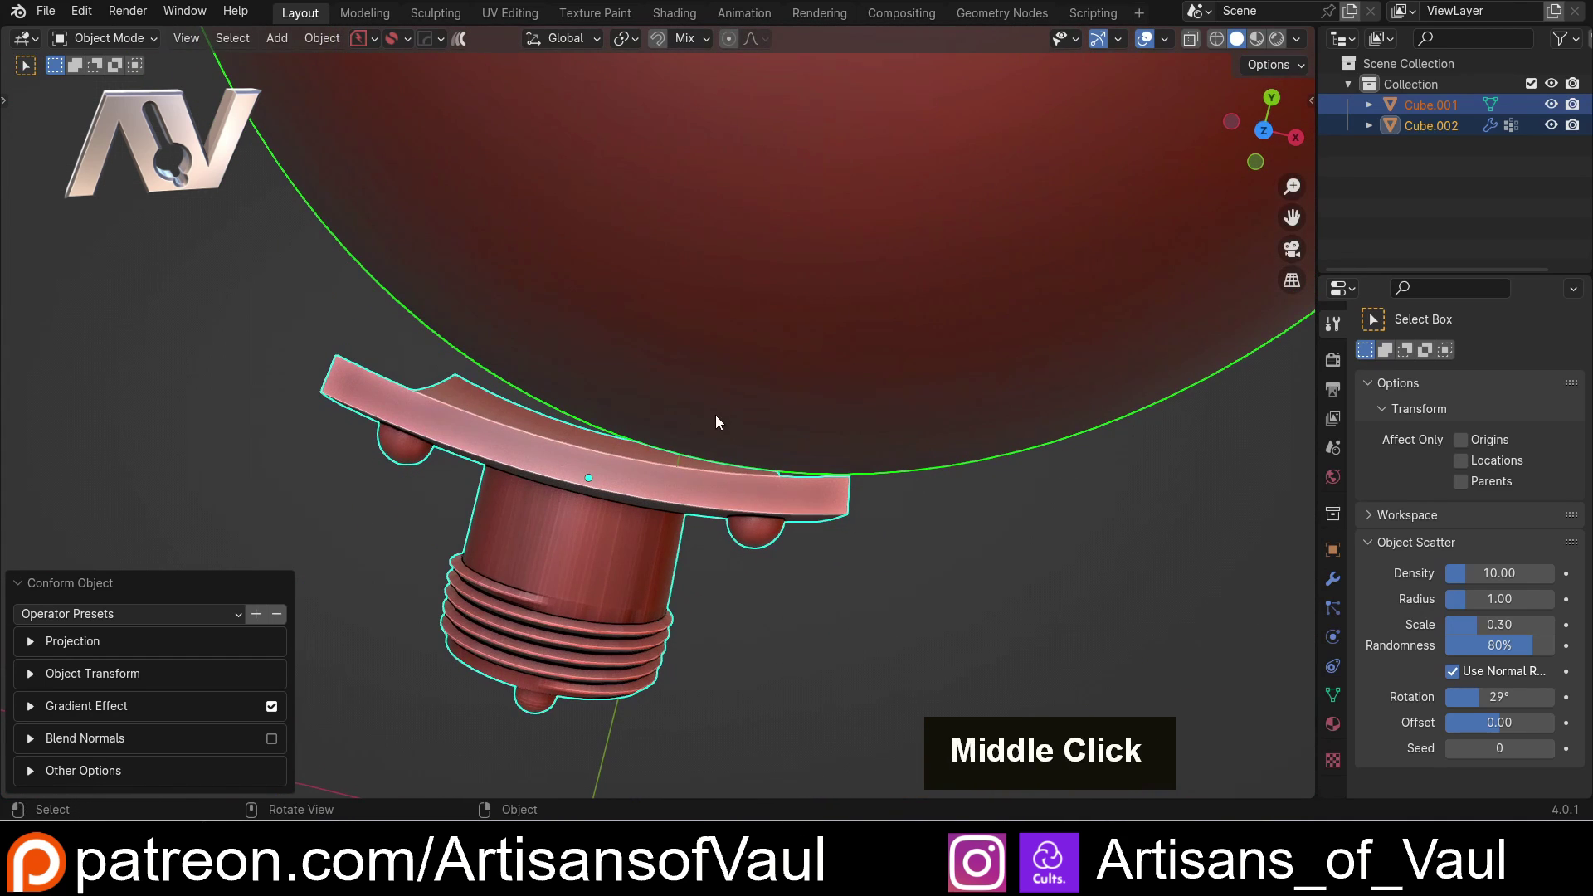
scroll(717, 421, down, 4)
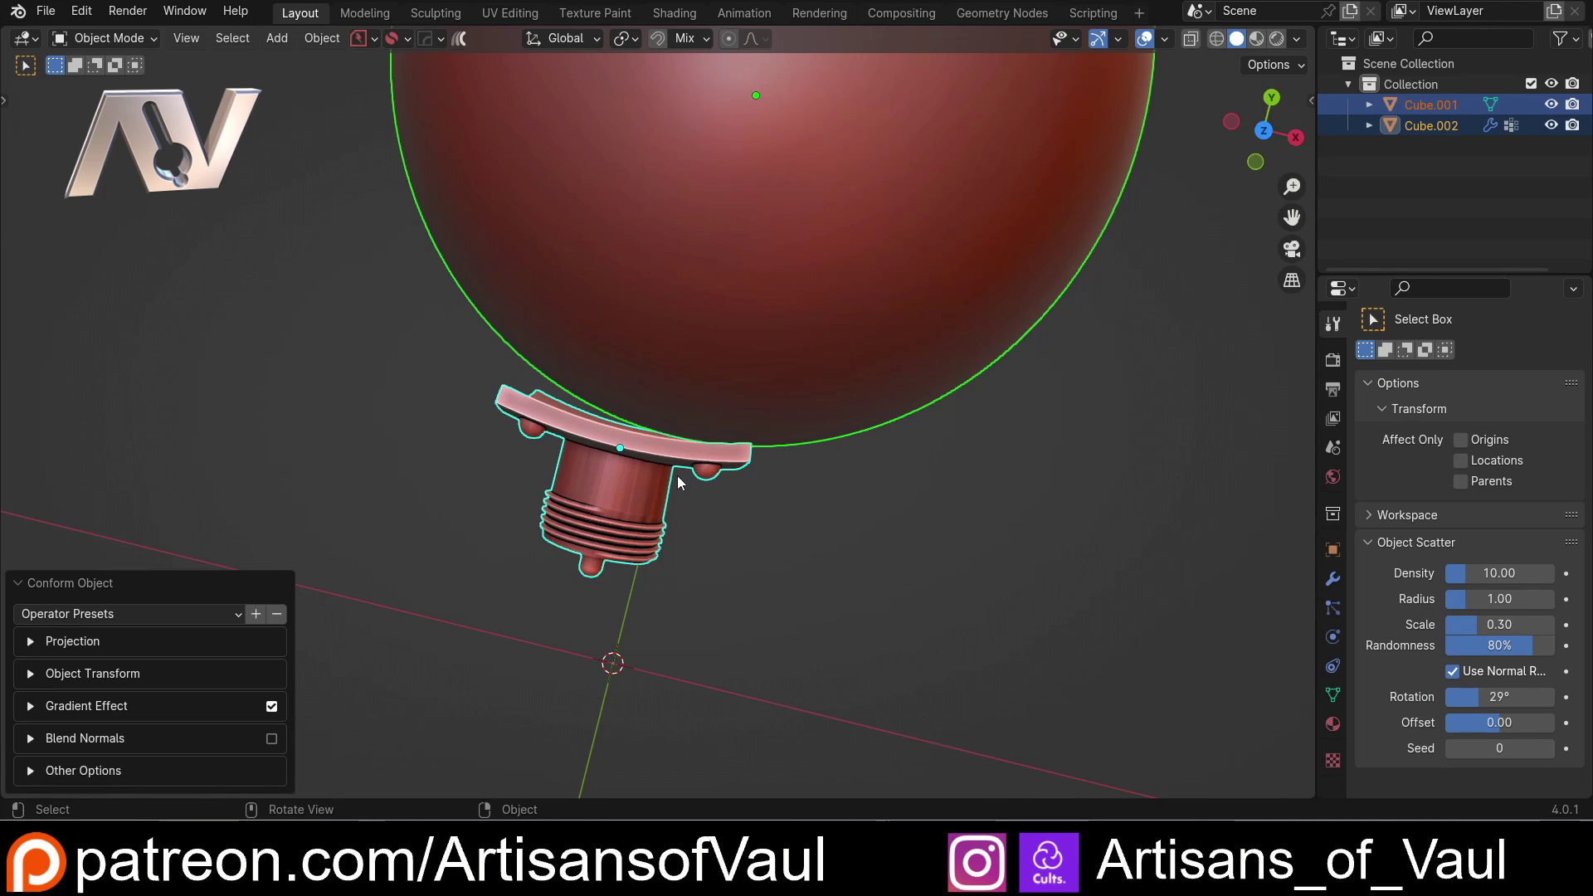
scroll(567, 467, up, 3)
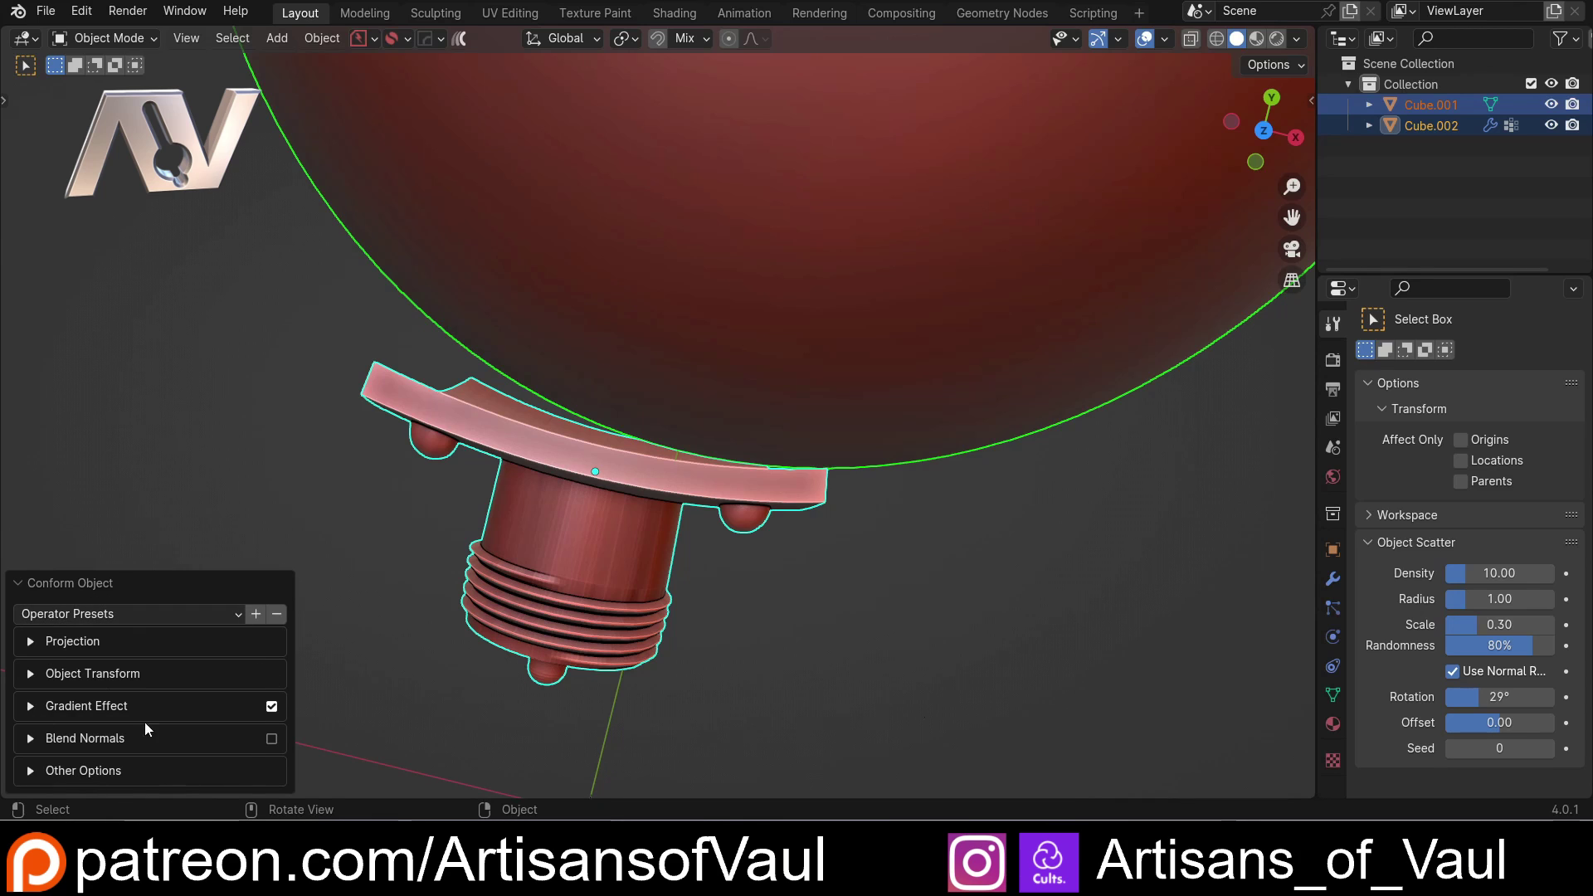
click(31, 641)
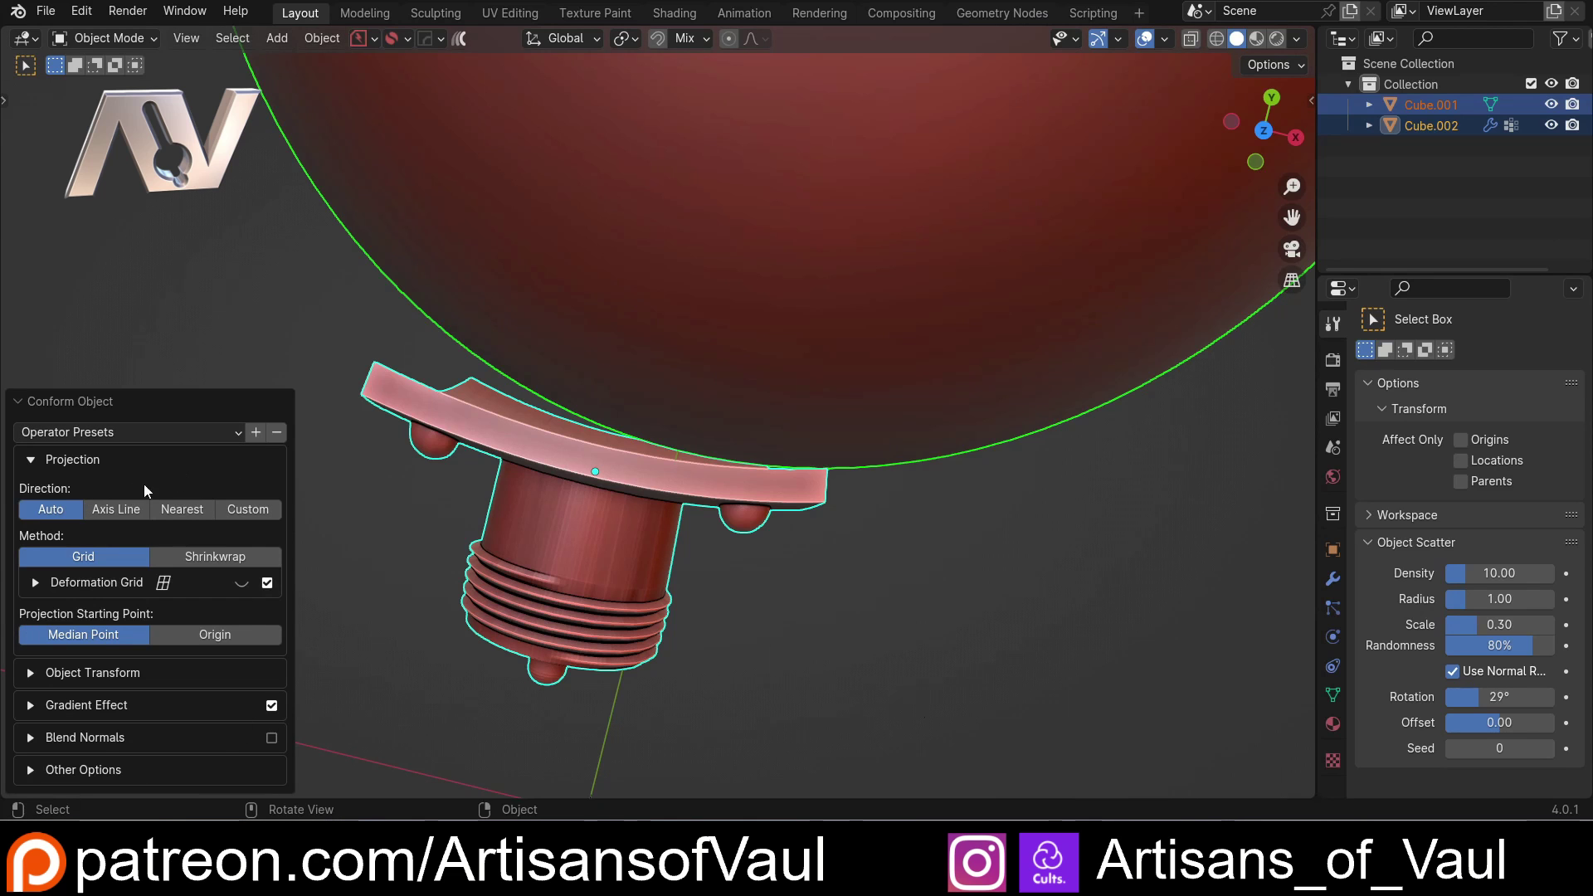
scroll(386, 684, up, 2)
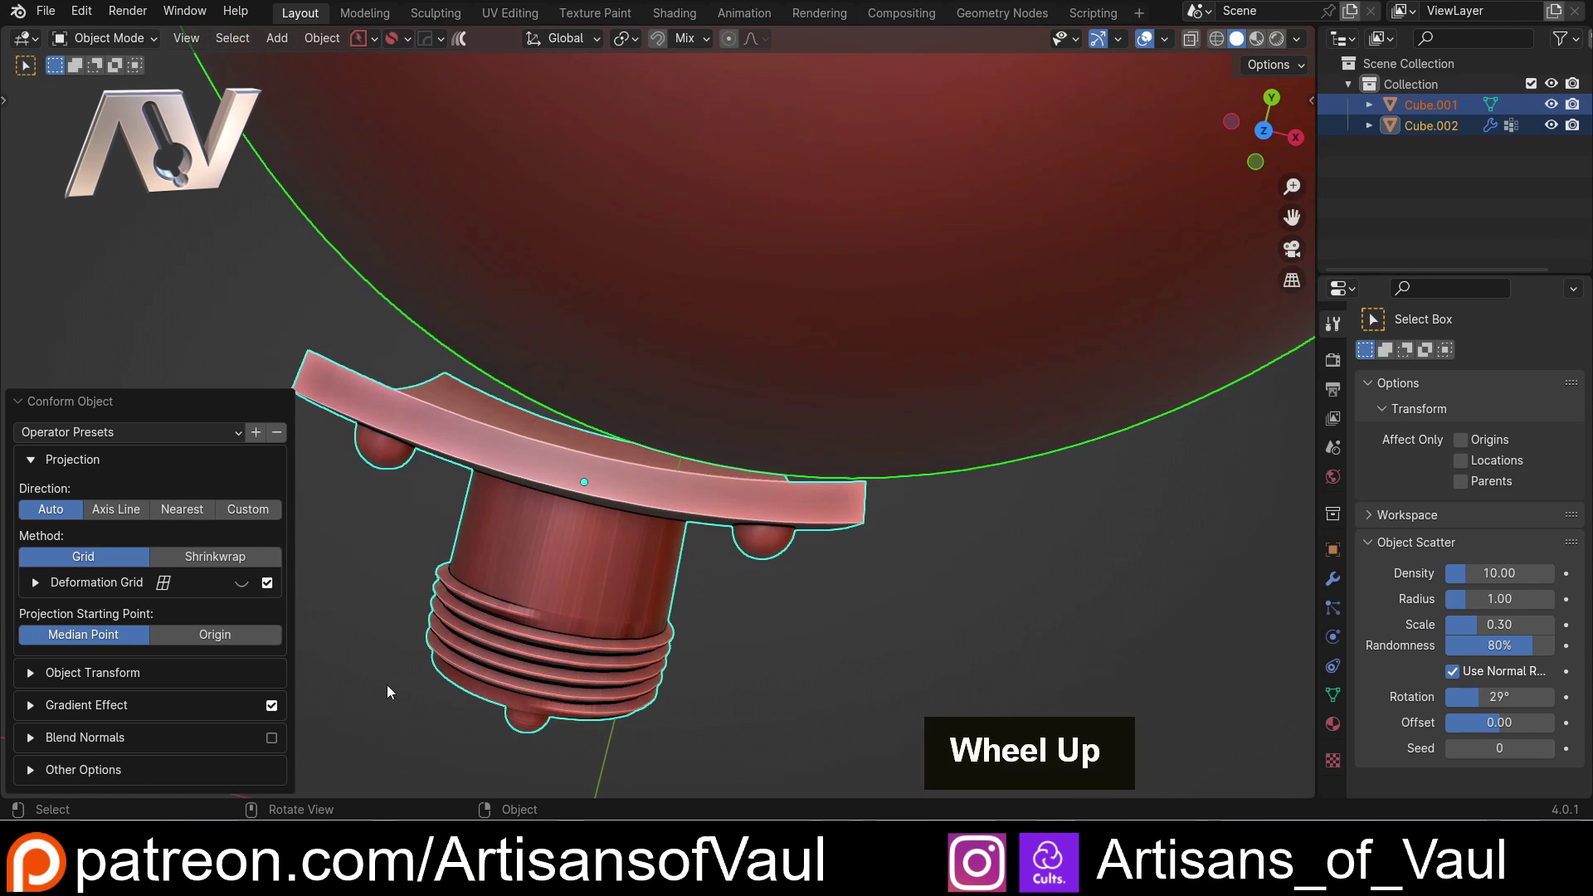
middle_drag(387, 684, 382, 521)
scroll(665, 476, down, 5)
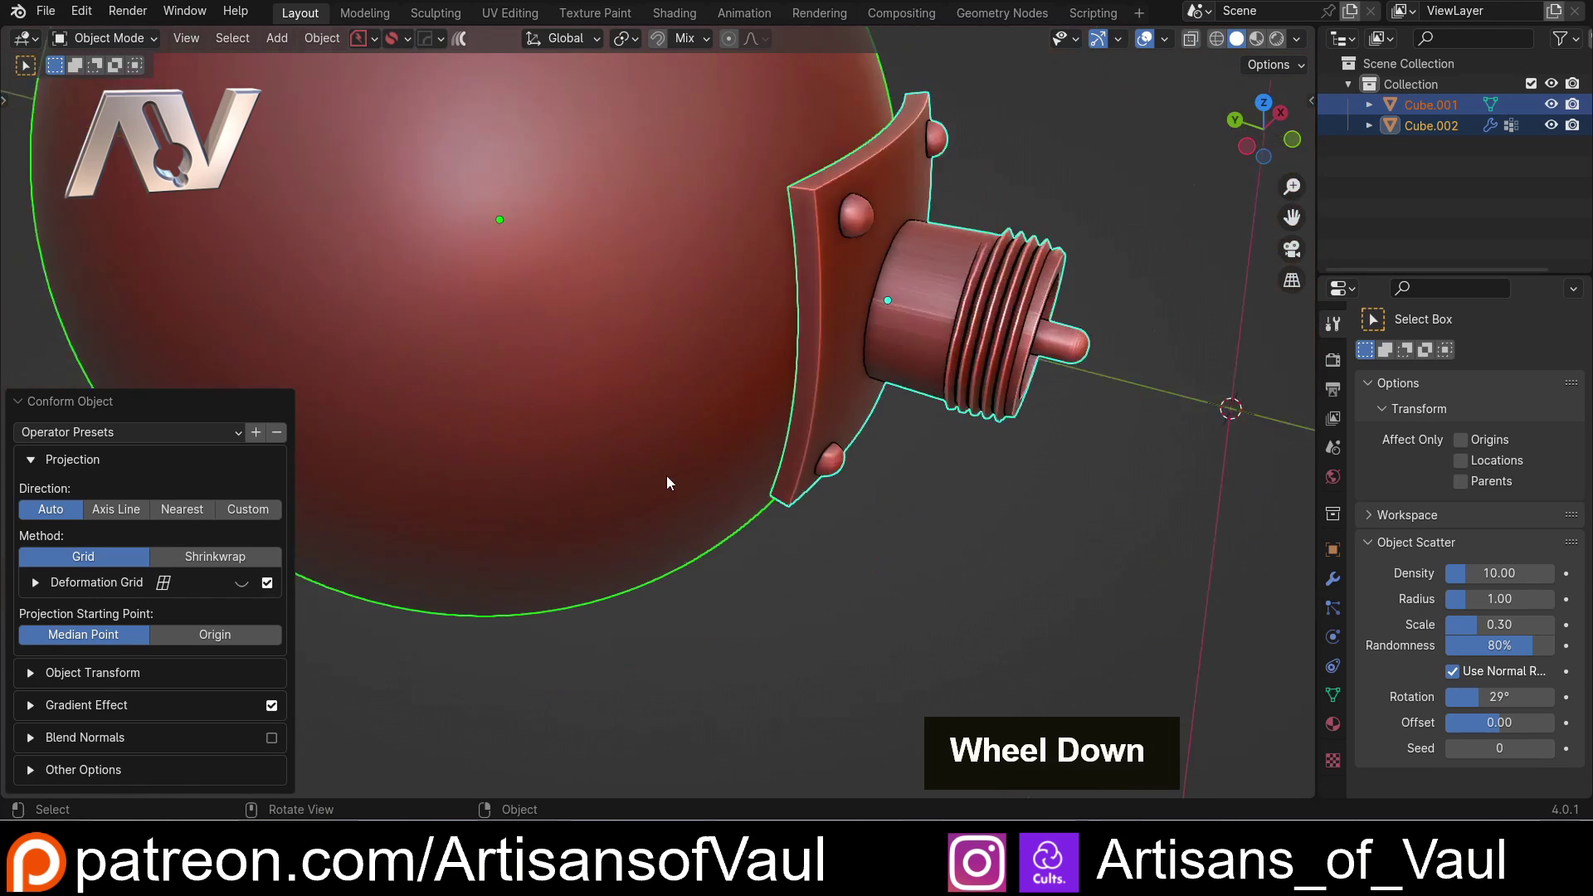
middle_drag(665, 475, 462, 529)
scroll(543, 448, up, 2)
scroll(463, 529, up, 2)
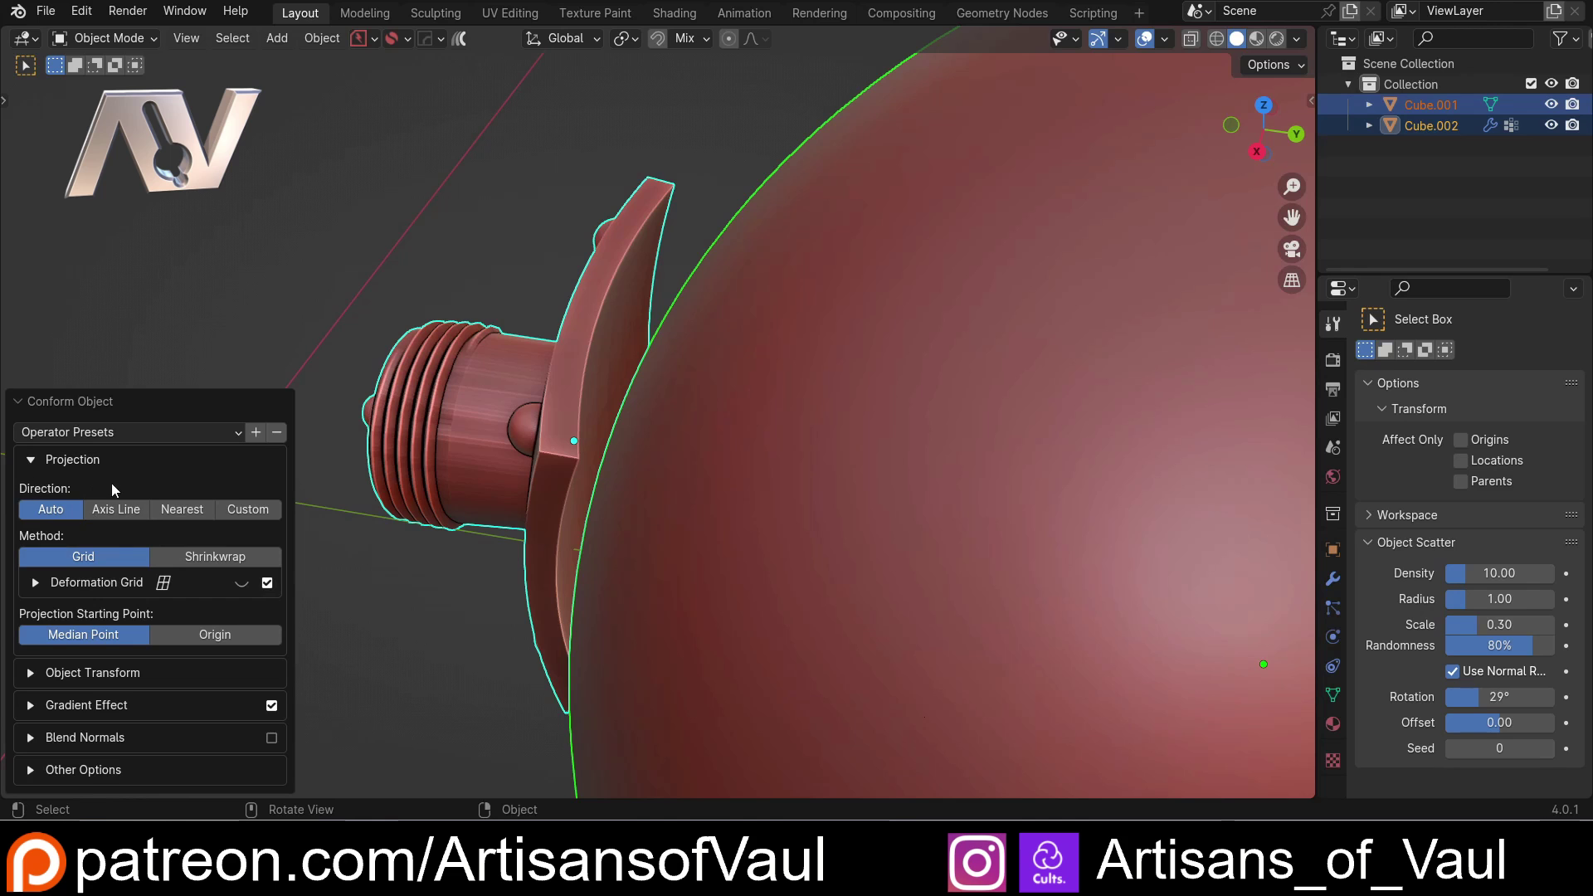
middle_click(117, 534)
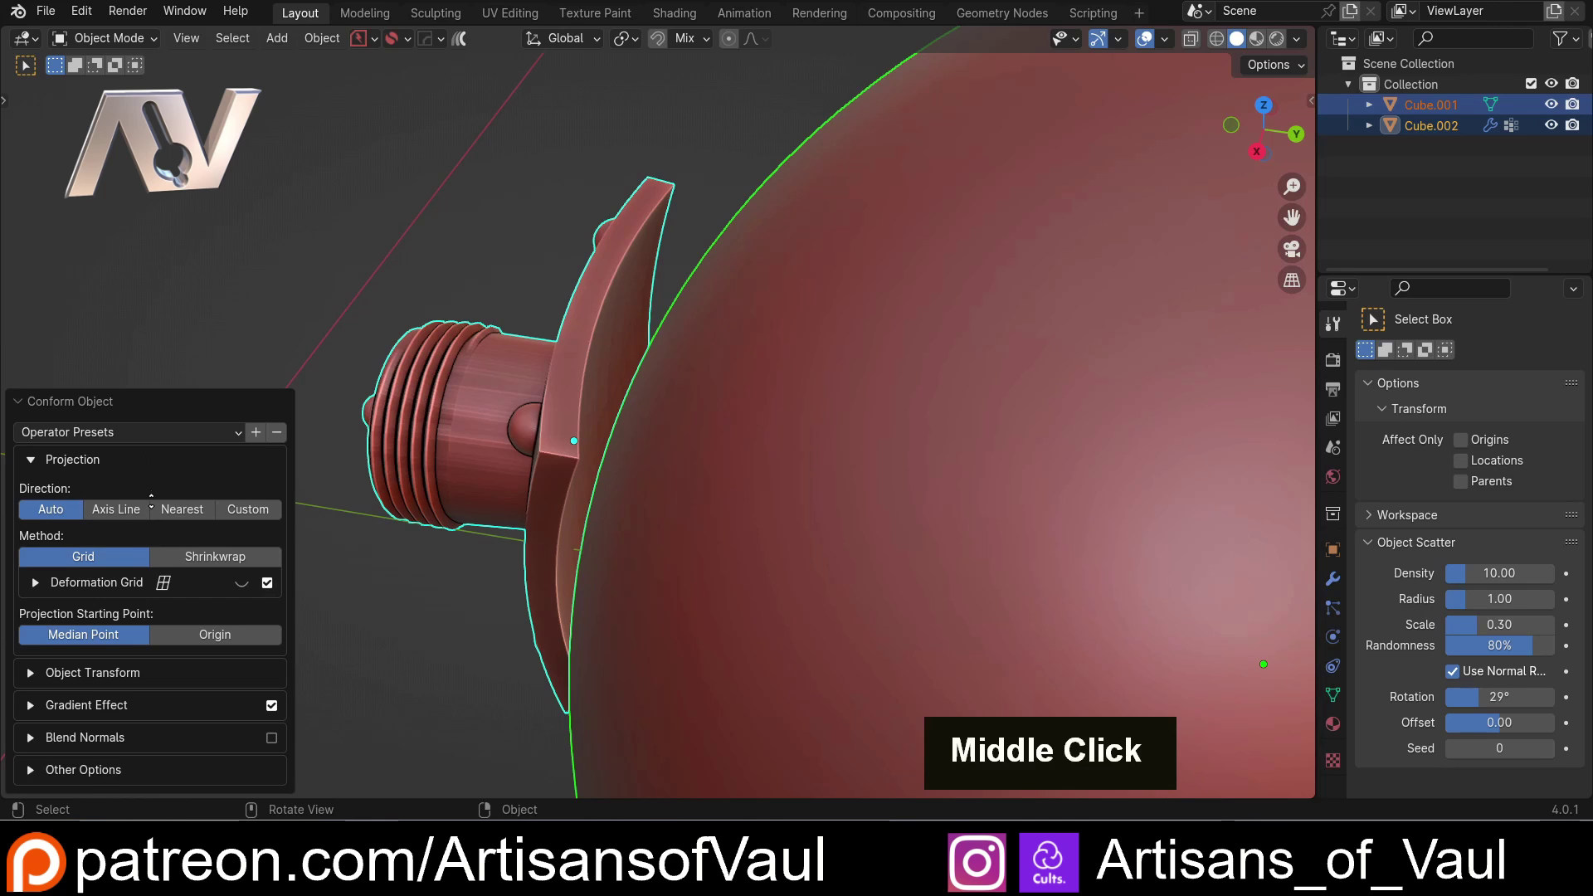
click(122, 516)
middle_drag(255, 282, 274, 348)
click(191, 485)
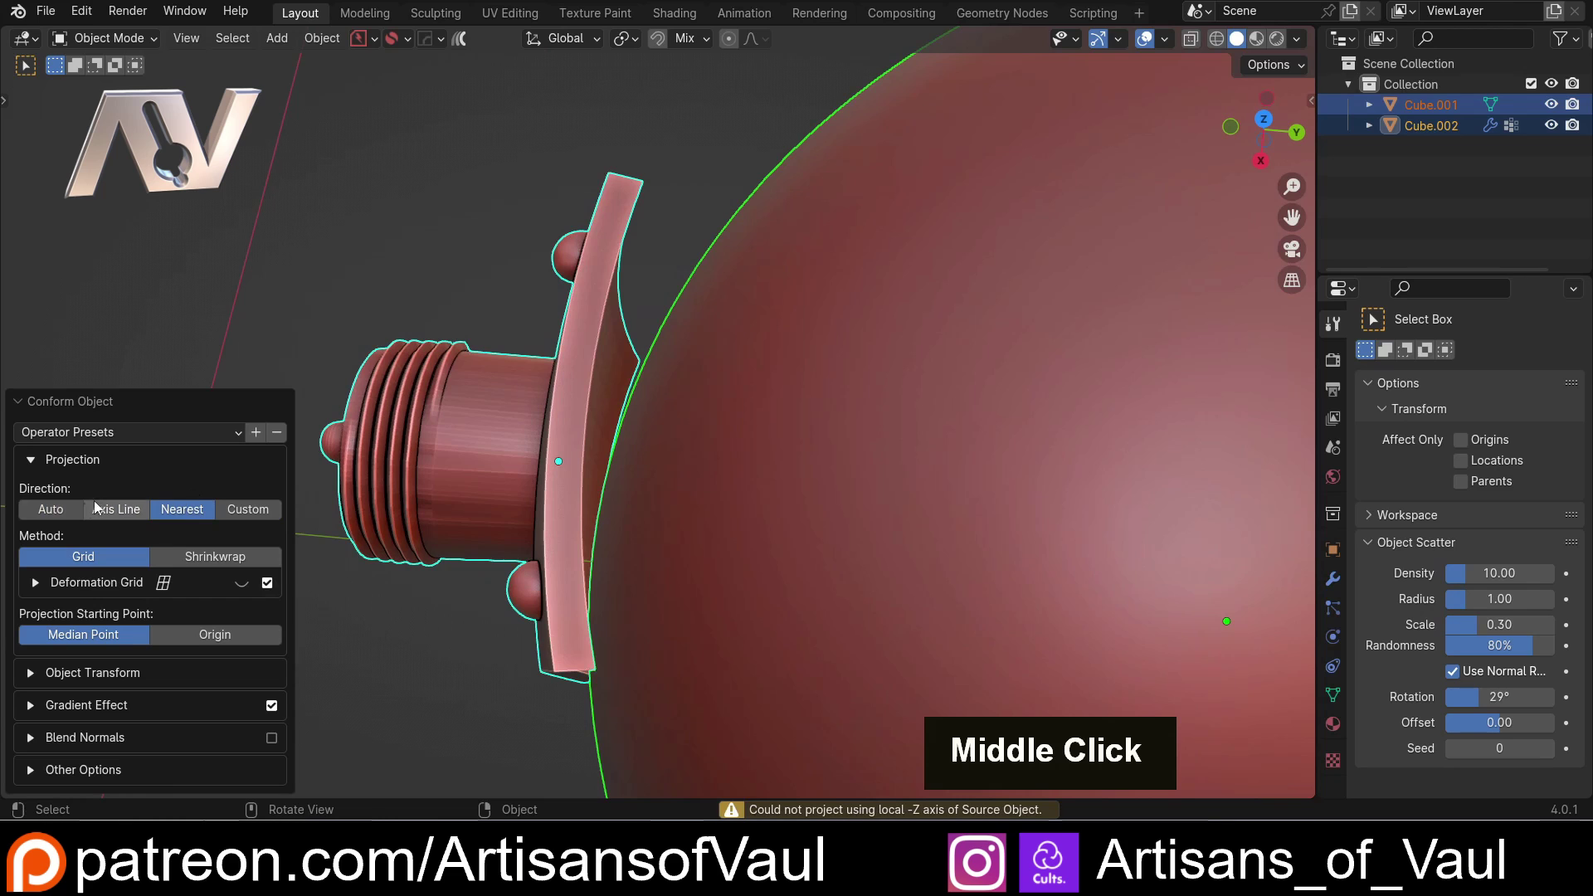
click(248, 509)
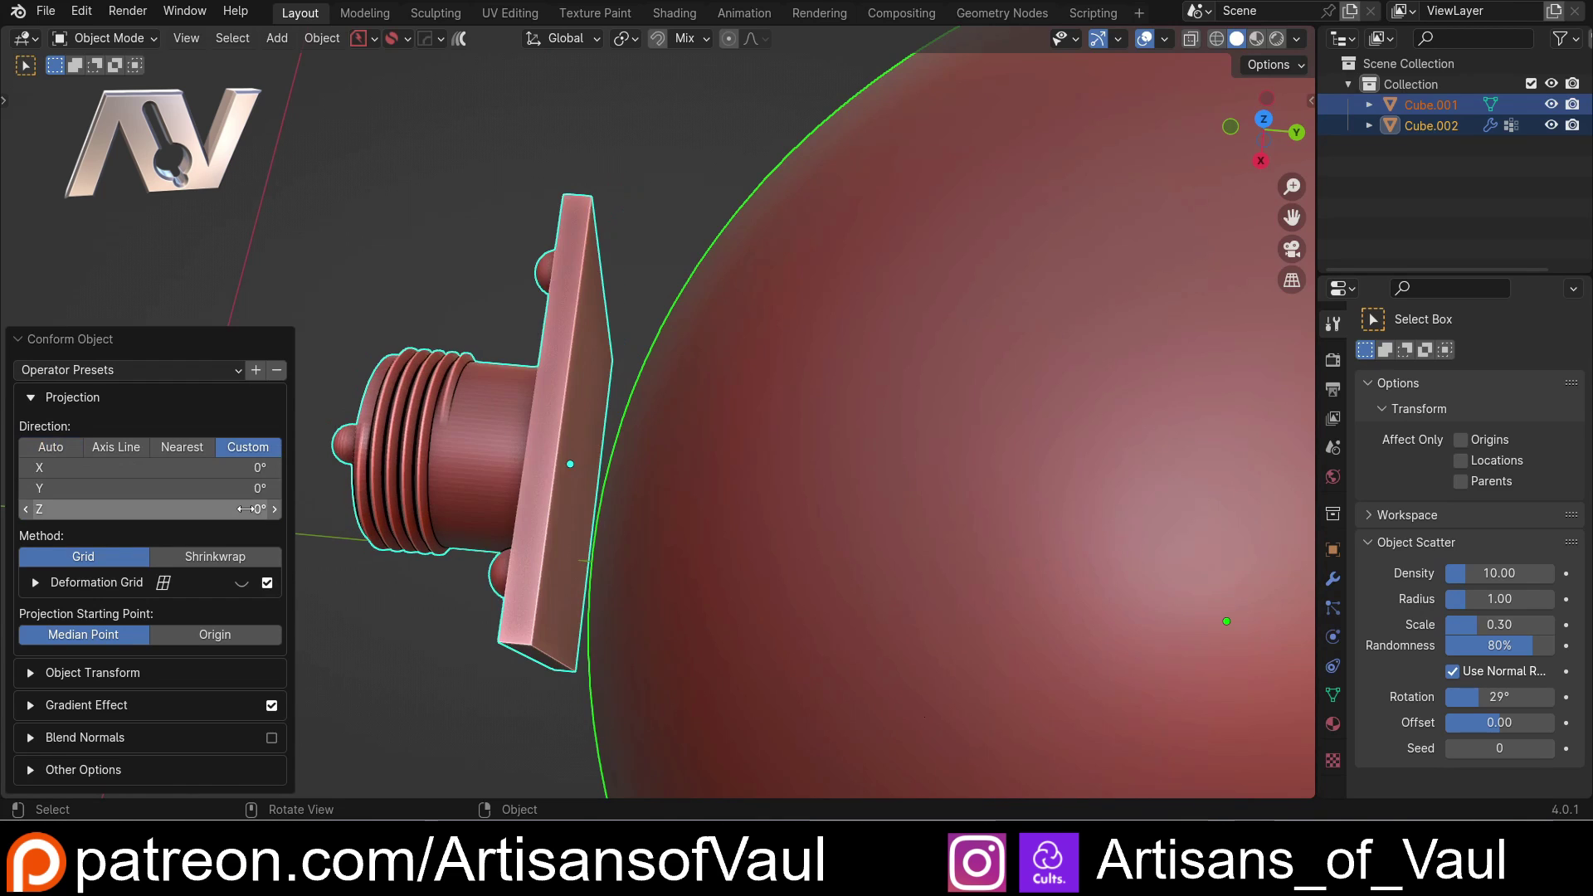
click(51, 446)
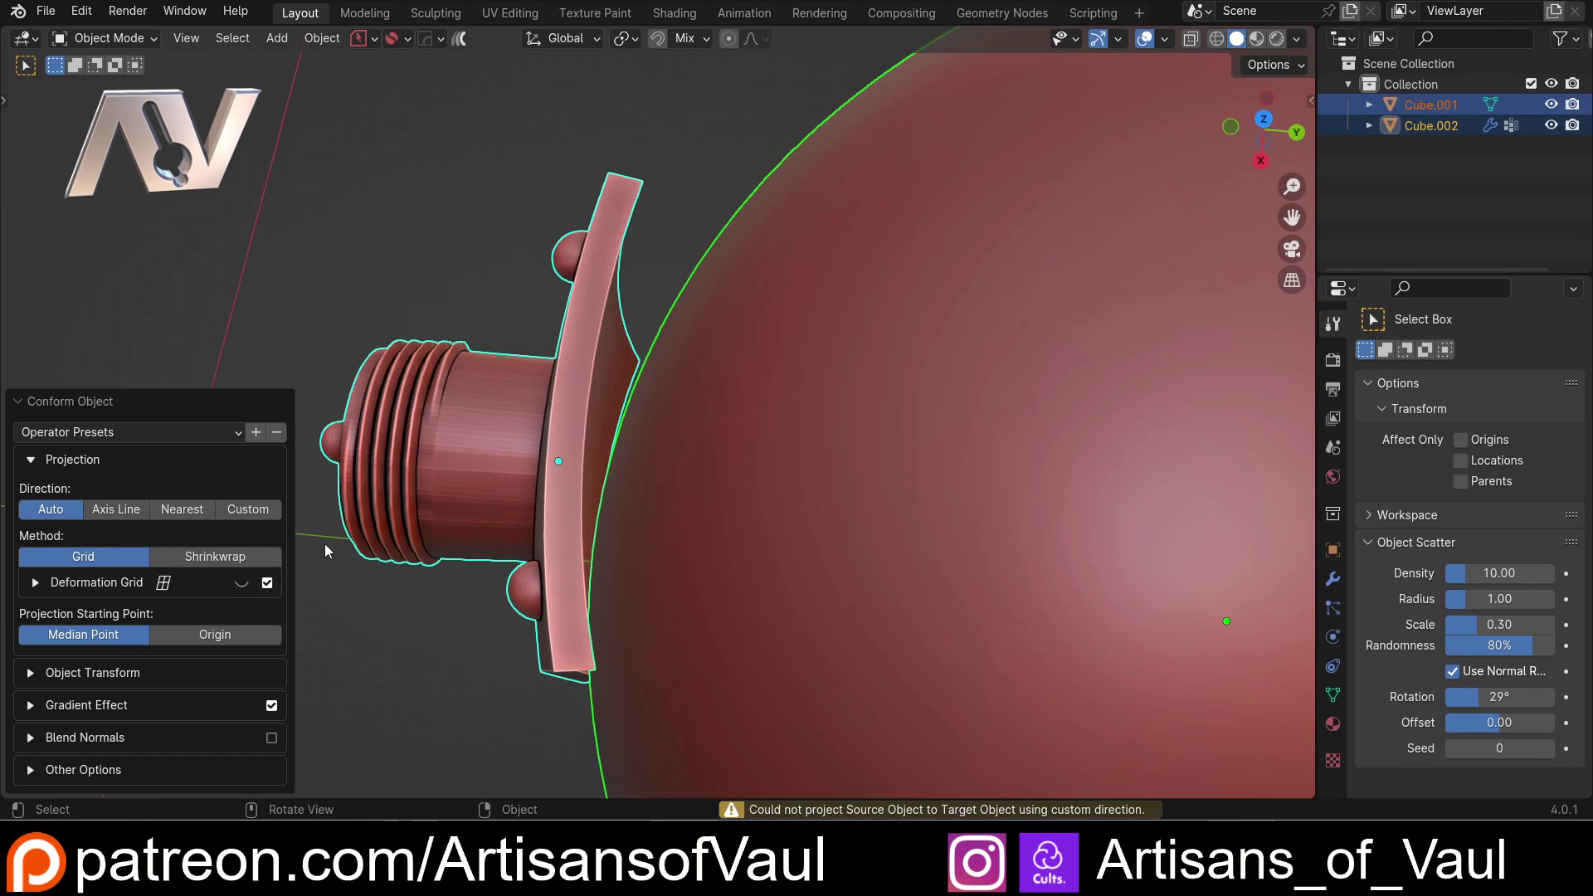
middle_drag(325, 544, 381, 506)
click(229, 558)
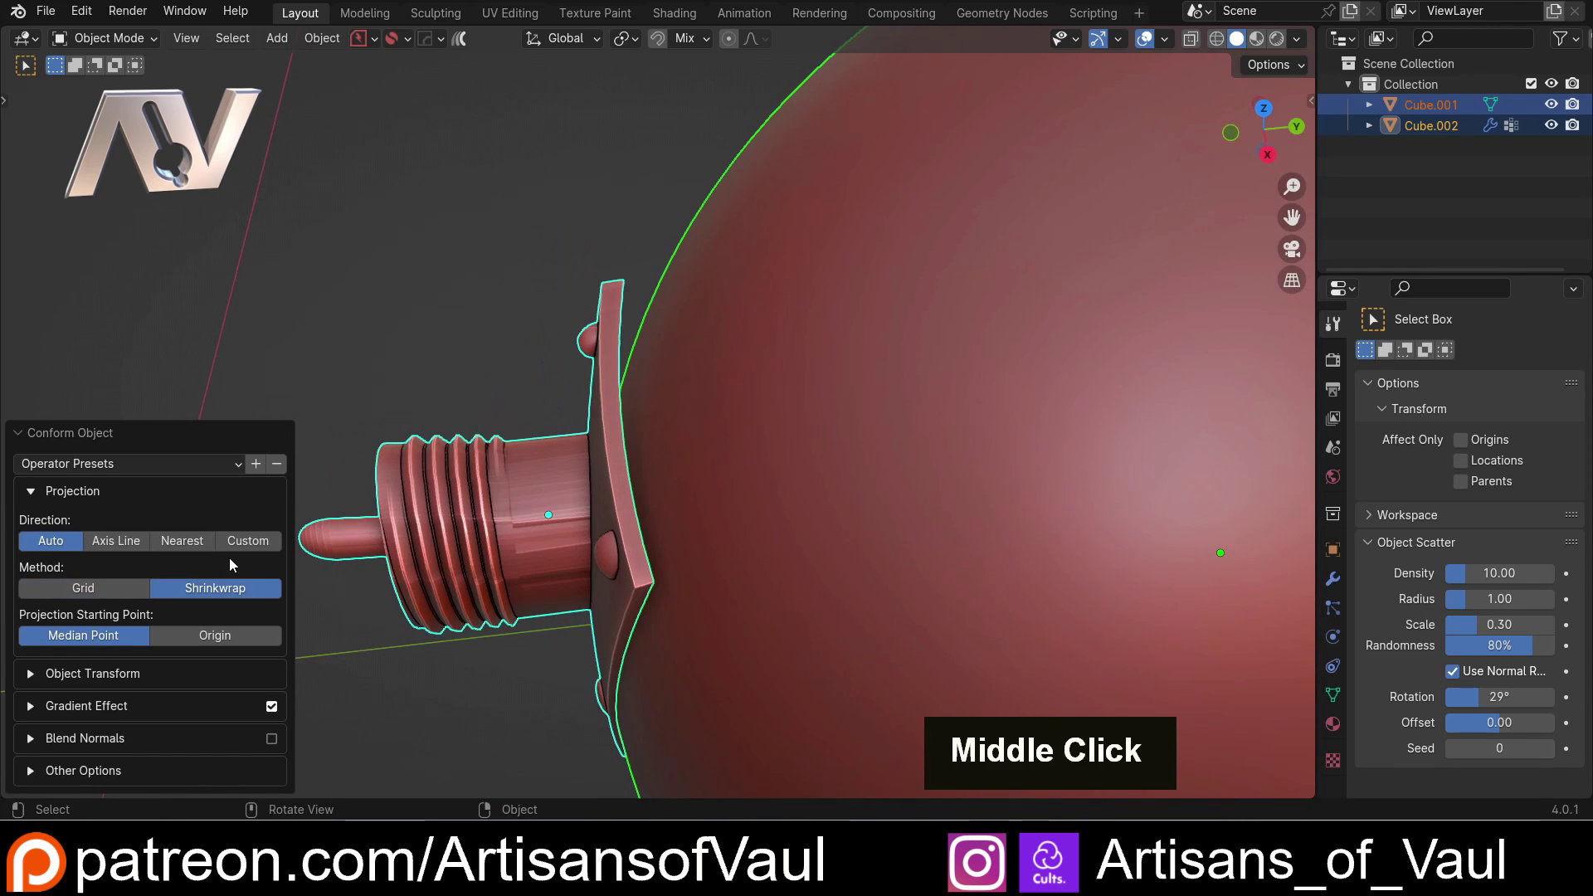
middle_drag(481, 585, 502, 455)
scroll(516, 446, up, 4)
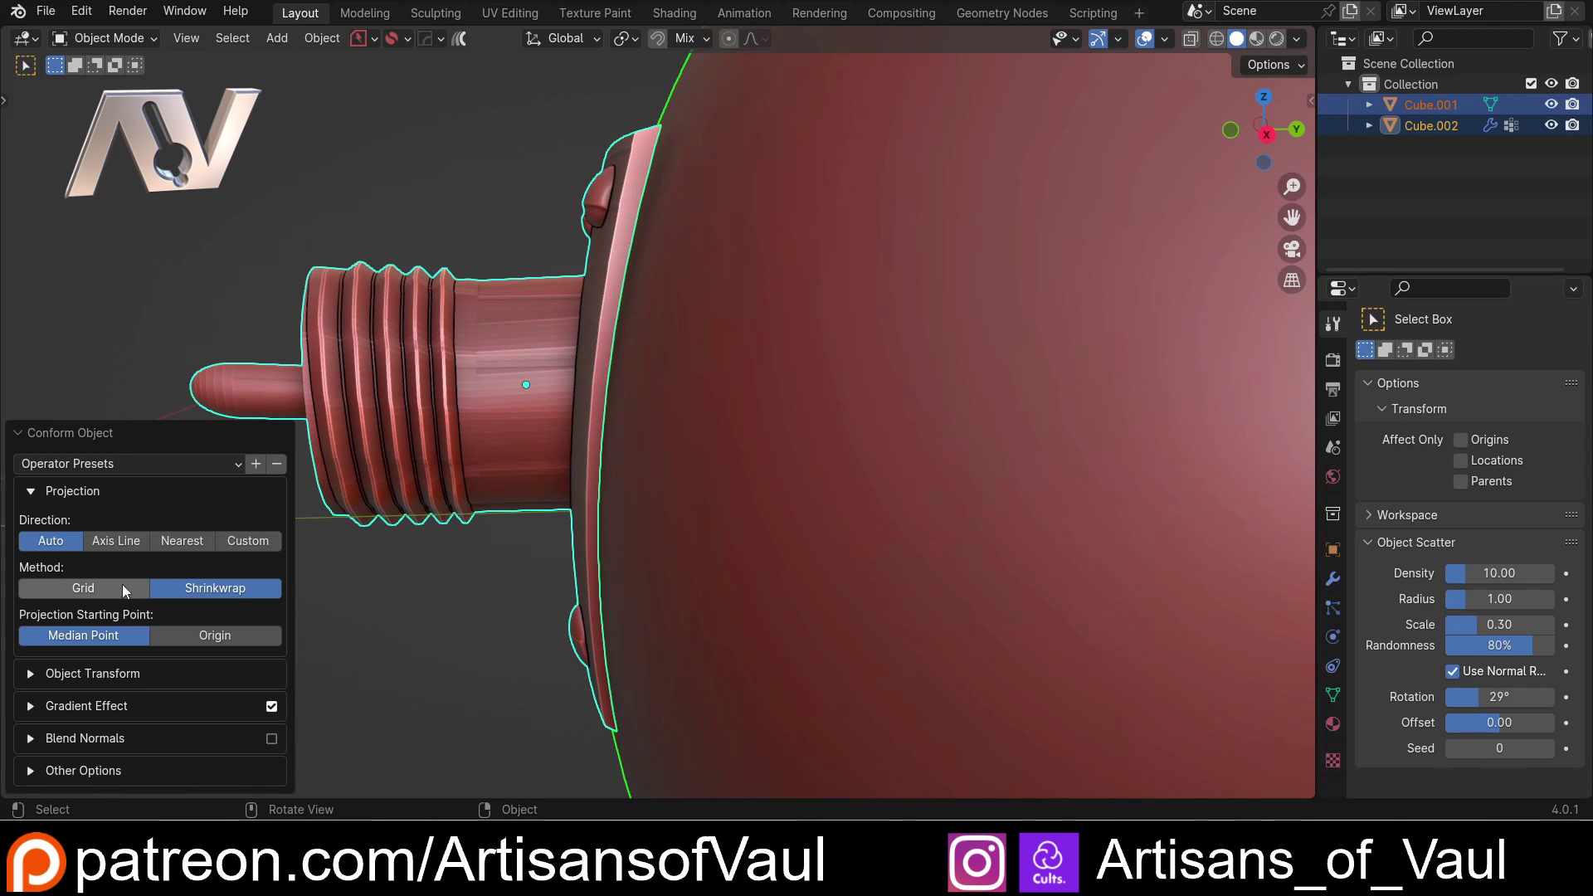
click(83, 587)
scroll(381, 301, down, 4)
middle_drag(380, 301, 123, 529)
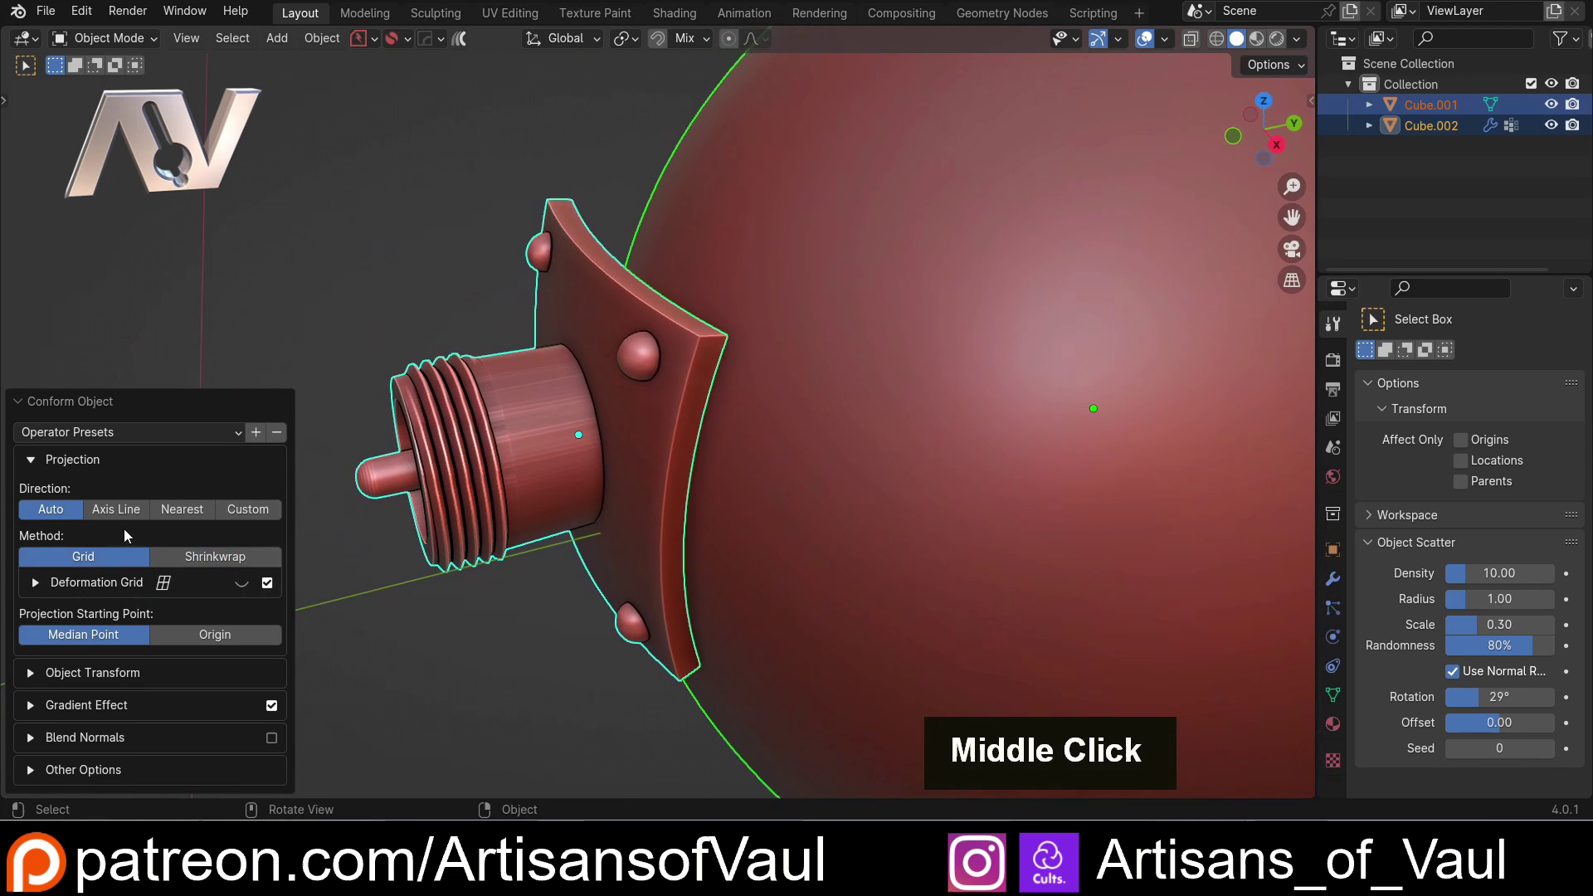
- Show the Deformation Grid in the viewport and orbit to inspect it
click(242, 583)
middle_drag(730, 464, 660, 477)
scroll(639, 438, up, 2)
scroll(661, 477, down, 3)
scroll(660, 477, up, 2)
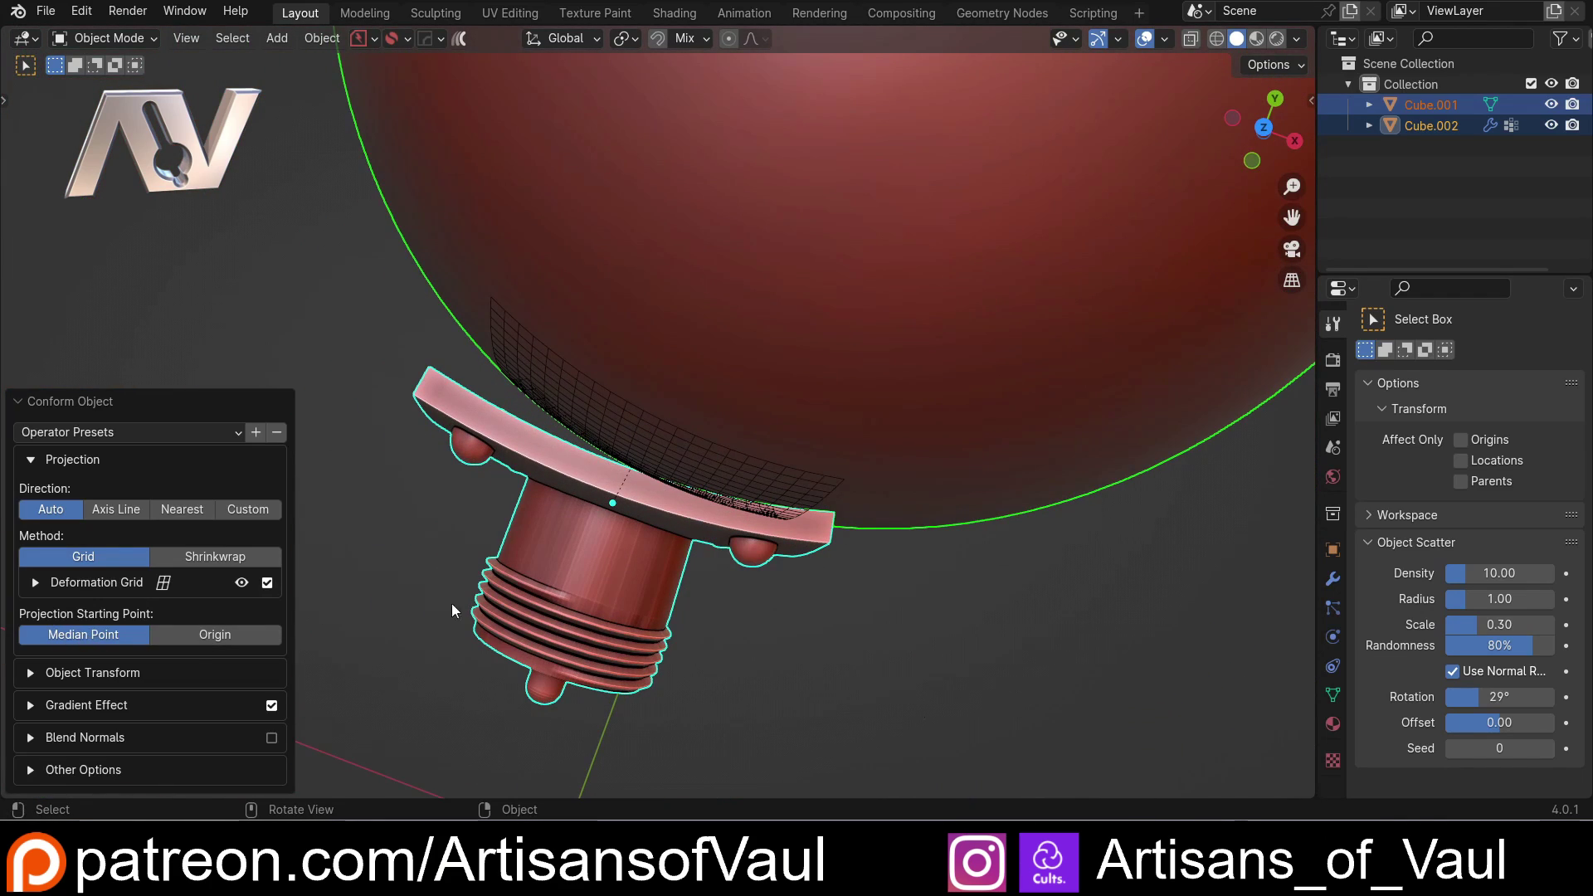
middle_drag(586, 546, 584, 553)
- Compare Origin and Median Point as projection start, ending on Median Point
click(215, 634)
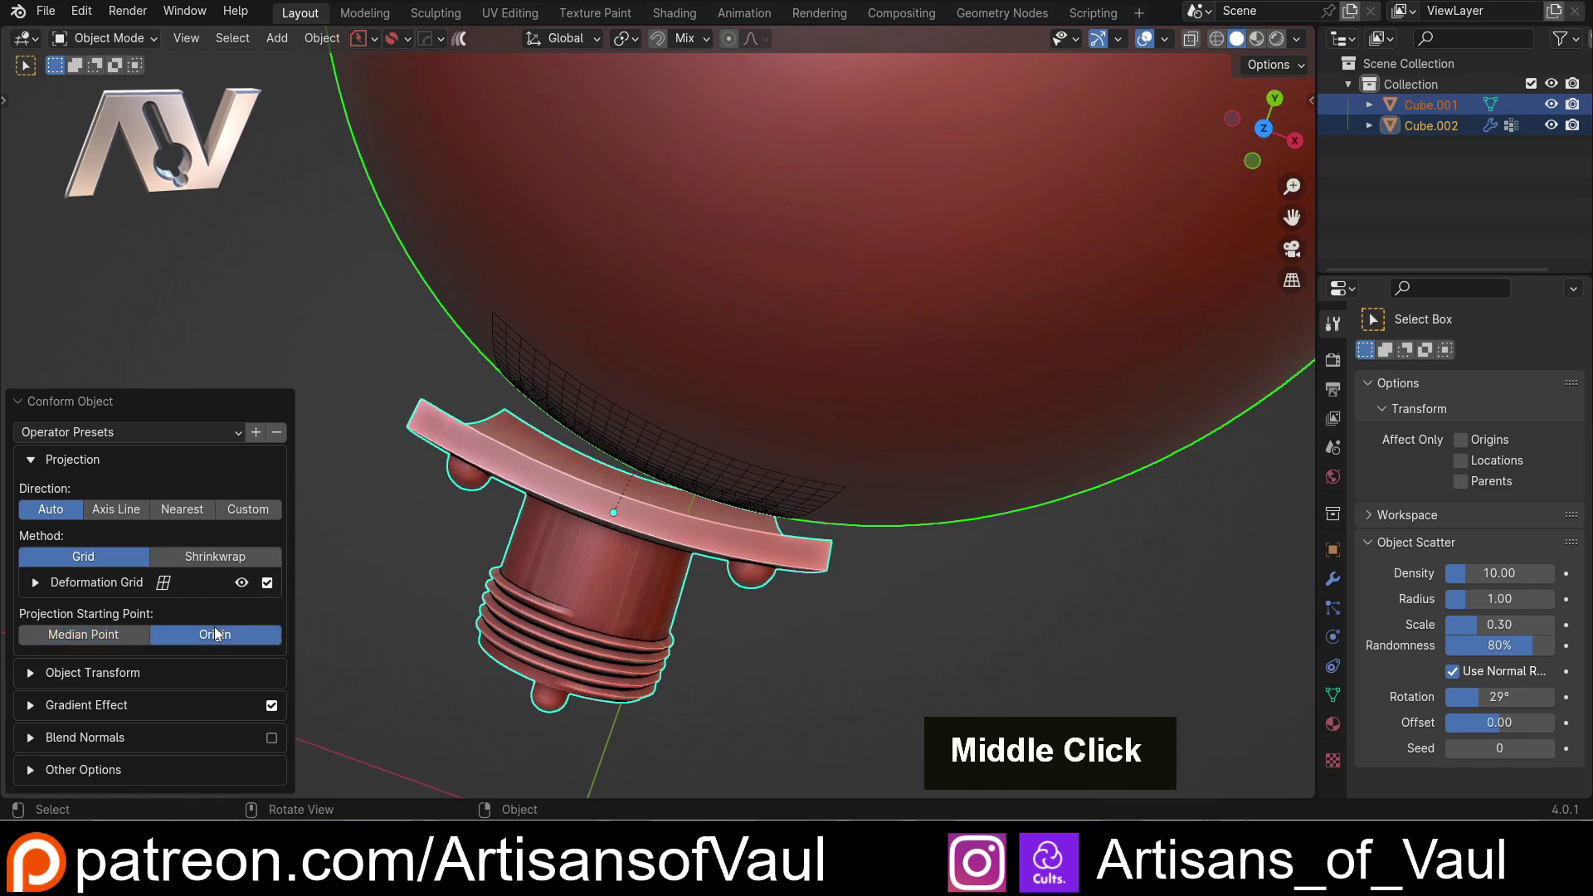
click(111, 634)
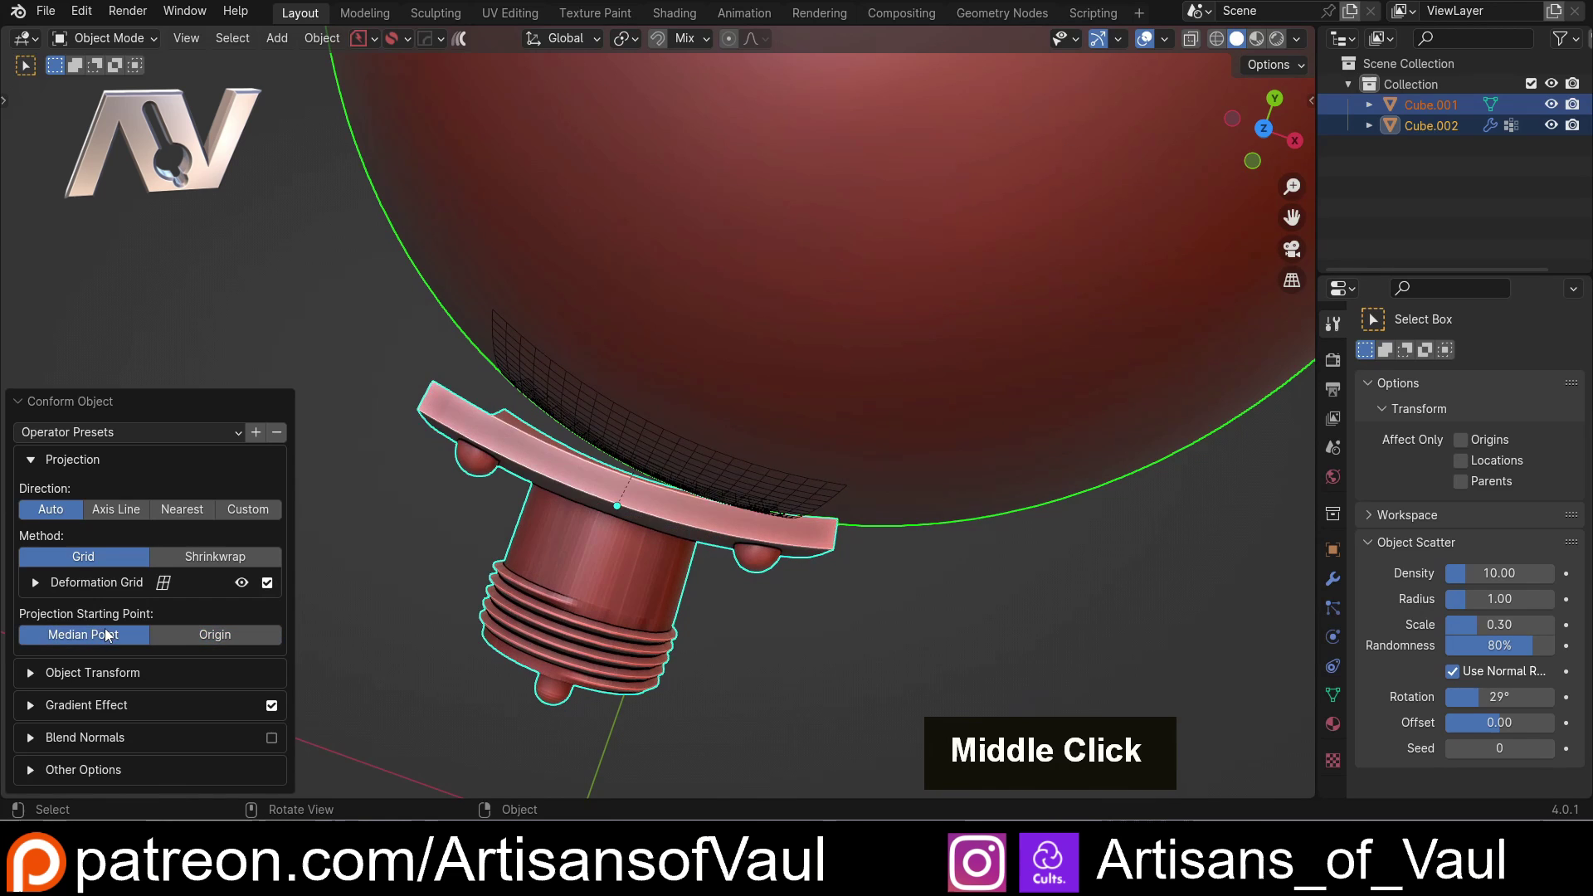
click(206, 635)
middle_drag(340, 645, 460, 496)
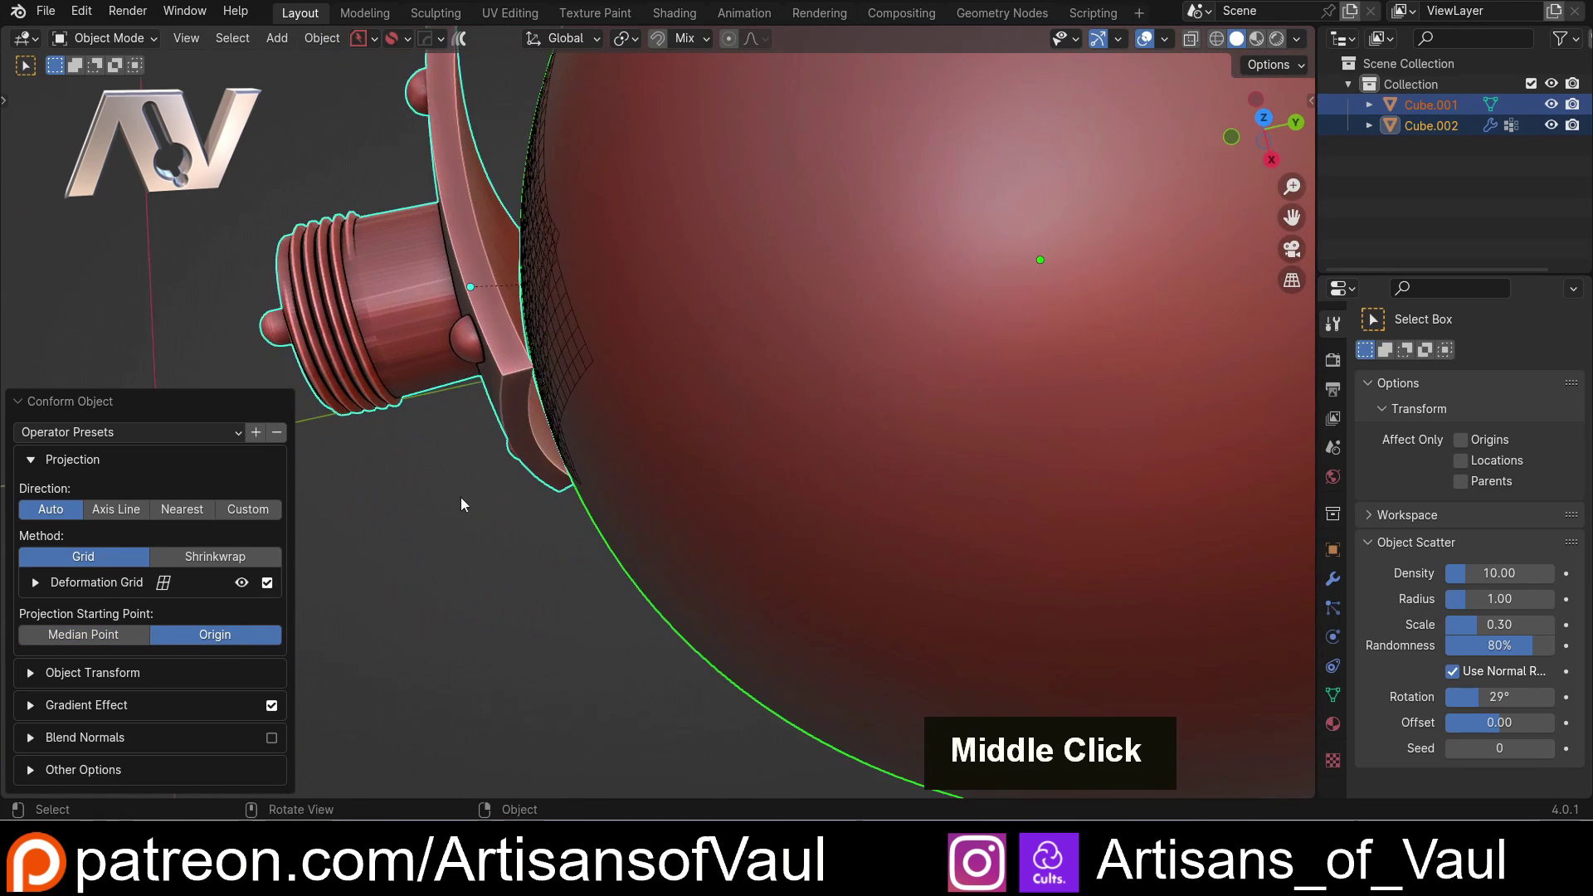
scroll(591, 555, up, 3)
middle_drag(524, 407, 465, 457)
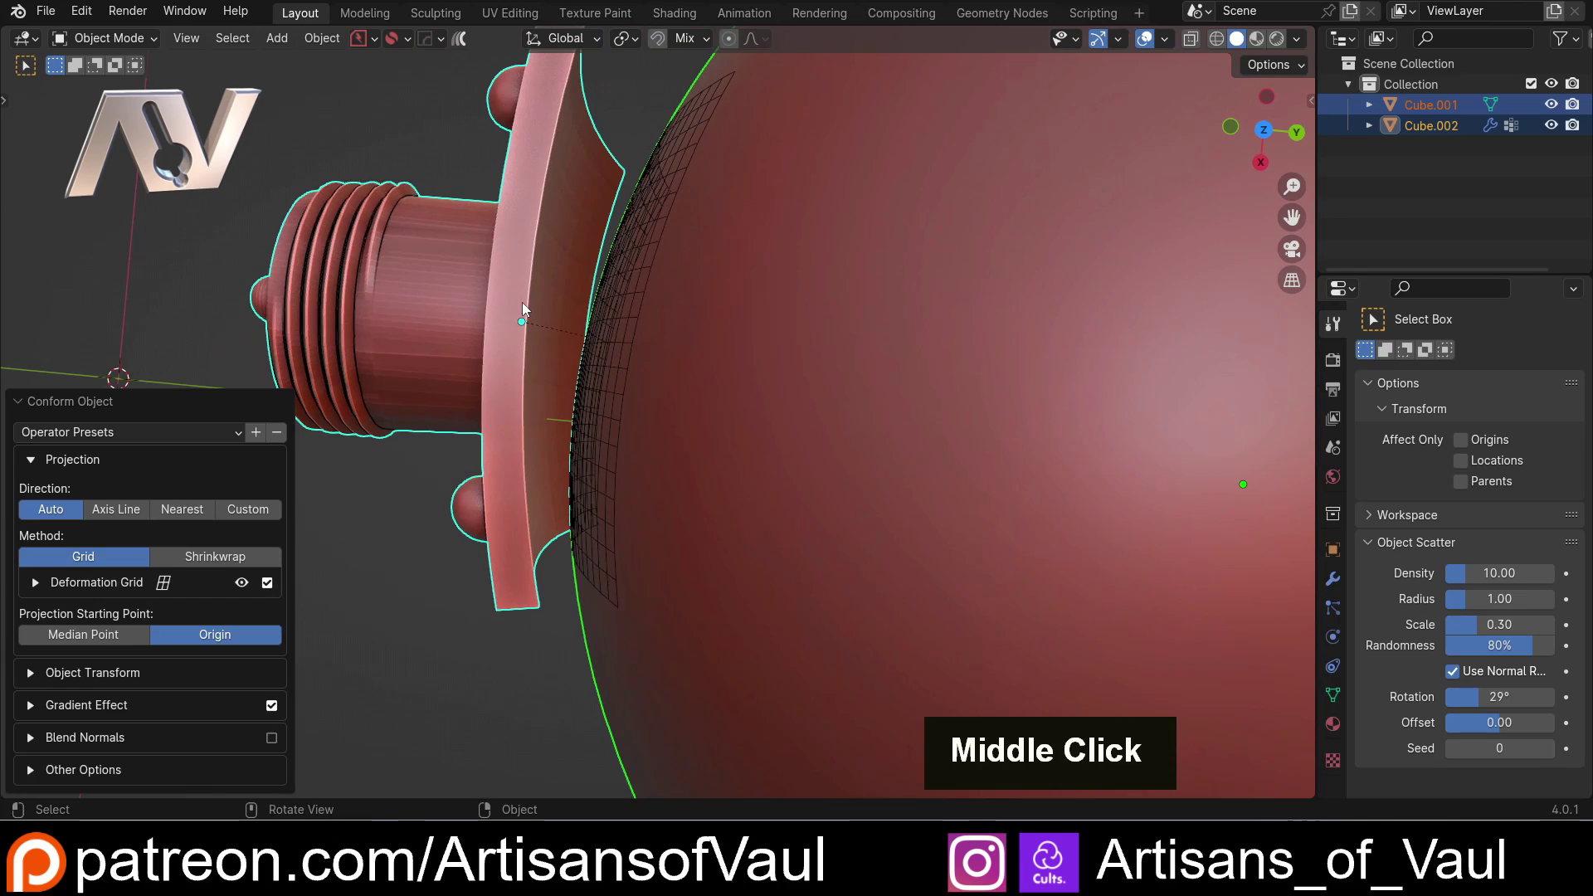
shift+middle_drag(370, 523, 644, 486)
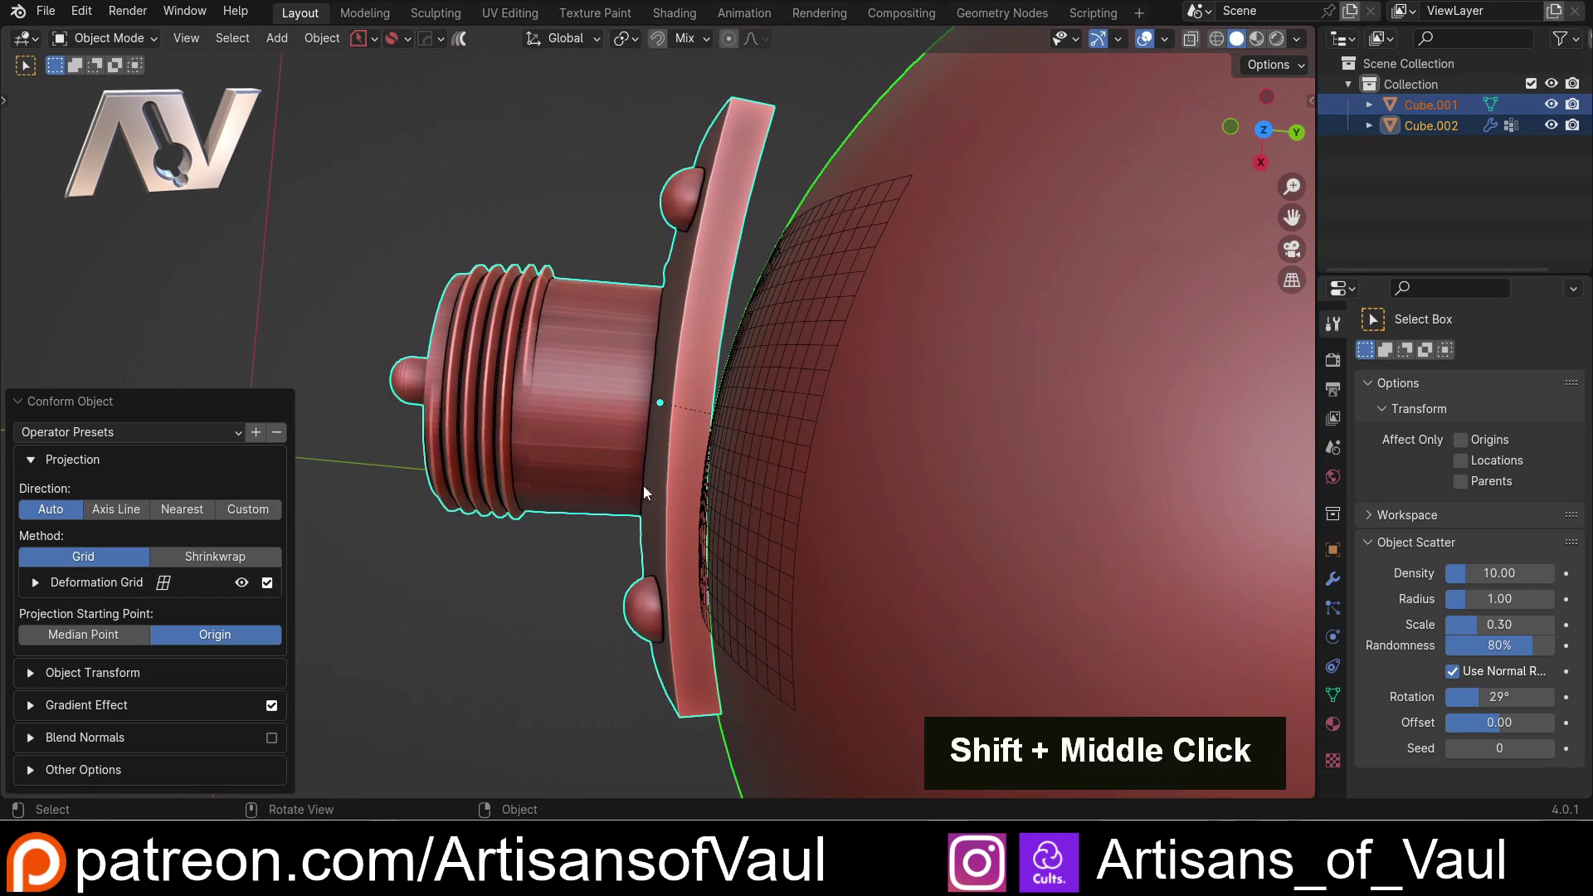
mouse_move(582, 330)
middle_down()
mouse_move(724, 231)
mouse_move(704, 352)
mouse_move(549, 355)
mouse_move(556, 317)
middle_up()
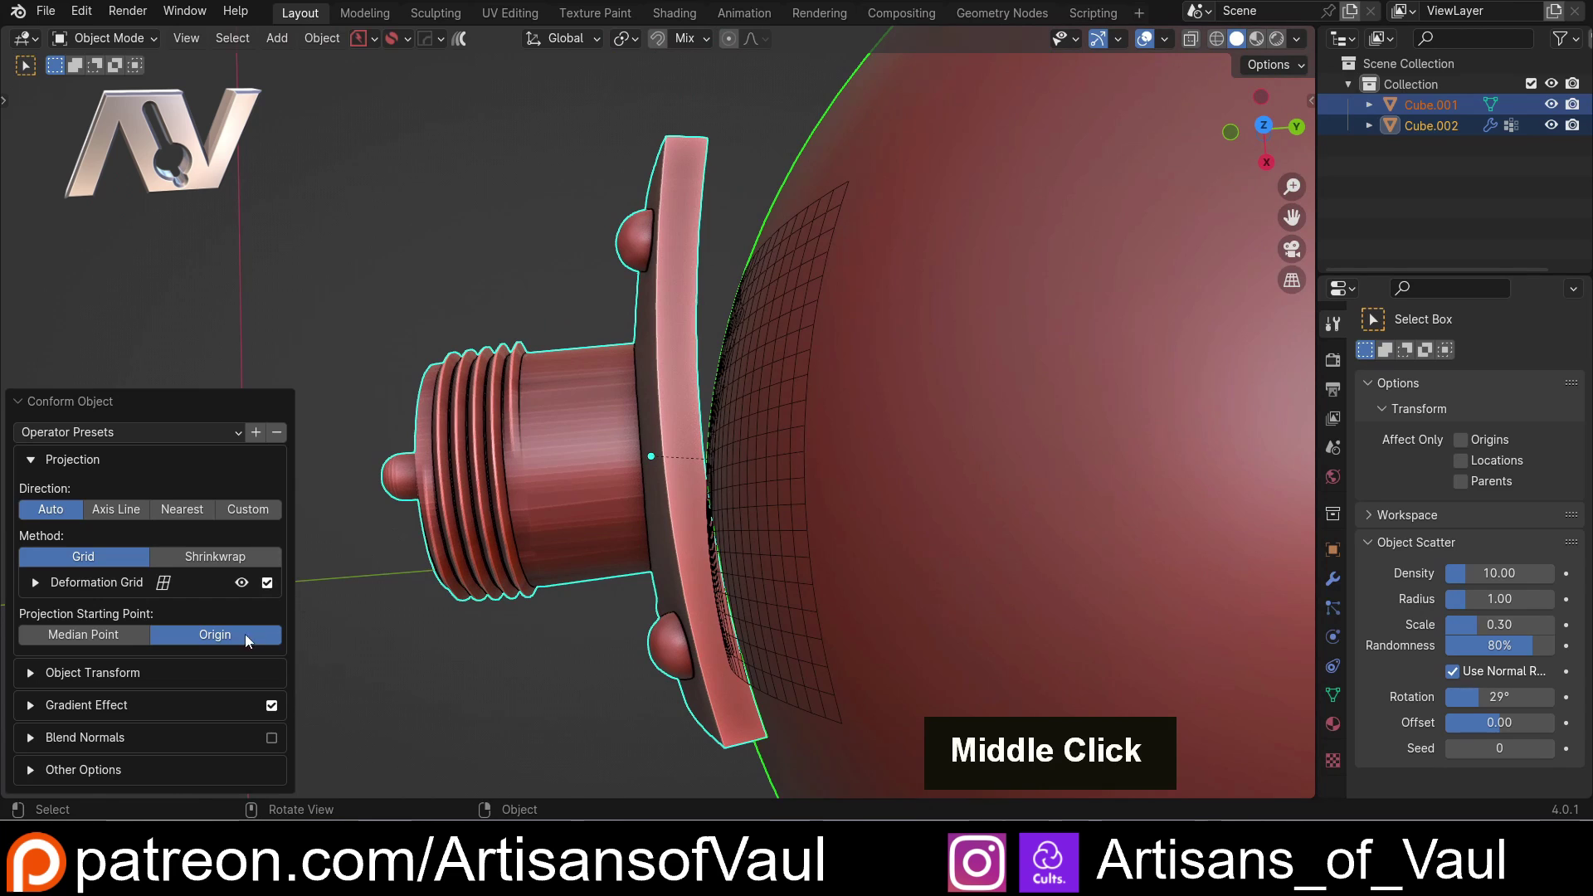
click(116, 636)
scroll(485, 509, down, 3)
middle_drag(521, 506, 677, 503)
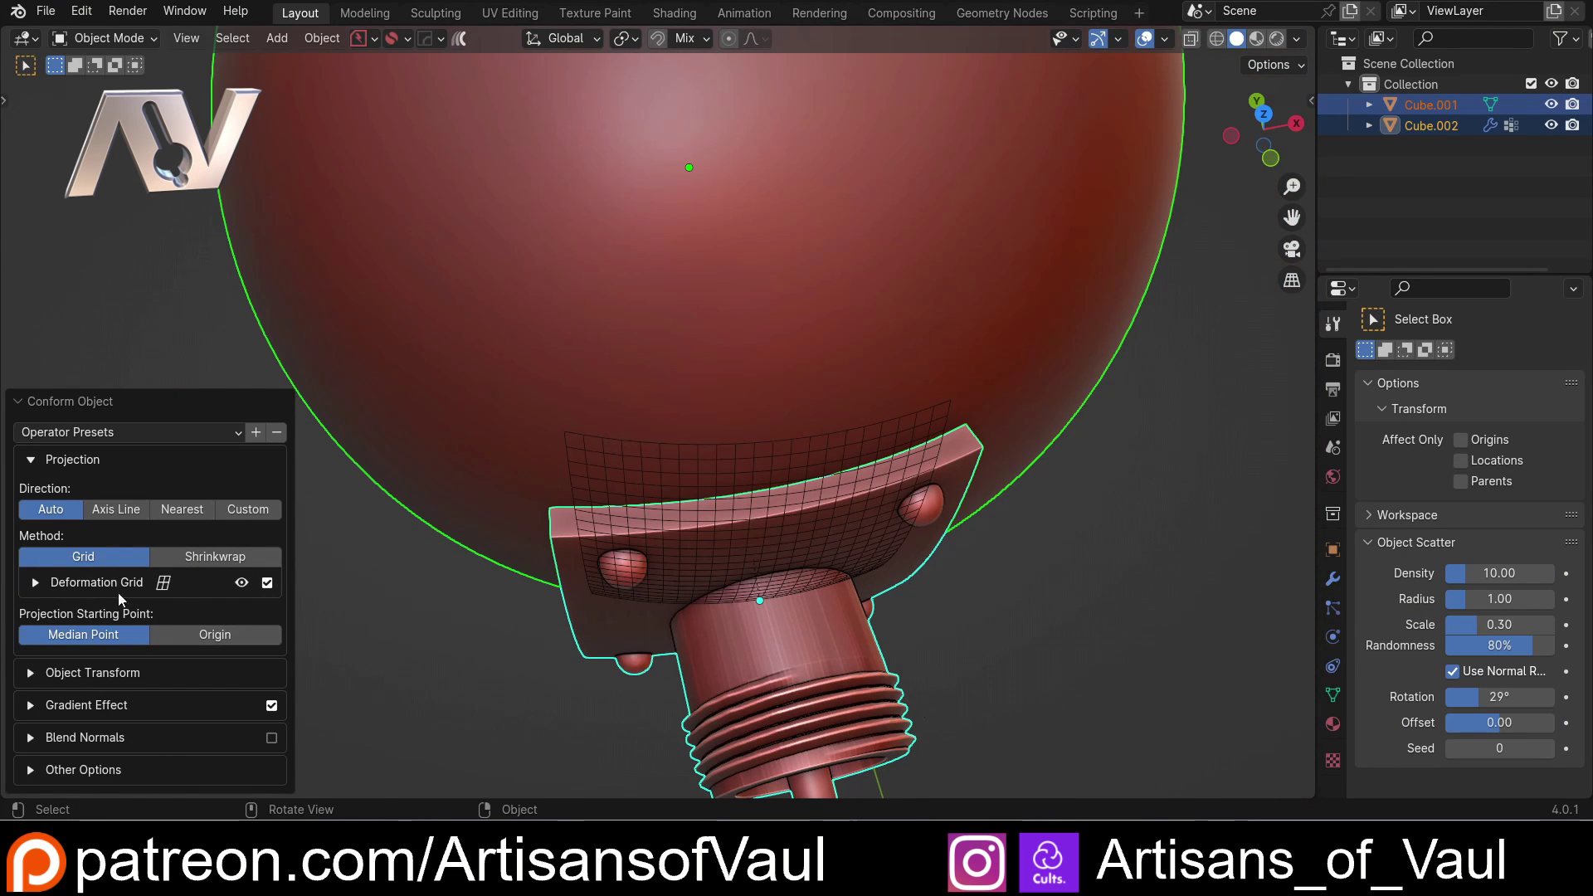
- Expand the Object Transform settings and zoom in on the flange and cylinder
click(33, 672)
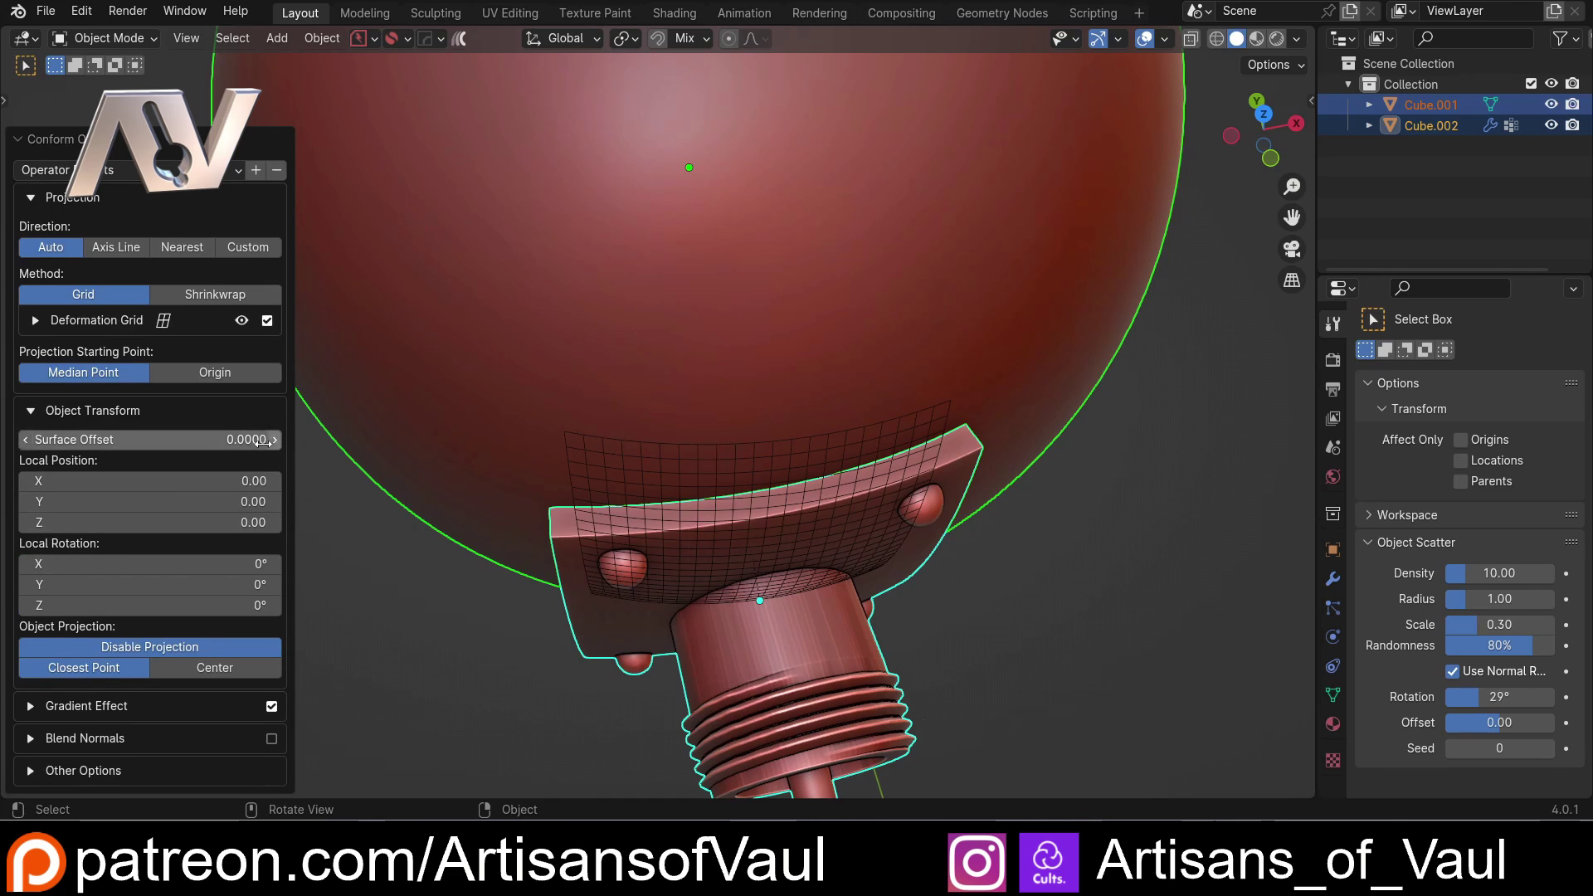
middle_drag(528, 579, 480, 506)
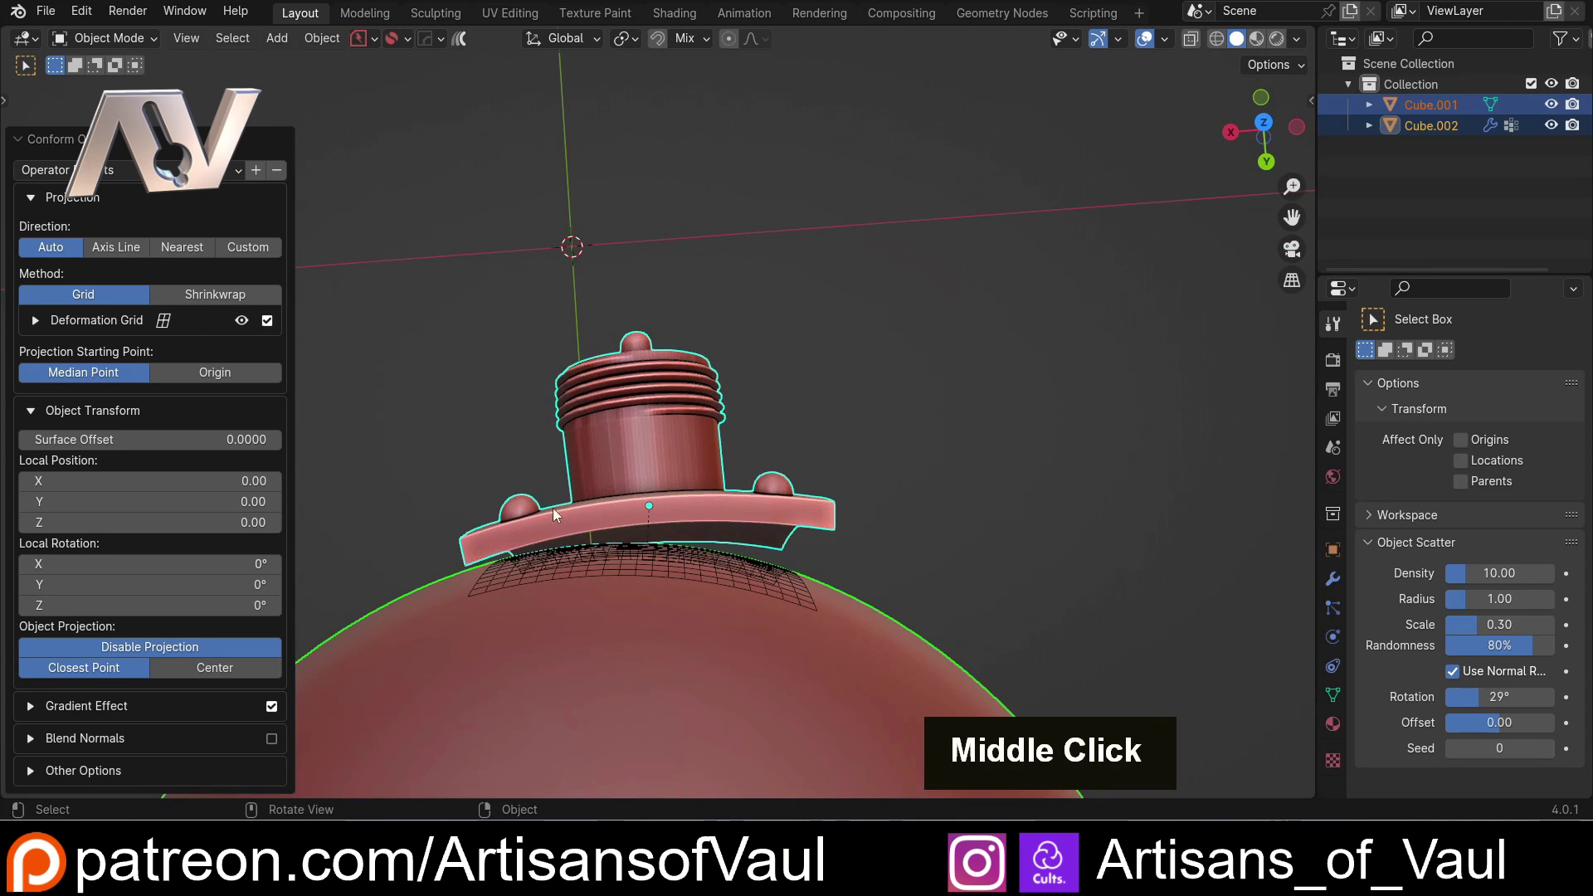
shift+middle_drag(763, 520, 560, 452)
scroll(546, 495, up, 3)
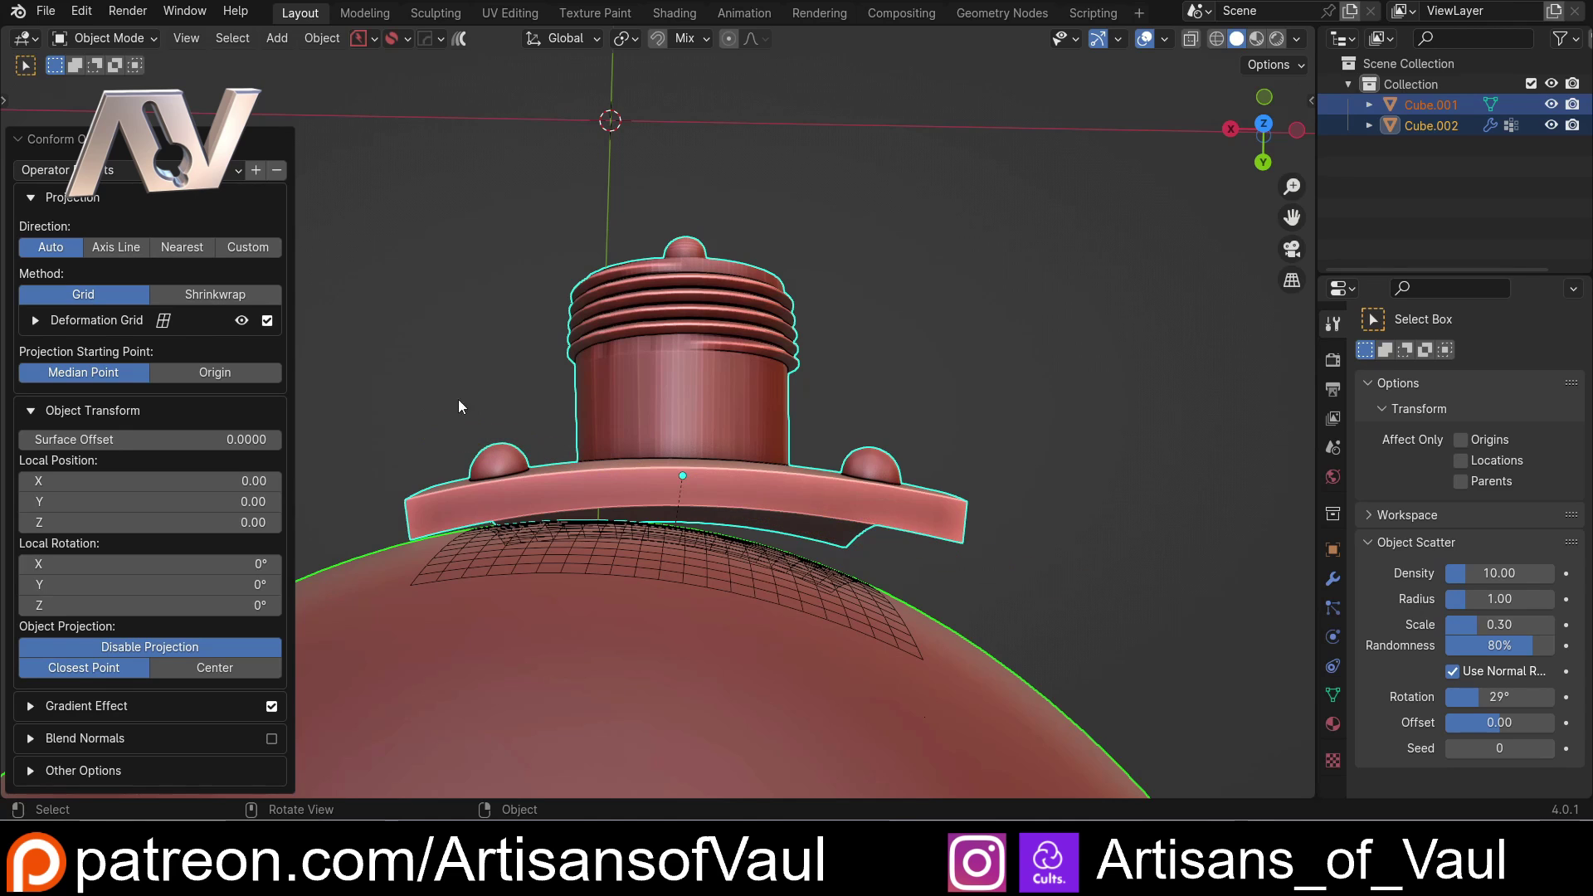
middle_drag(380, 524, 388, 521)
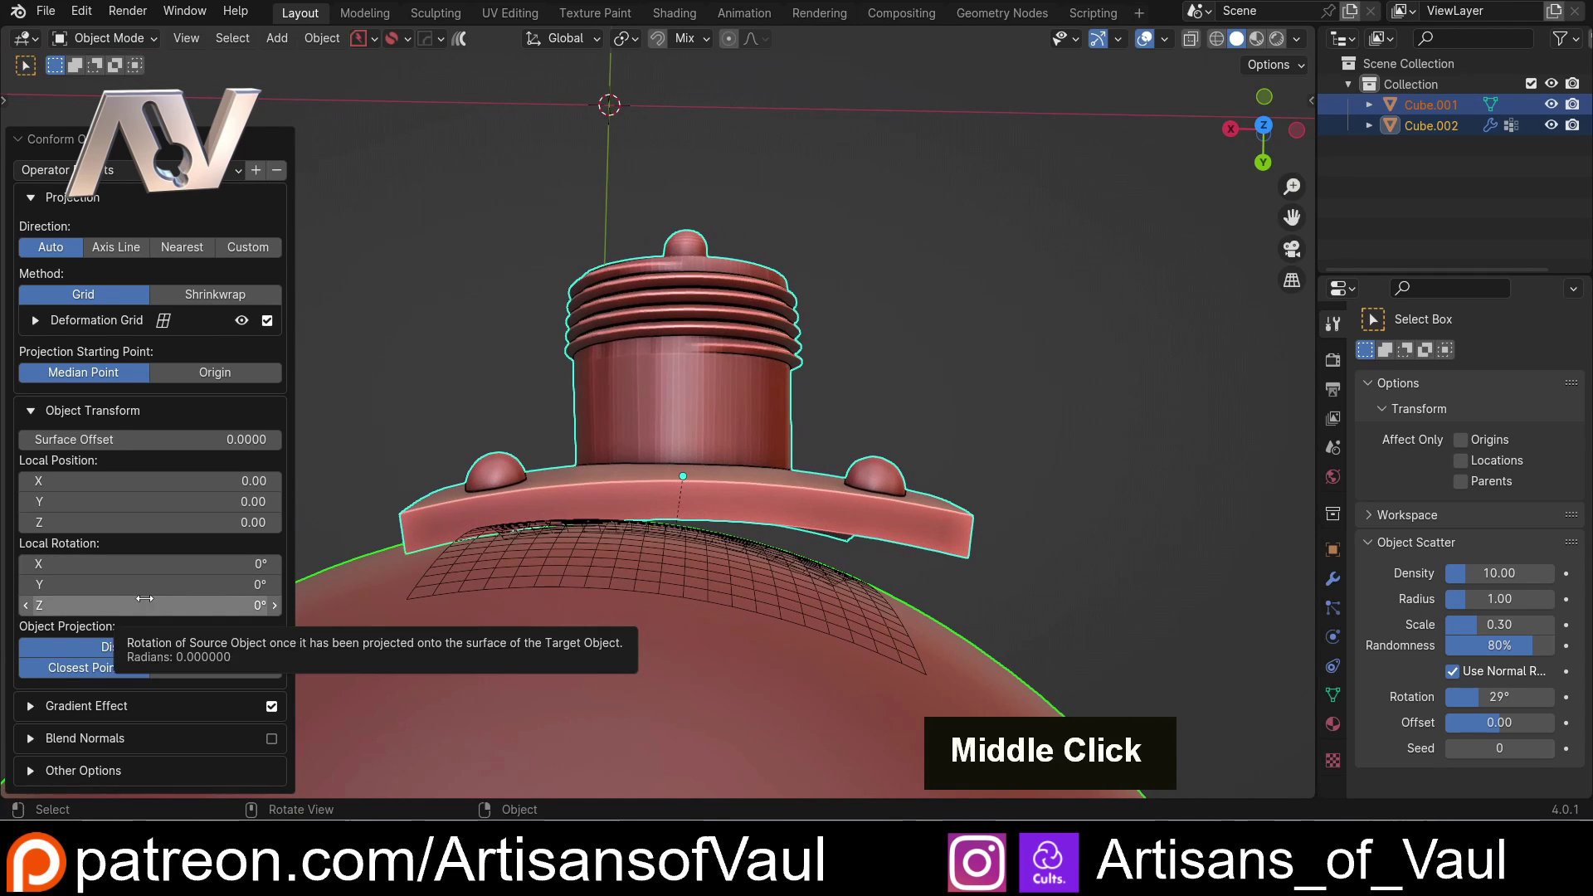
- Tweak the part's local rotation to about -6.9° Z and -4.1° X
drag(184, 611, 139, 611)
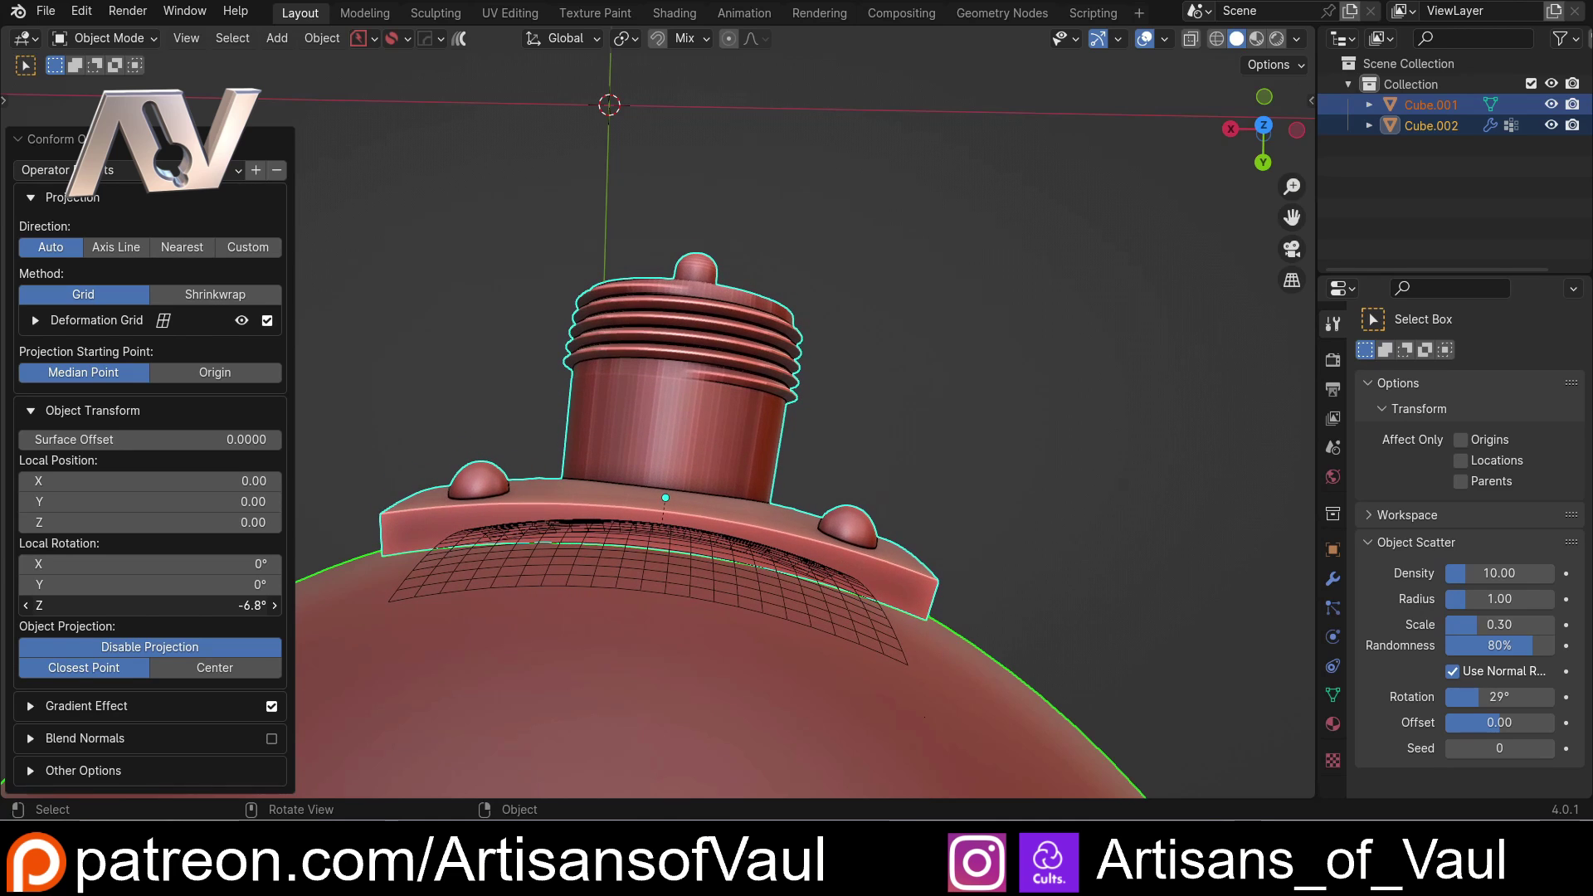
middle_drag(545, 440, 711, 340)
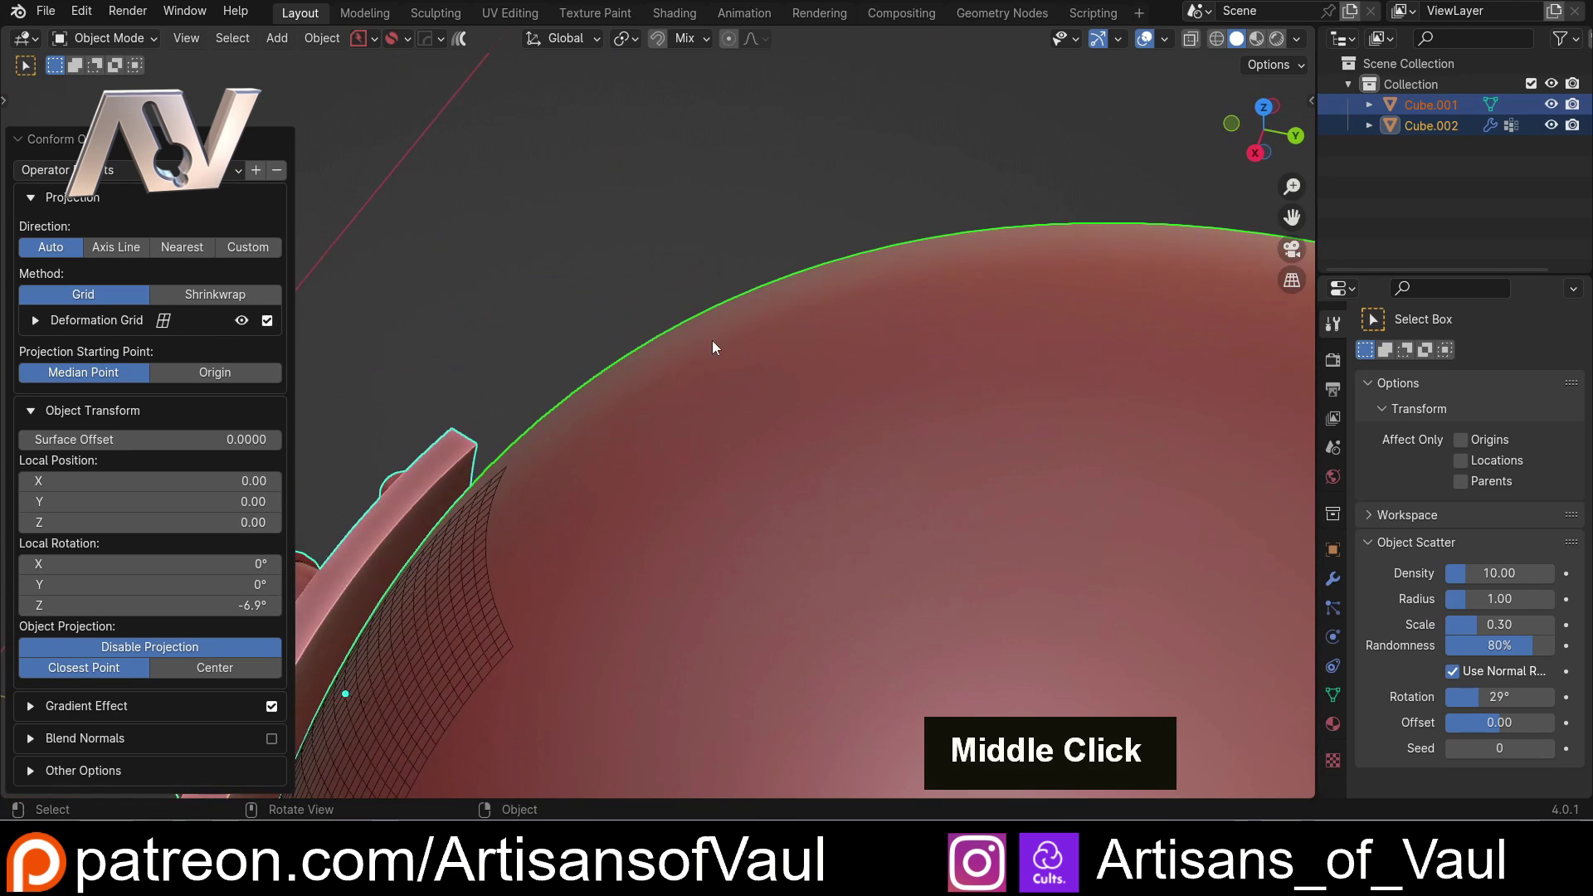
scroll(548, 511, down, 3)
middle_drag(547, 511, 628, 436)
scroll(648, 387, up, 2)
scroll(627, 436, up, 1)
drag(149, 563, 129, 563)
- Slide the part along the sphere, then reset its local Z position to 0
middle_drag(669, 249, 534, 390)
scroll(590, 450, up, 2)
scroll(524, 415, down, 3)
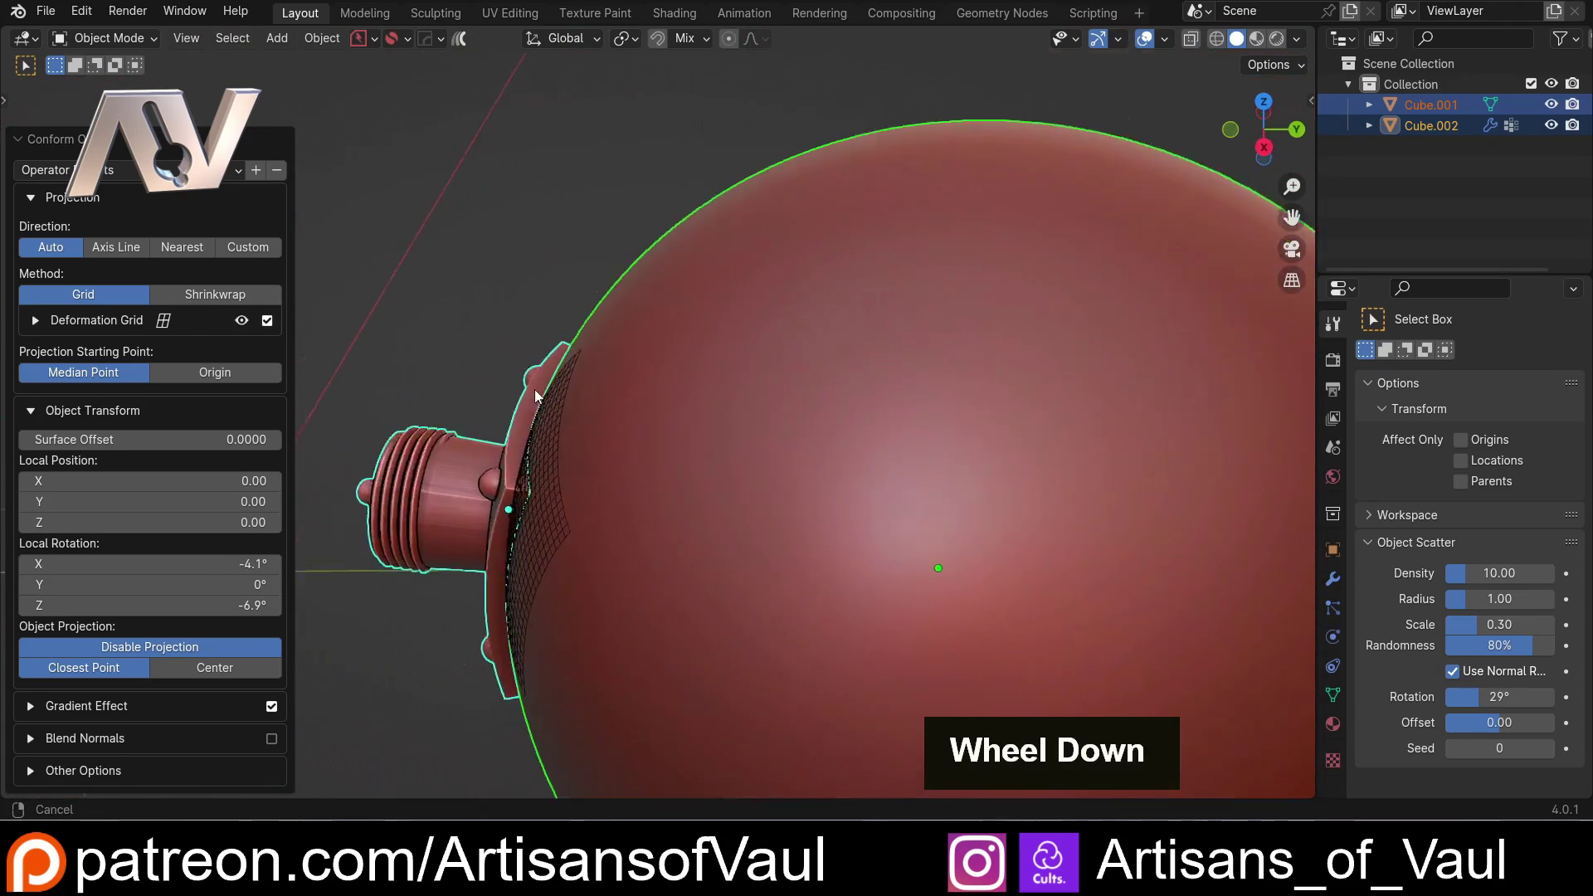
scroll(598, 365, up, 3)
middle_drag(664, 336, 523, 454)
scroll(808, 285, down, 3)
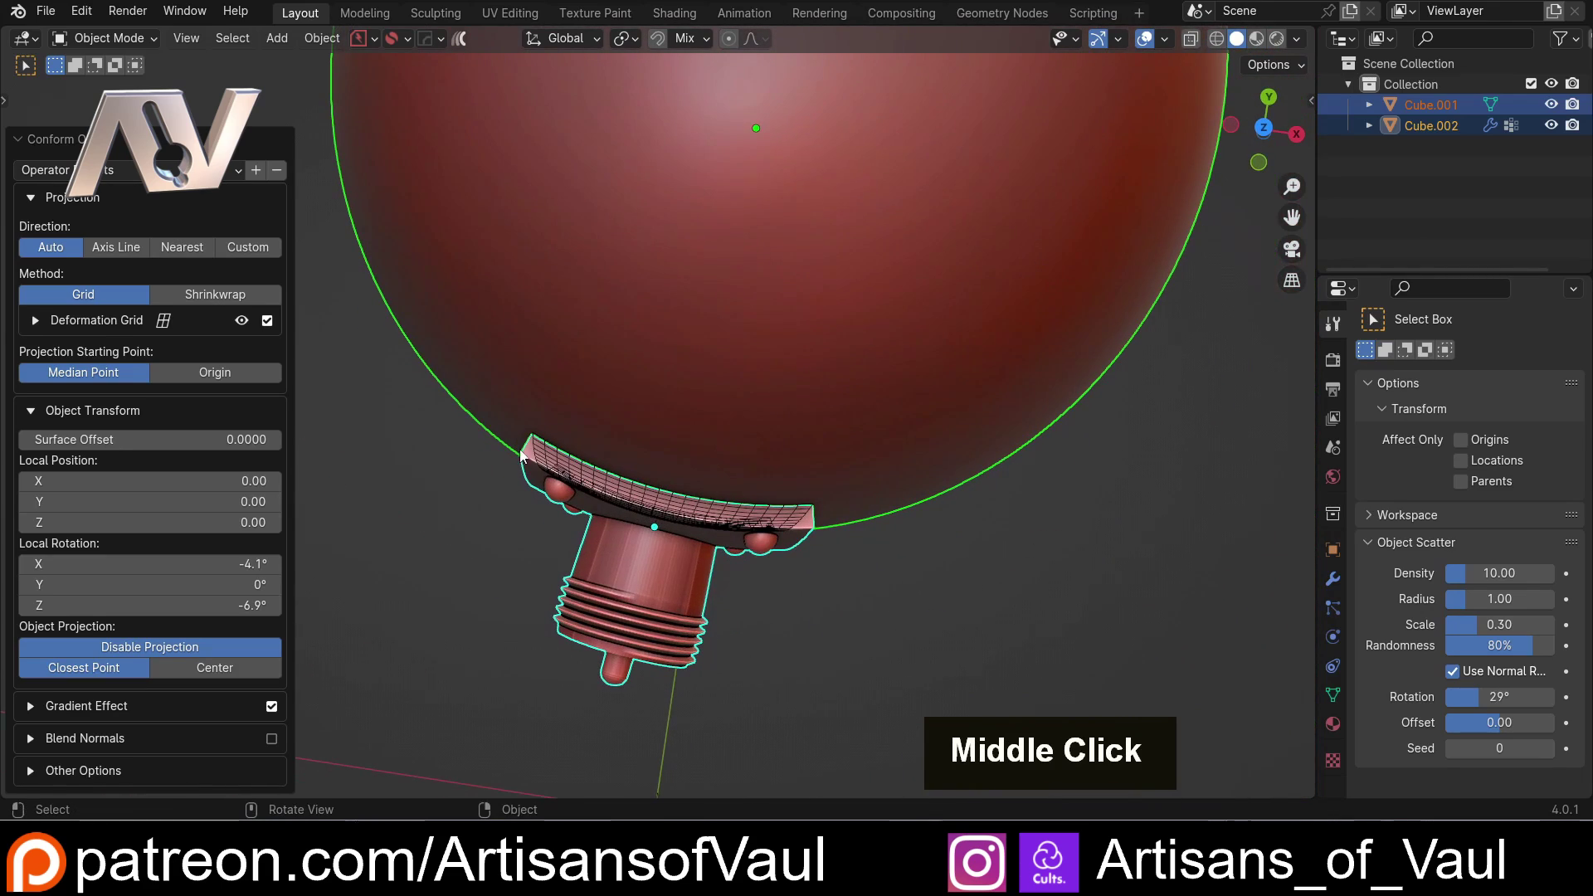
scroll(737, 475, up, 4)
middle_drag(692, 473, 584, 464)
mouse_move(149, 522)
mouse_down()
mouse_move(249, 521)
mouse_move(99, 522)
mouse_move(166, 522)
mouse_move(150, 522)
mouse_up()
click(151, 522)
text(0)
key(Return)
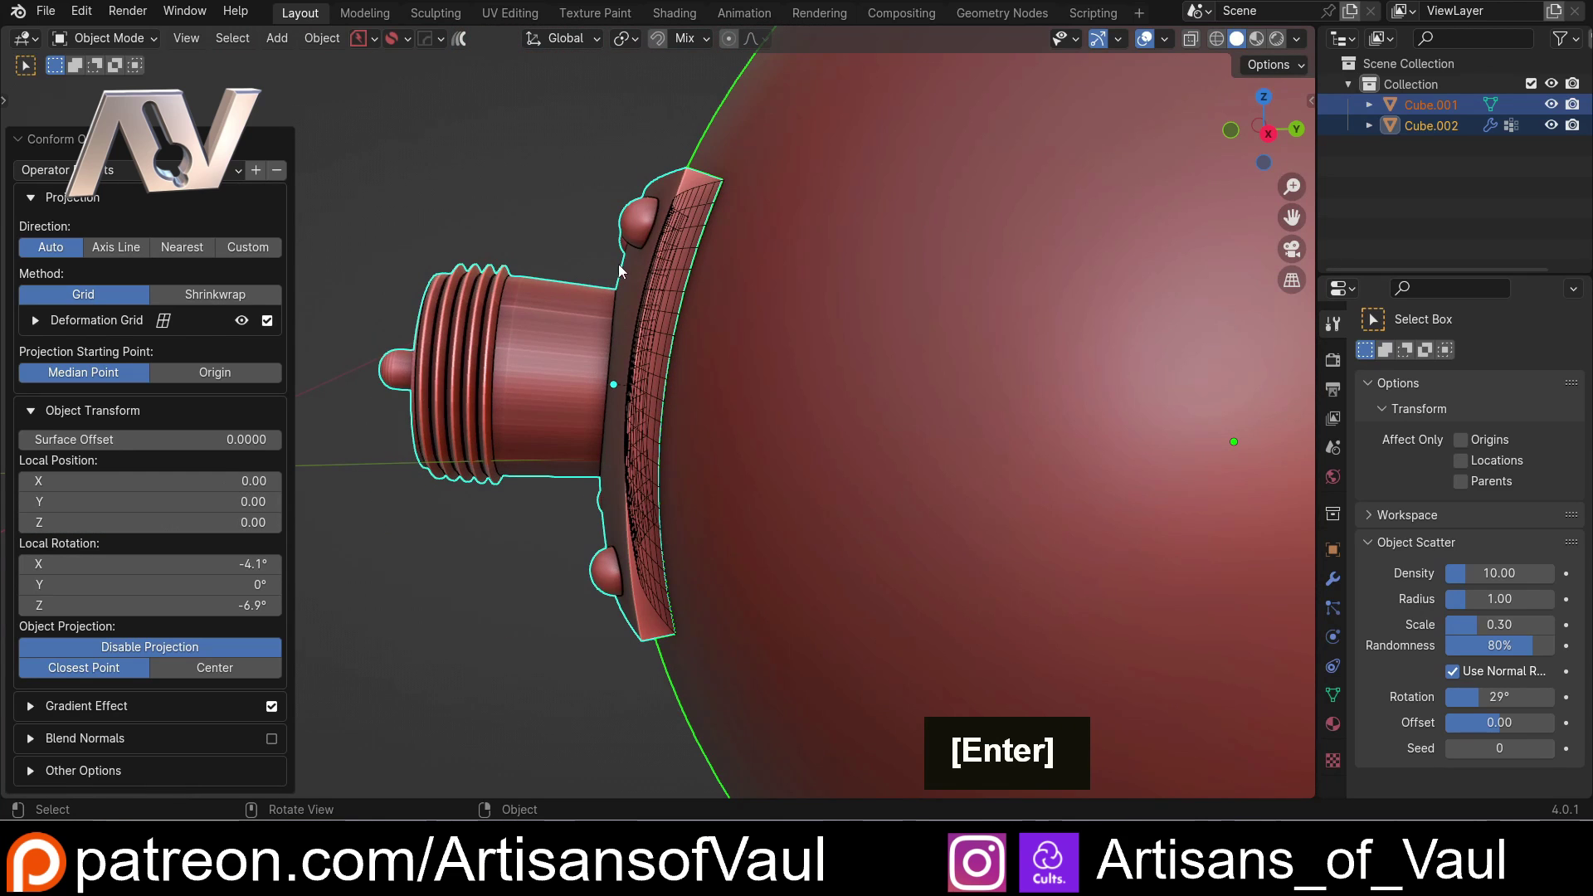
- Switch Object Projection from Center to Closest Point and check the threaded cylinder
scroll(552, 420, down, 2)
scroll(415, 491, up, 3)
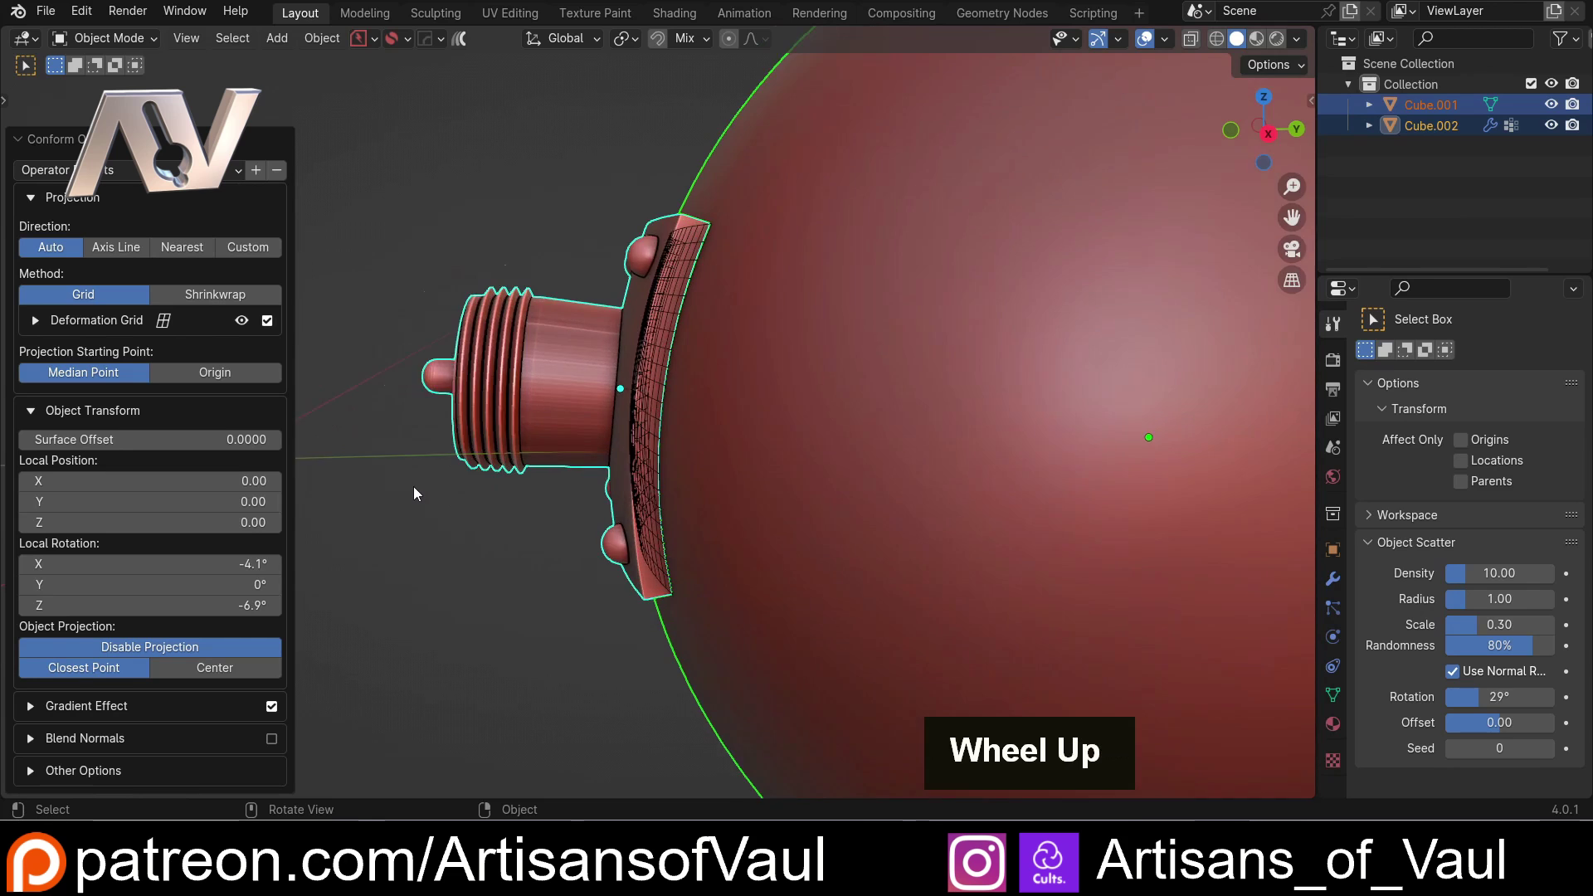
shift+middle_drag(445, 489, 460, 544)
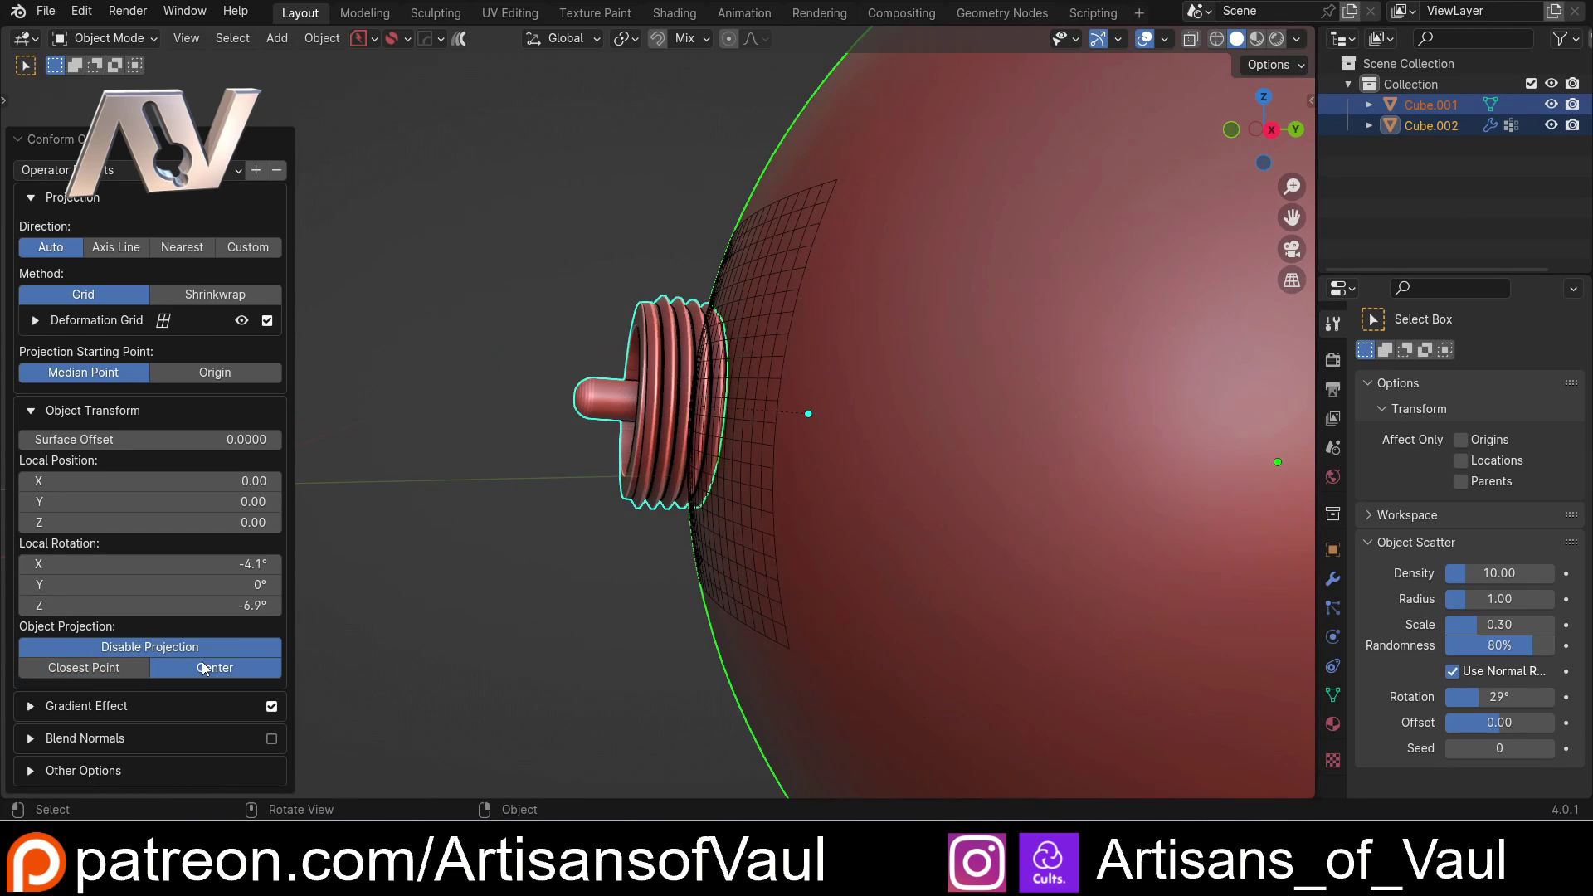
scroll(964, 386, down, 2)
middle_drag(870, 406, 747, 414)
click(121, 666)
scroll(610, 454, up, 5)
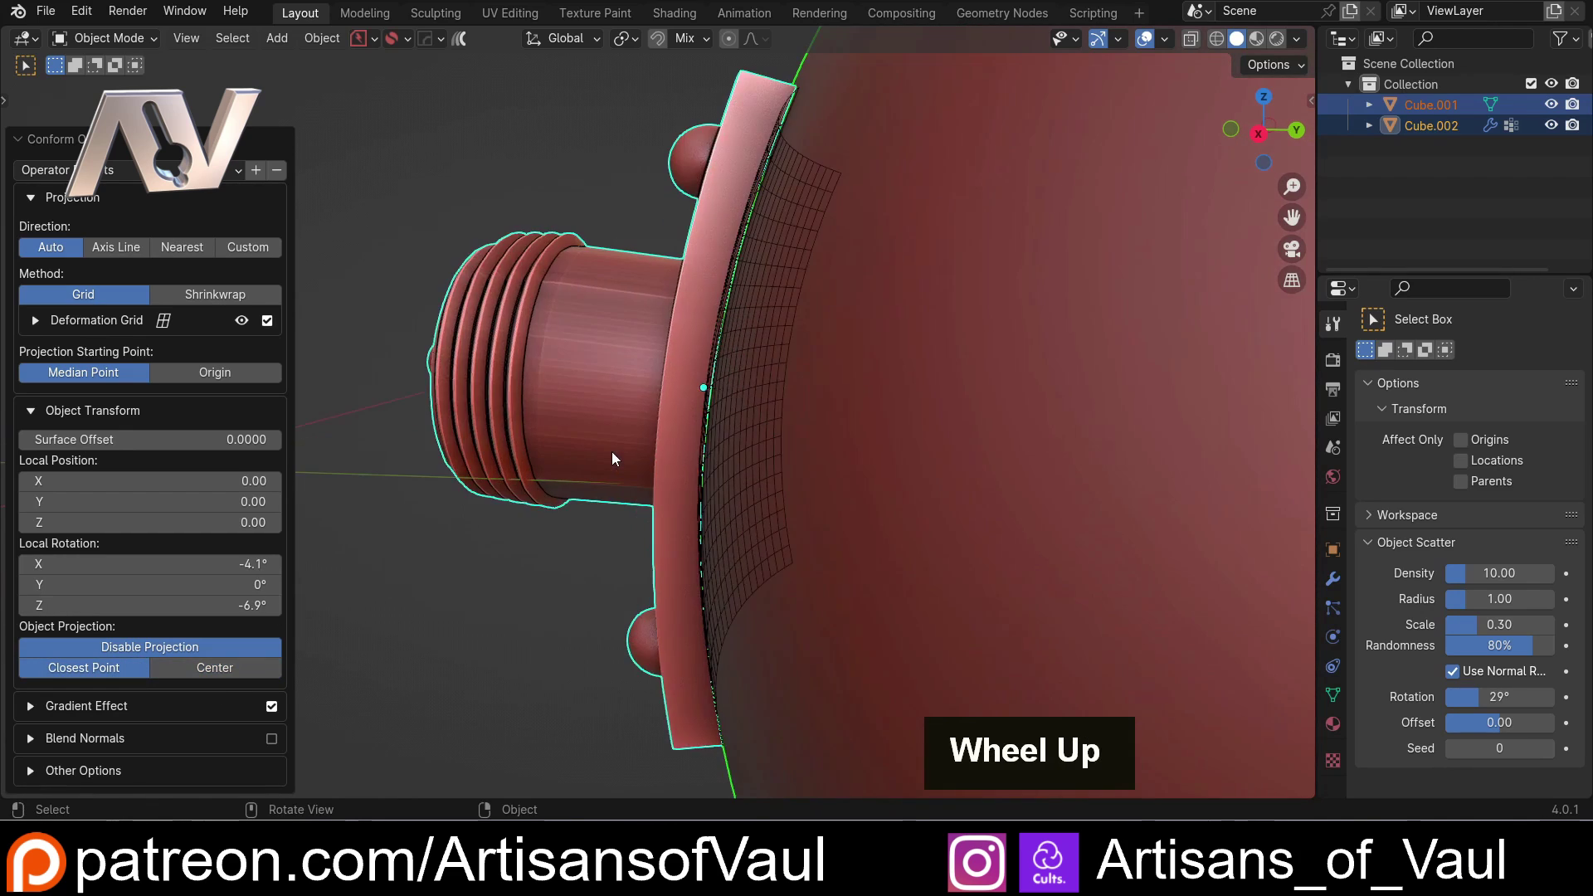
middle_drag(661, 456, 738, 525)
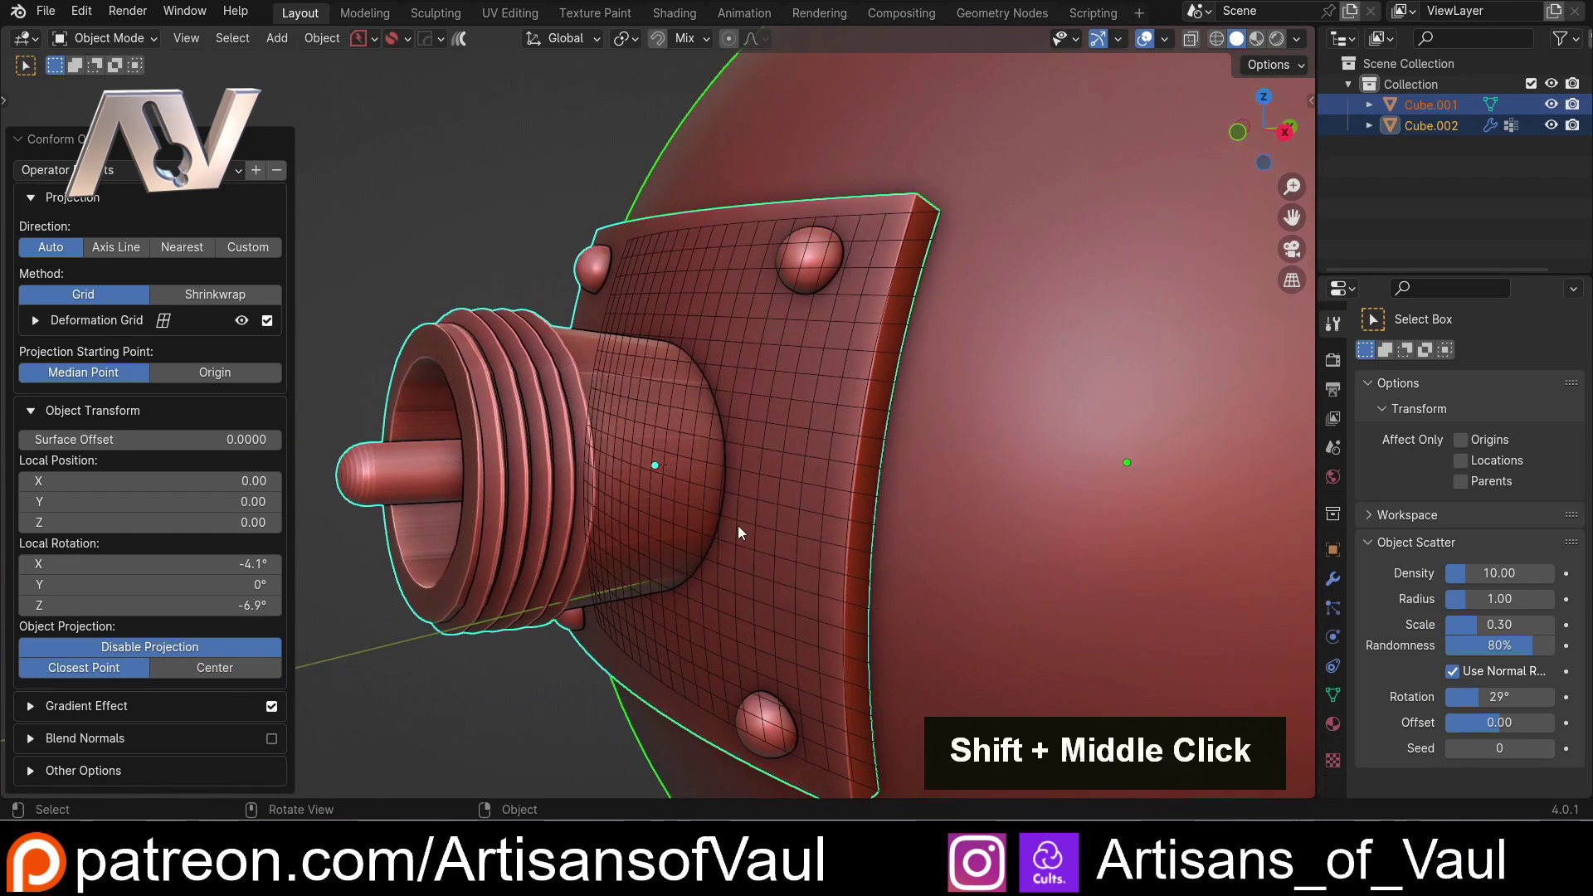
- Expand Deformation Grid, try higher Grid Subdivisions X values, then return it to 20
click(36, 320)
scroll(81, 301, down, 2)
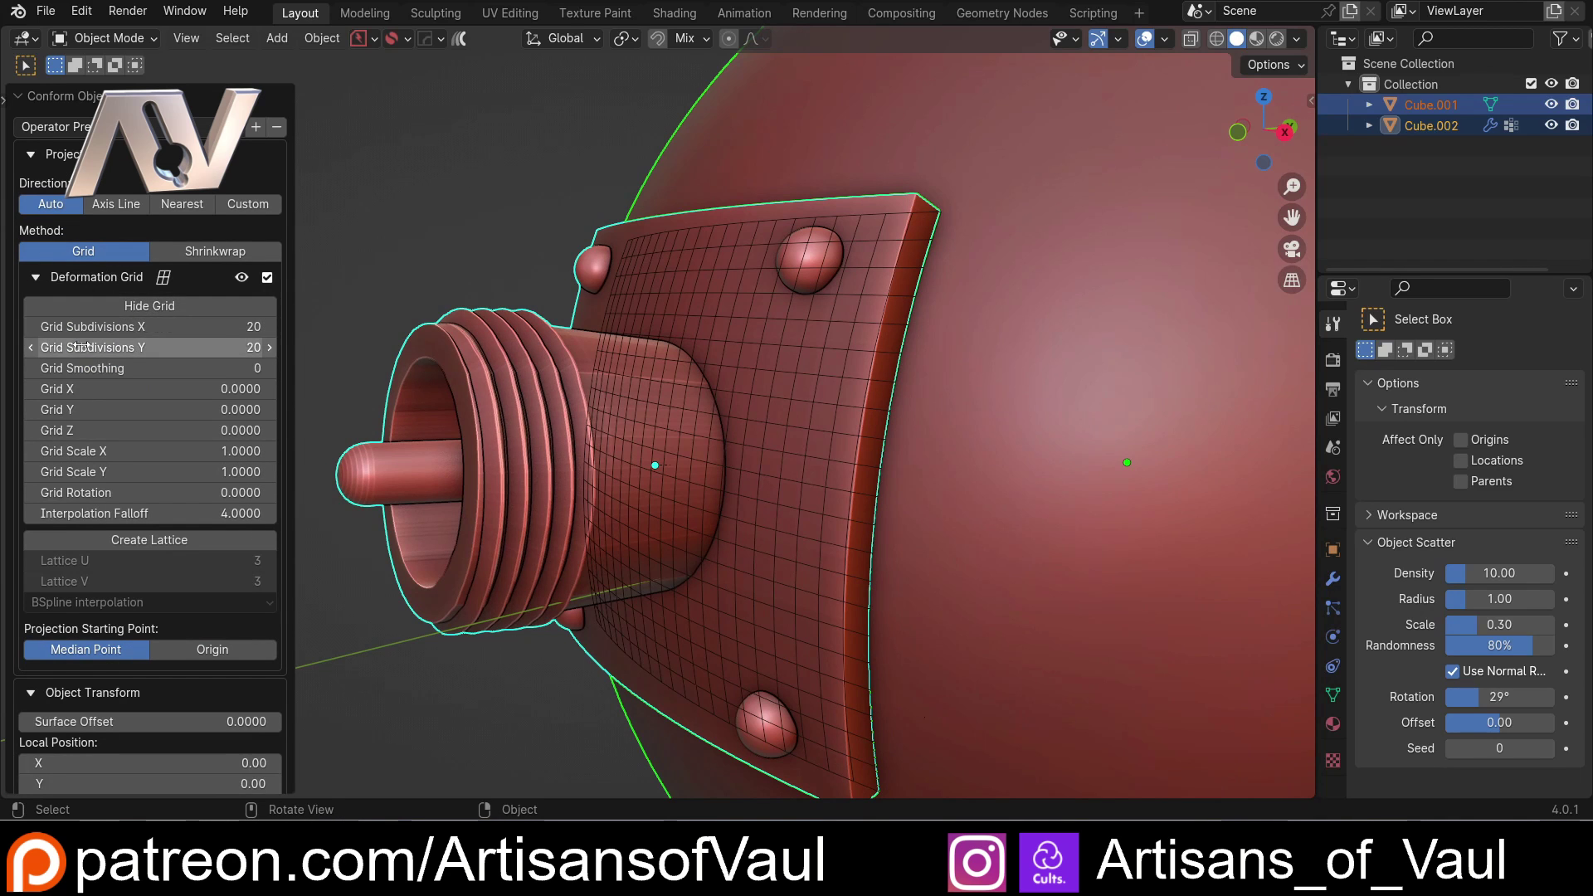
middle_drag(747, 316, 503, 383)
click(268, 325)
click(267, 325)
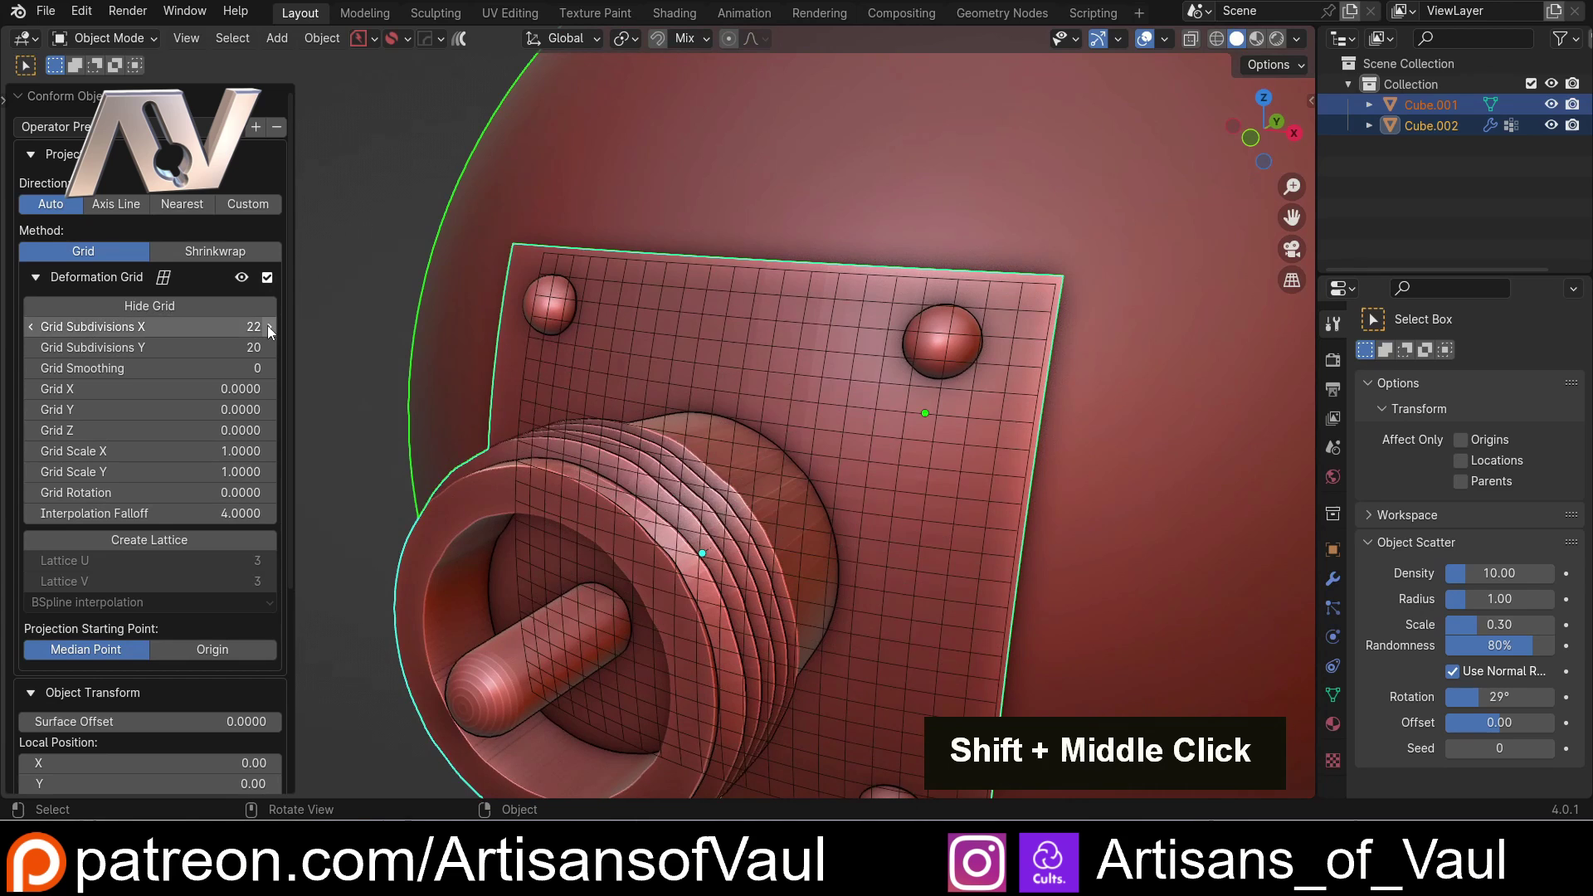
click(267, 325)
click(32, 328)
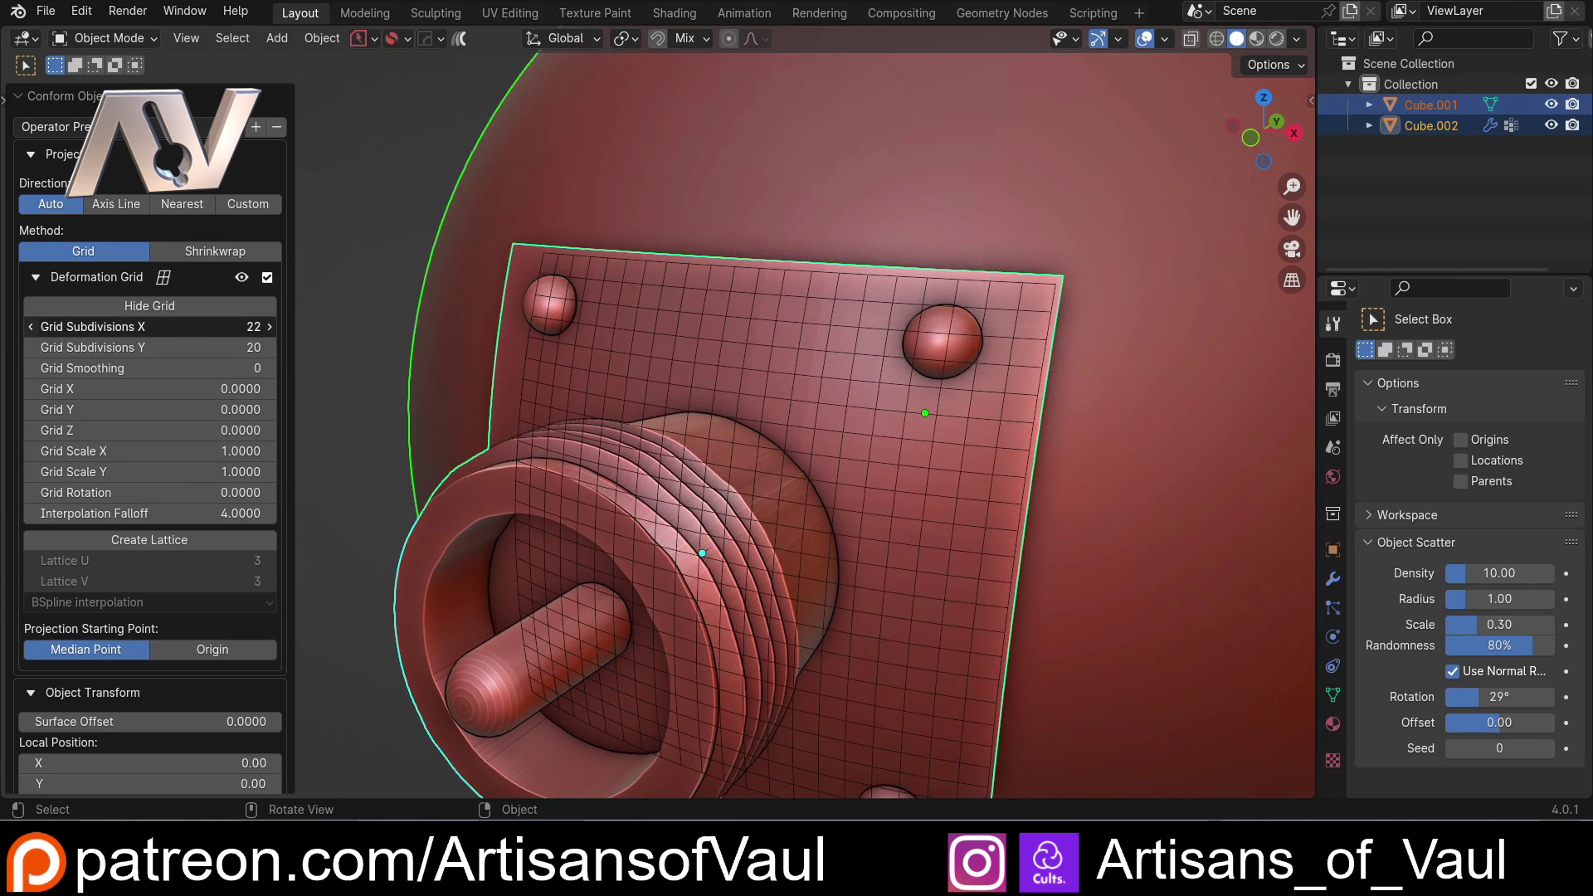
click(32, 327)
click(31, 328)
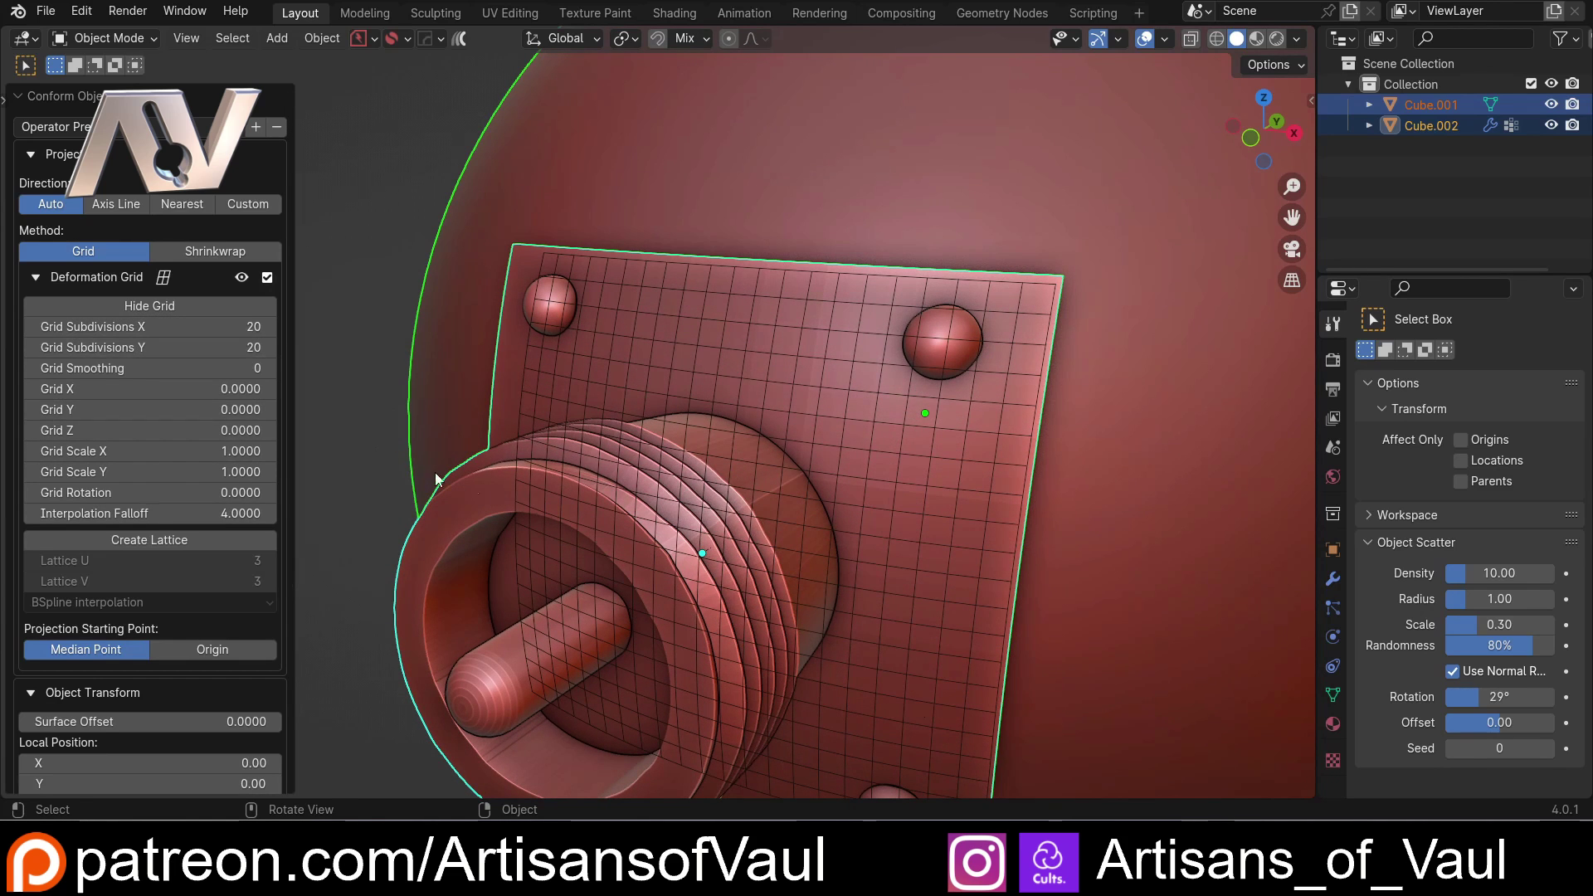
- Raise Grid Smoothing step by step from 0 to 4
shift+middle_drag(502, 423, 456, 352)
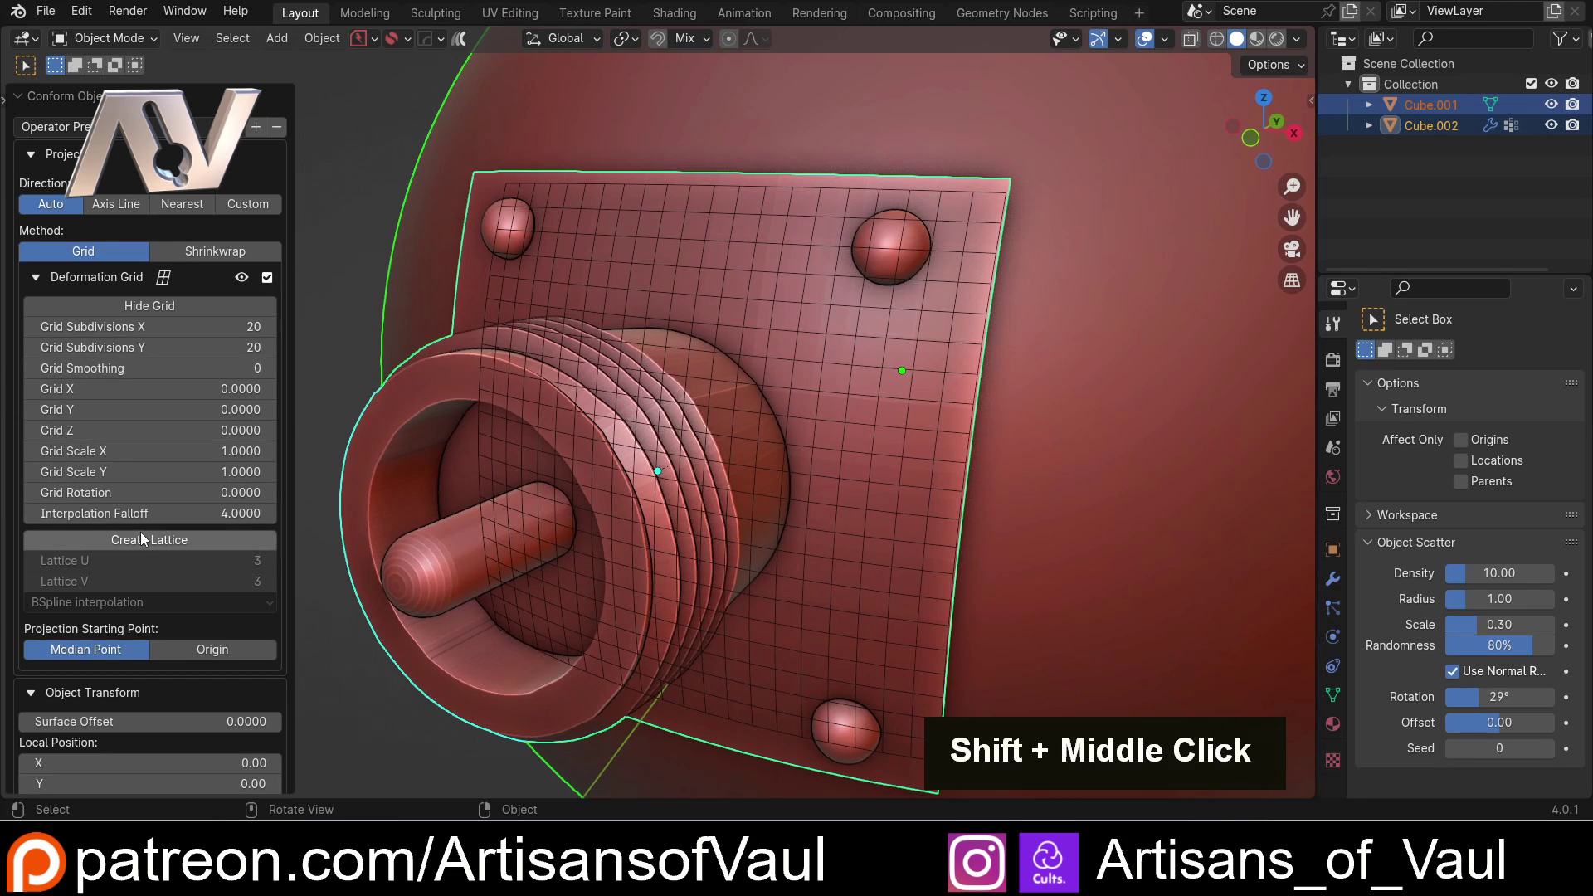
middle_drag(767, 462, 573, 464)
click(269, 369)
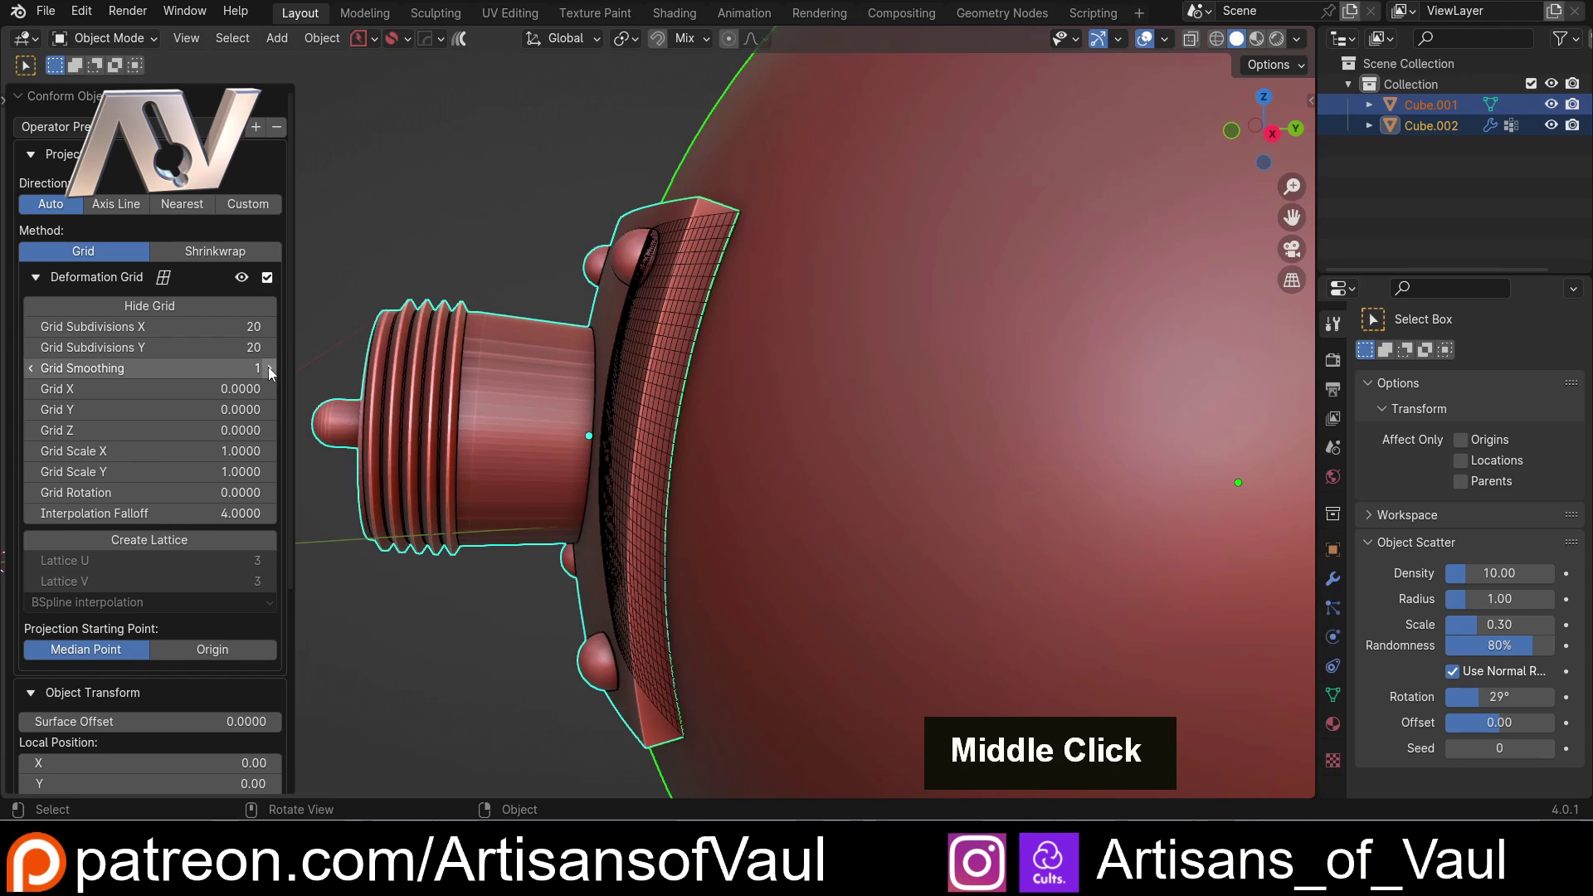
click(269, 368)
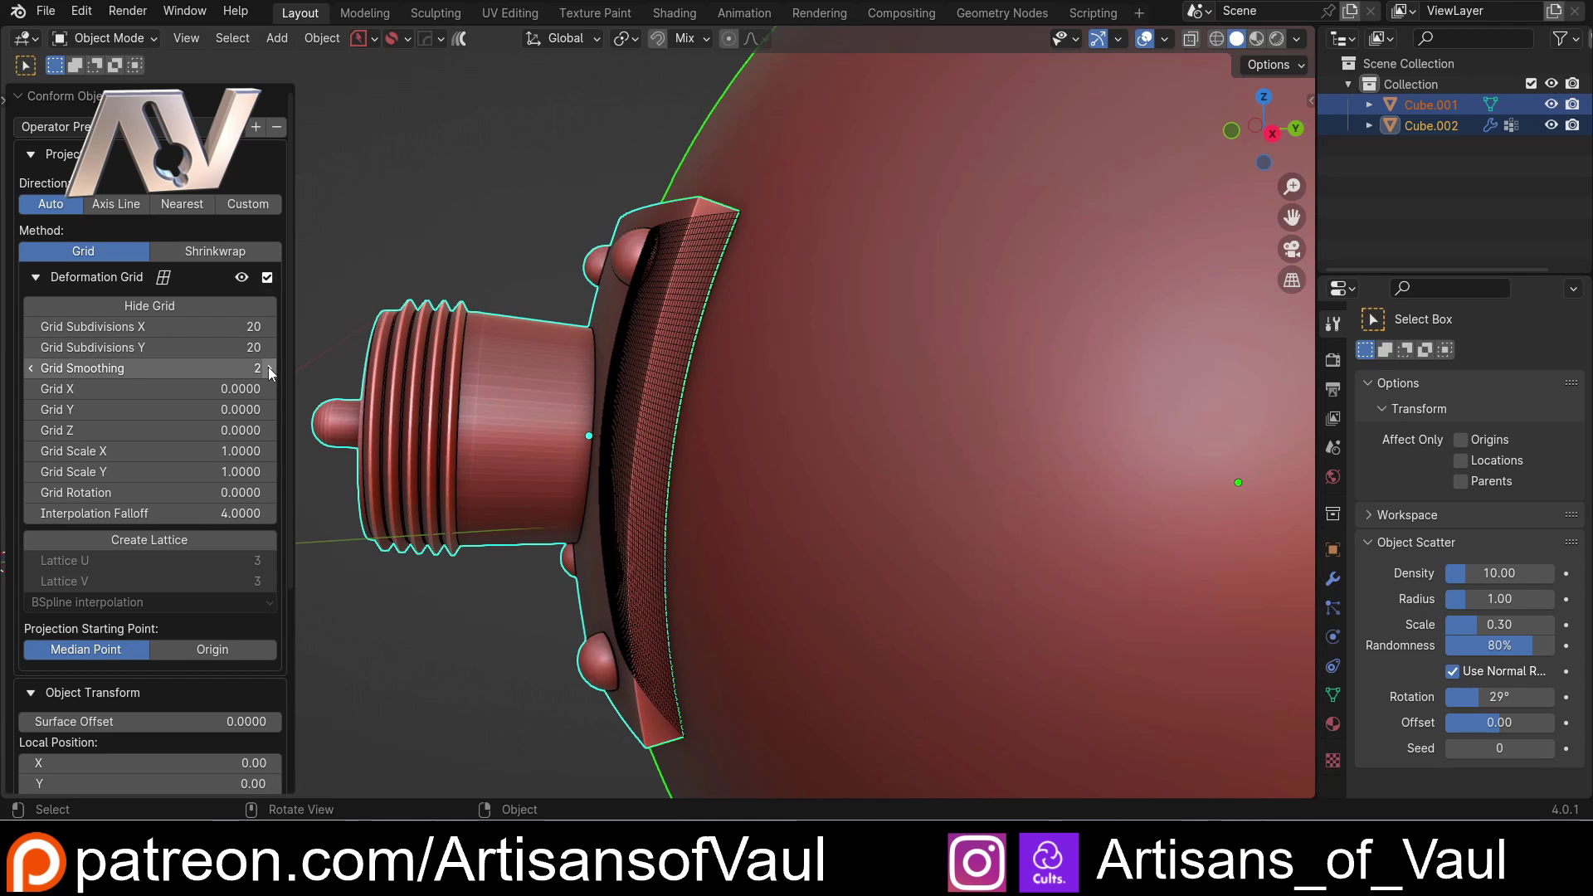
click(269, 369)
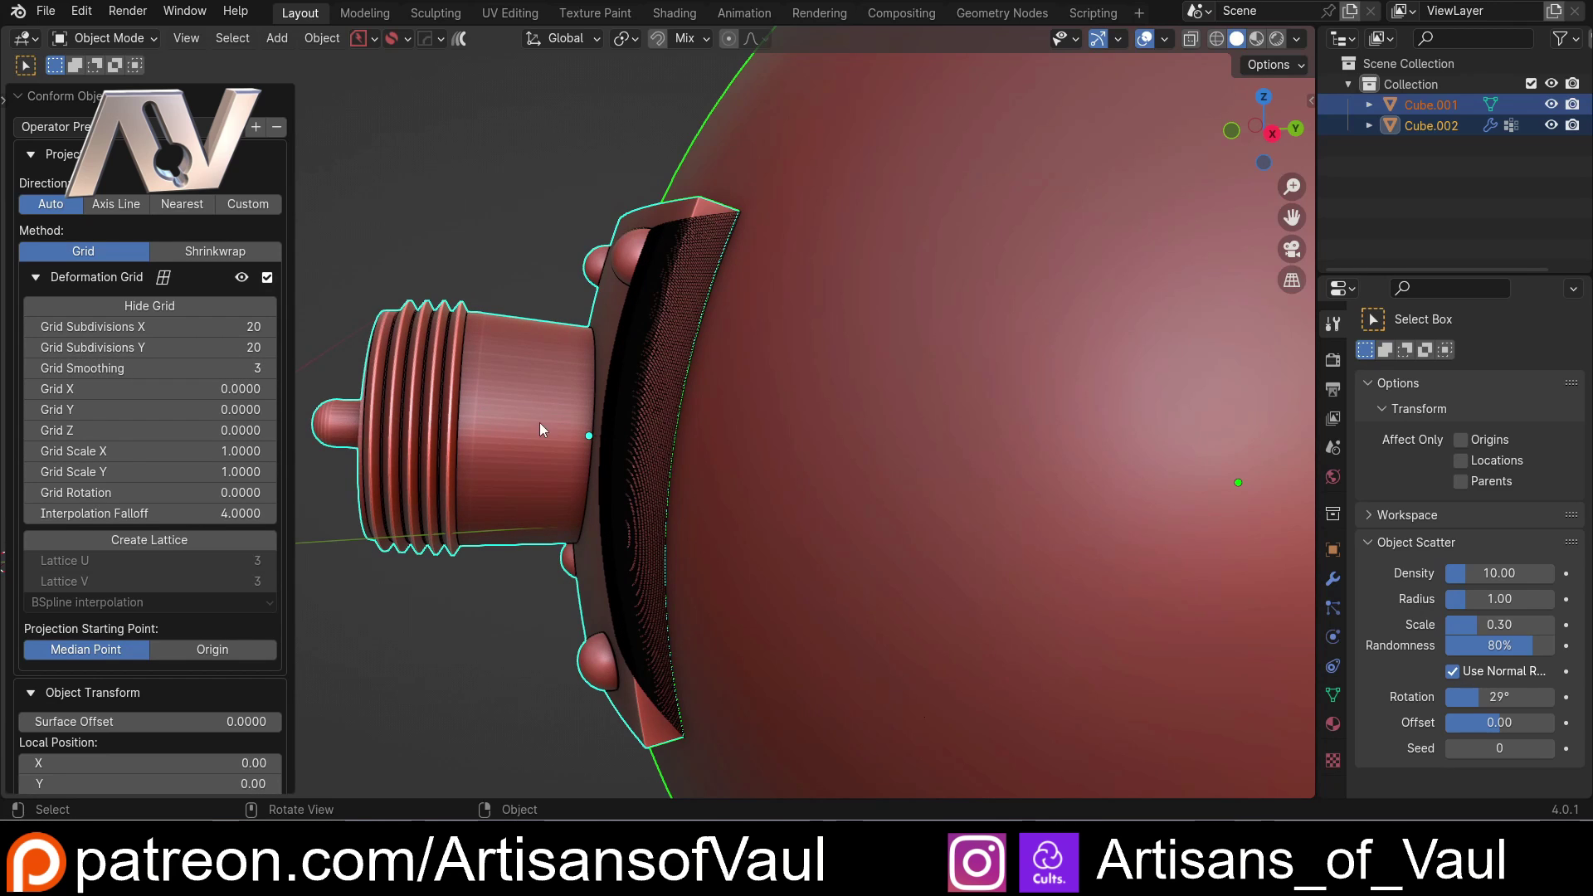
scroll(539, 429, up, 3)
shift+middle_drag(516, 421, 586, 326)
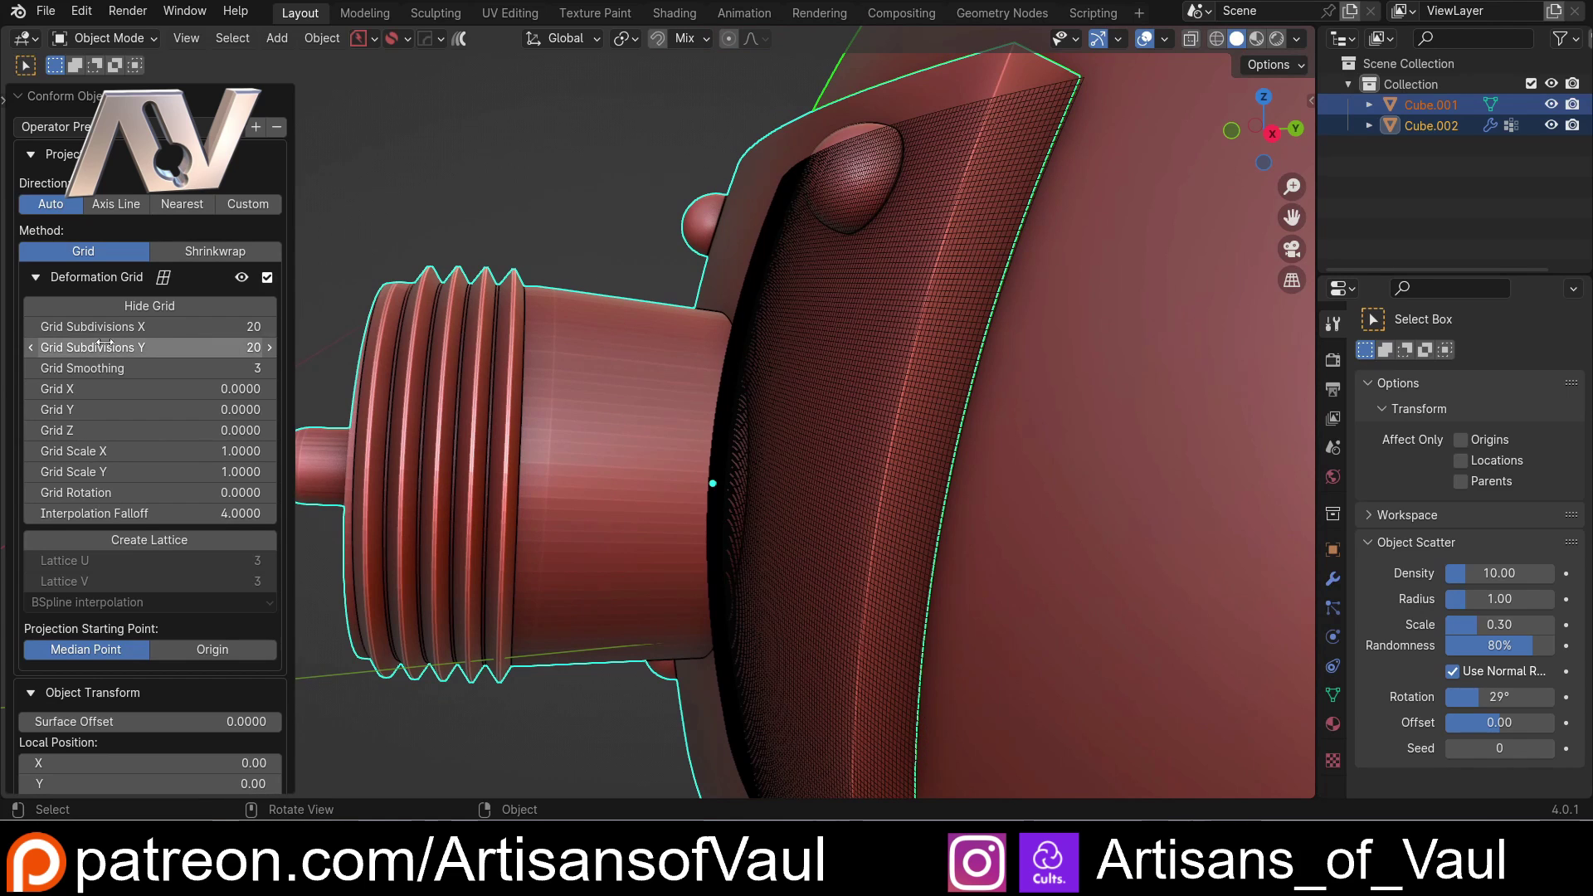
click(269, 368)
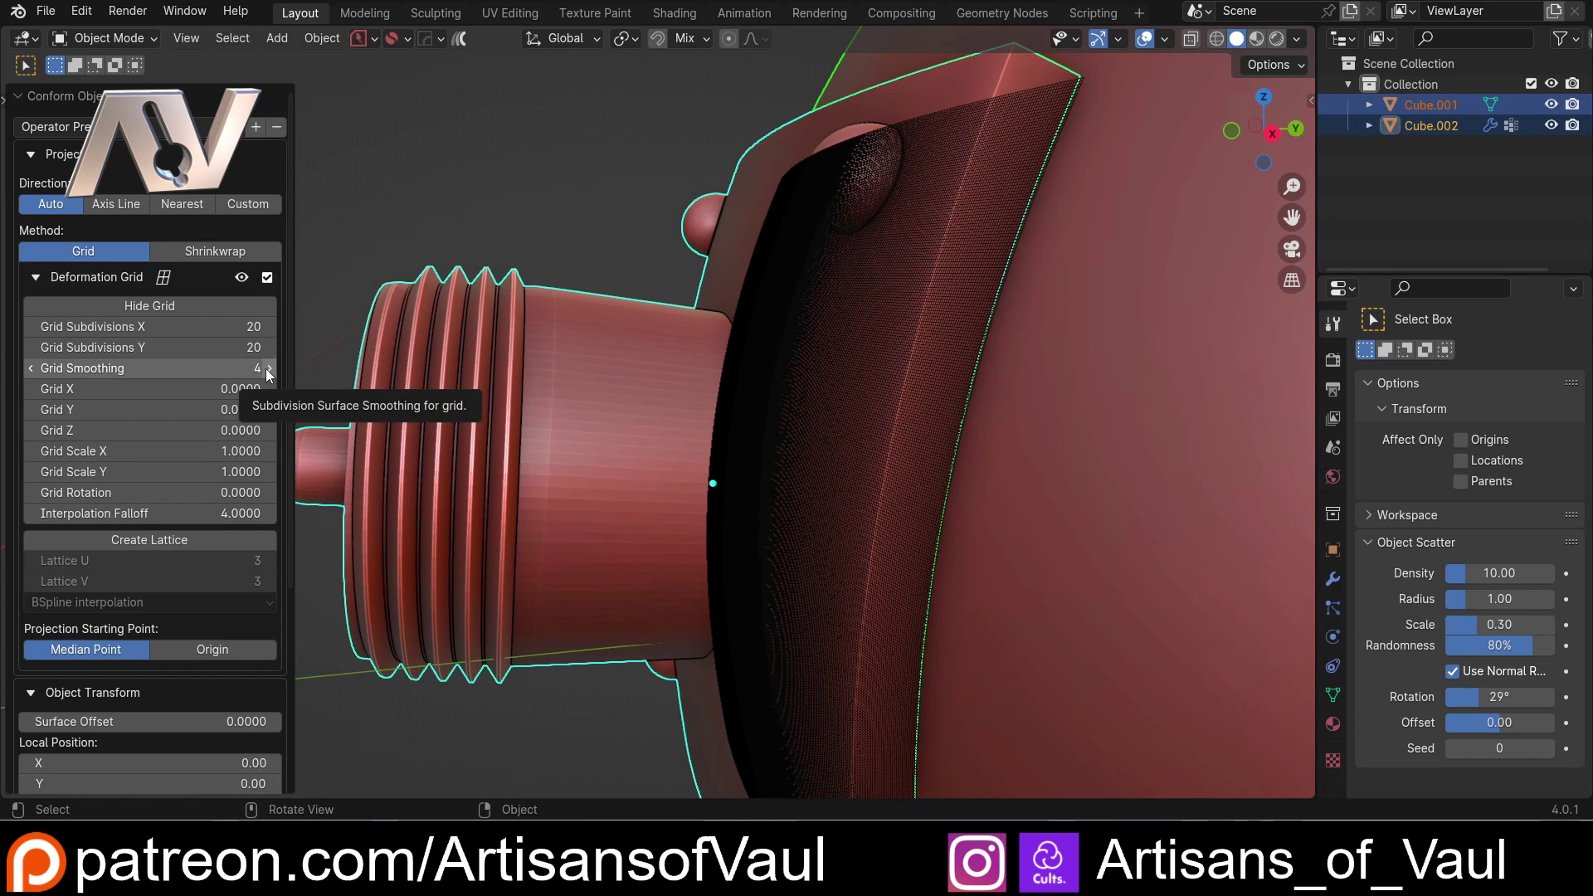
scroll(590, 431, down, 3)
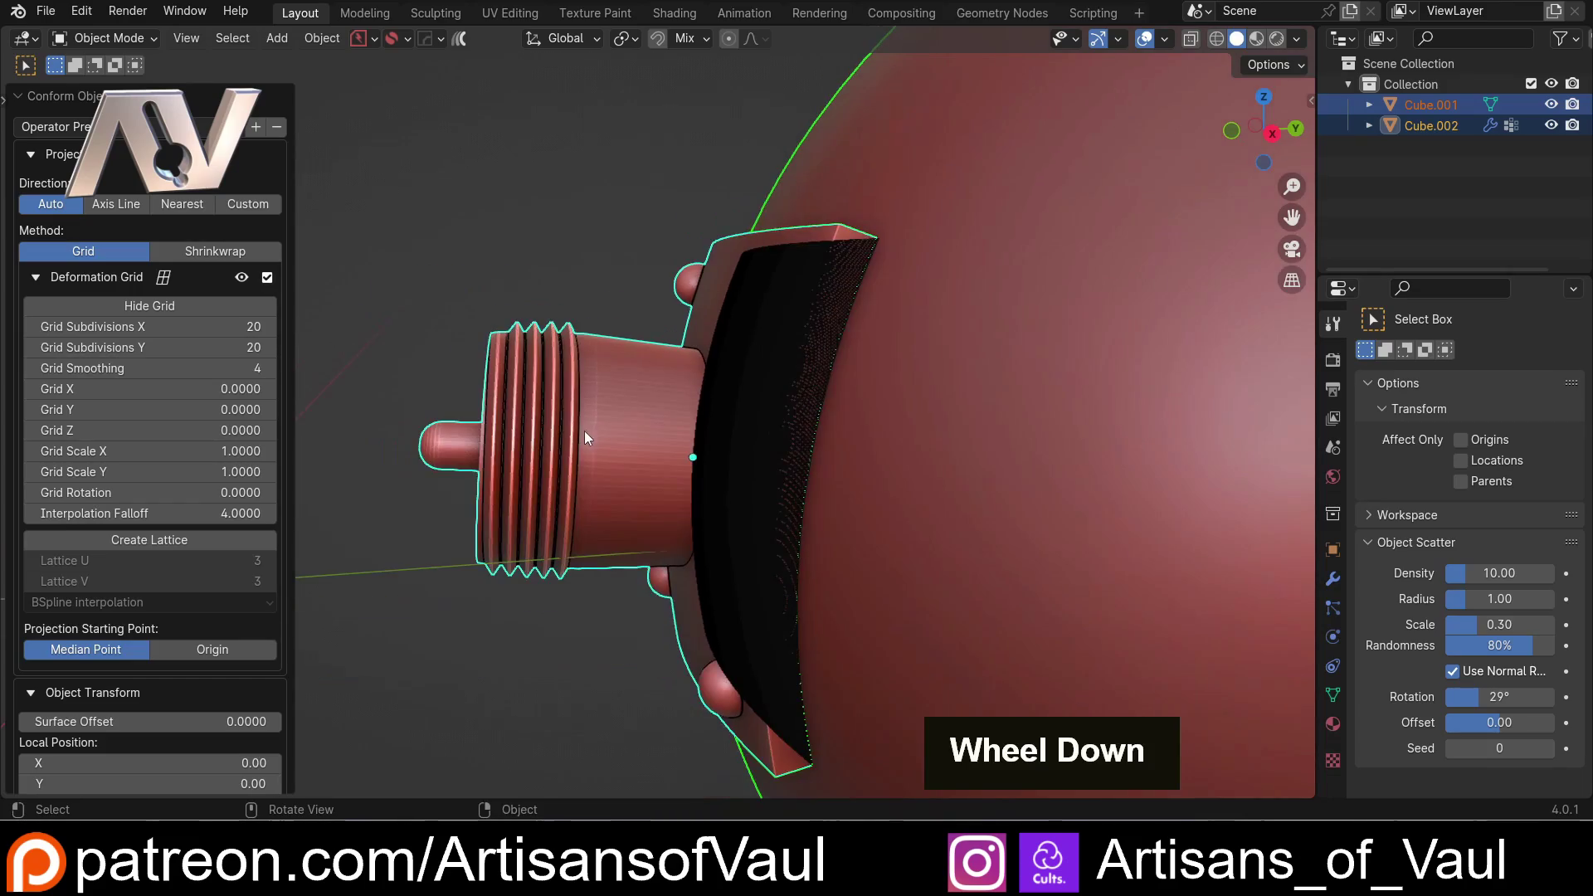
- Orbit around the plug to inspect the smoothed plate, then collapse the Deformation Grid settings
middle_drag(584, 430, 939, 504)
scroll(713, 453, up, 5)
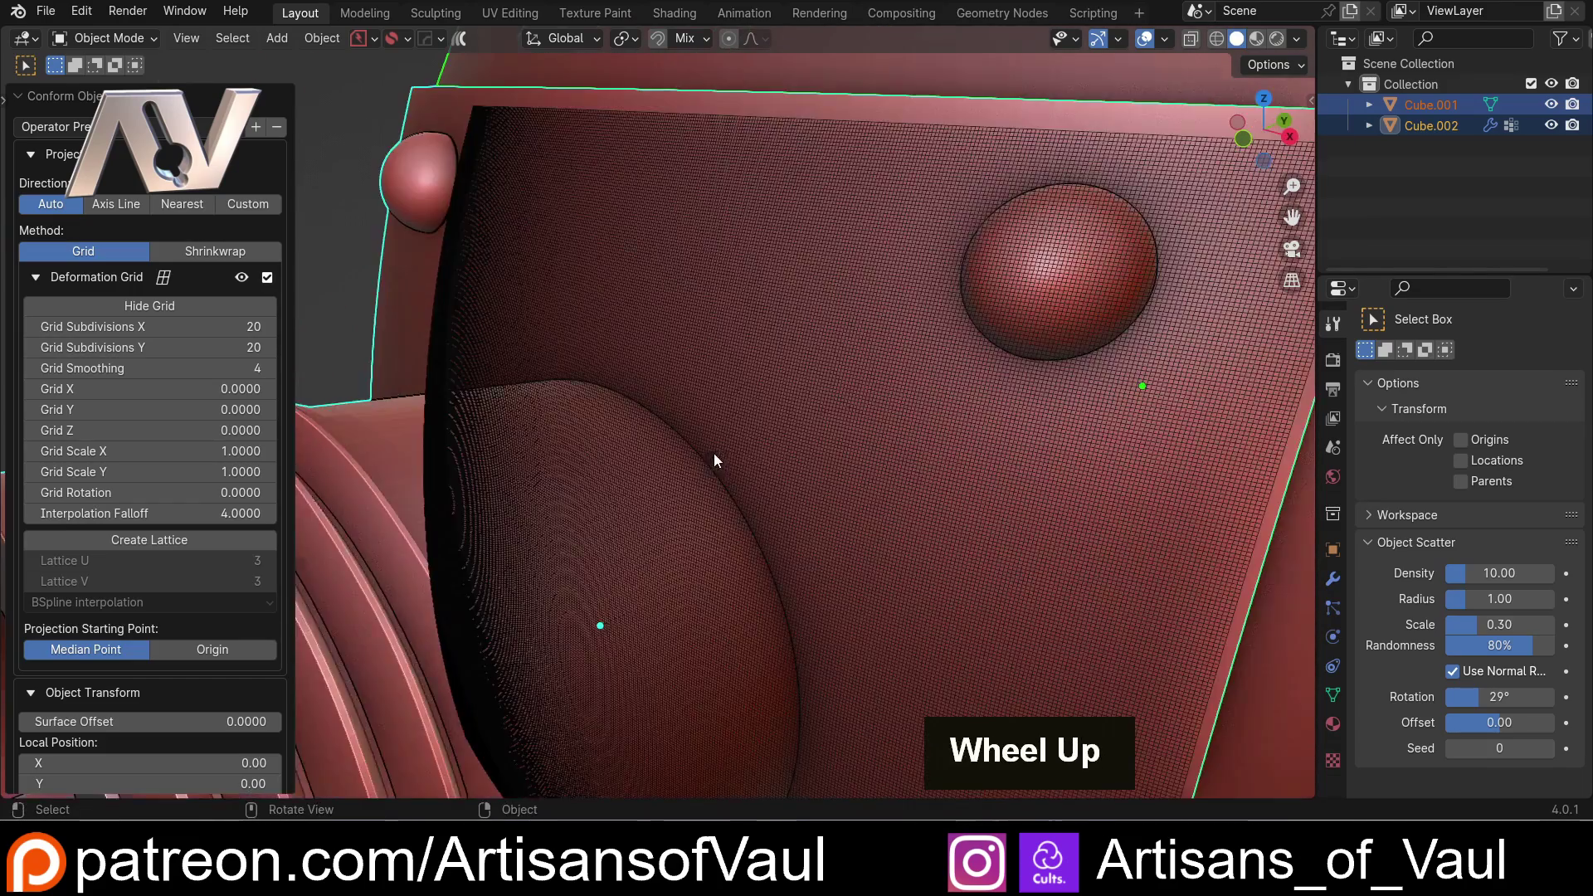
scroll(696, 541, up, 2)
middle_drag(919, 355, 568, 222)
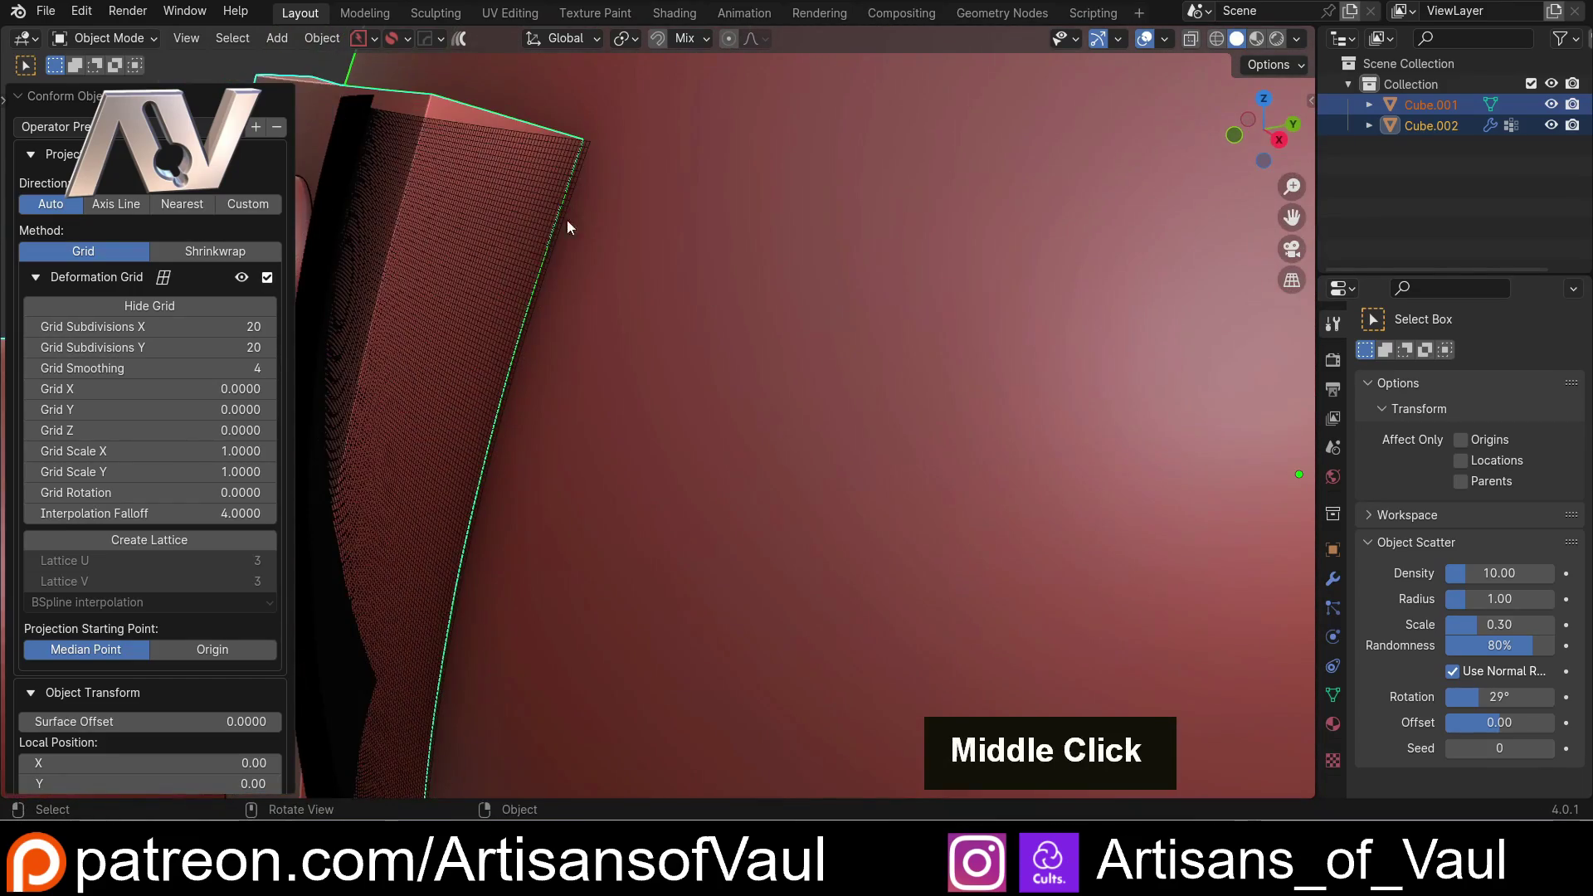
scroll(520, 309, down, 1)
scroll(520, 309, down, 3)
scroll(835, 381, down, 2)
middle_drag(835, 381, 672, 459)
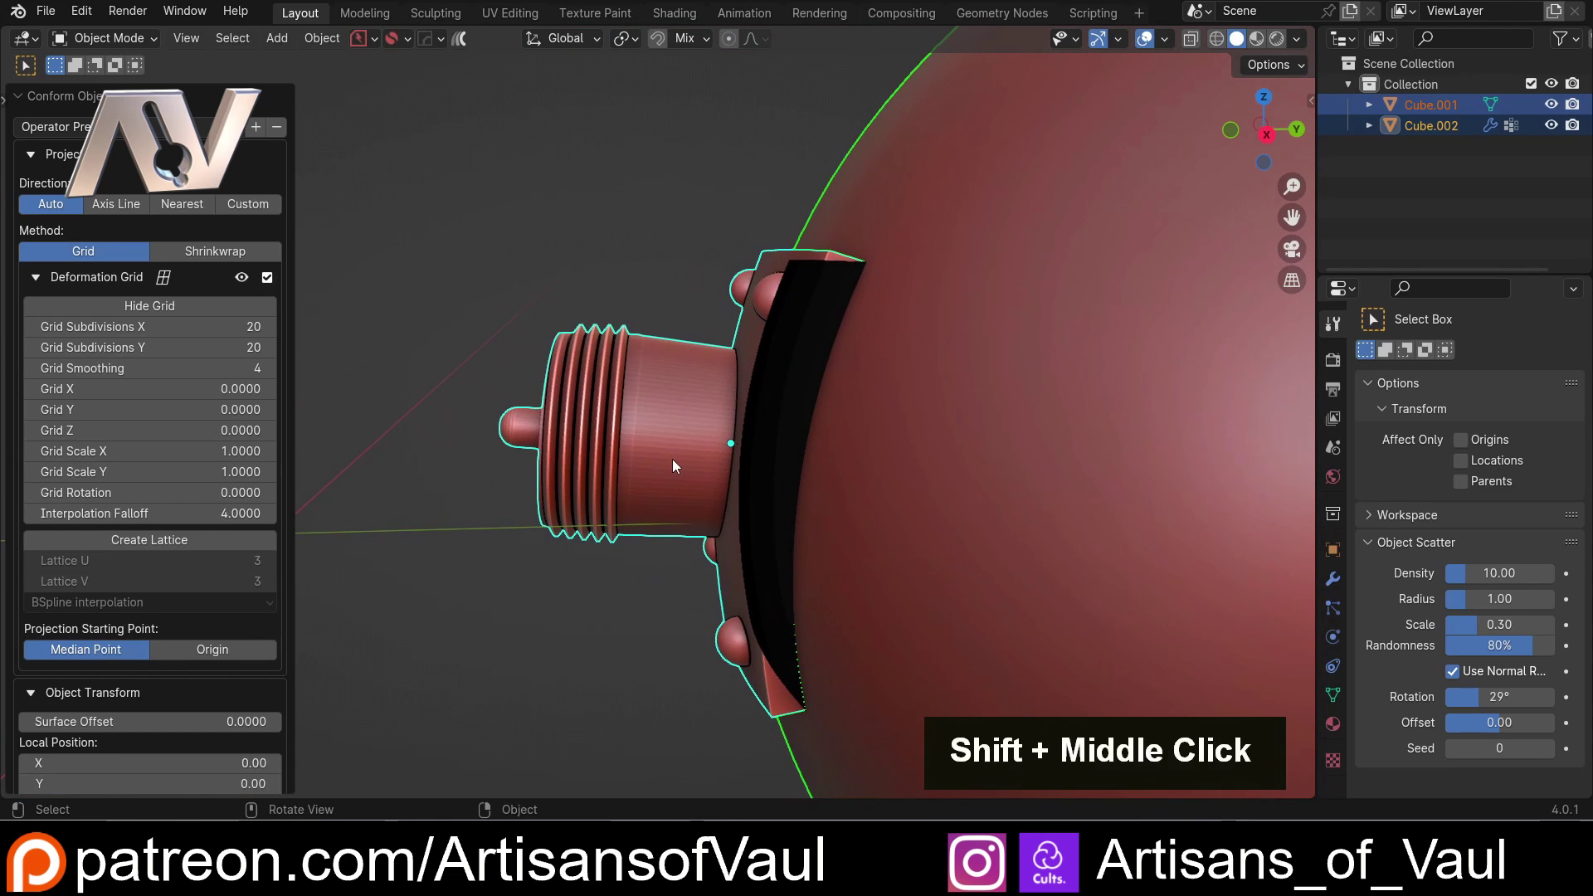
click(34, 278)
- Collapse Object Transform and expand the Gradient Effect settings
click(32, 412)
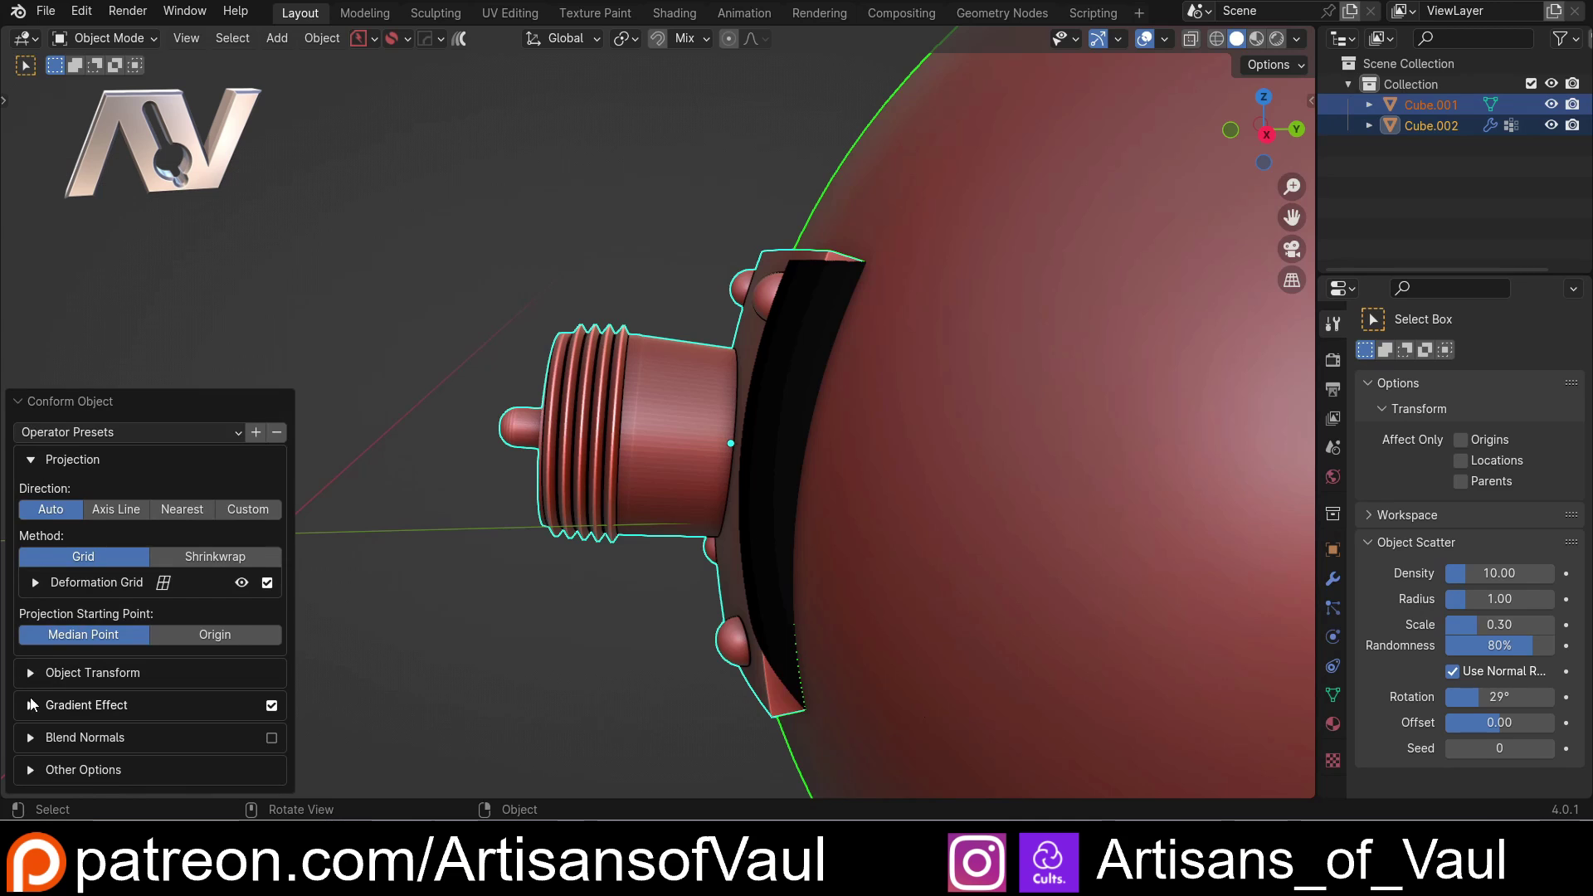
click(33, 705)
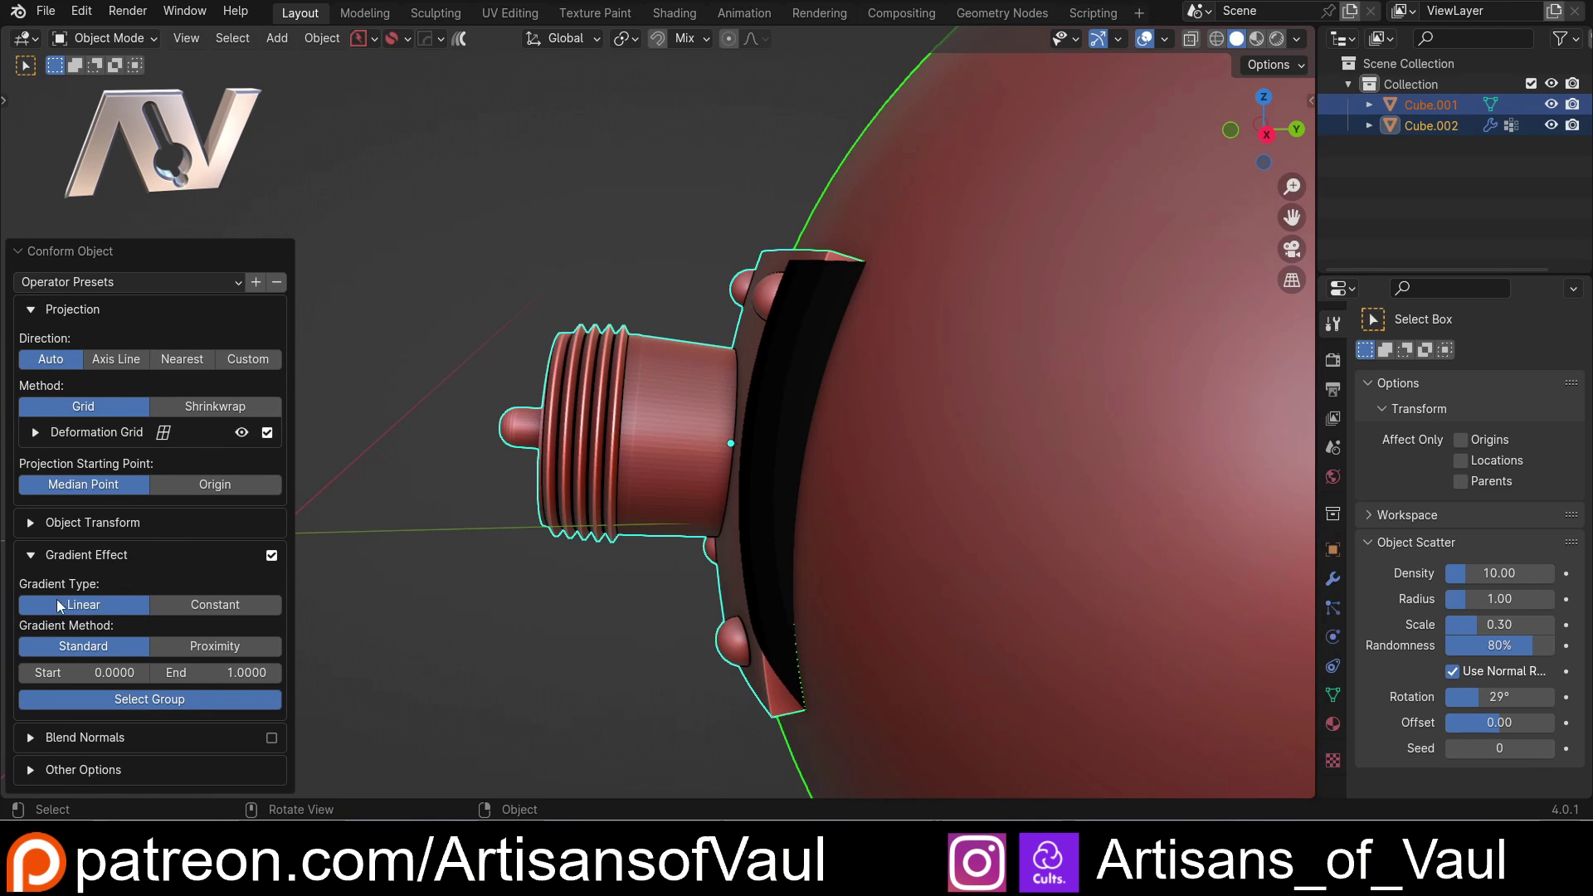
scroll(257, 589, down, 1)
scroll(580, 594, up, 2)
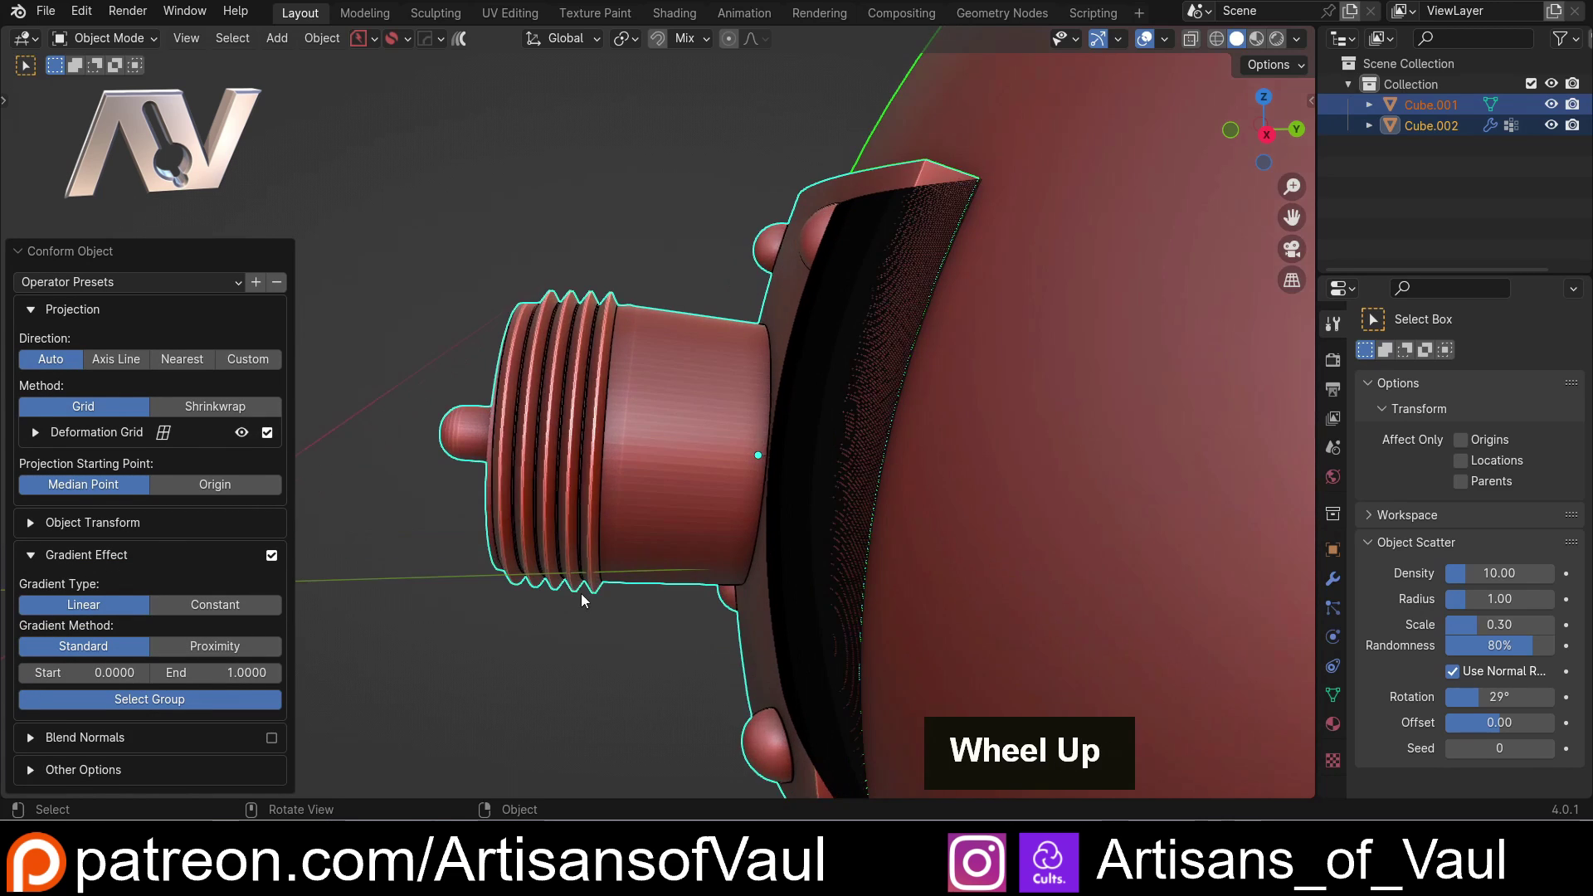
scroll(645, 622, down, 2)
middle_drag(640, 610, 631, 586)
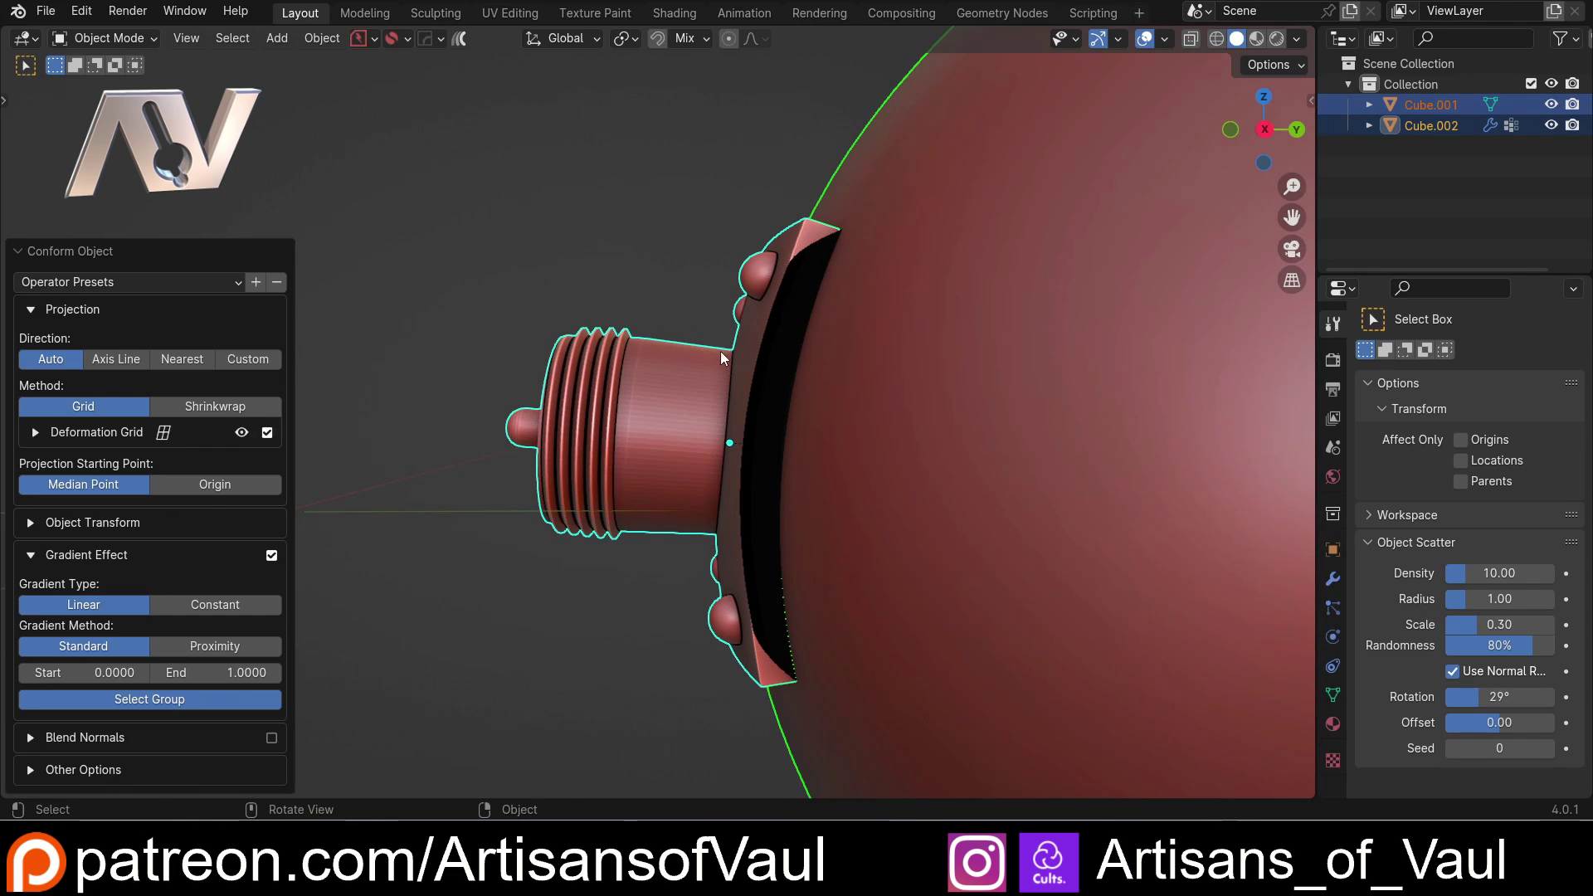
middle_drag(709, 360, 699, 374)
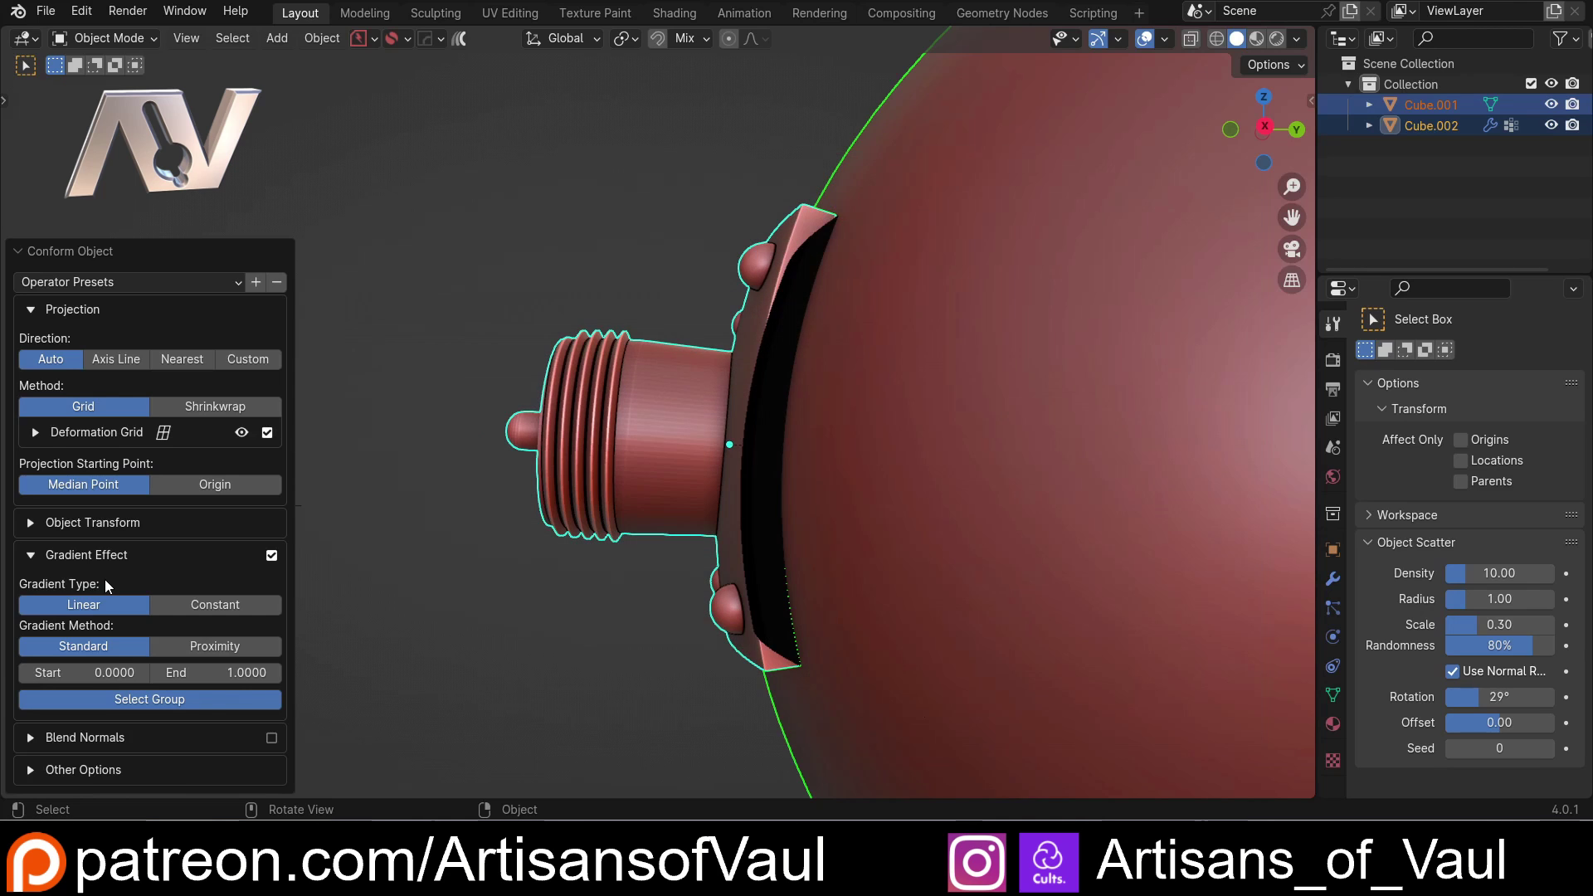
- Drag the gradient End value to 0.69 and set Gradient Type to Constant
mouse_move(224, 672)
mouse_down()
mouse_move(336, 673)
mouse_move(292, 673)
mouse_up()
scroll(604, 382, up, 2)
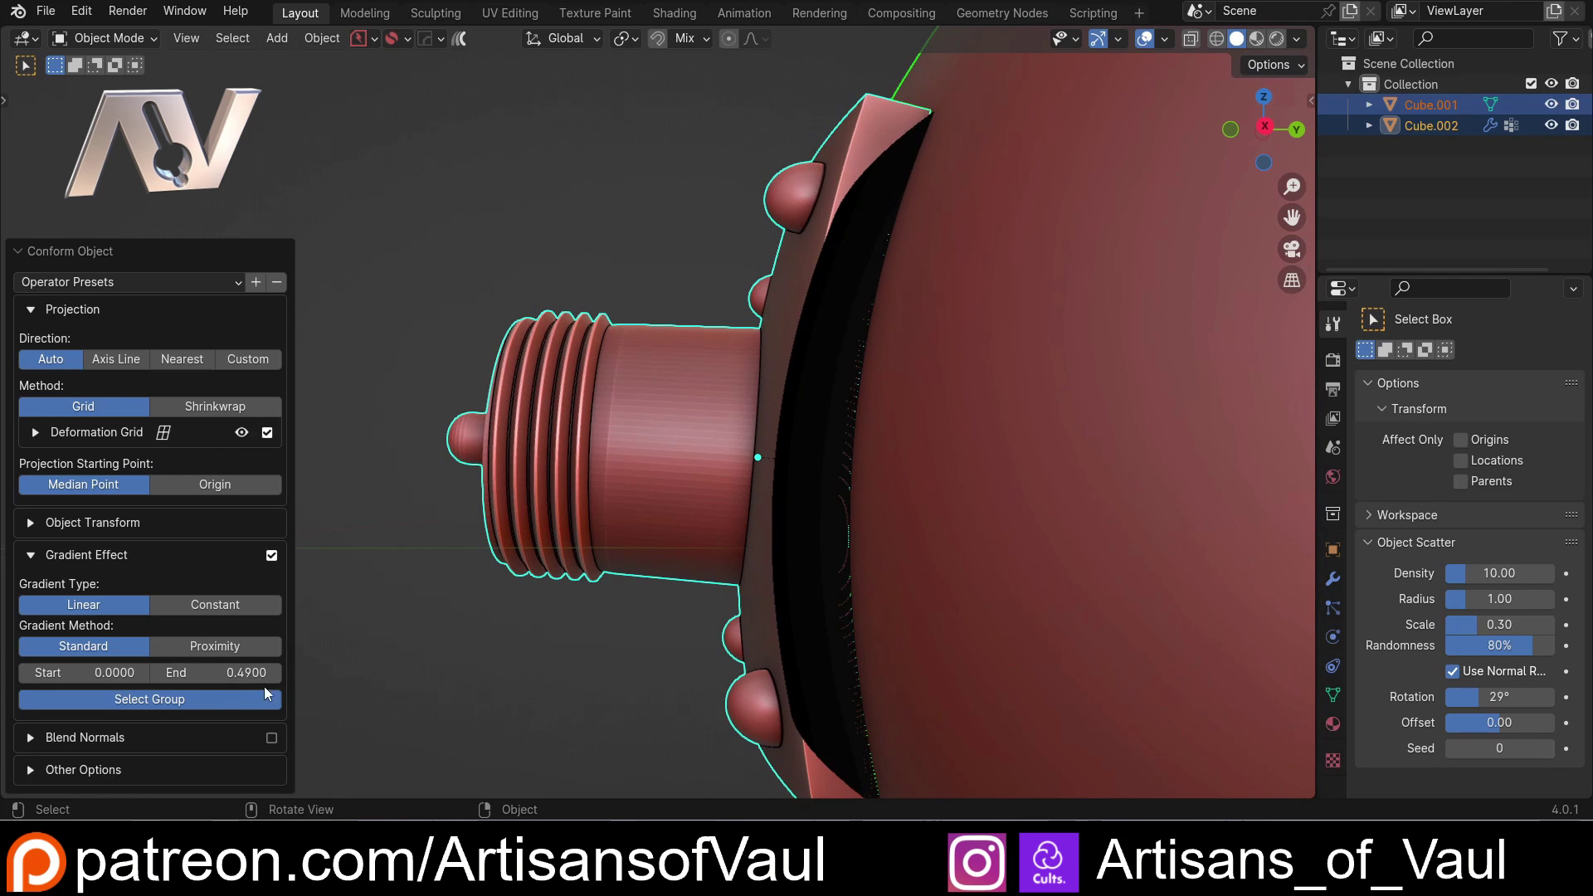
drag(264, 673, 276, 673)
scroll(748, 486, down, 2)
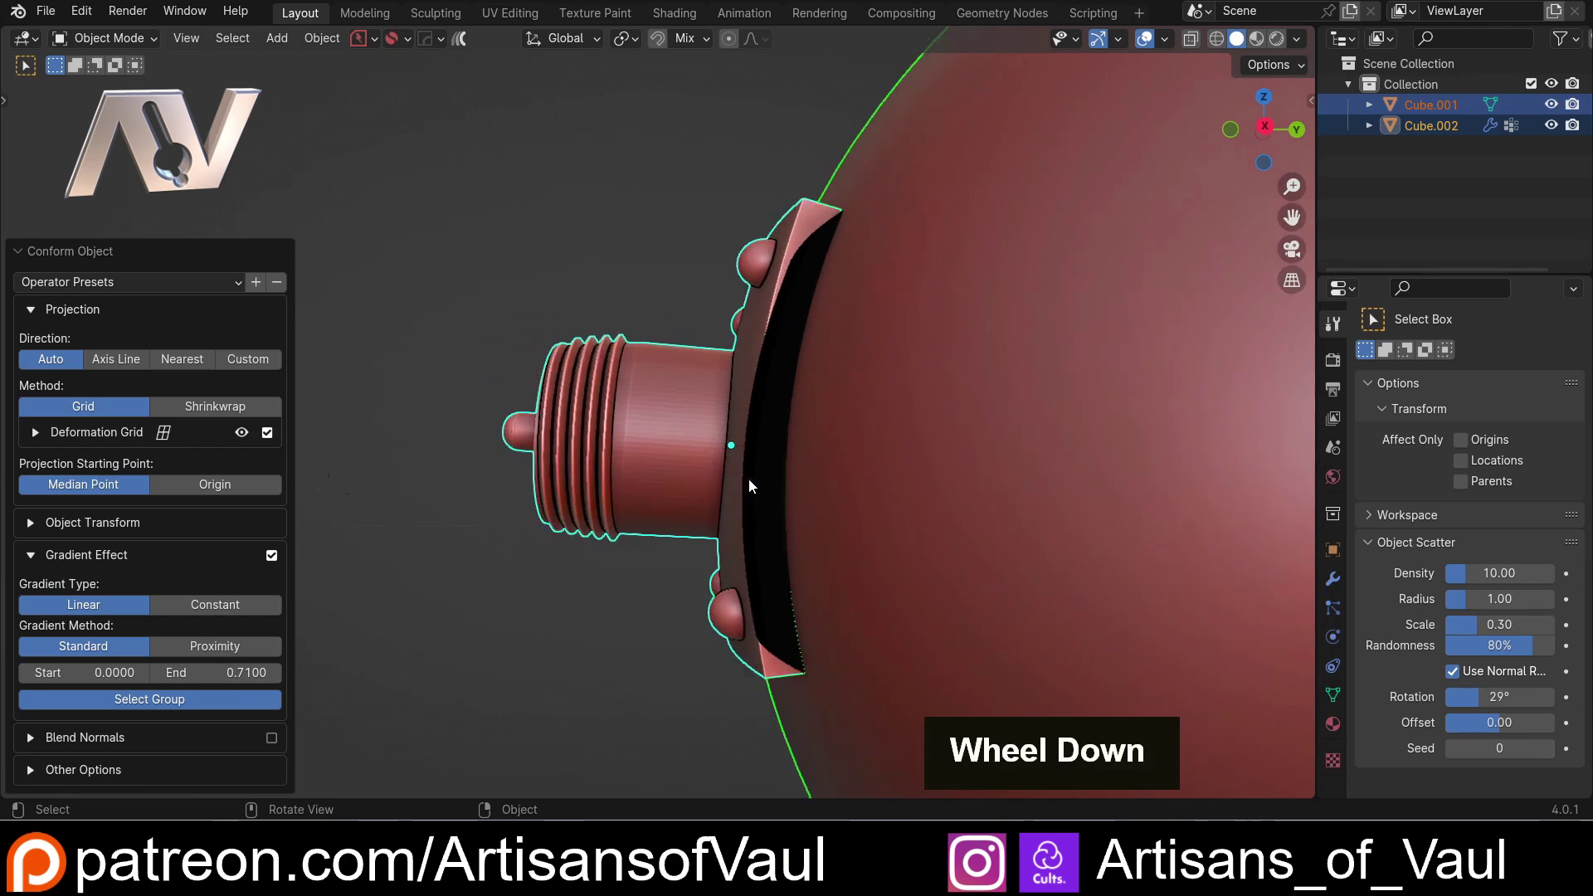
scroll(748, 486, down, 1)
scroll(869, 179, up, 3)
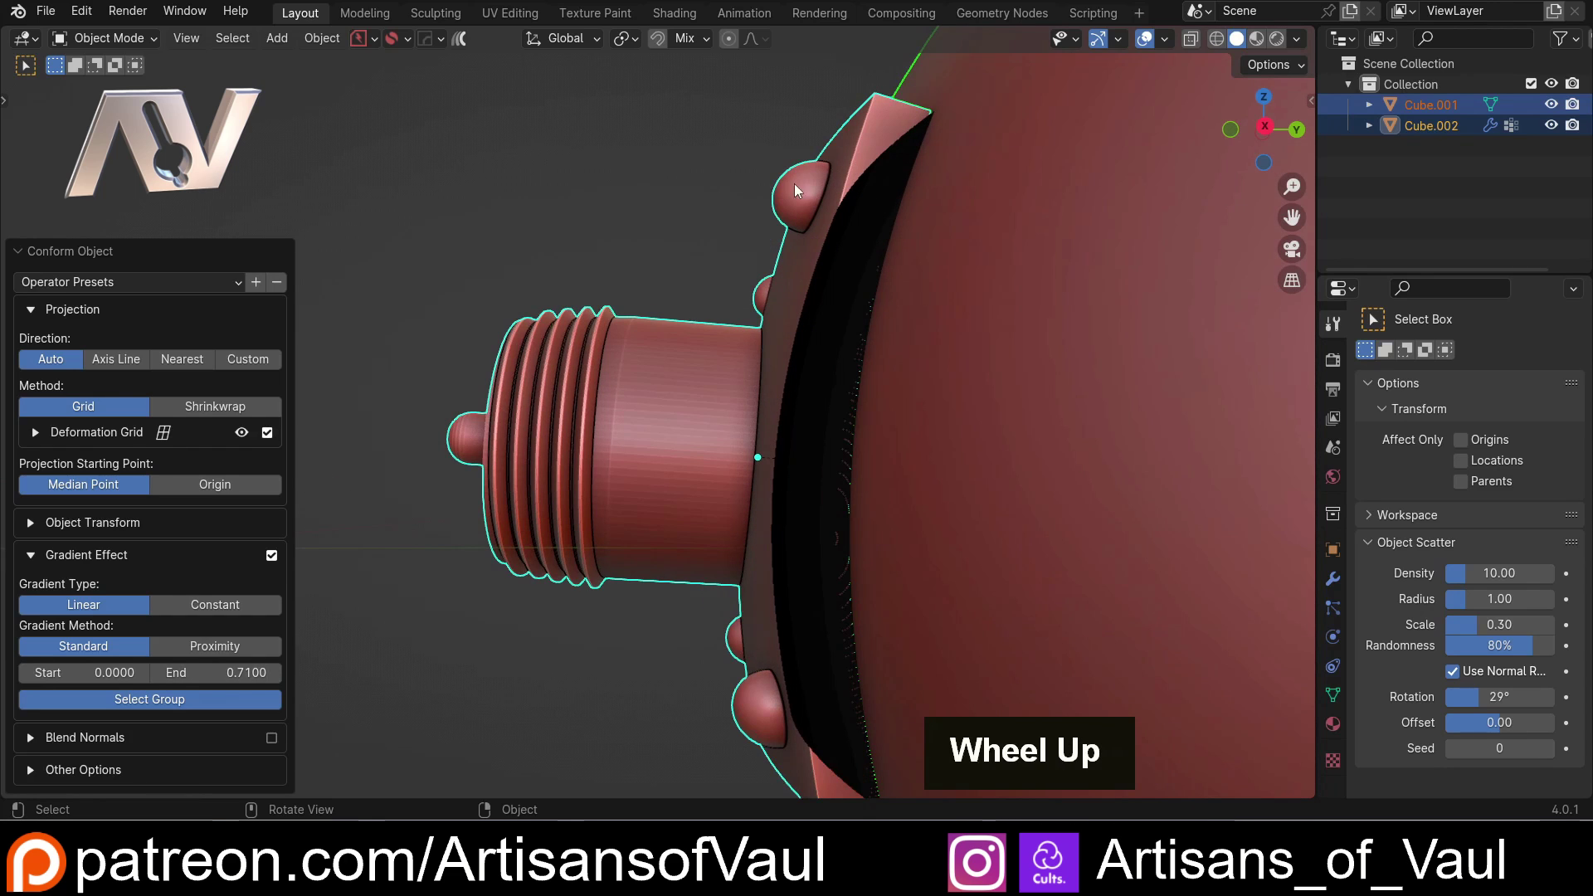
drag(208, 672, 208, 673)
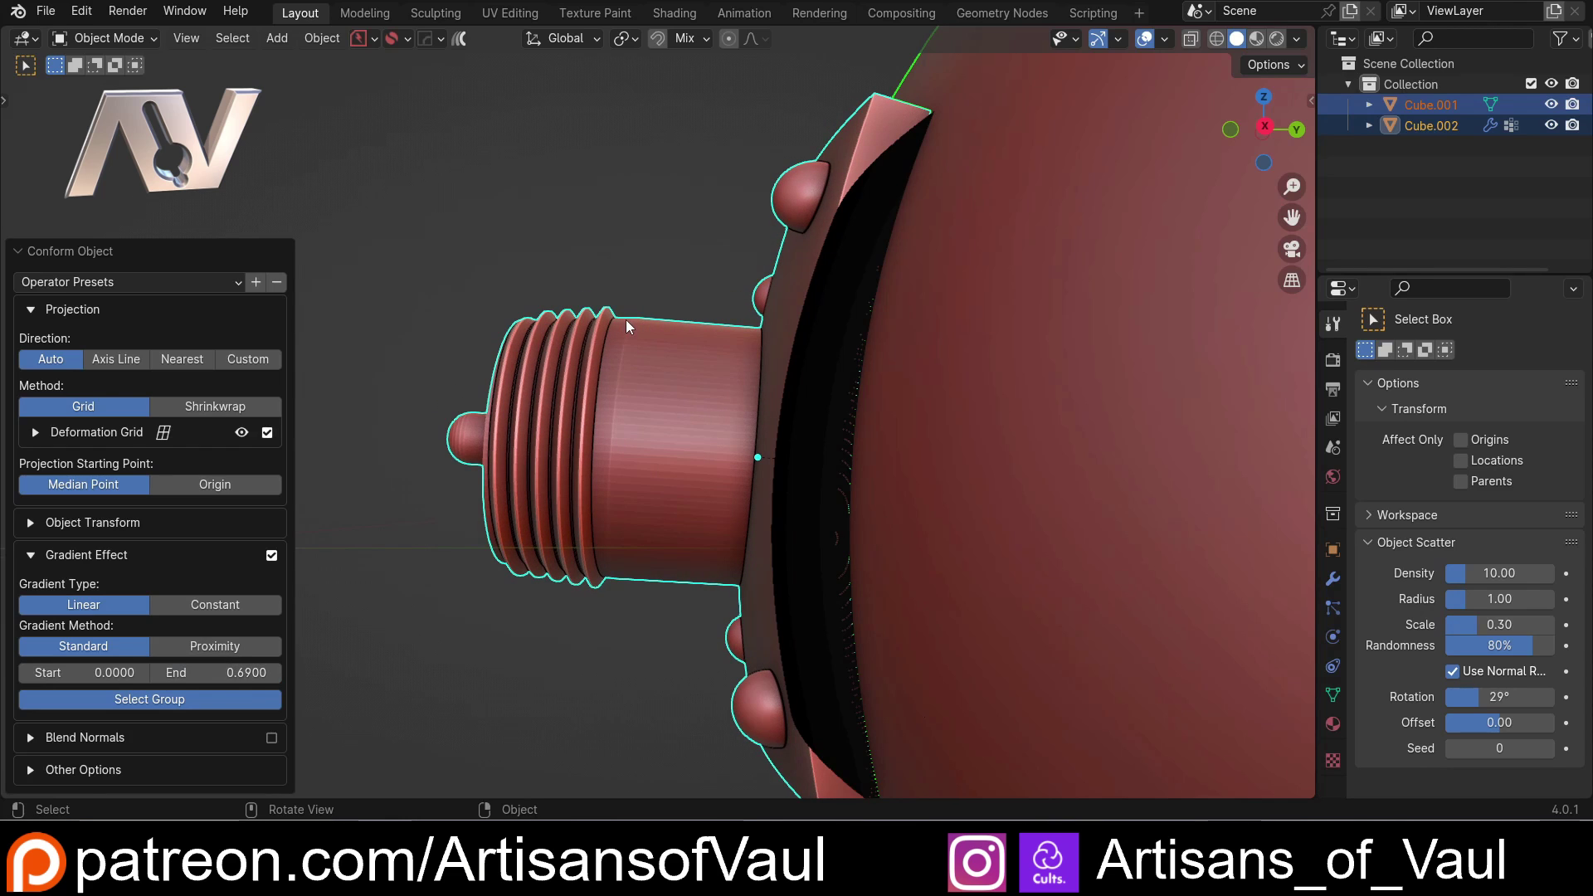
scroll(625, 322, up, 1)
scroll(618, 315, down, 2)
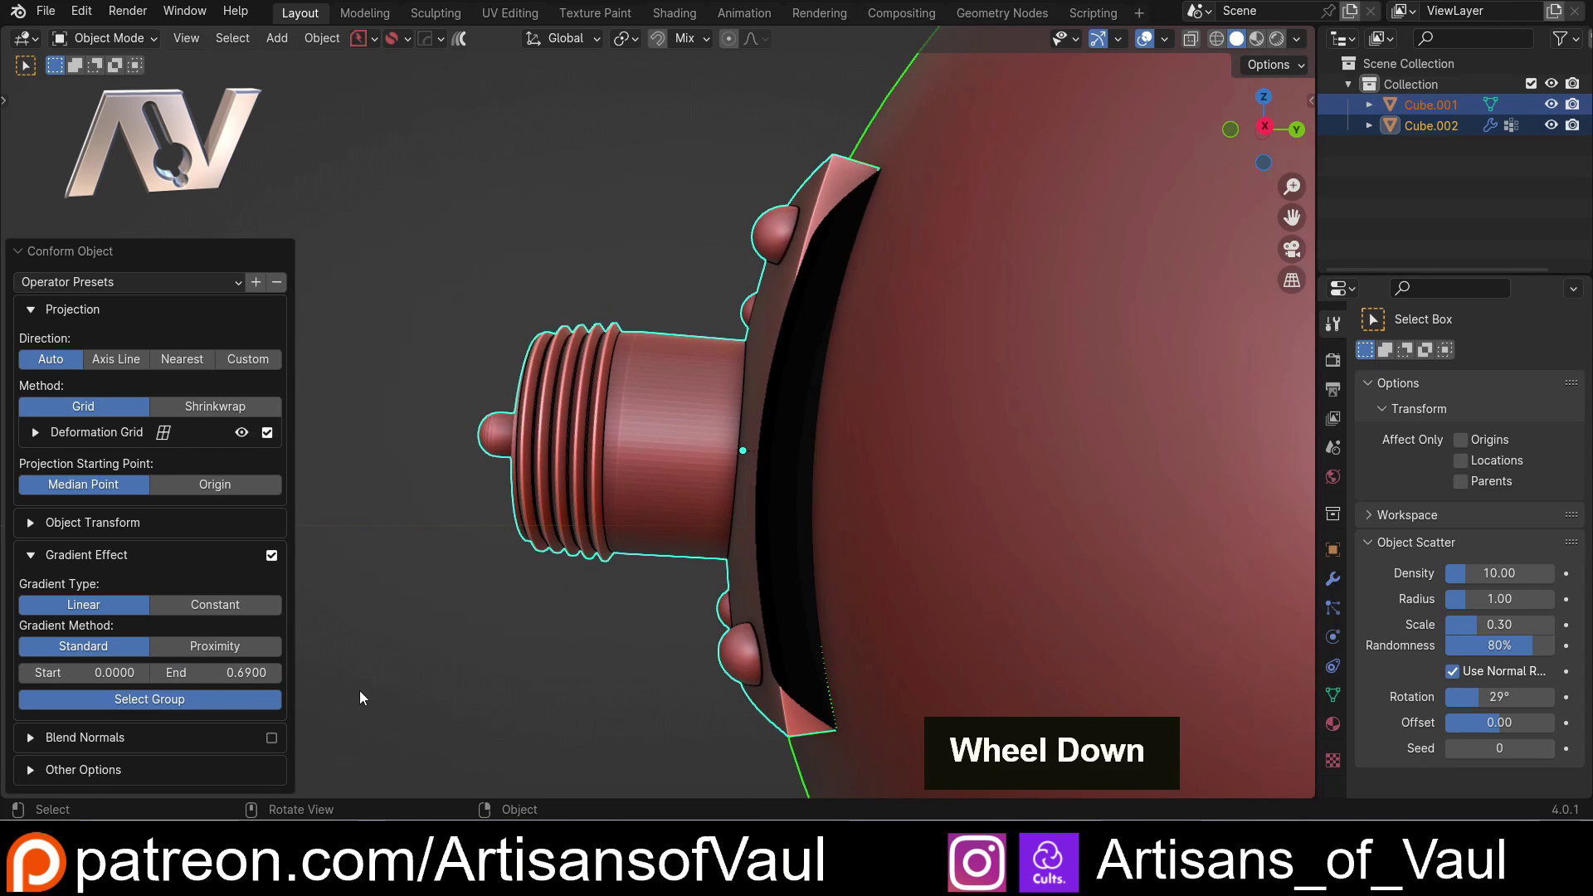
click(207, 603)
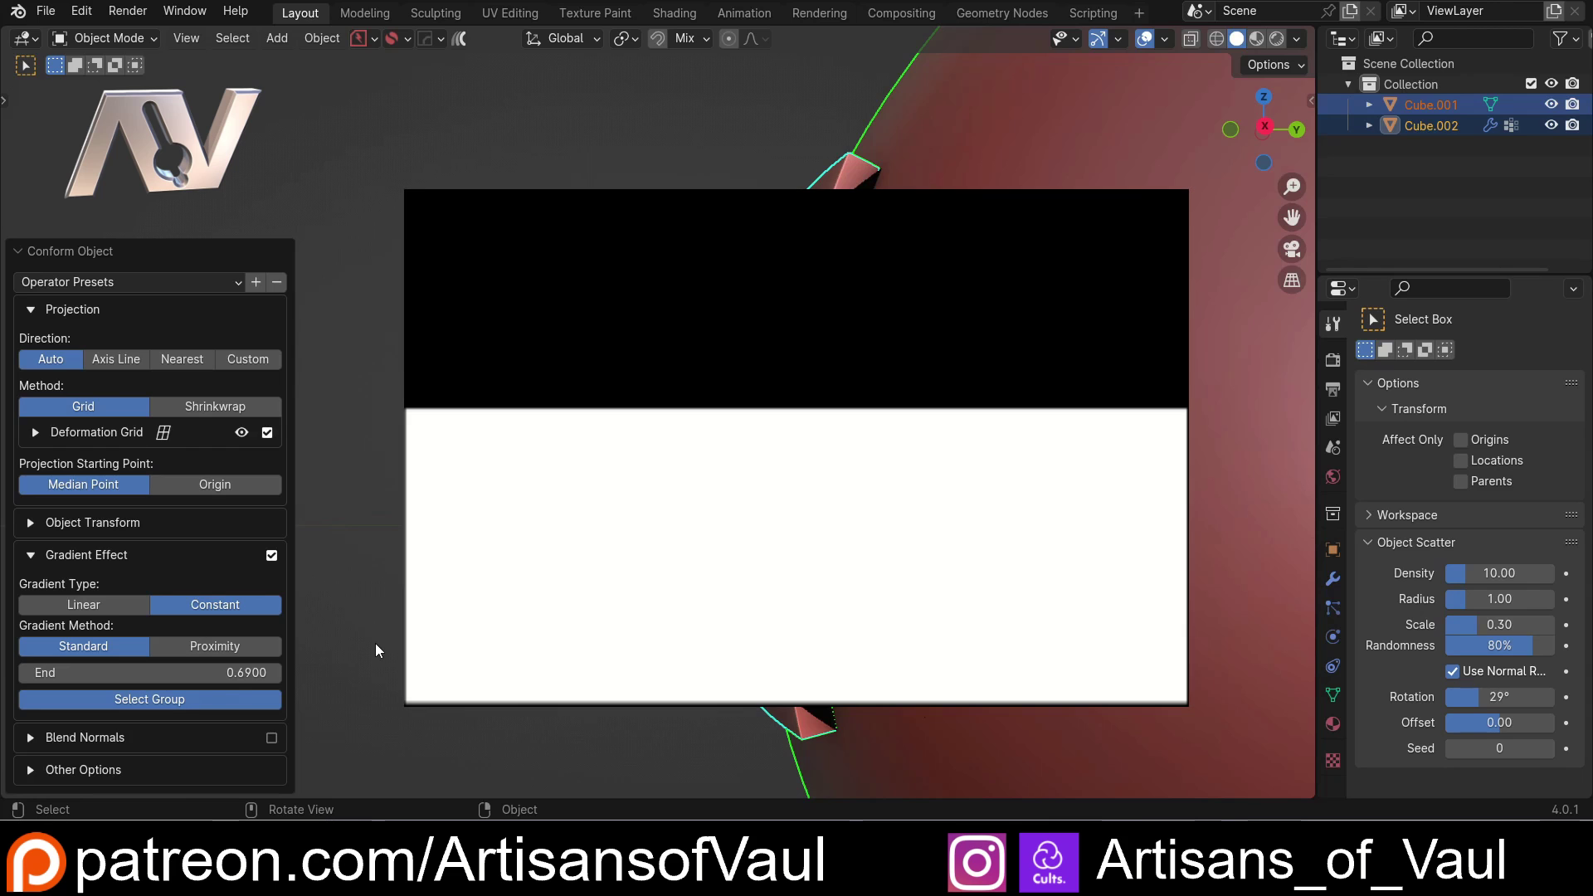
- Adjust the gradient End value and switch Gradient Type to Linear, running 0.0000 to 0.4400
drag(301, 679, 116, 678)
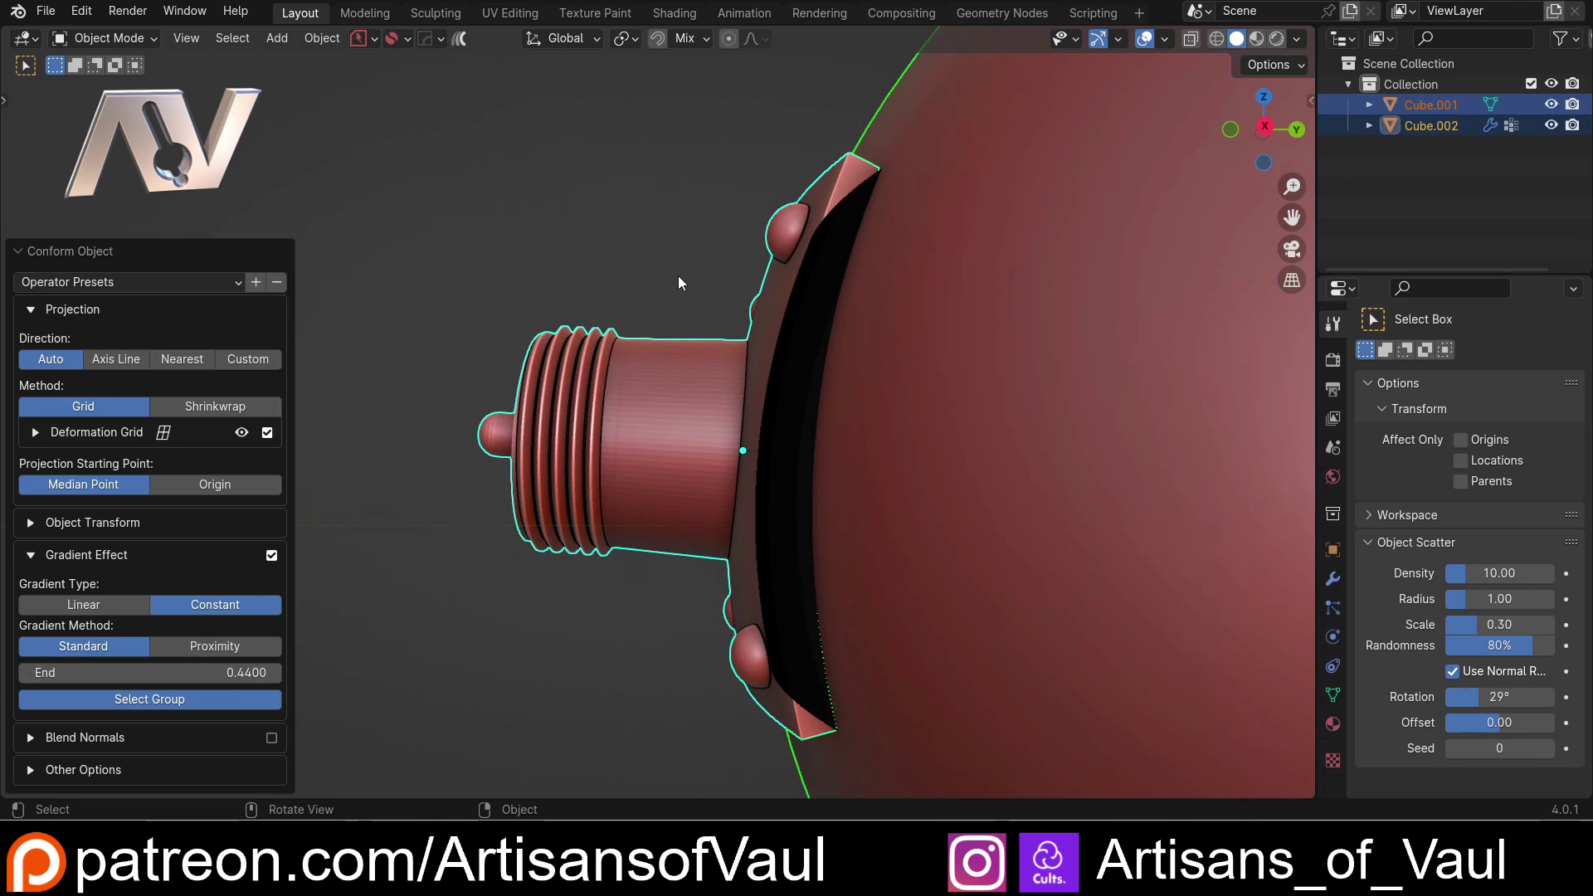
scroll(589, 382, down, 4)
scroll(605, 496, up, 4)
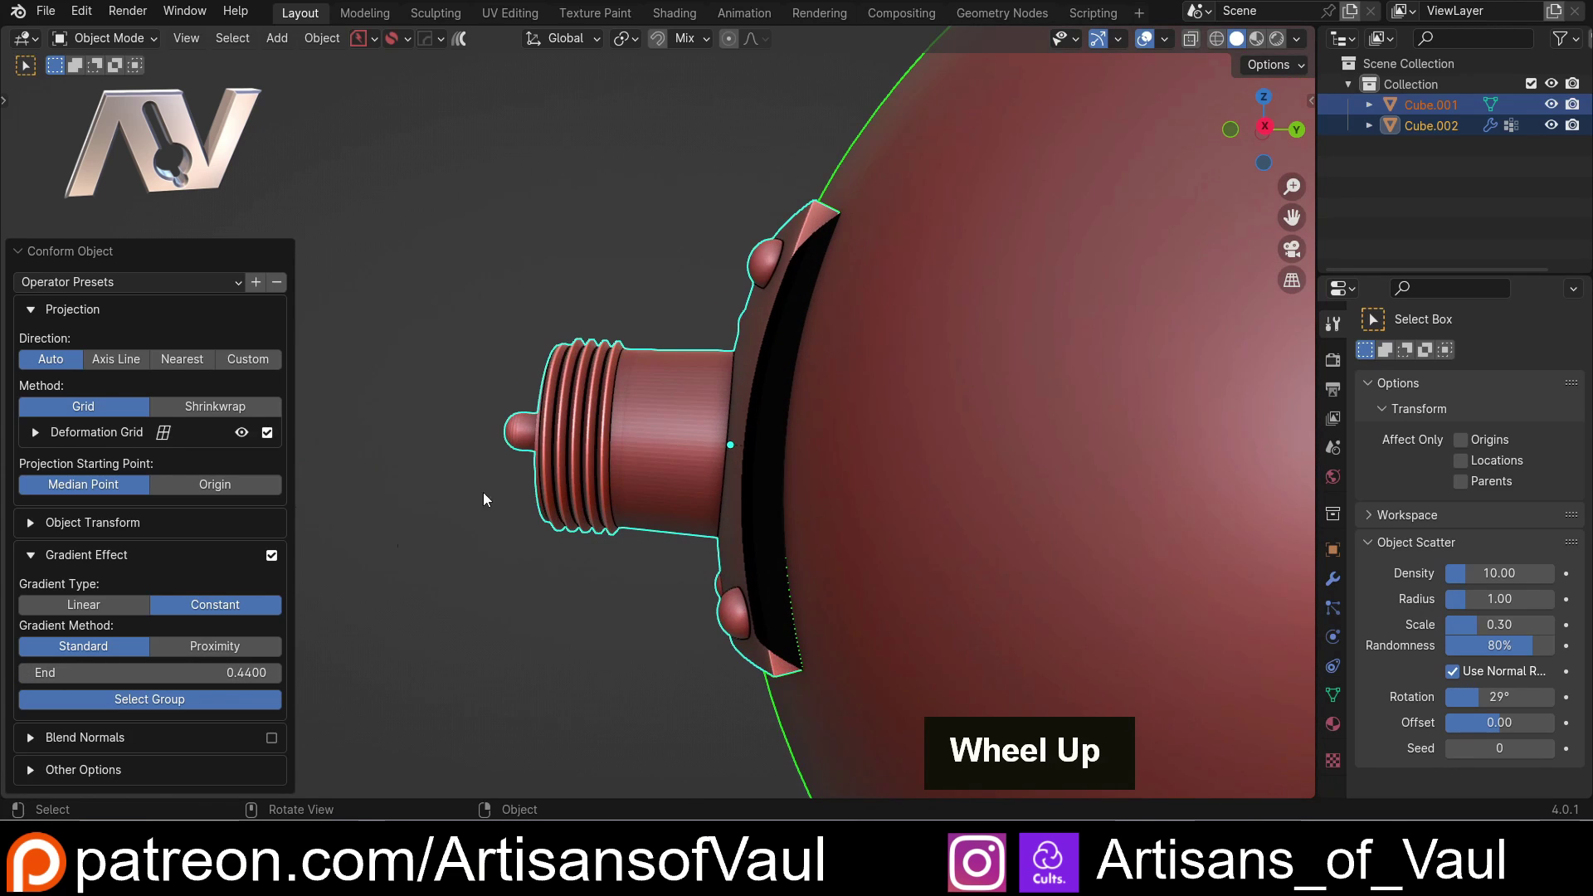
scroll(429, 585, down, 2)
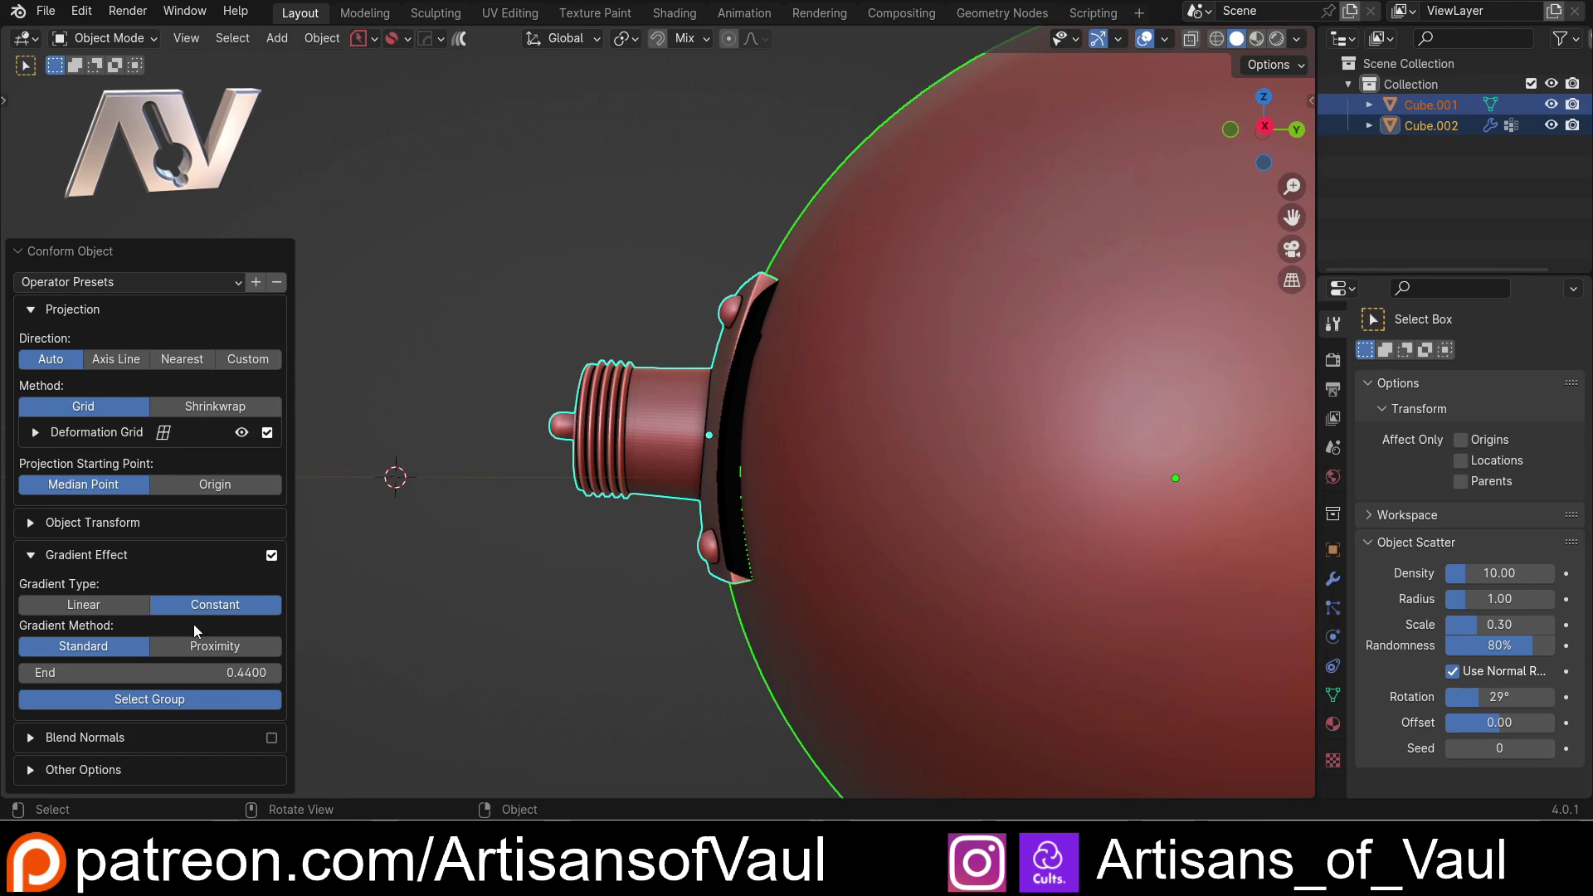
scroll(601, 544, down, 2)
mouse_move(644, 519)
middle_down()
mouse_move(689, 654)
mouse_move(682, 567)
mouse_move(639, 525)
middle_up()
scroll(637, 525, up, 2)
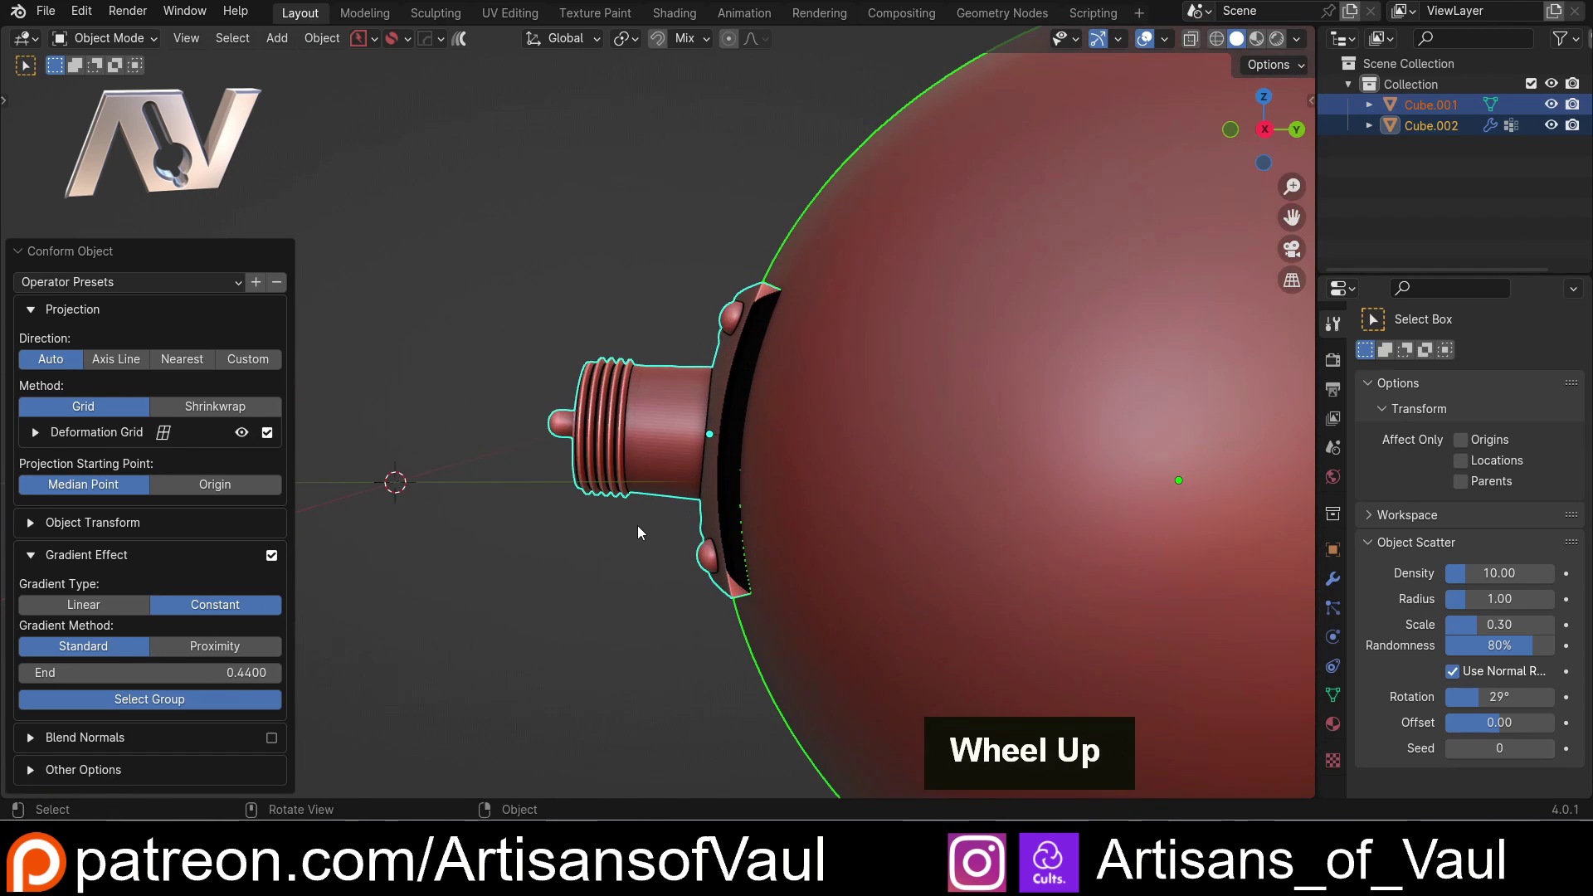
mouse_move(241, 672)
mouse_down()
mouse_move(311, 671)
mouse_move(251, 672)
mouse_up()
click(98, 606)
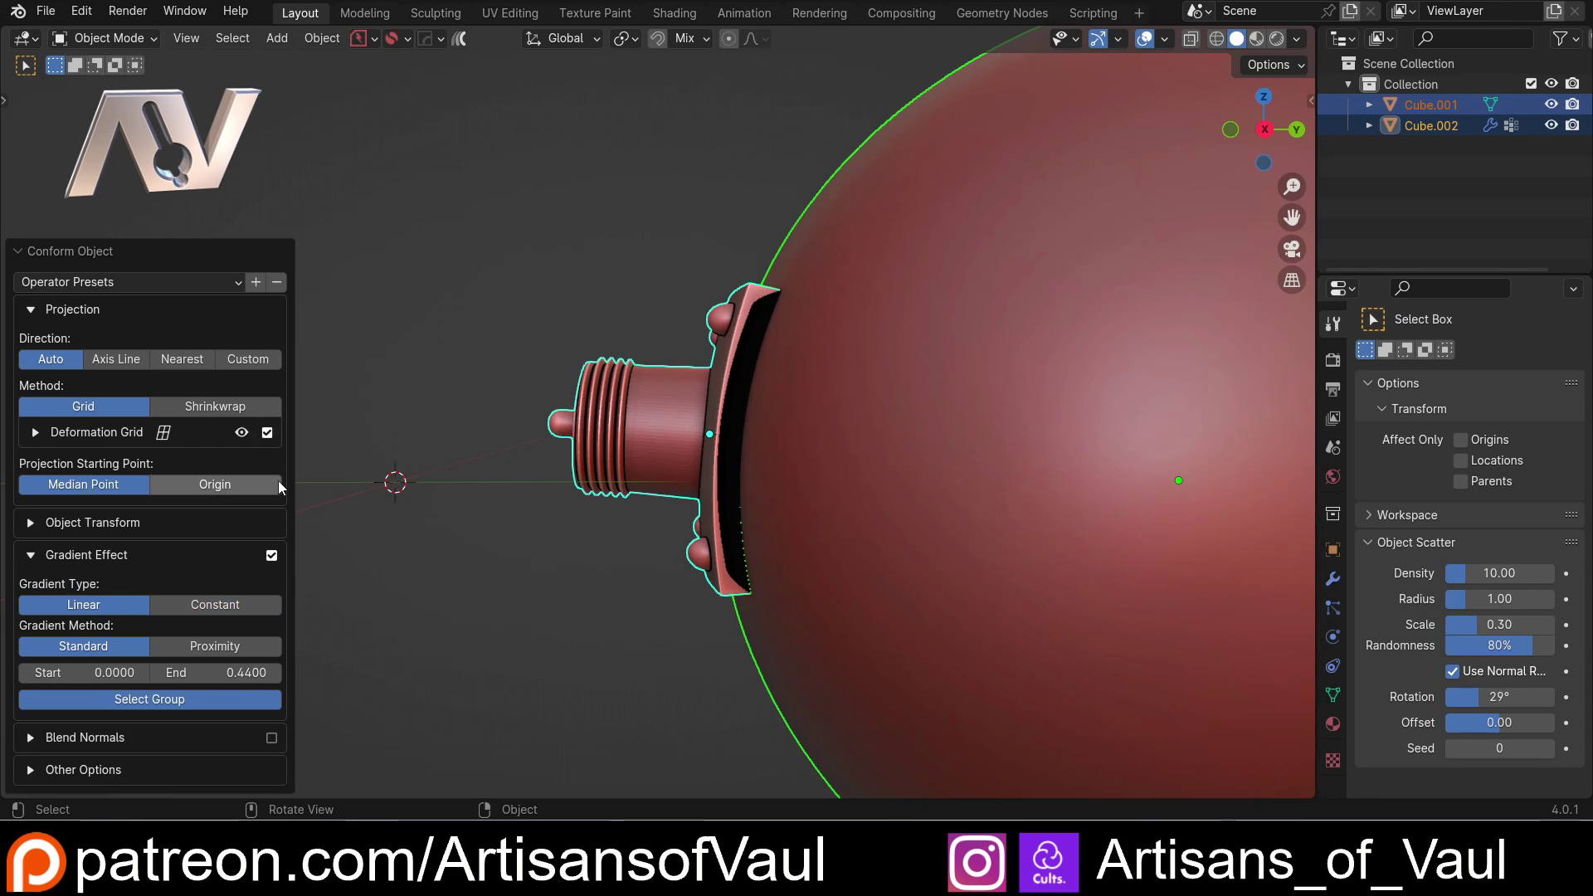
- Raise the gradient Start to 0.18 with End kept at 0.44, checking the plate's bend
scroll(317, 624, up, 1)
drag(230, 670, 332, 670)
mouse_move(124, 671)
mouse_down()
mouse_move(336, 672)
mouse_move(95, 672)
mouse_up()
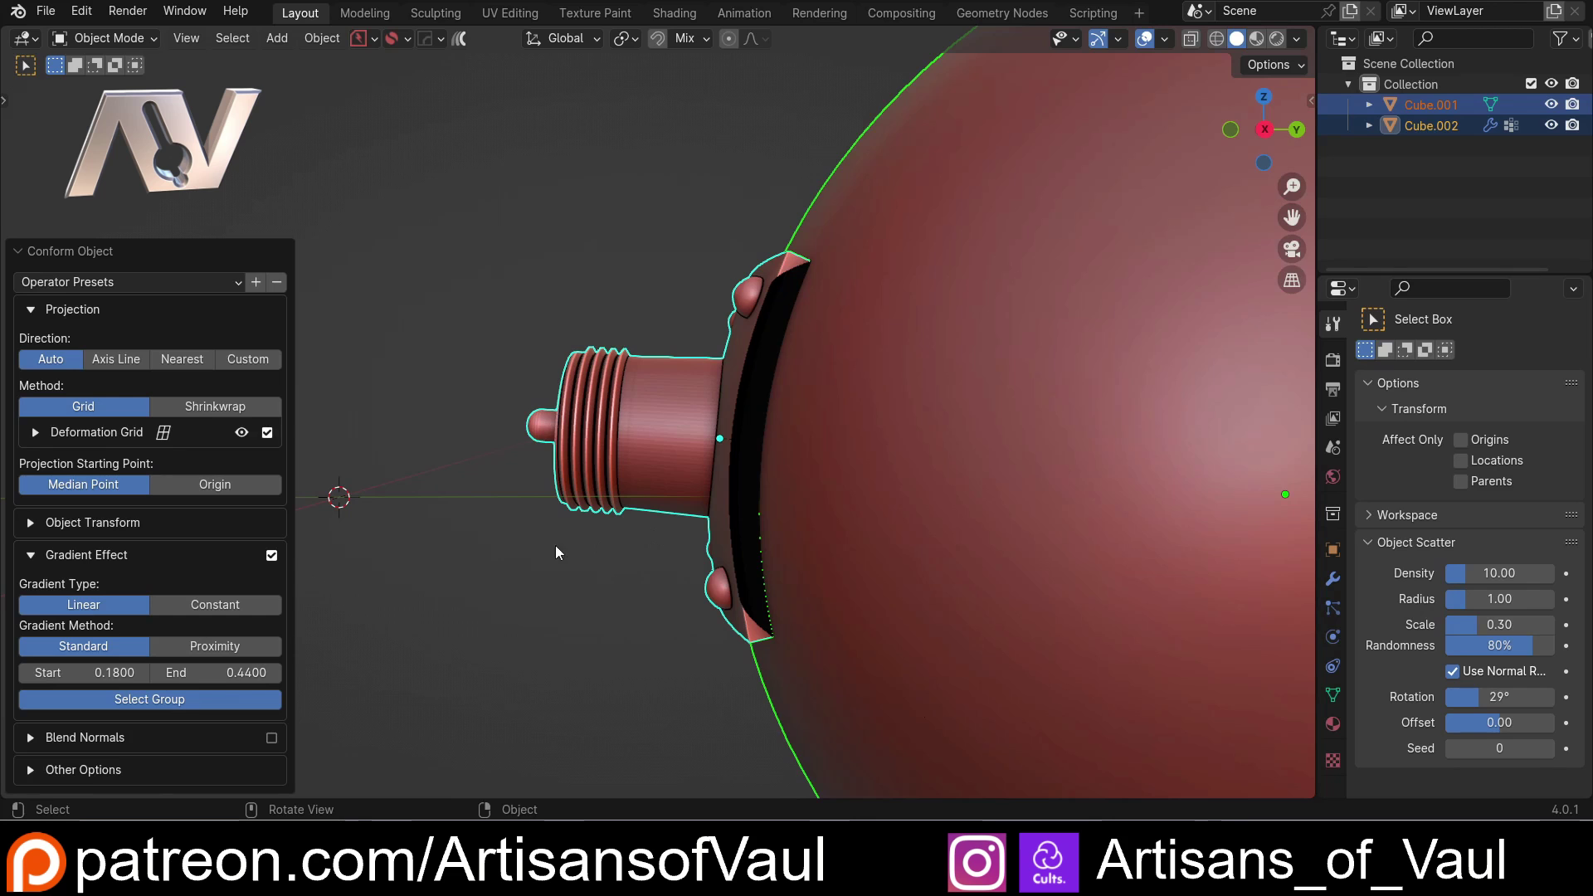
scroll(531, 549, down, 5)
middle_drag(507, 538, 536, 579)
scroll(536, 495, up, 3)
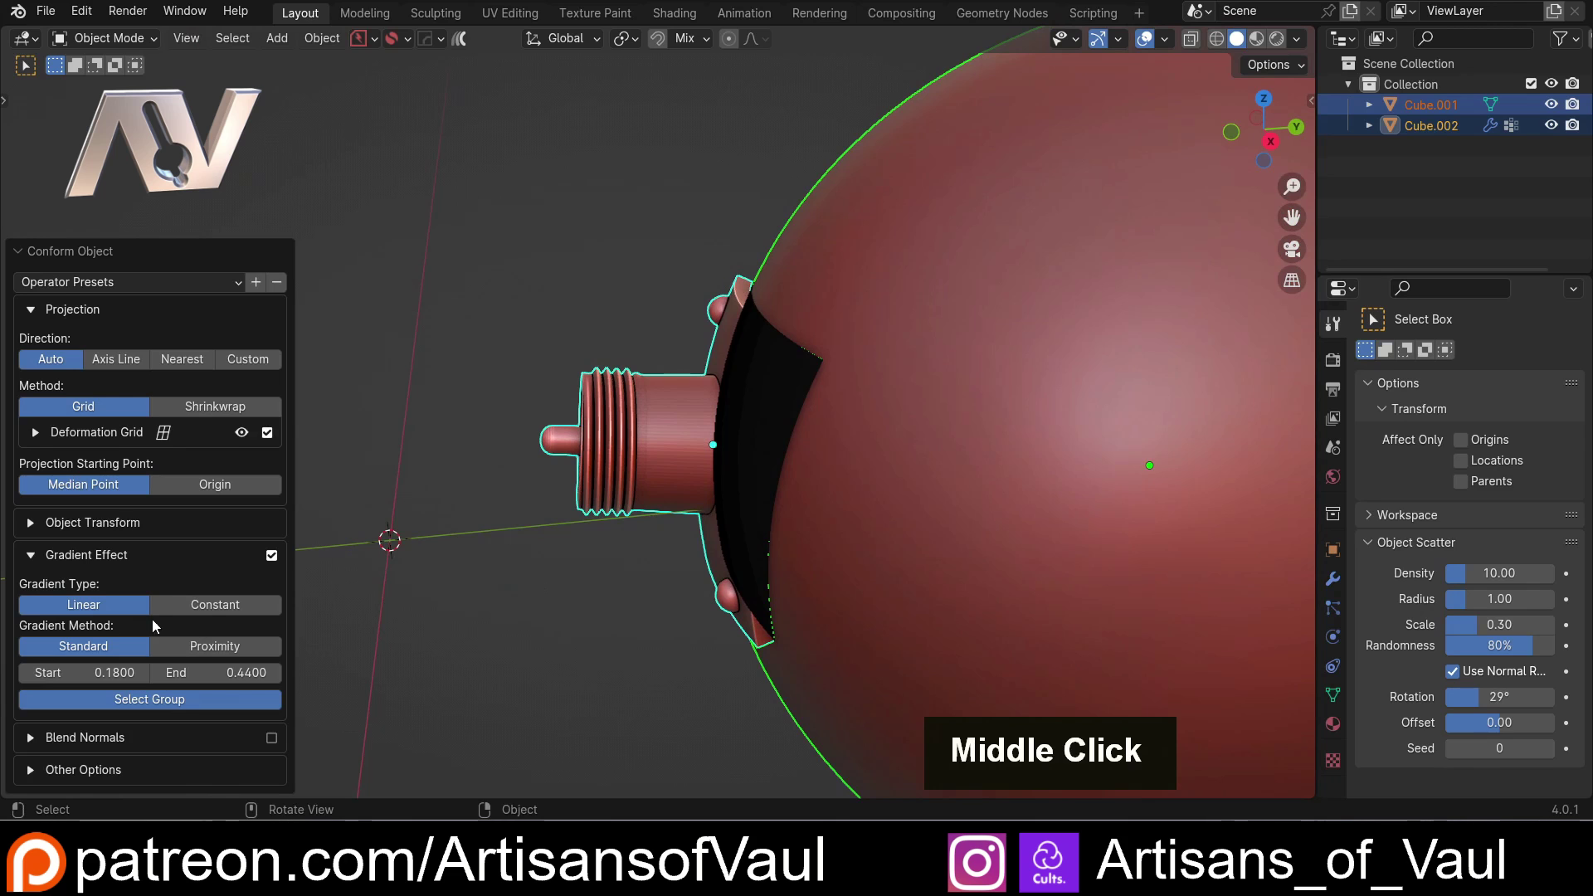
scroll(659, 562, down, 2)
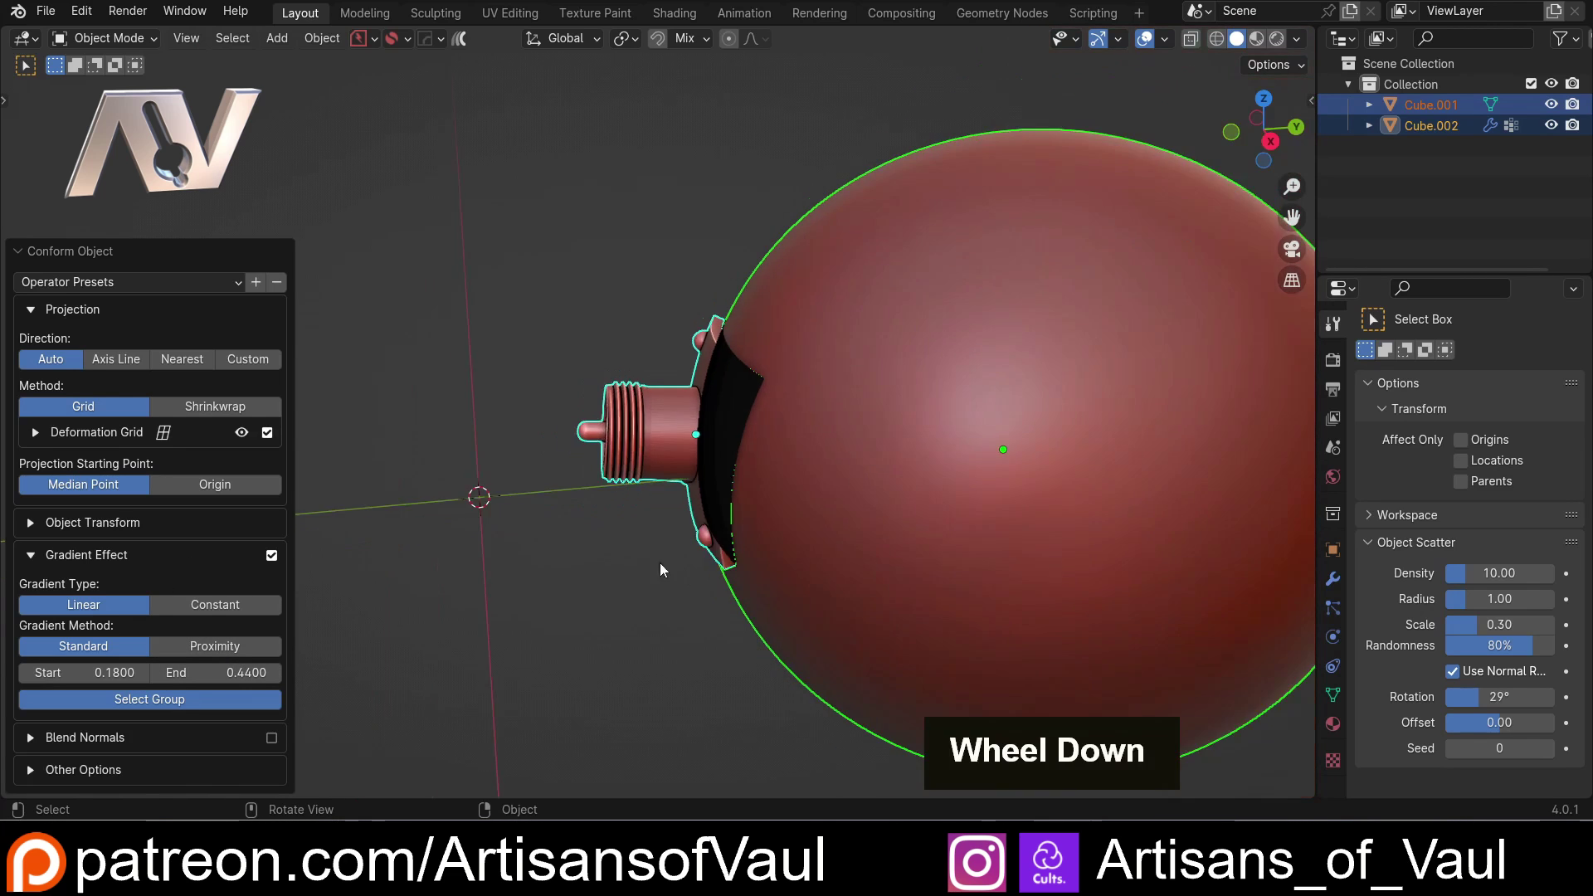
middle_drag(660, 562, 630, 506)
scroll(680, 649, up, 3)
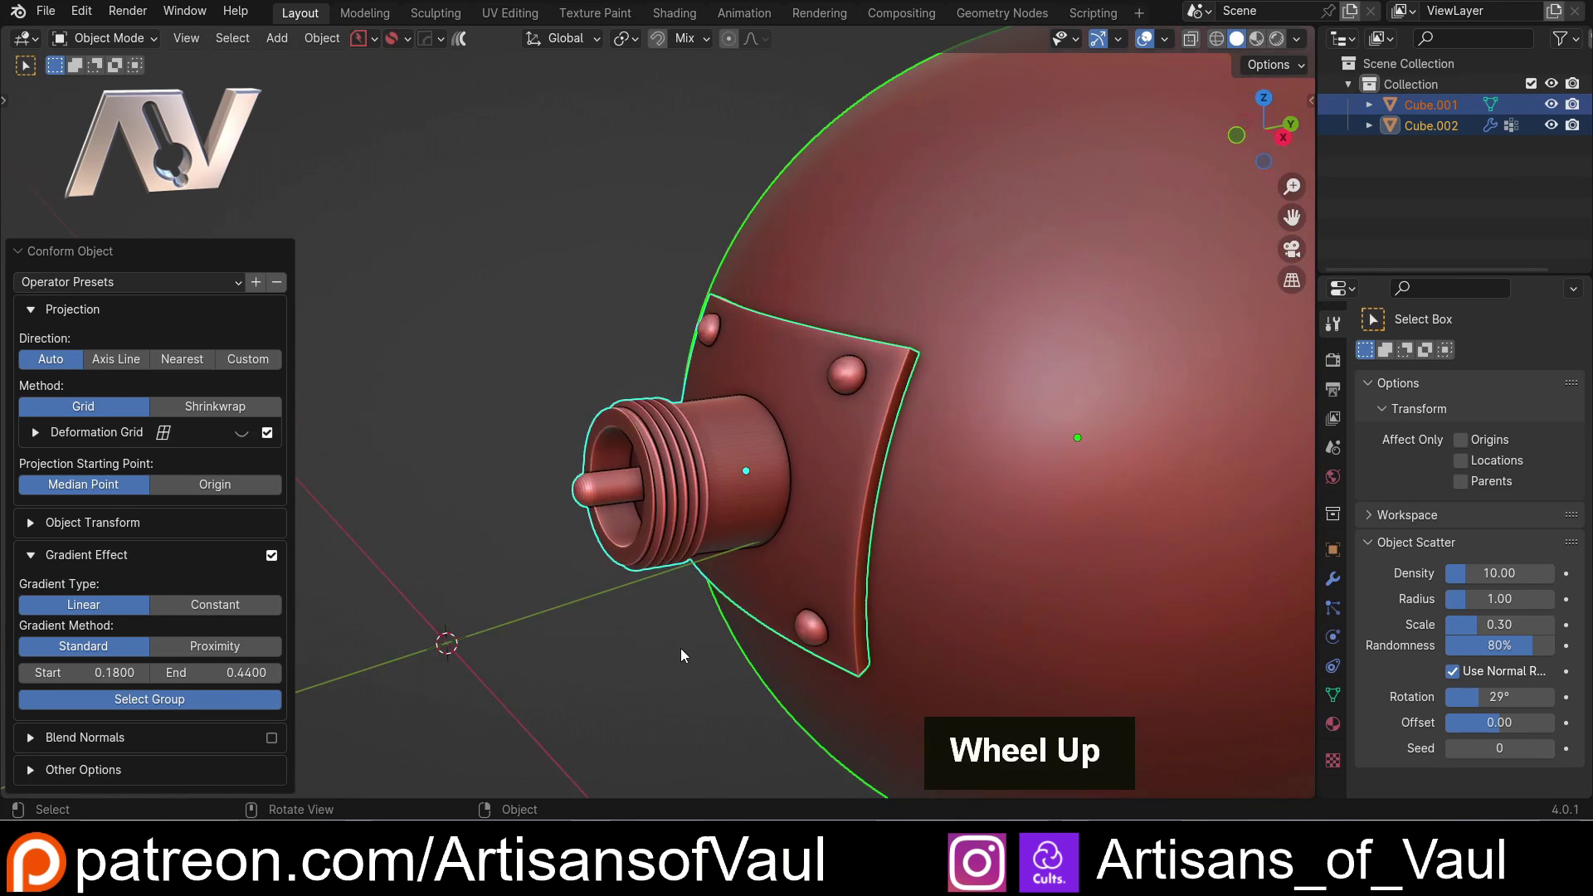
middle_drag(680, 649, 642, 631)
- Tick 'Parent Source Object to Target Object' in Other Options, then collapse Other Options
click(33, 770)
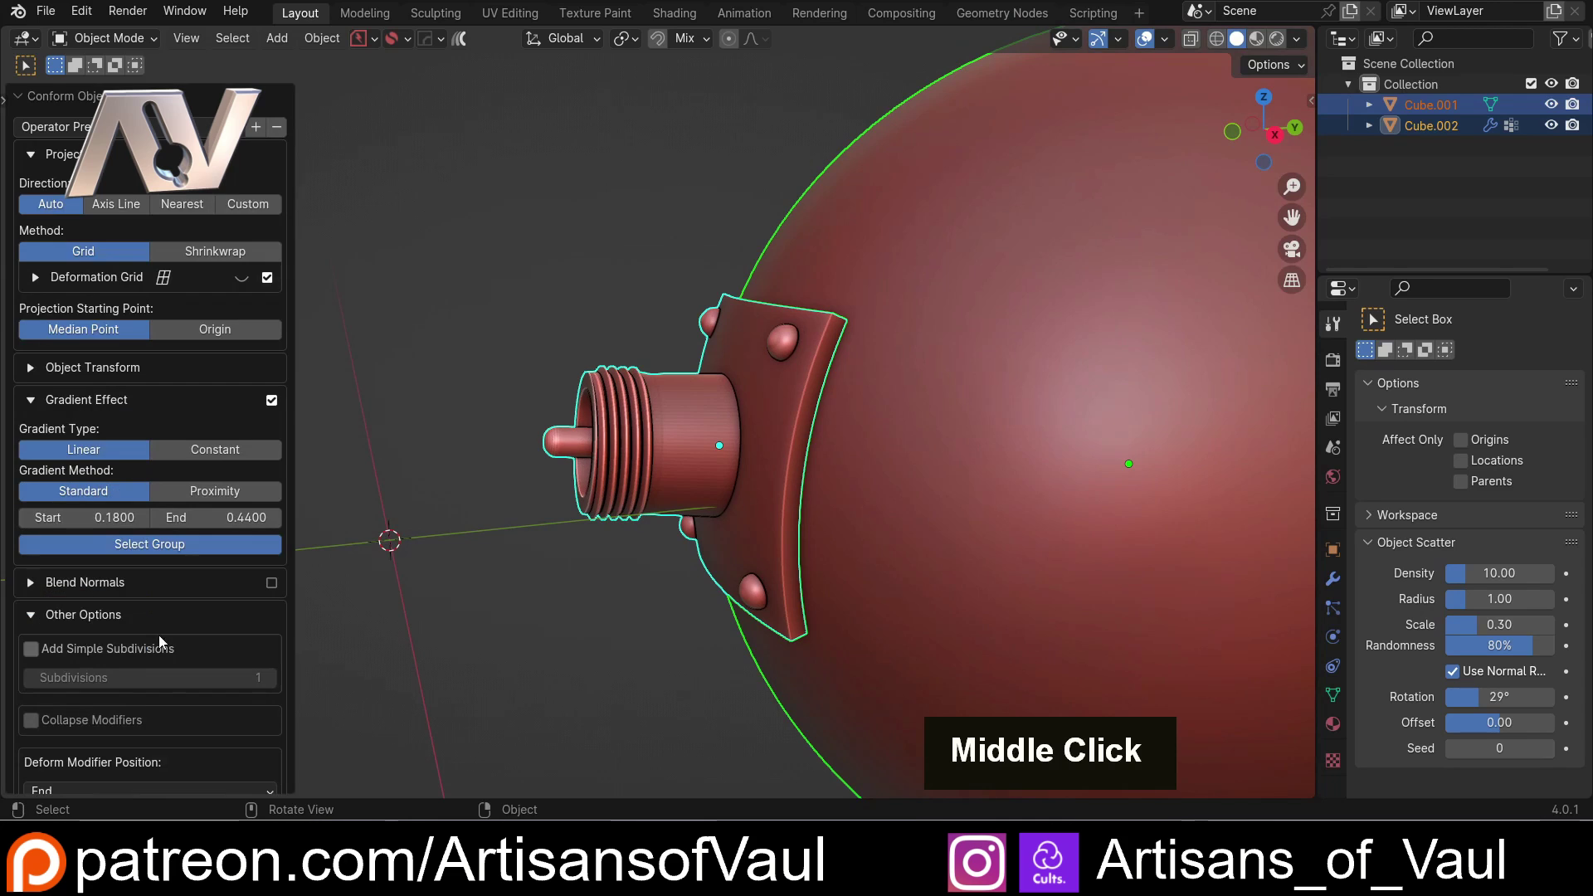
scroll(151, 520, down, 5)
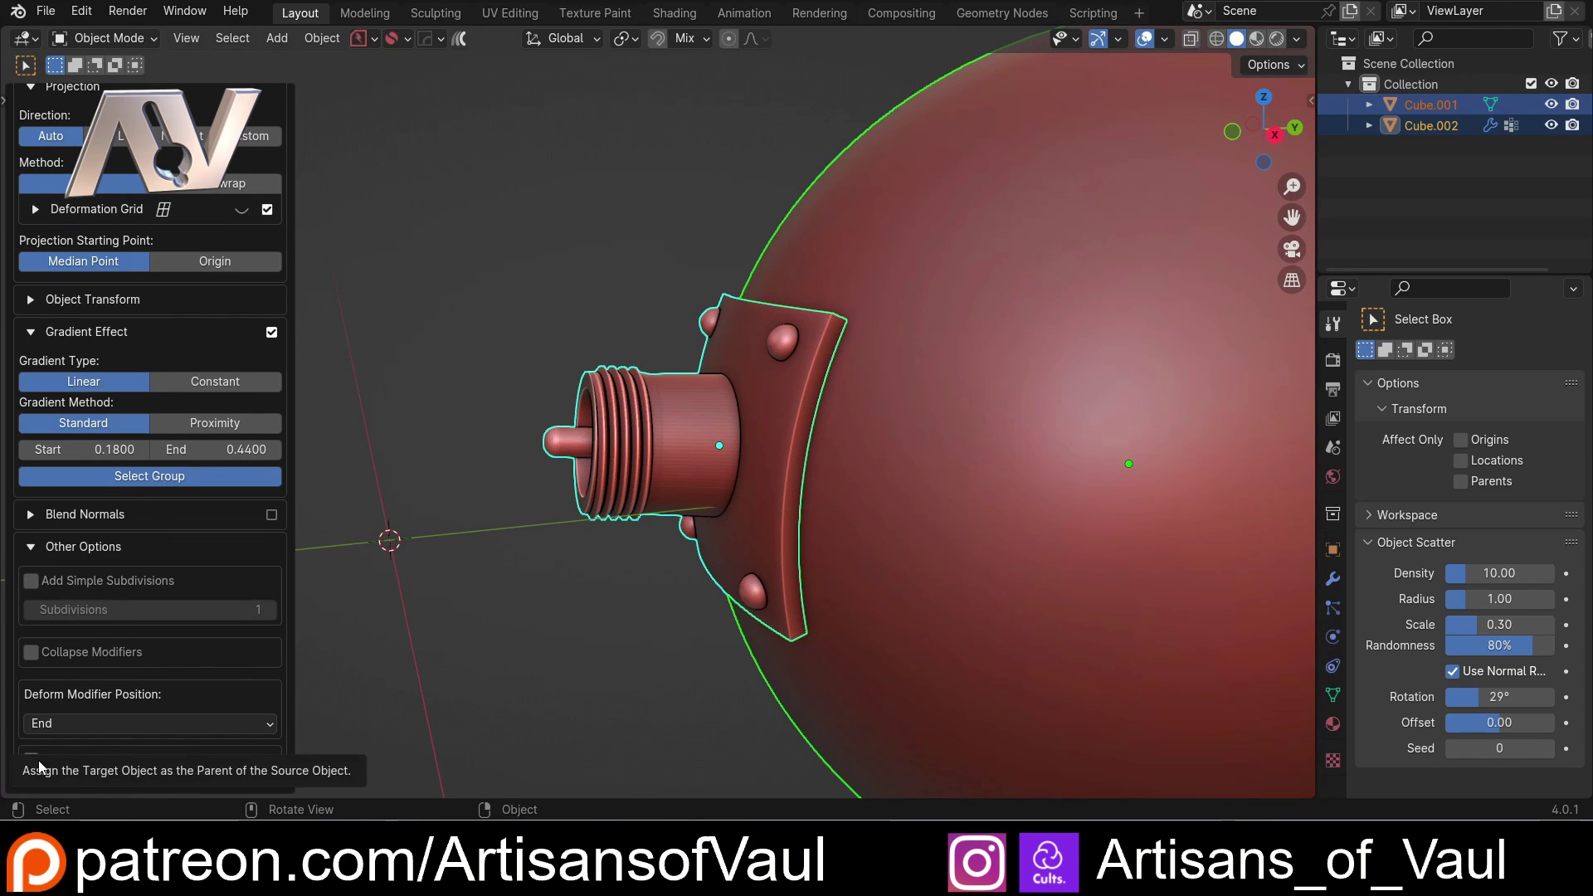
middle_drag(702, 430, 947, 365)
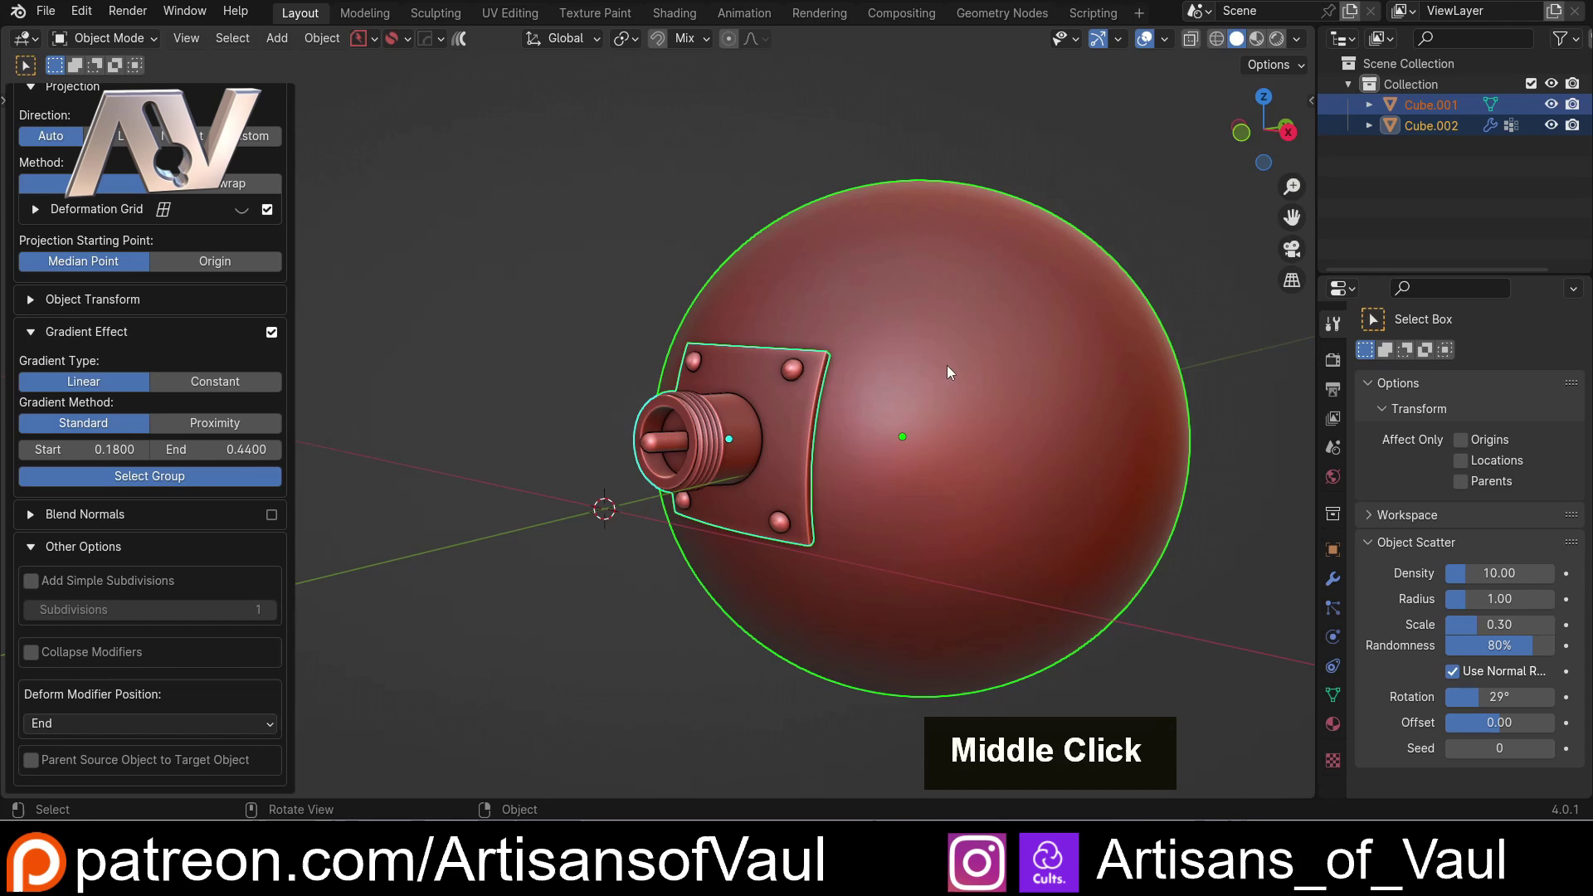
click(30, 760)
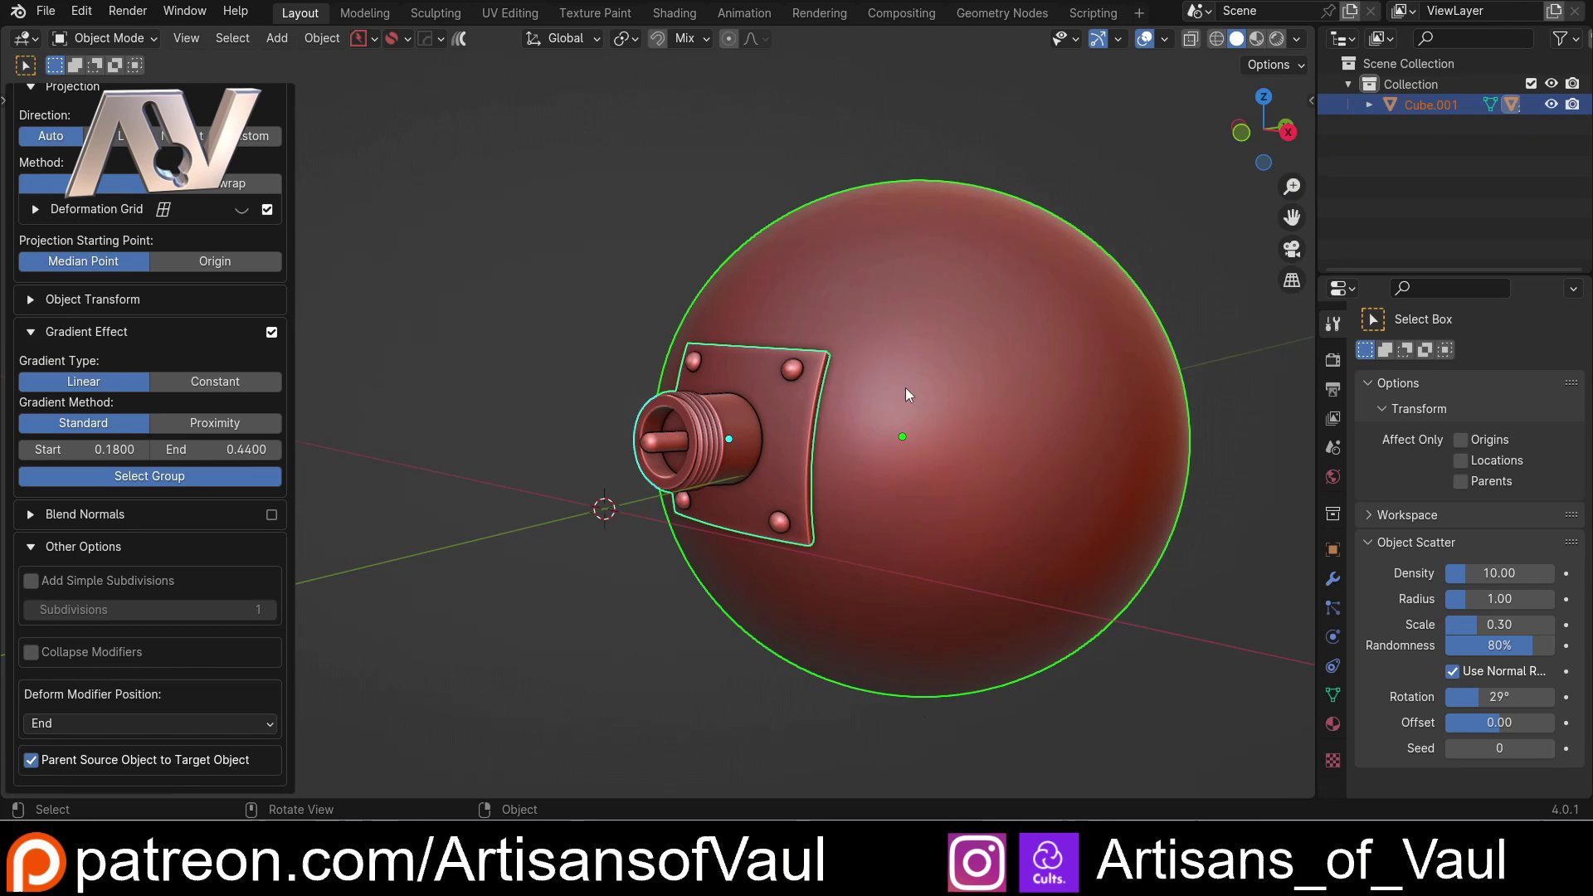
click(31, 547)
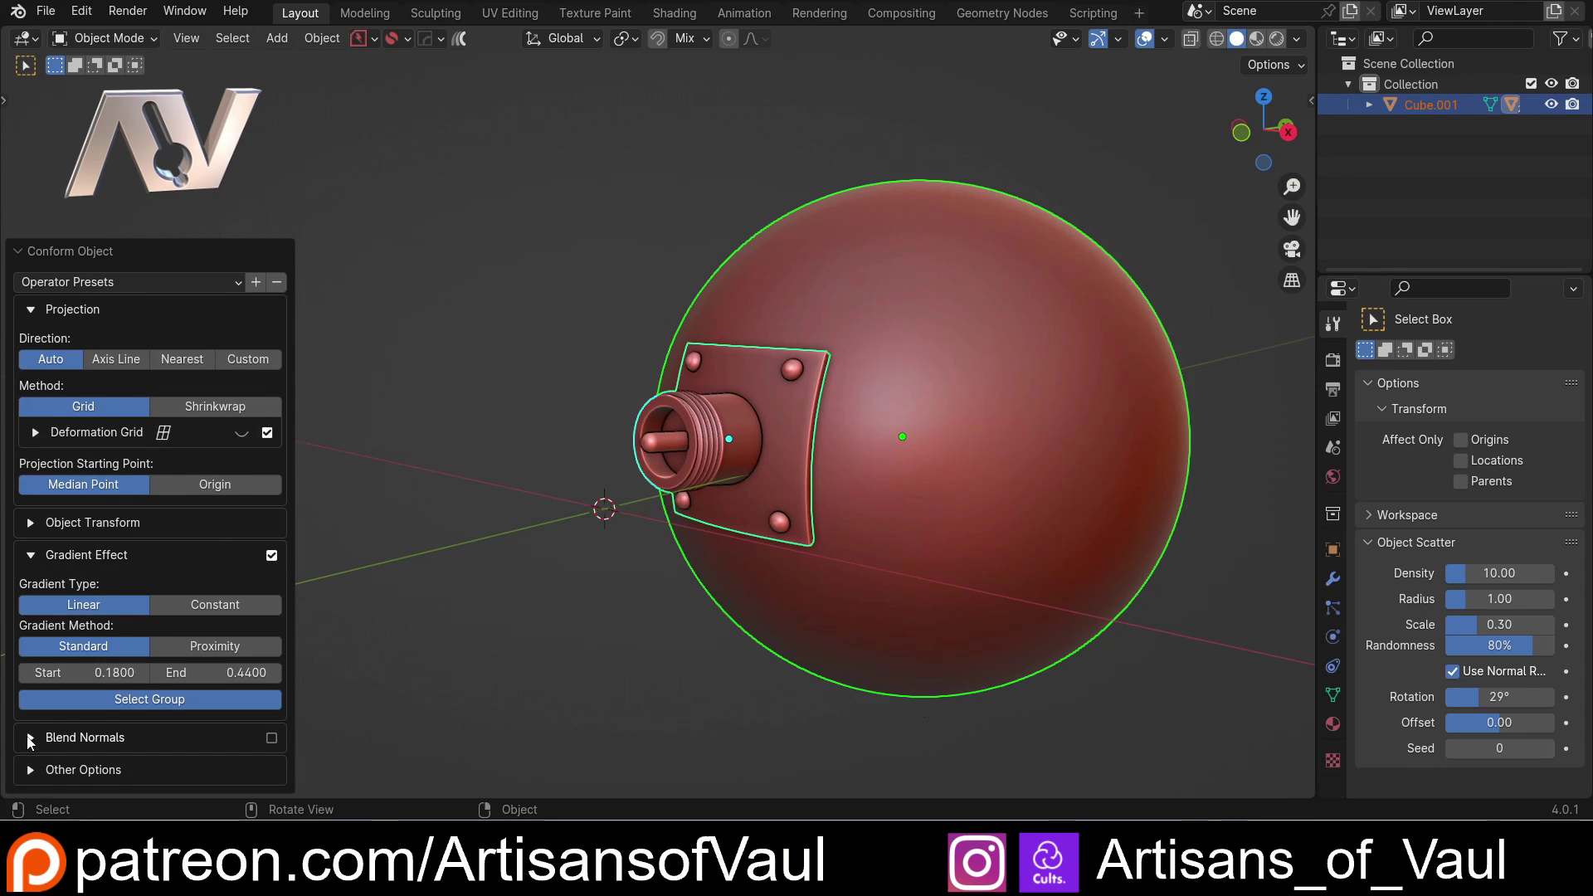
- Expand Blend Normals and enable it, comparing the plate with it on and off
click(29, 739)
click(272, 584)
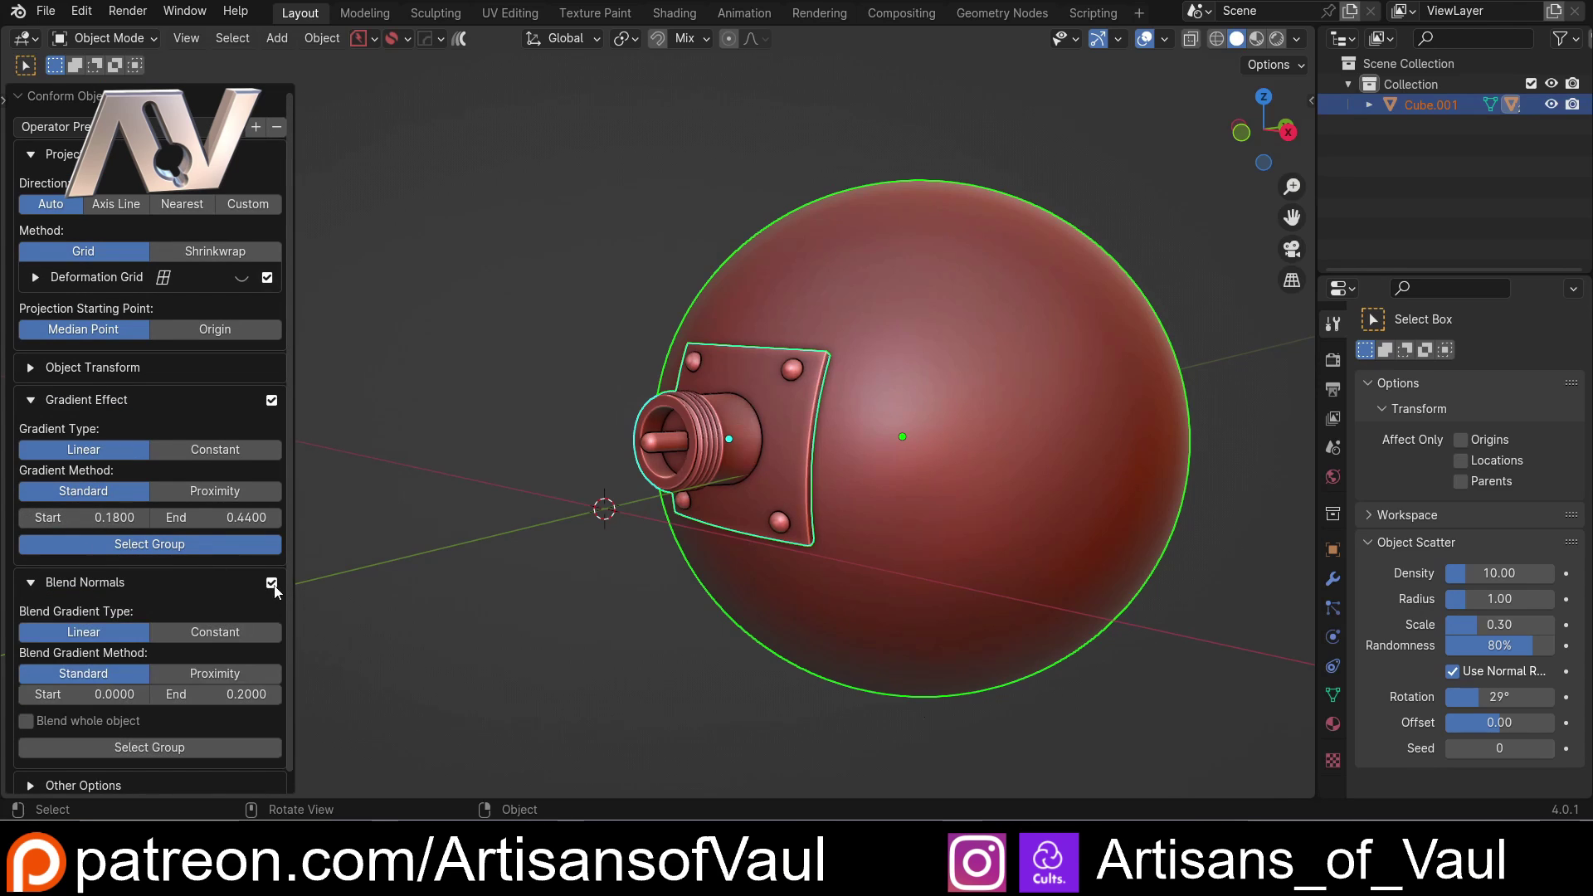
click(272, 584)
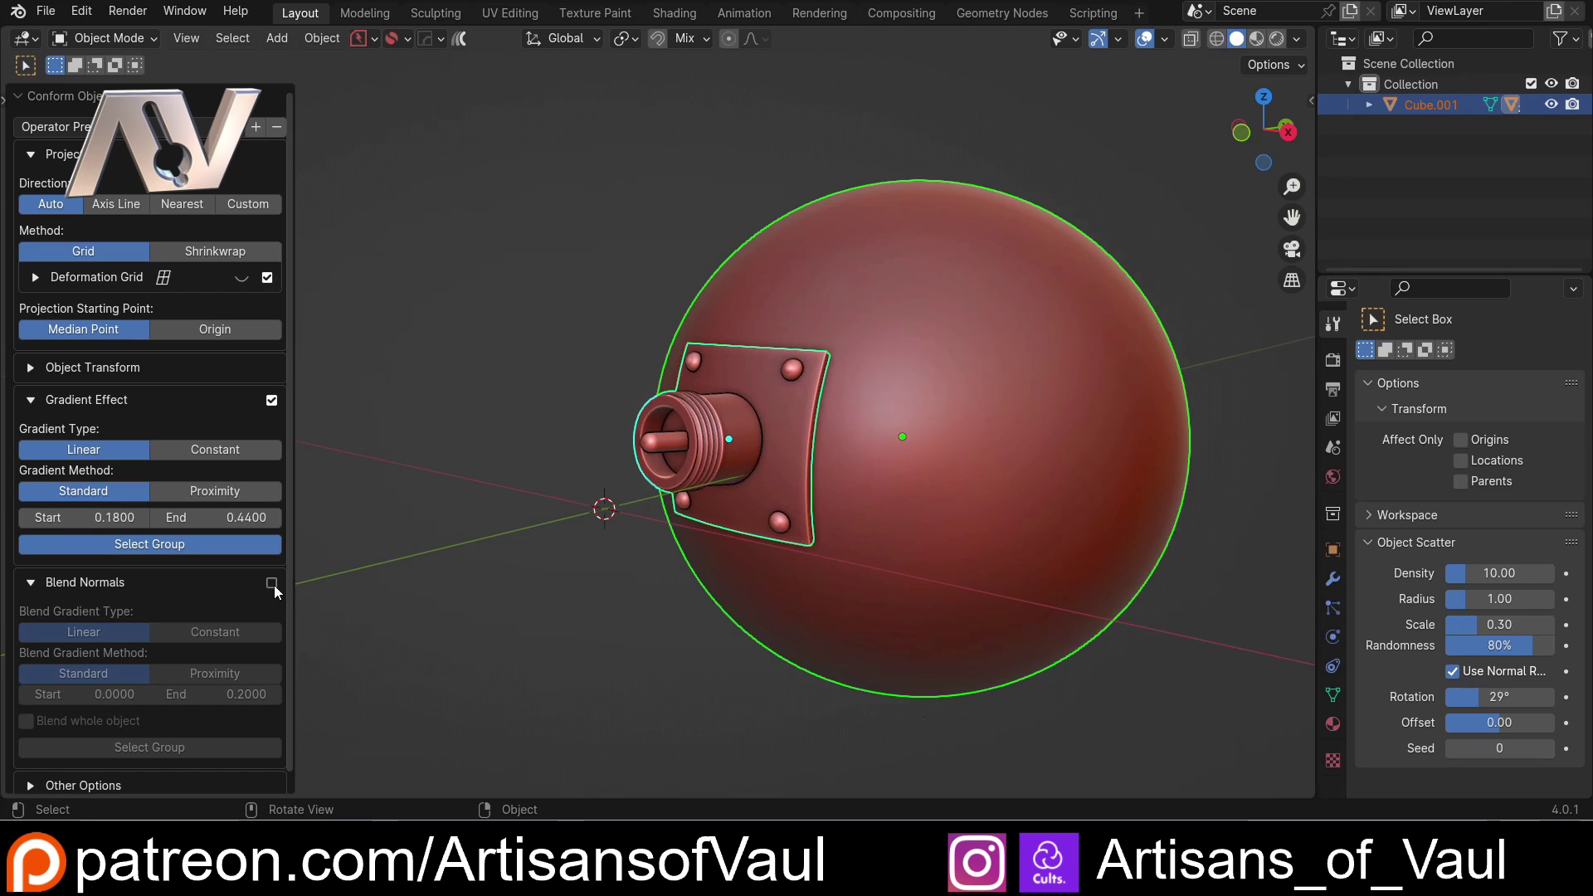
click(272, 584)
click(272, 584)
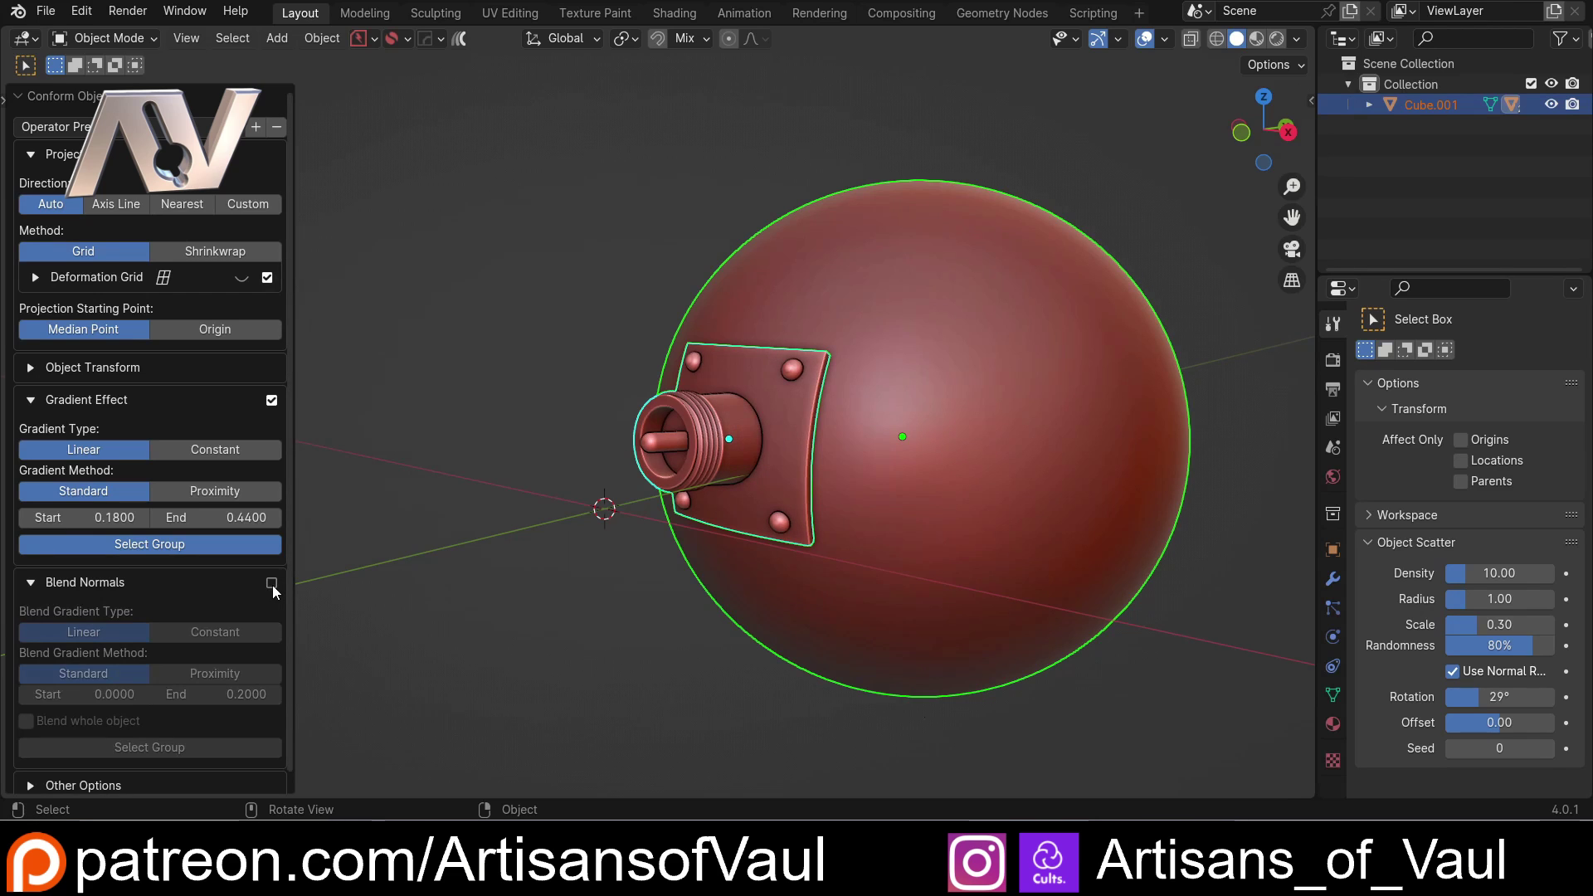
click(272, 584)
scroll(693, 500, up, 2)
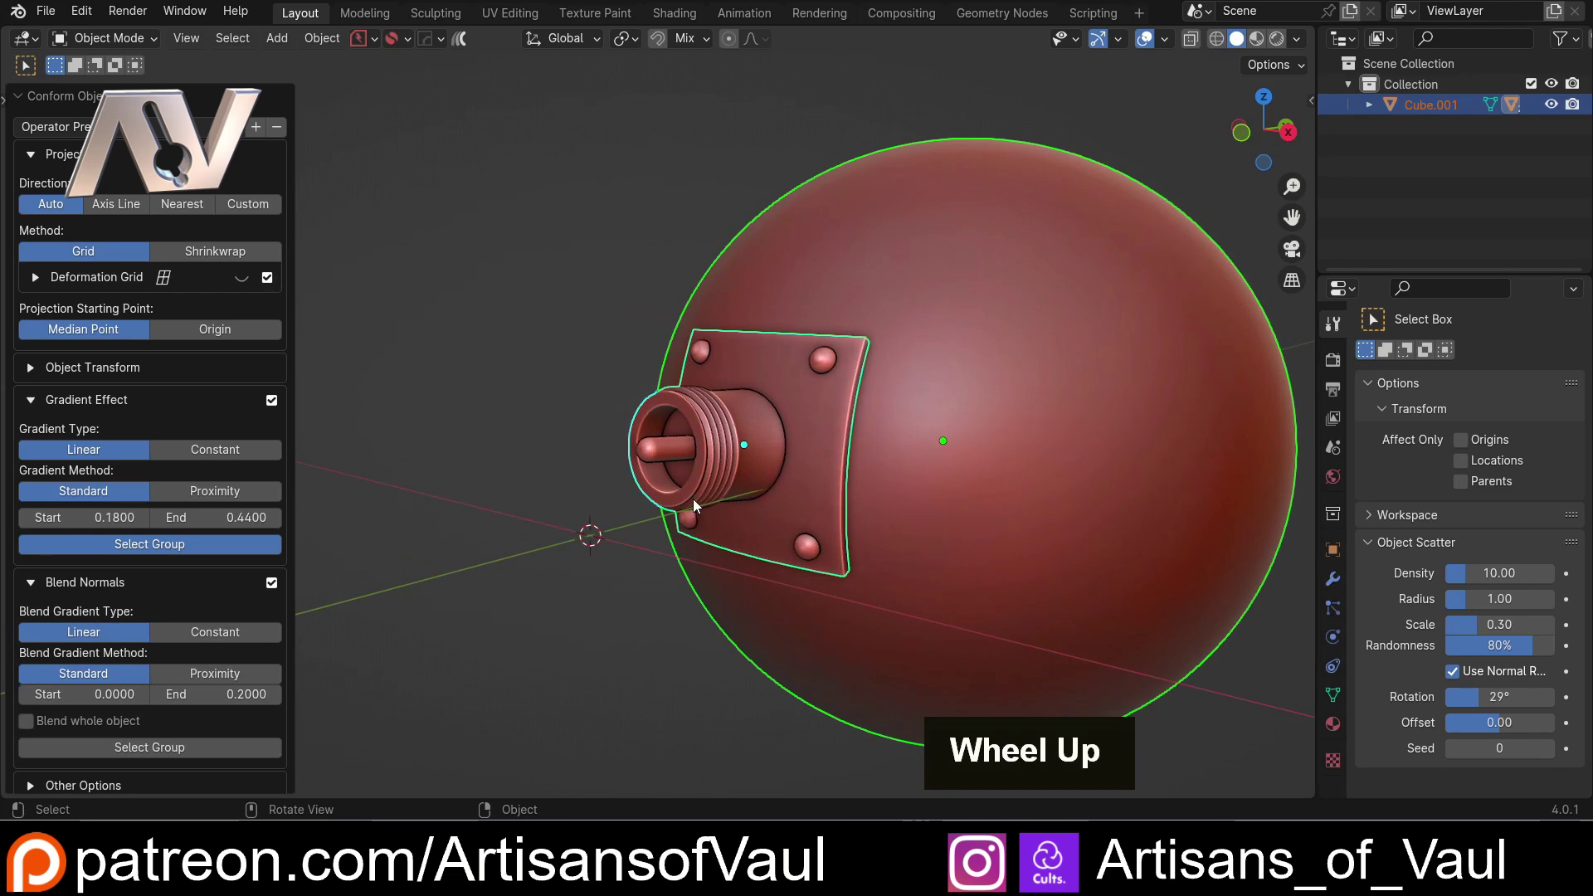
middle_drag(850, 460, 817, 498)
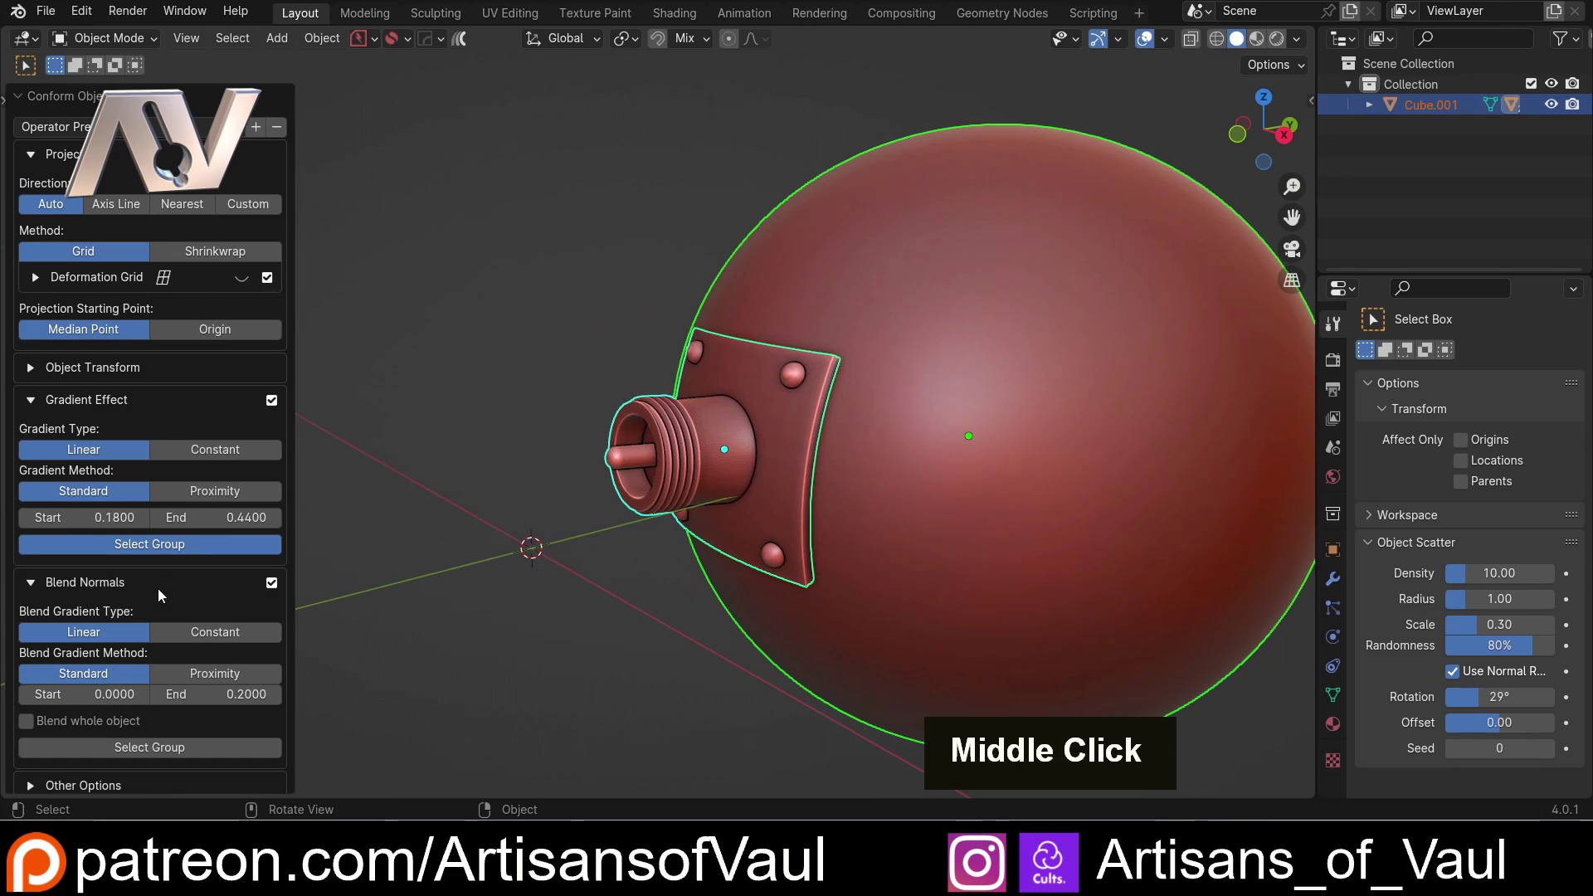
- Set the Blend Gradient Method to Proximity and inspect the flange edge
click(207, 671)
click(146, 675)
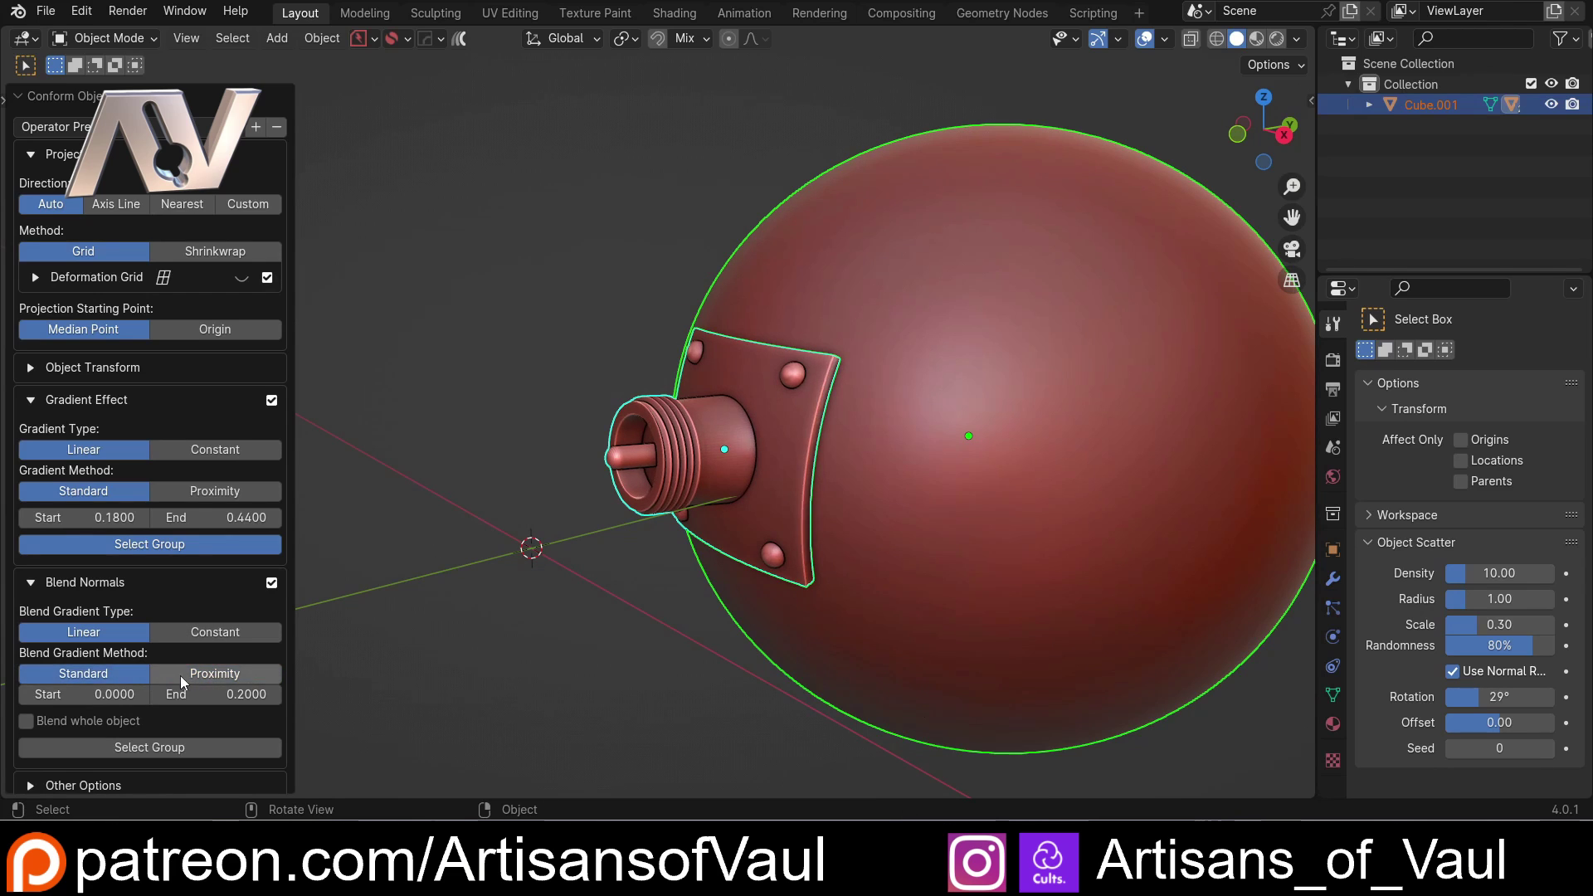
click(182, 675)
scroll(491, 673, down, 2)
middle_drag(491, 674, 571, 534)
scroll(430, 654, up, 3)
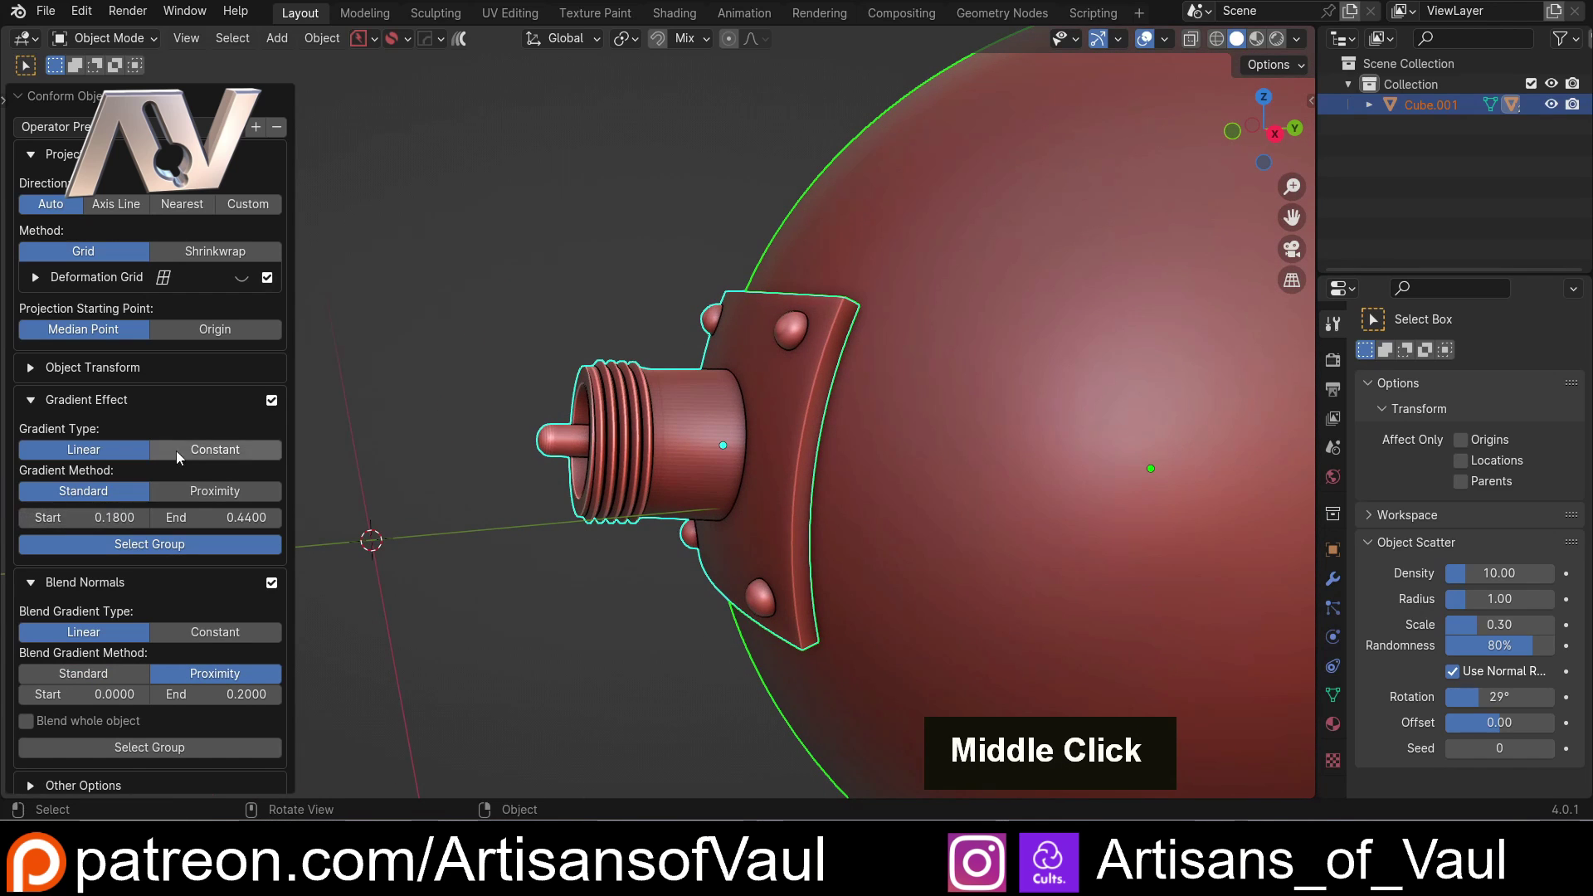
scroll(744, 501, up, 4)
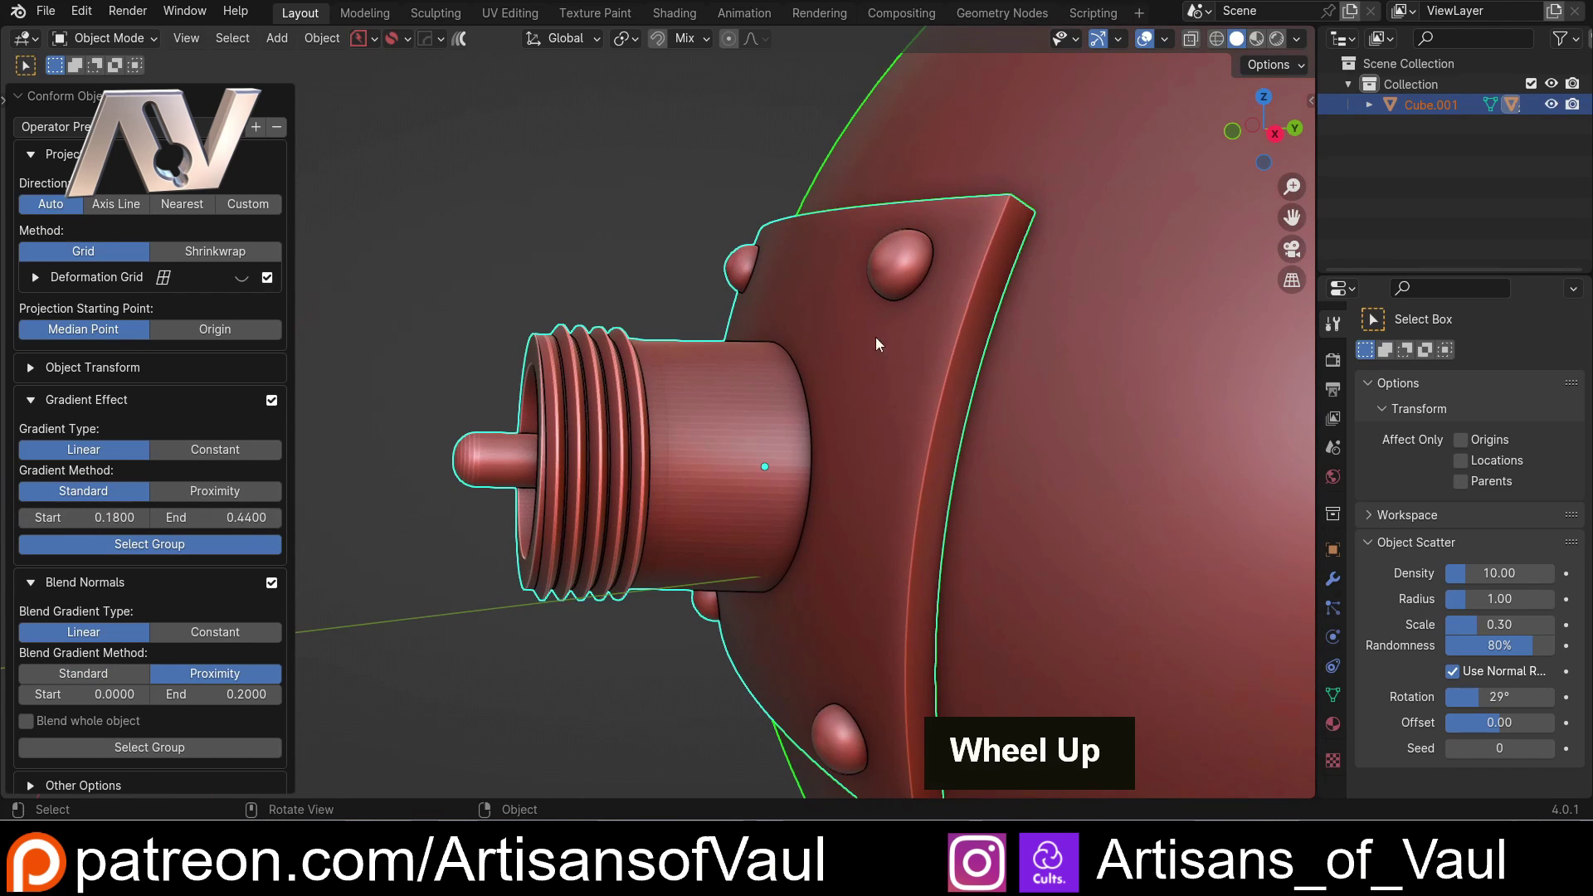
shift+middle_drag(877, 343, 700, 487)
scroll(583, 547, up, 3)
middle_drag(562, 529, 550, 506)
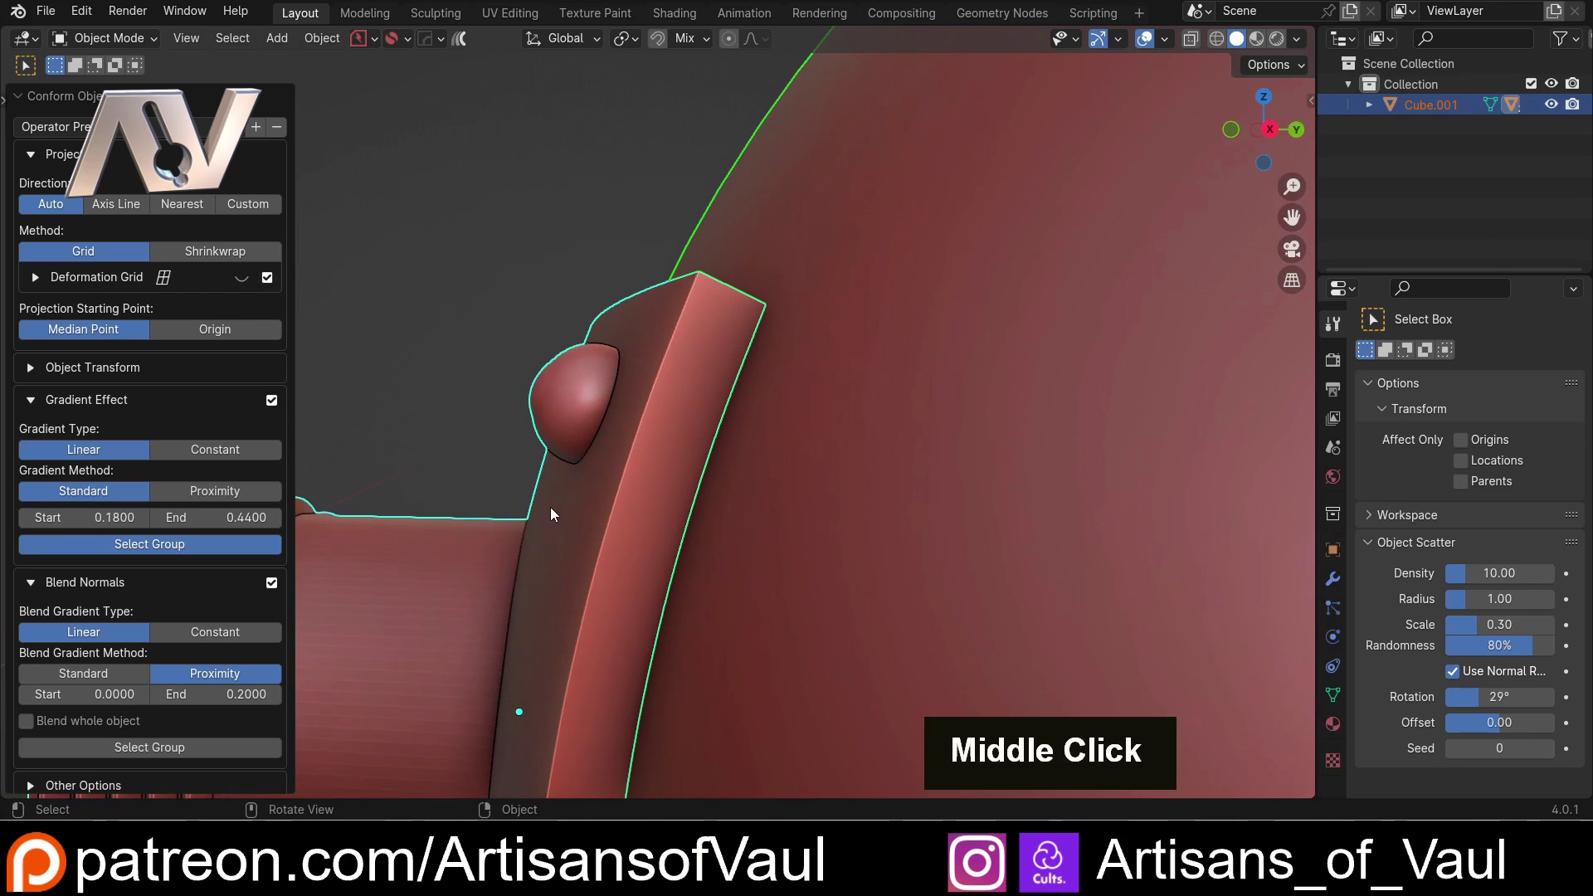
shift+middle_drag(477, 441, 638, 419)
click(234, 449)
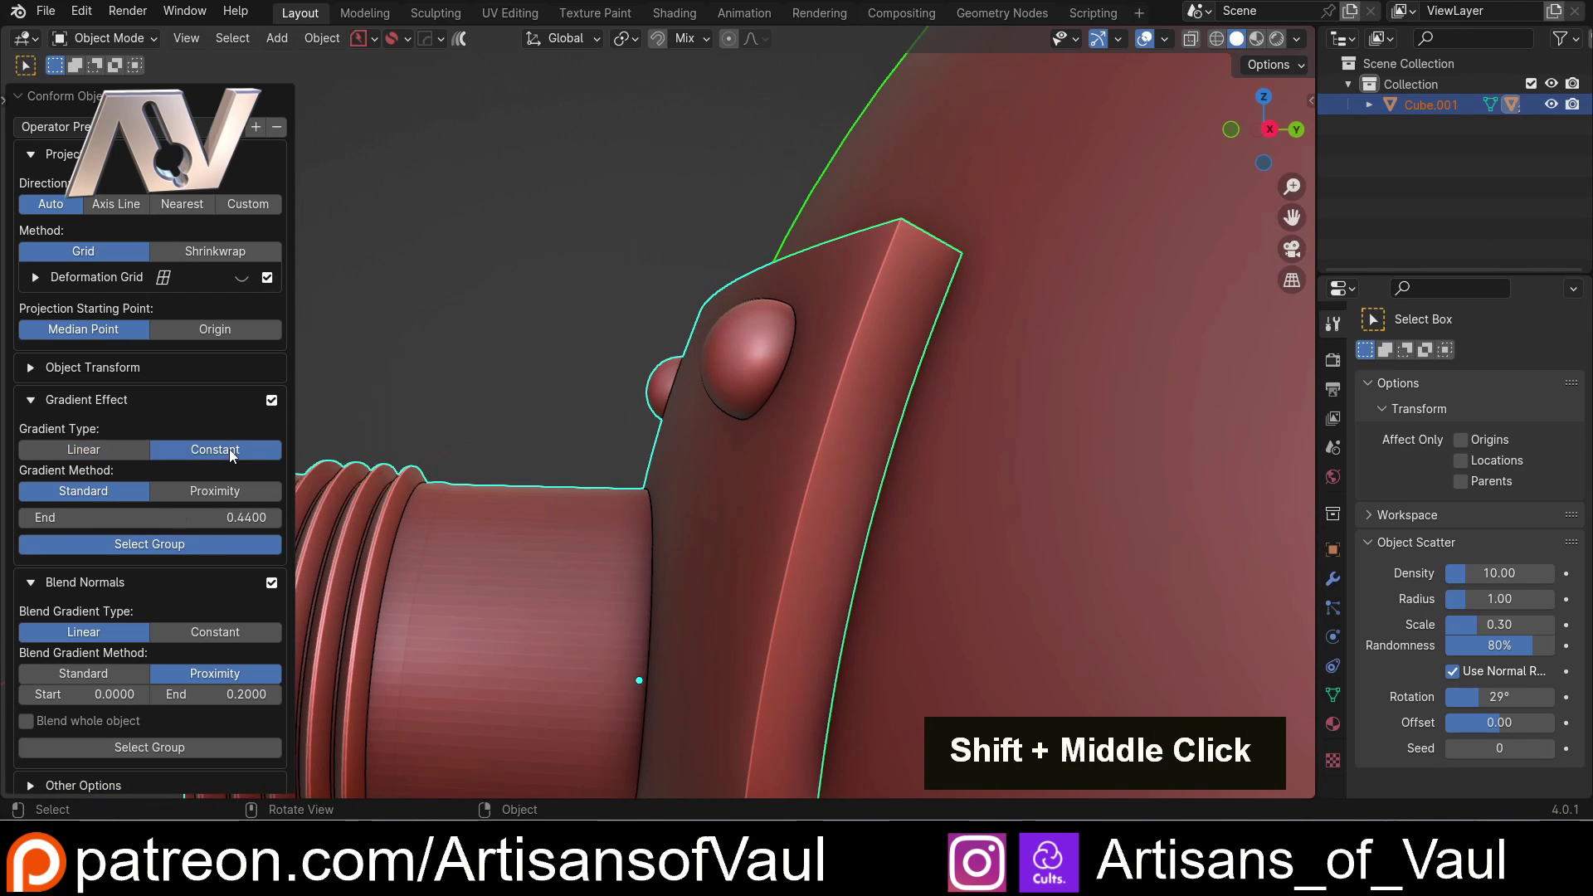
scroll(747, 323, down, 2)
scroll(700, 393, down, 2)
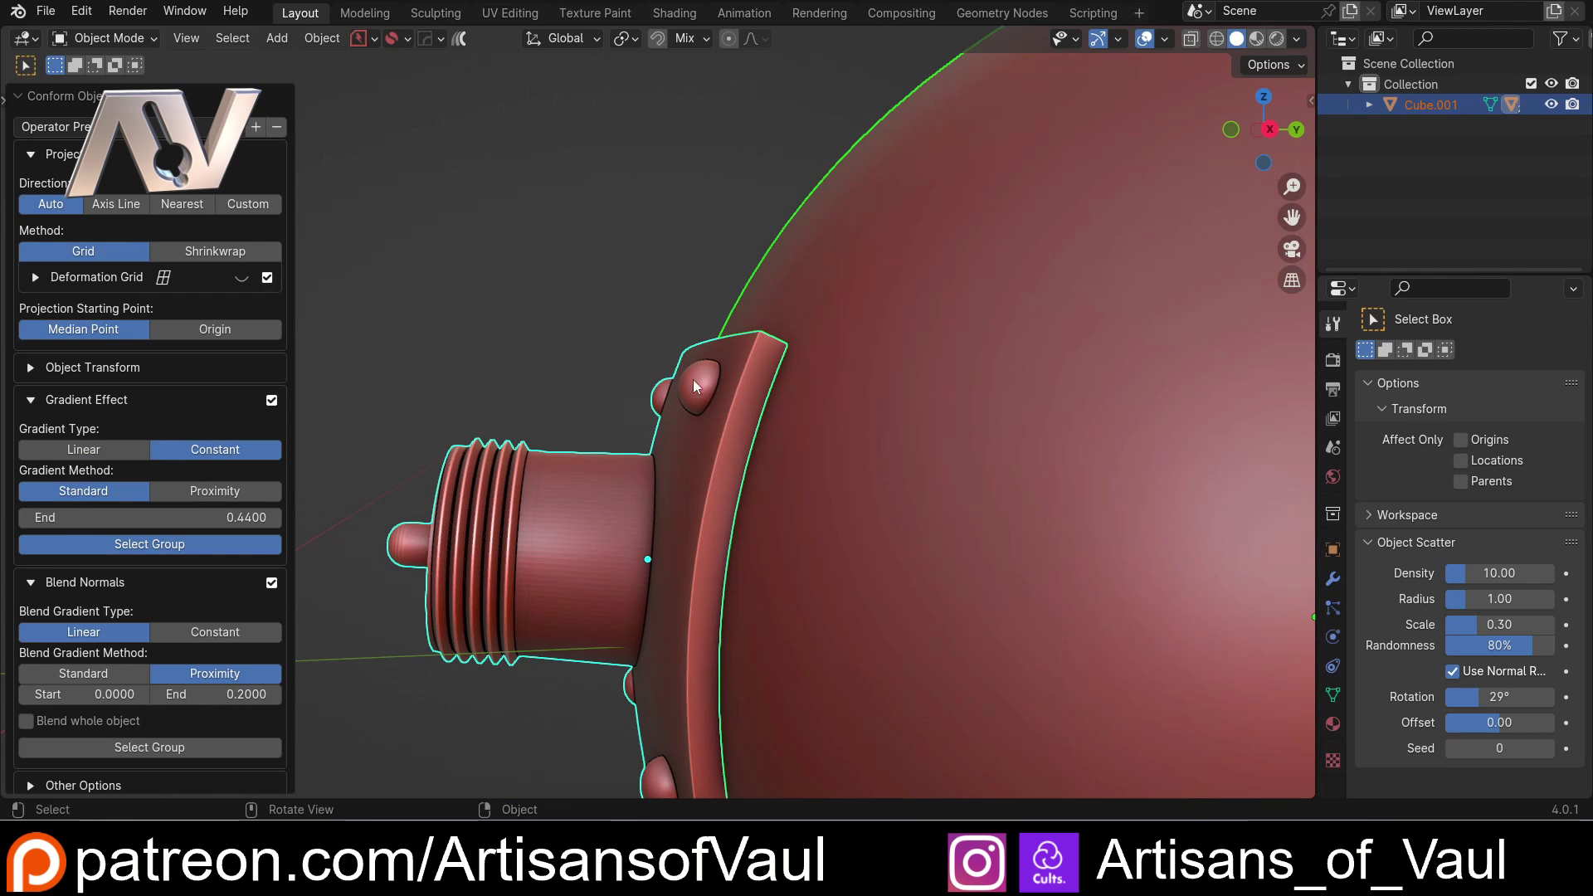
scroll(700, 390, up, 3)
middle_drag(699, 390, 593, 400)
scroll(873, 367, down, 2)
scroll(873, 367, down, 6)
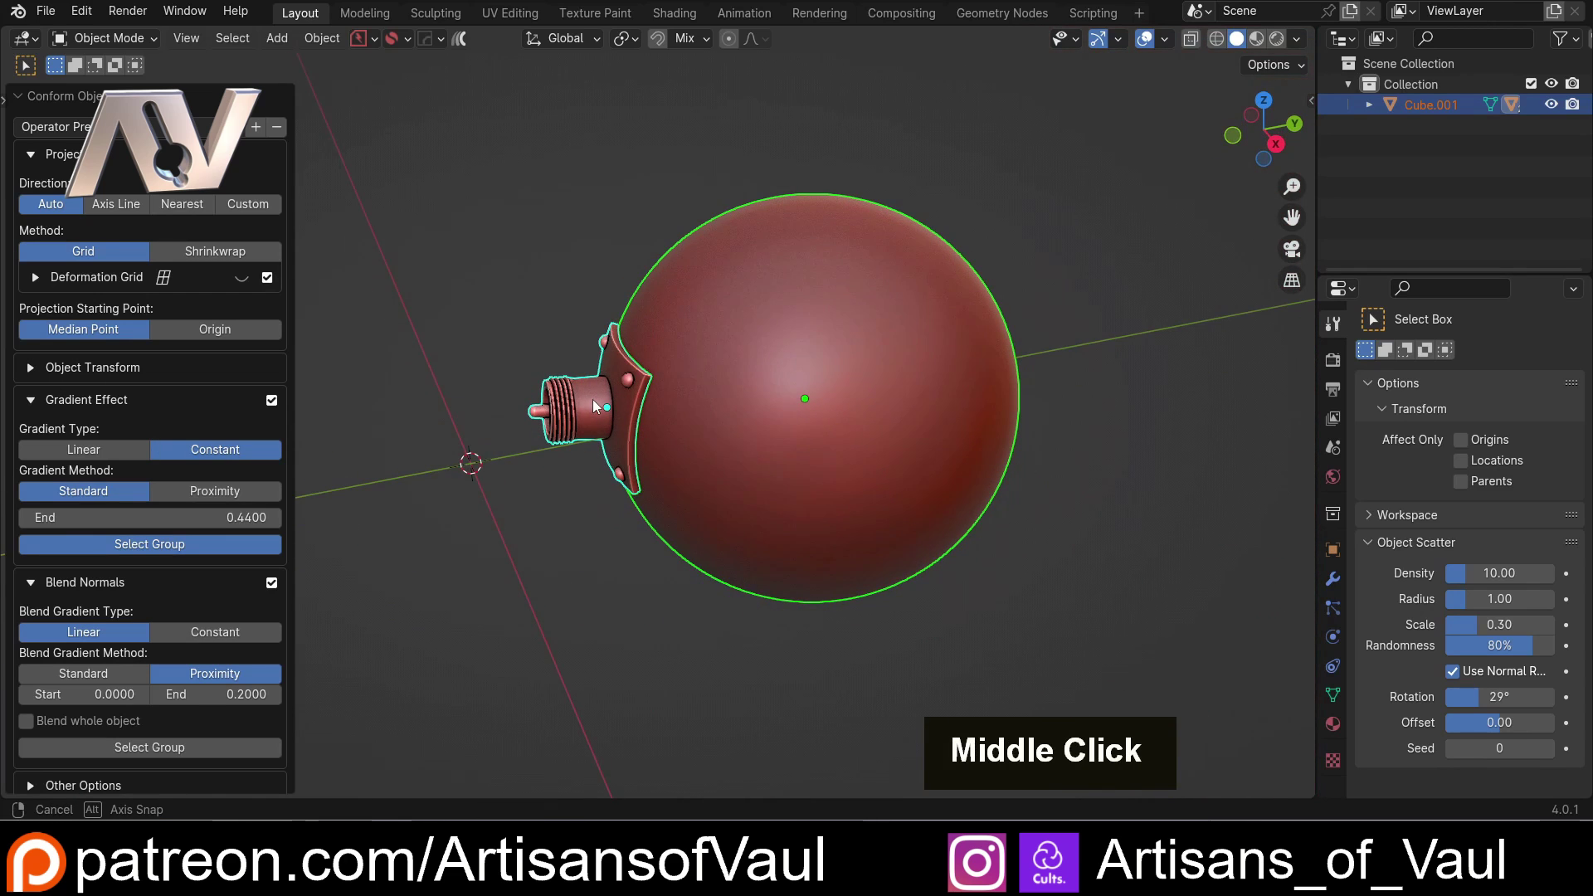